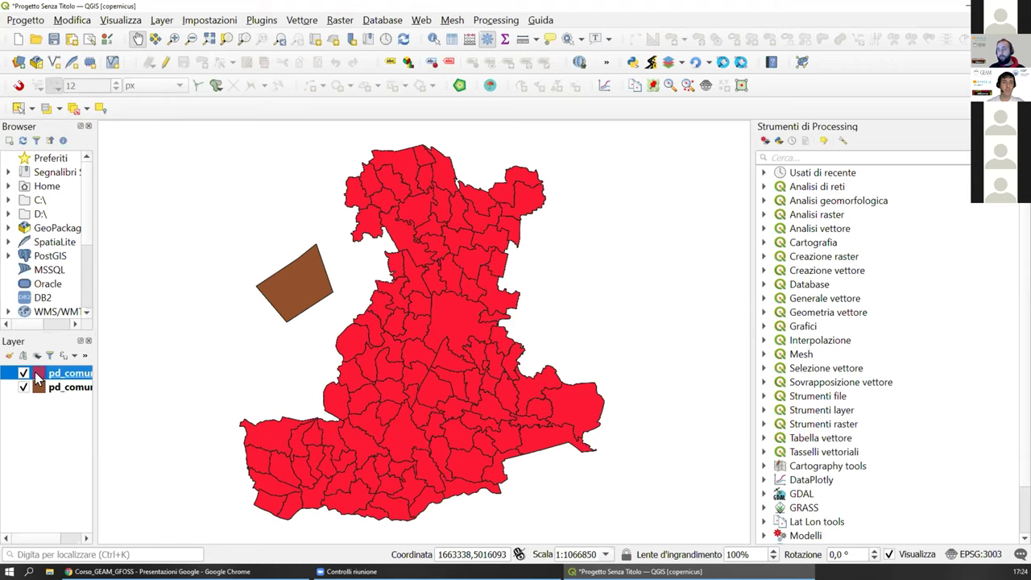
Step: Widen the layer list so both full layer names are readable, keeping the municipalities centred on the map
{"action": "left_click_drag", "start_coordinate": [95, 358], "coordinate": [176, 357]}
{"action": "right_click", "coordinate": [97, 376]}
{"action": "left_click", "coordinate": [182, 416]}
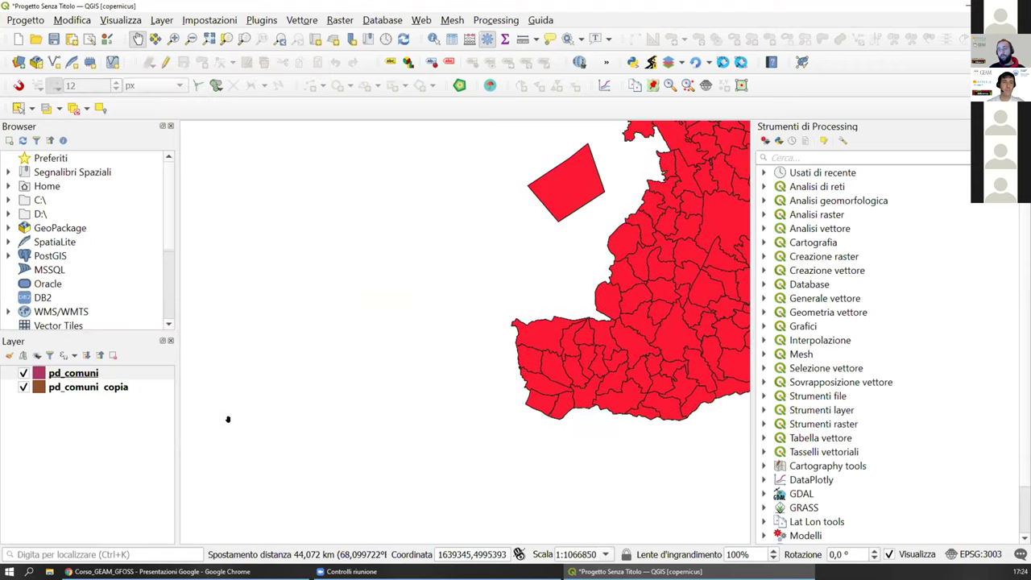
{"action": "left_click_drag", "start_coordinate": [228, 419], "coordinate": [314, 314]}
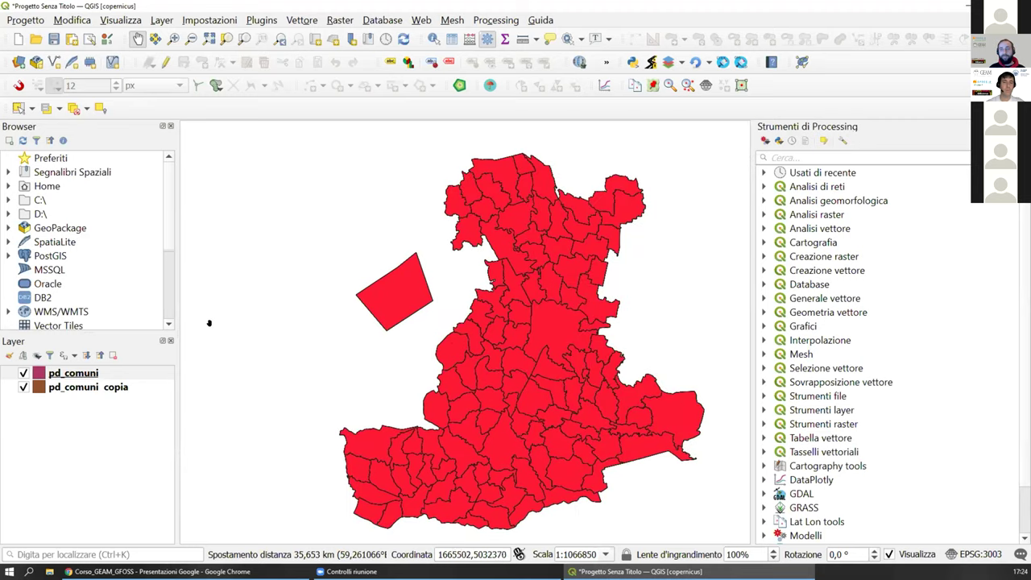
{"action": "left_click_drag", "start_coordinate": [178, 314], "coordinate": [146, 313]}
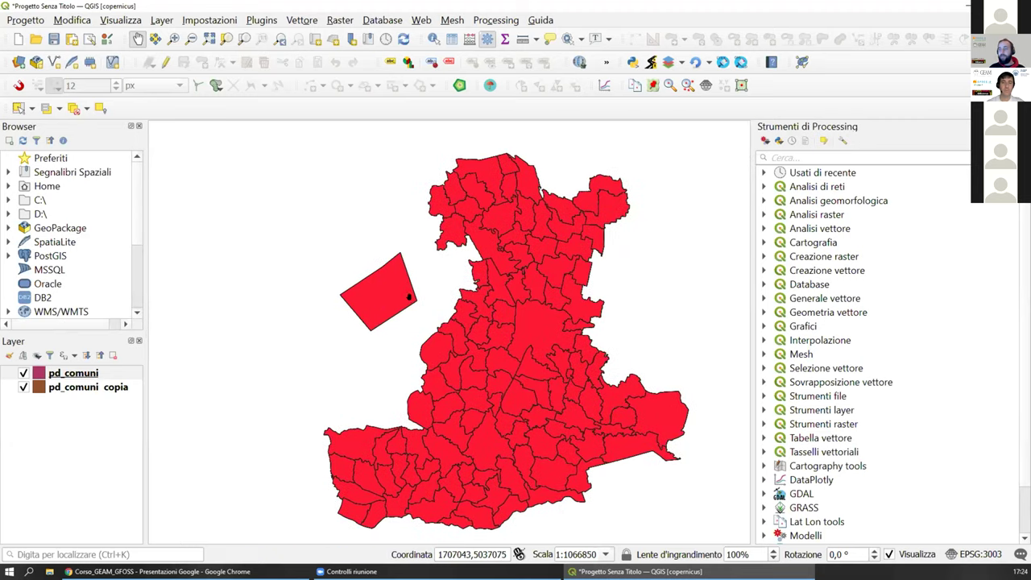
Step: Delete the isolated quadrilateral polygon west of the municipalities from the pd_comuni layer, save the edits and stop editing
{"action": "left_click", "coordinate": [23, 373]}
{"action": "left_click", "coordinate": [24, 374]}
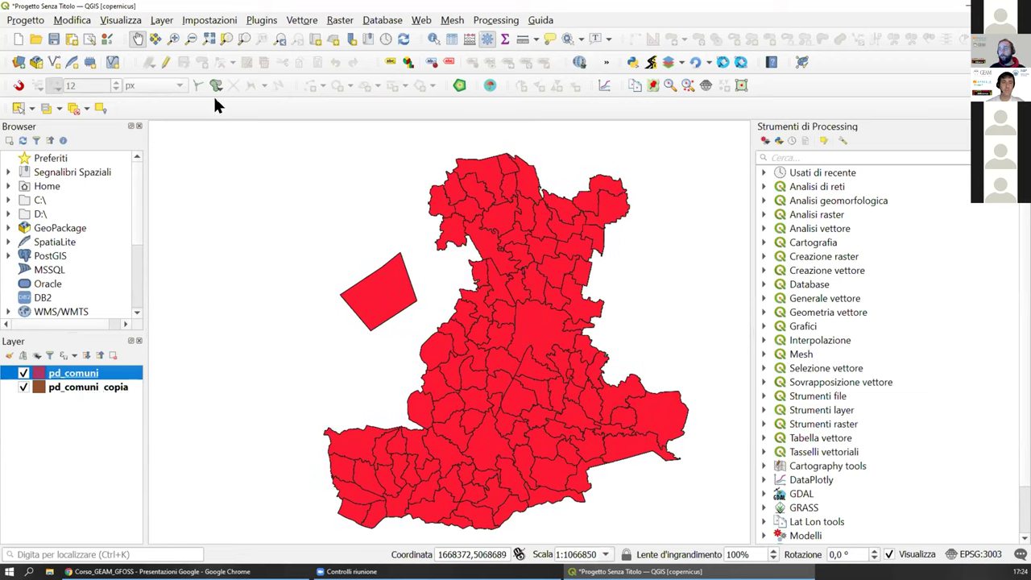
{"action": "left_click", "coordinate": [165, 62]}
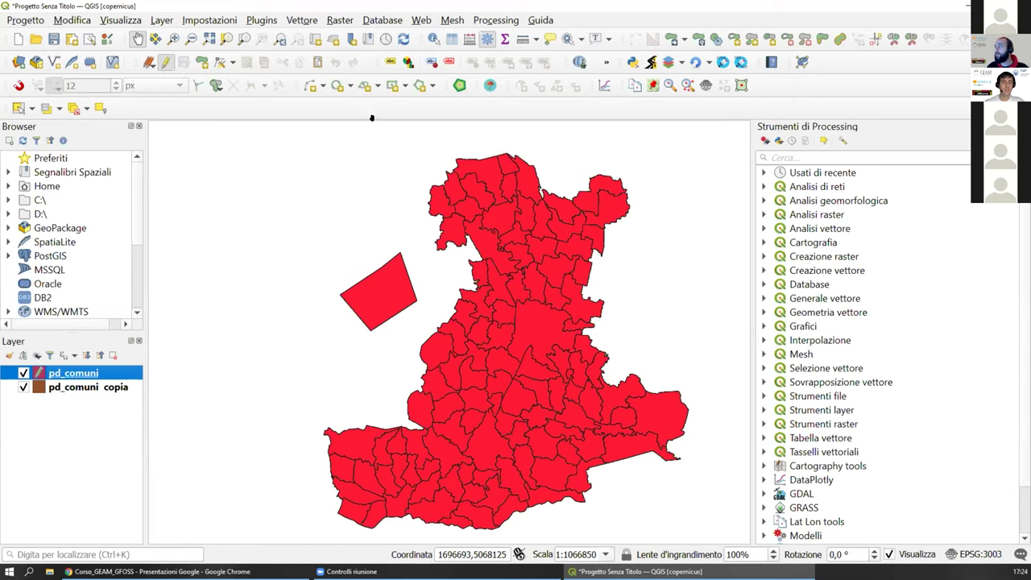
{"action": "left_click", "coordinate": [18, 108]}
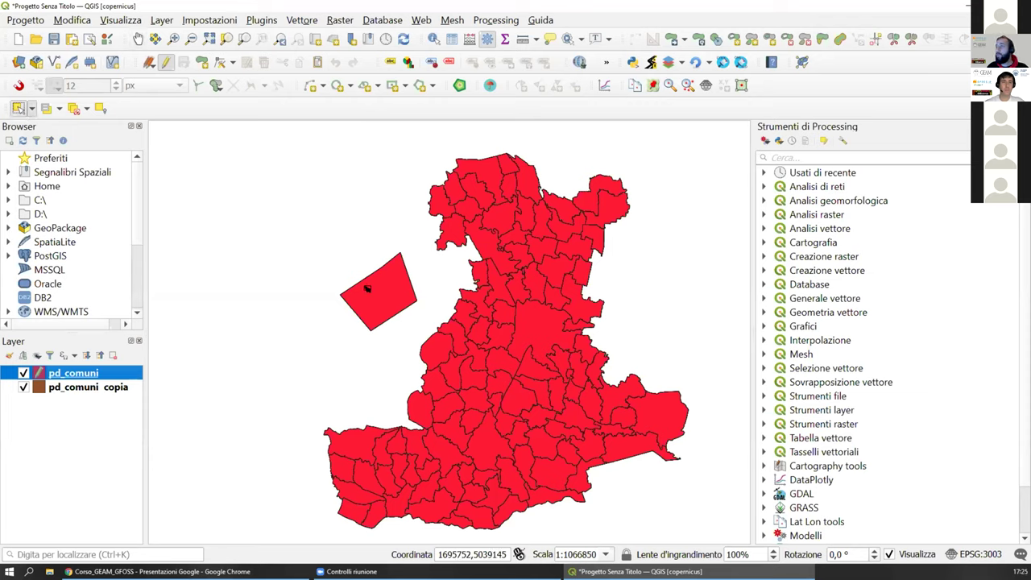
{"action": "left_click", "coordinate": [405, 313]}
{"action": "left_click", "coordinate": [264, 62]}
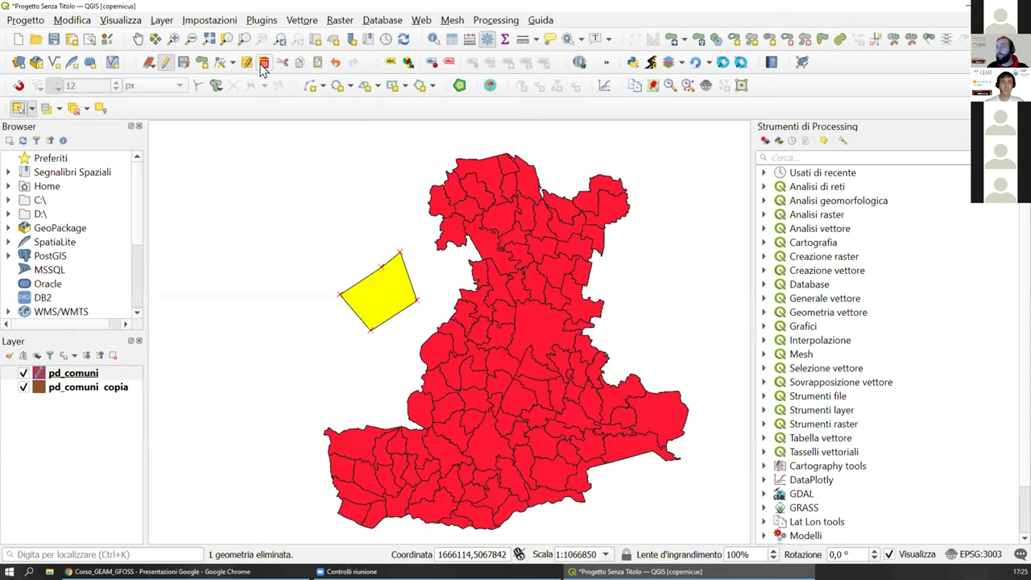
{"action": "left_click", "coordinate": [183, 62]}
{"action": "left_click", "coordinate": [164, 62]}
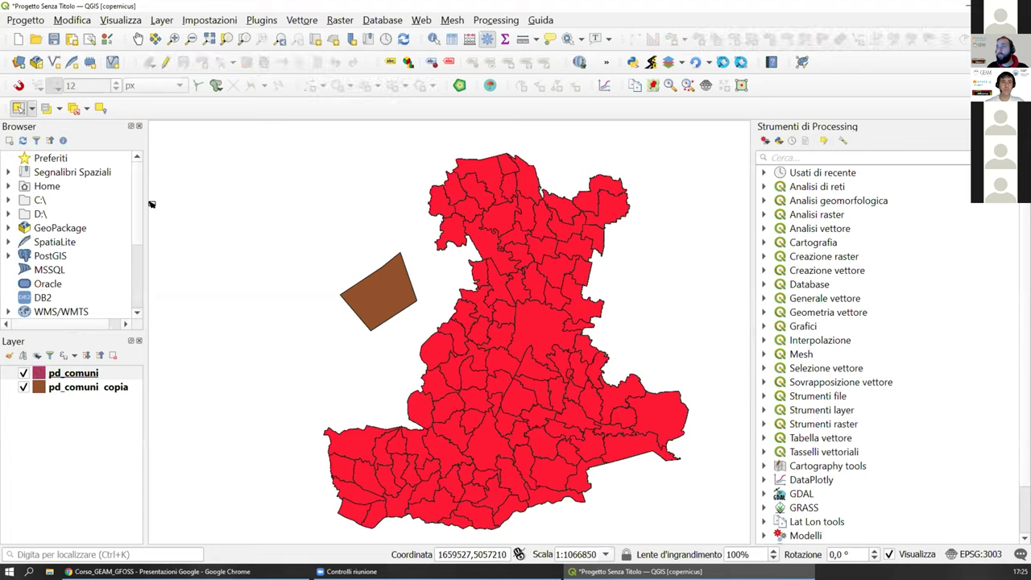
Step: Hide and redisplay both municipality layers, and examine on the map whether the deleted polygon still appears in the copy
{"action": "left_click", "coordinate": [24, 373]}
{"action": "left_click", "coordinate": [23, 388]}
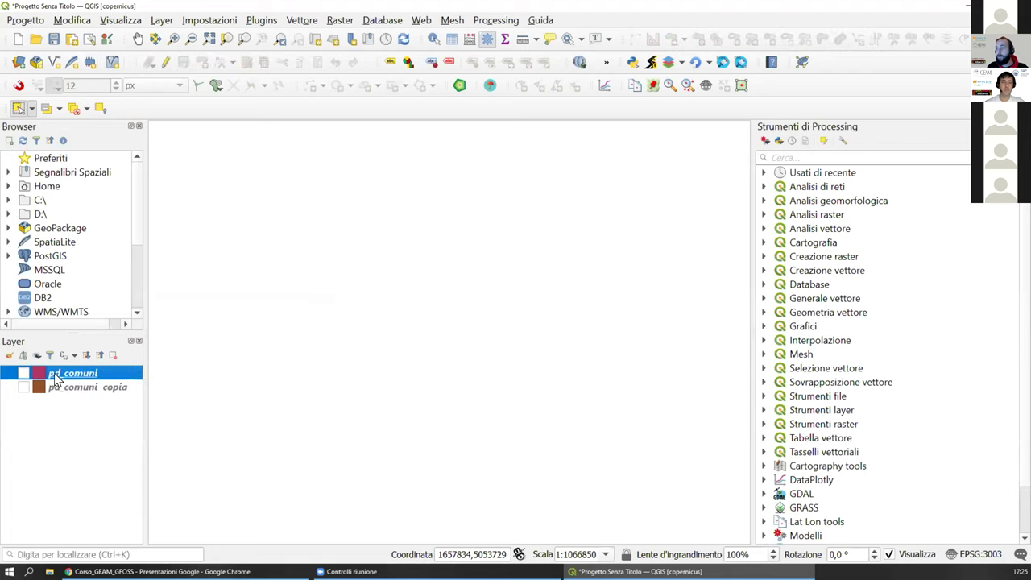
{"action": "left_click", "coordinate": [23, 373]}
{"action": "left_click", "coordinate": [23, 388]}
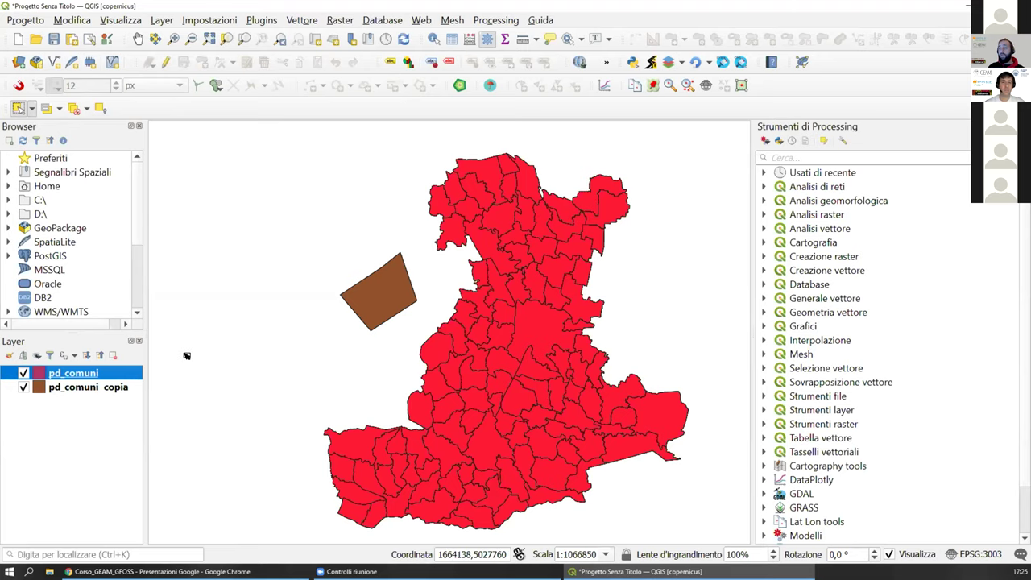
{"action": "left_click_drag", "start_coordinate": [277, 331], "coordinate": [322, 332]}
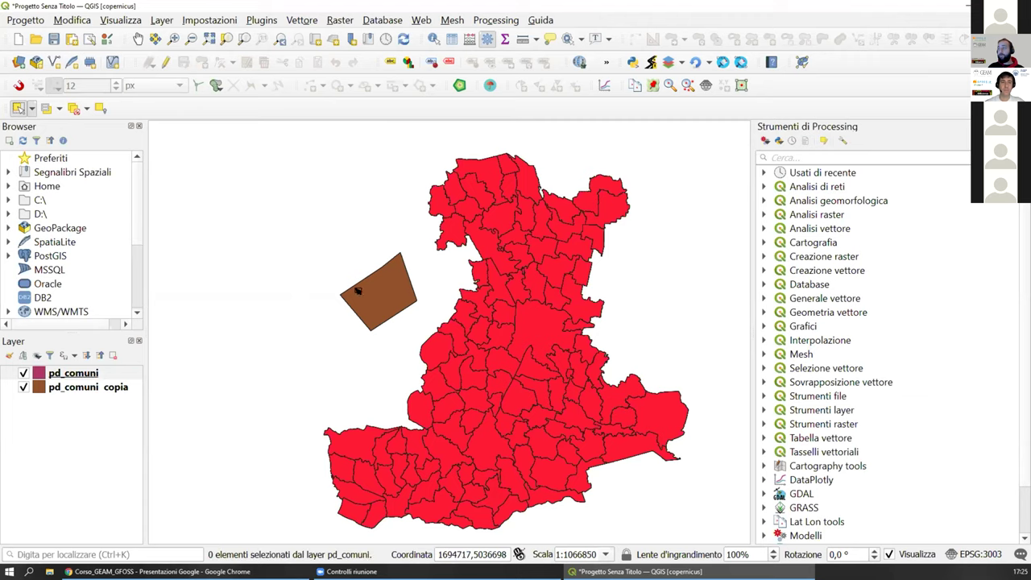
{"action": "scroll", "coordinate": [372, 274], "scroll_direction": "down", "scroll_amount": 1}
{"action": "scroll", "coordinate": [375, 278], "scroll_direction": "up", "scroll_amount": 4}
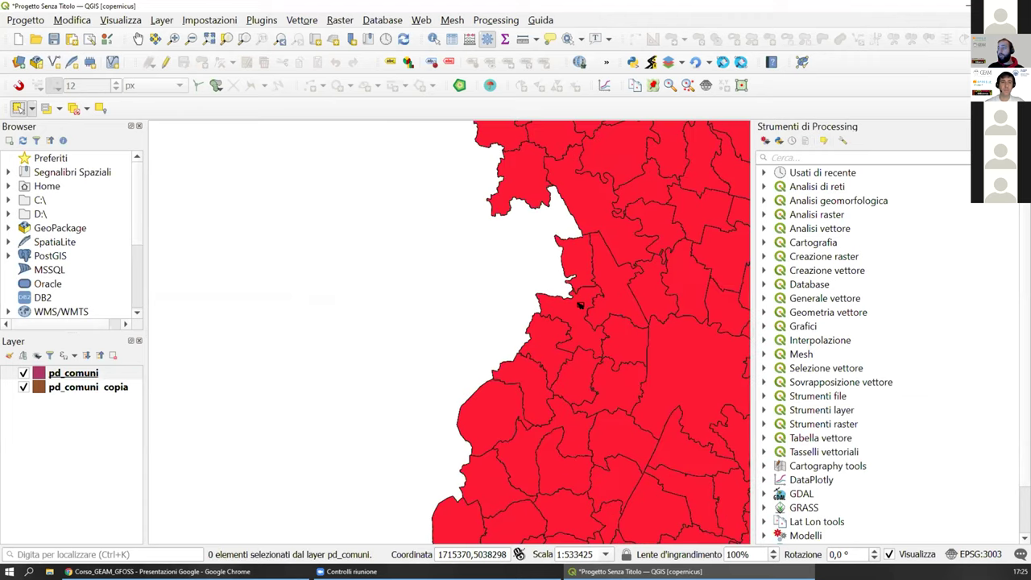
{"action": "scroll", "coordinate": [374, 278], "scroll_direction": "down", "scroll_amount": 3}
{"action": "left_click_drag", "start_coordinate": [375, 278], "coordinate": [355, 278]}
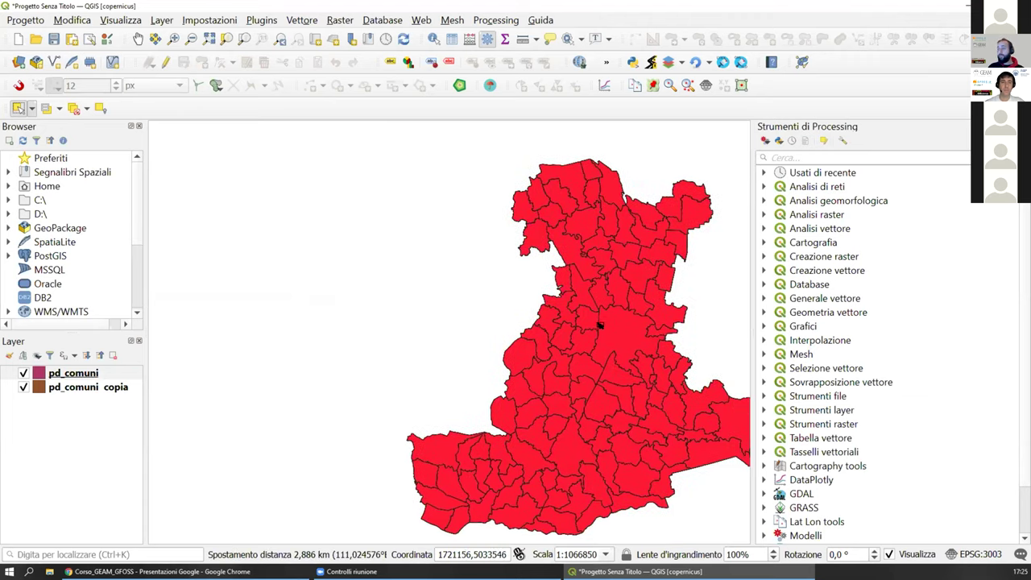
Step: Filter the pd_comuni layer with the expression "NOMCOM" = 'Padova'
{"action": "right_click", "coordinate": [83, 378]}
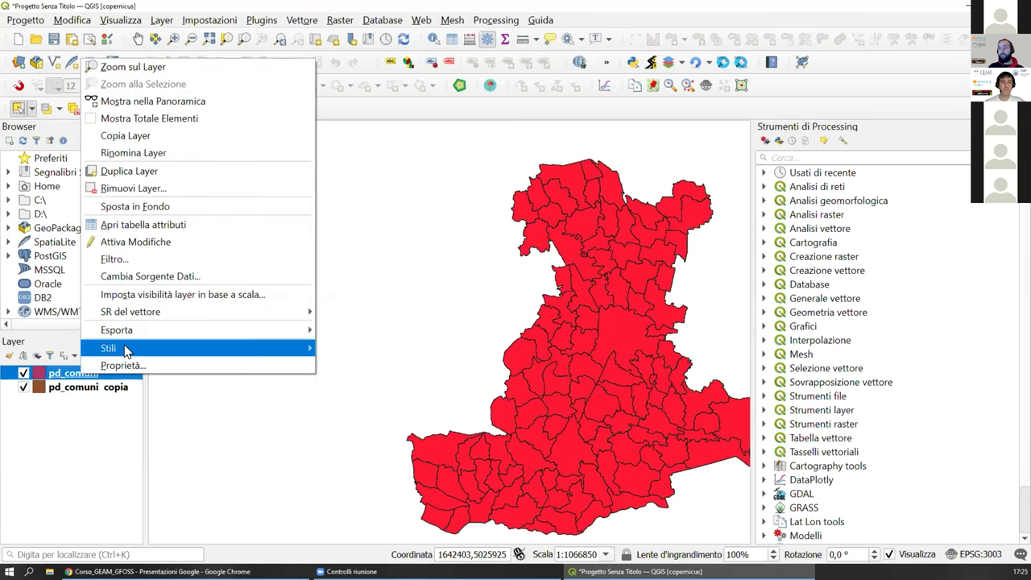
{"action": "mouse_move", "coordinate": [133, 354]}
{"action": "left_click", "coordinate": [173, 259]}
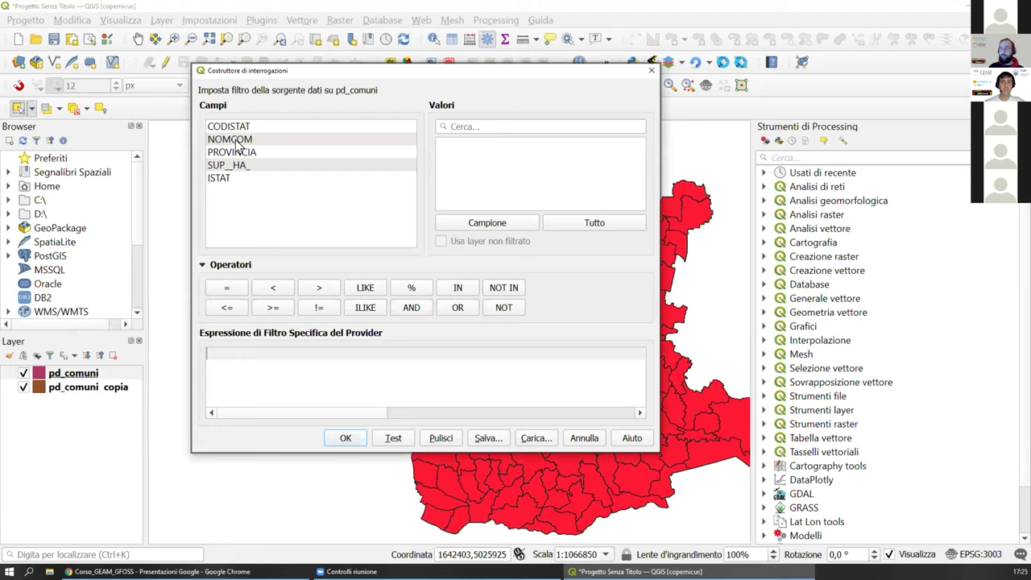
{"action": "double_click", "coordinate": [229, 139]}
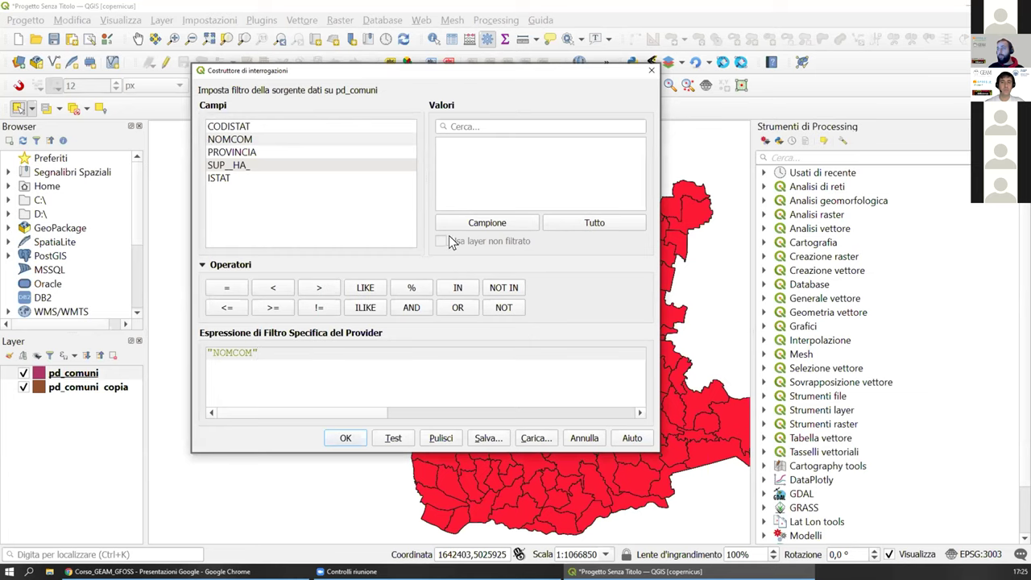
{"action": "left_click", "coordinate": [584, 224]}
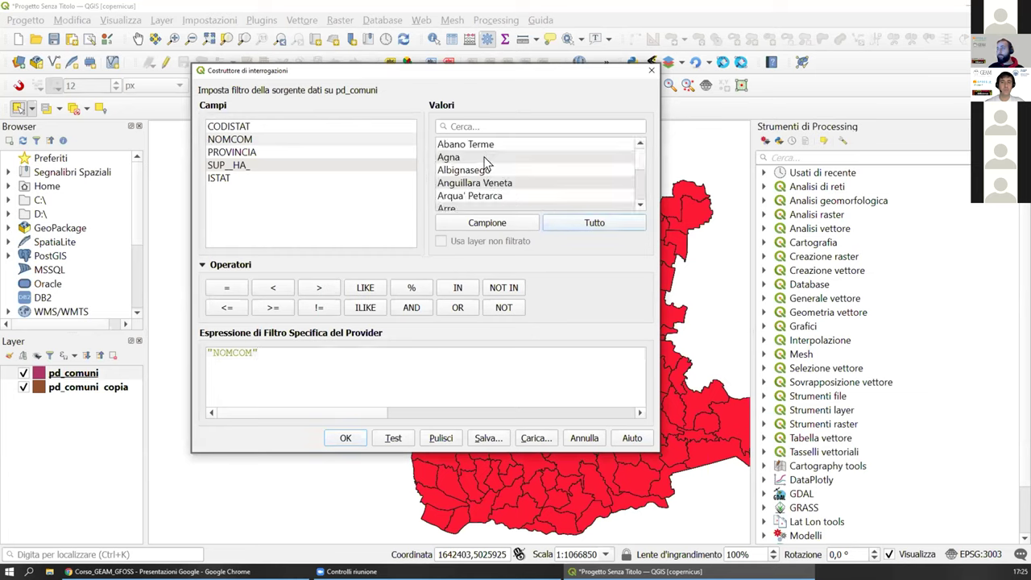
{"action": "left_click", "coordinate": [278, 340]}
{"action": "left_click", "coordinate": [229, 292]}
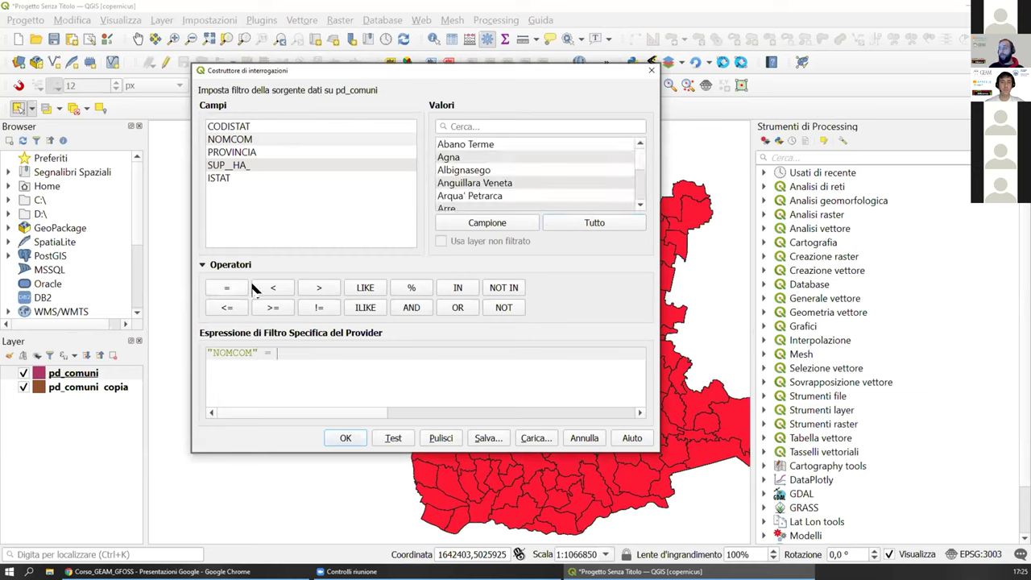
{"action": "left_click", "coordinate": [534, 125]}
{"action": "type", "text": "Padova"}
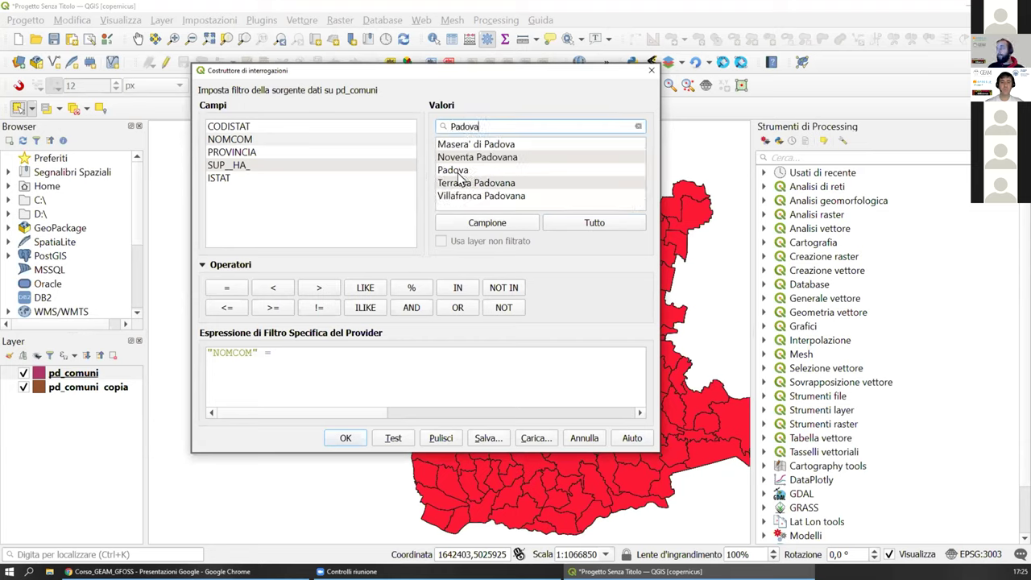
{"action": "double_click", "coordinate": [458, 171]}
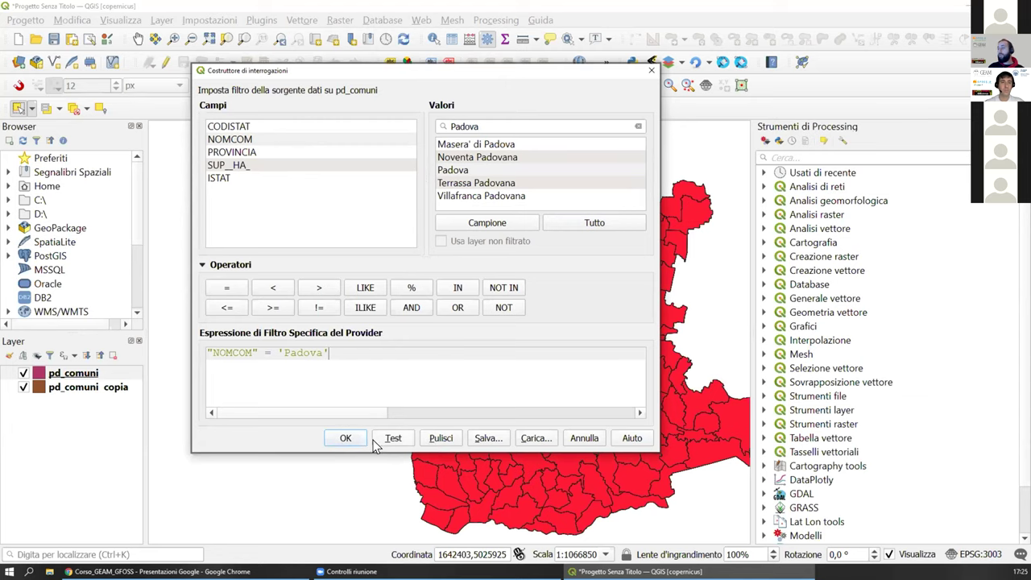
{"action": "left_click", "coordinate": [346, 438]}
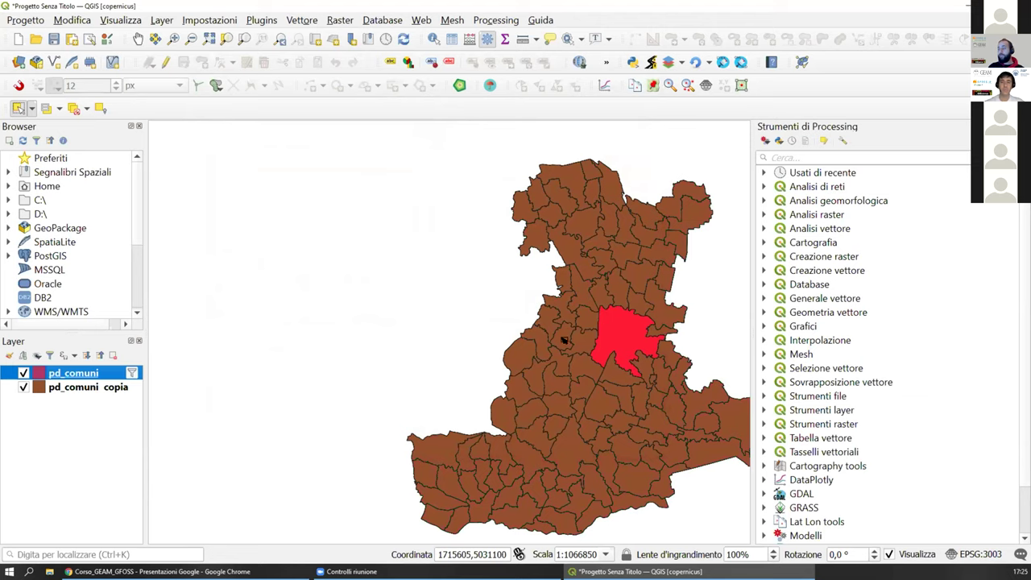
Step: Turn on single labels for the pd_comuni layer, using the NOMCOM field as the label value
{"action": "right_click", "coordinate": [89, 373]}
{"action": "left_click", "coordinate": [136, 359]}
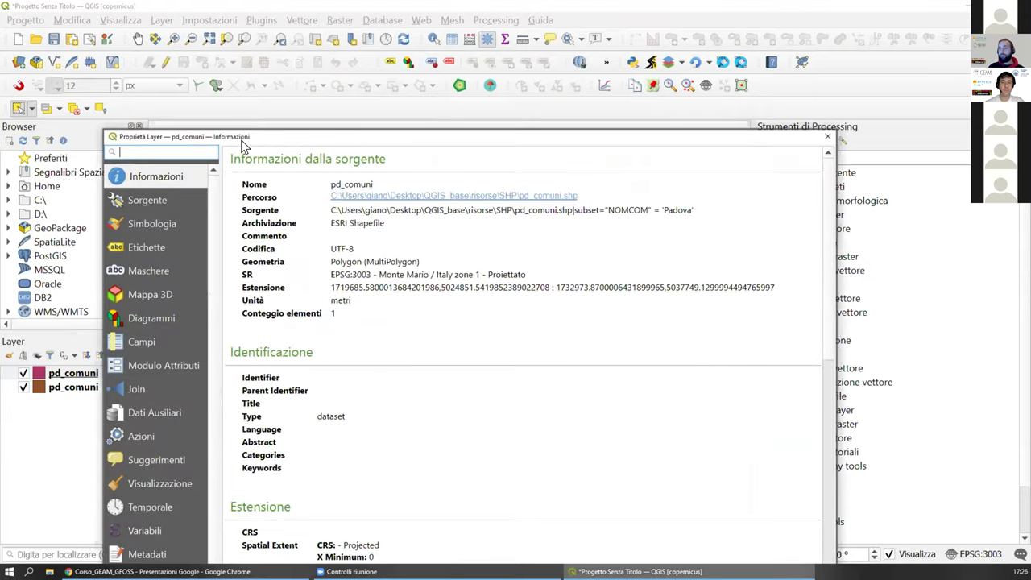
{"action": "left_click_drag", "start_coordinate": [242, 143], "coordinate": [243, 15]}
{"action": "left_click", "coordinate": [153, 119]}
{"action": "left_click", "coordinate": [303, 27]}
{"action": "left_click", "coordinate": [311, 40]}
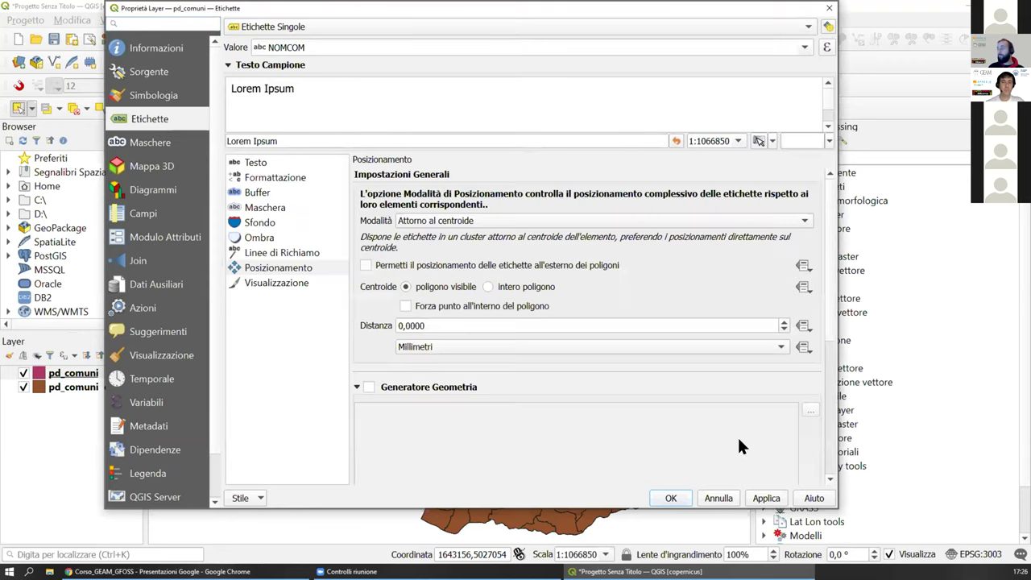
{"action": "left_click", "coordinate": [673, 498]}
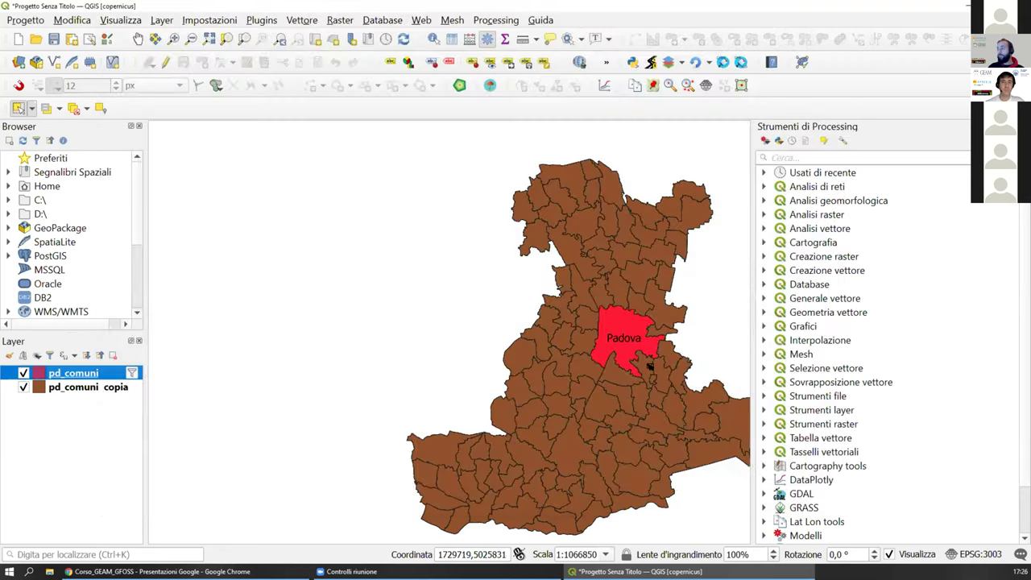
Step: Clear the filter expression of the pd_comuni layer so that it is no longer filtered
{"action": "left_click_drag", "start_coordinate": [677, 356], "coordinate": [547, 347]}
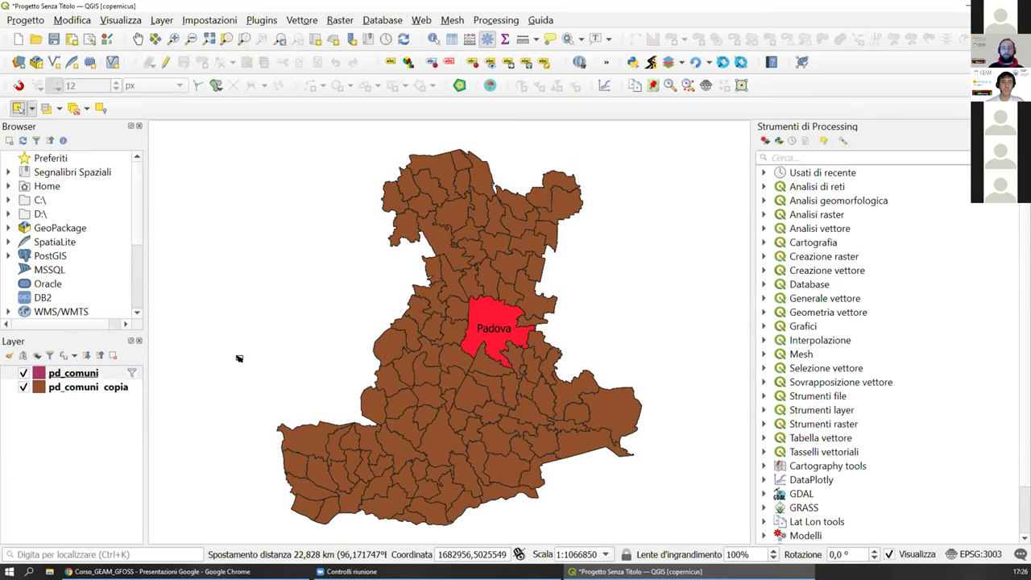
{"action": "mouse_move", "coordinate": [46, 376]}
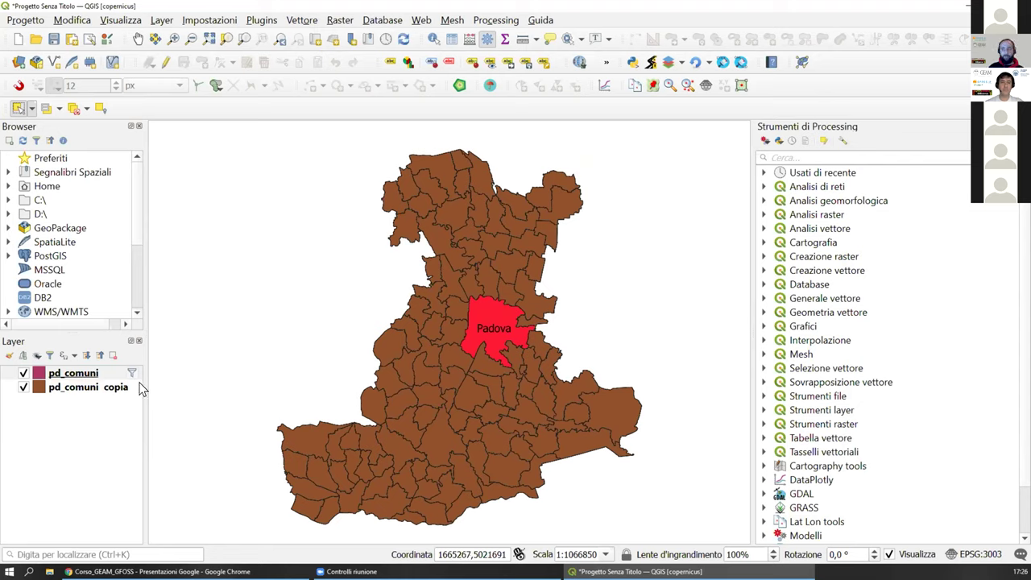
{"action": "right_click", "coordinate": [75, 377]}
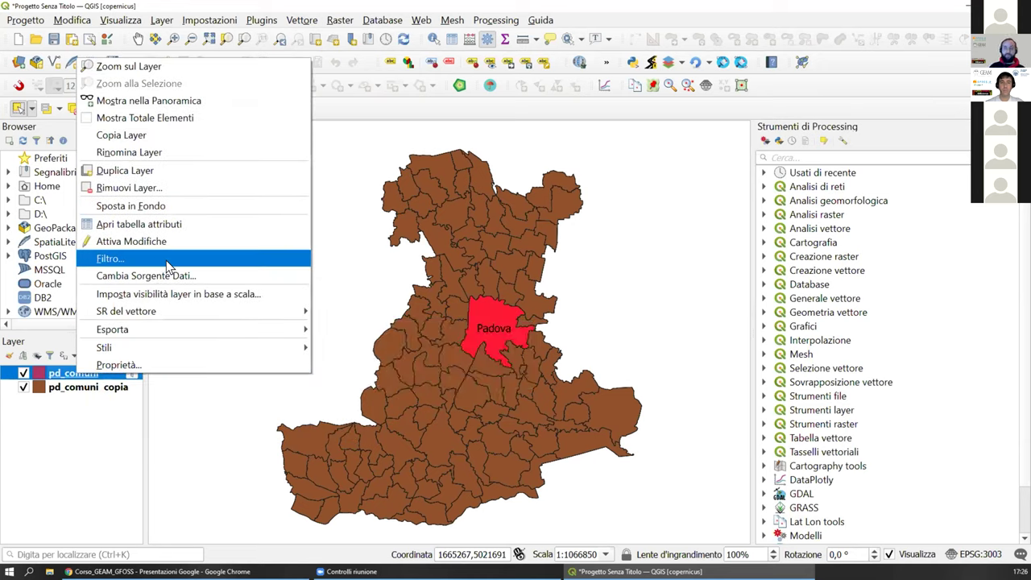
{"action": "left_click", "coordinate": [44, 375]}
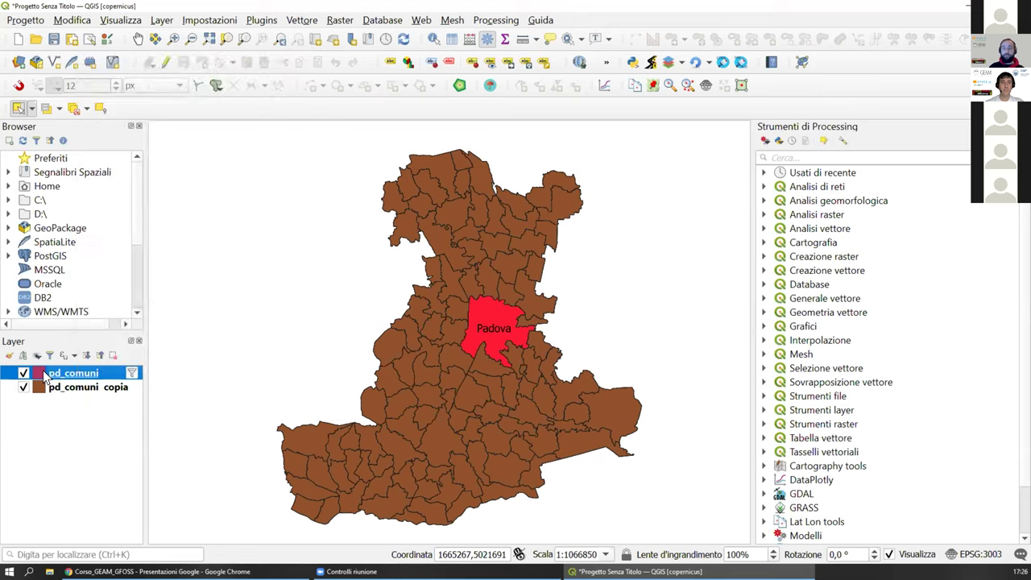
{"action": "right_click", "coordinate": [45, 375]}
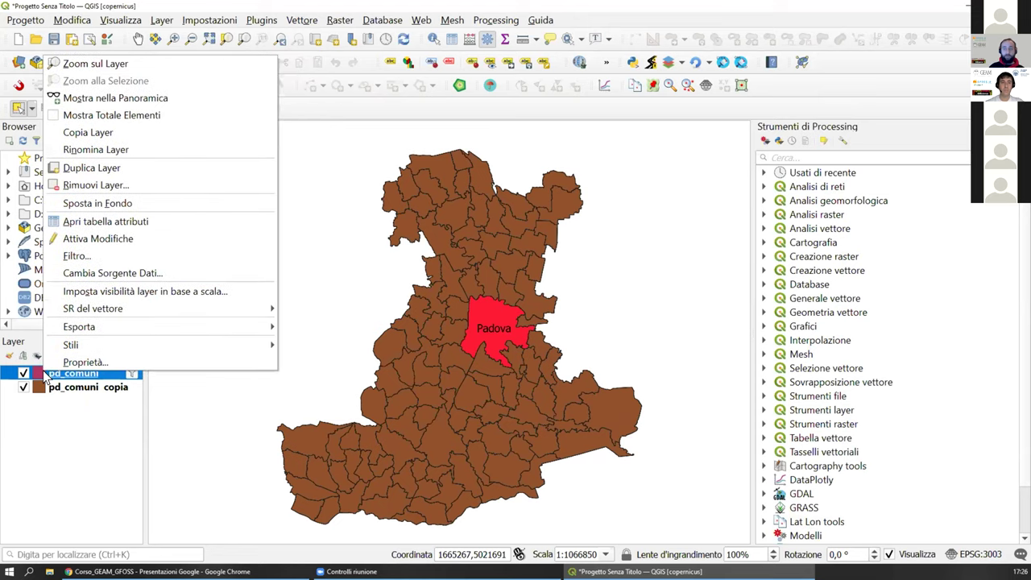
{"action": "left_click", "coordinate": [88, 256]}
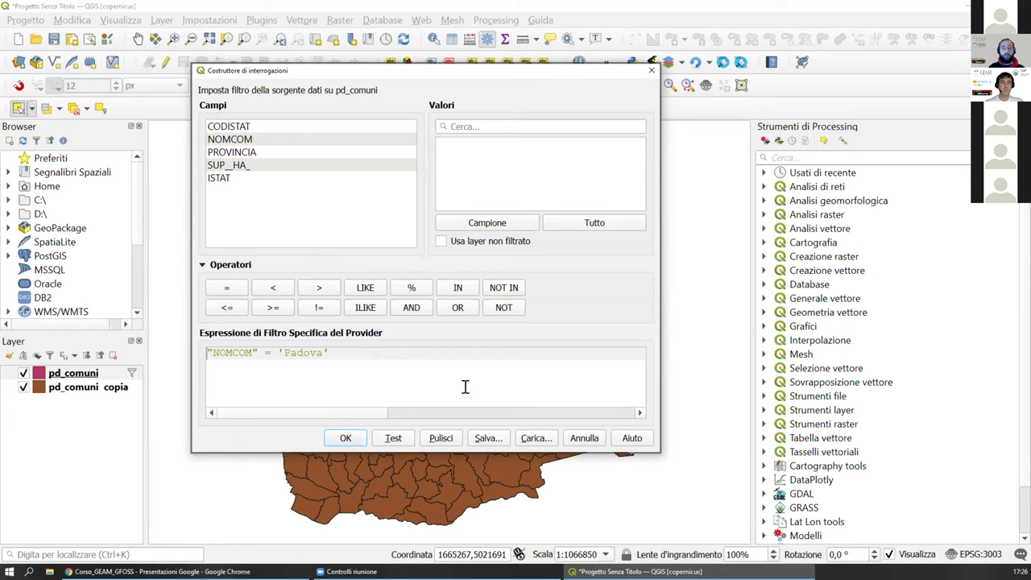
{"action": "left_click_drag", "start_coordinate": [354, 345], "coordinate": [207, 352]}
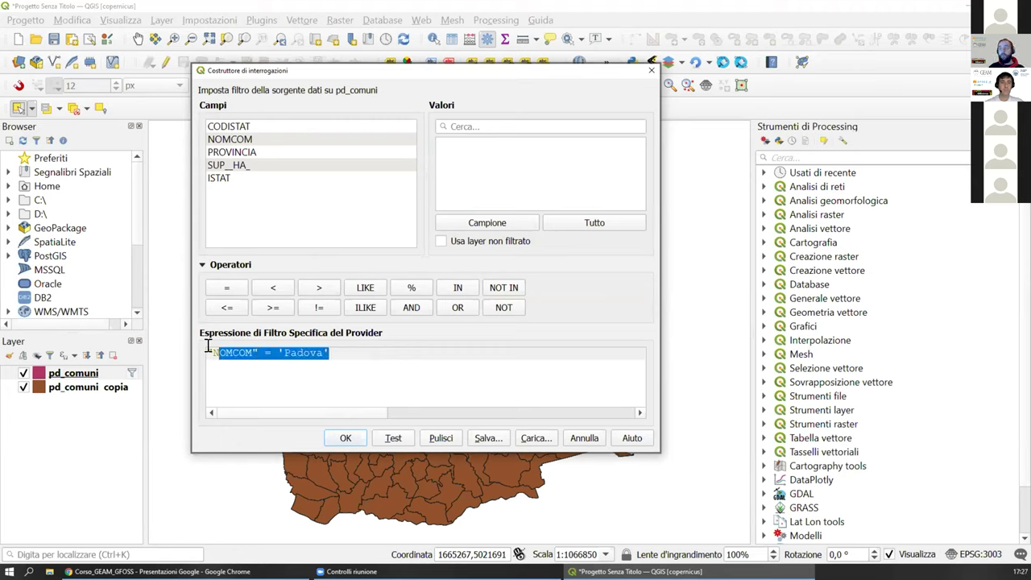
{"action": "key", "text": "BackSpace"}
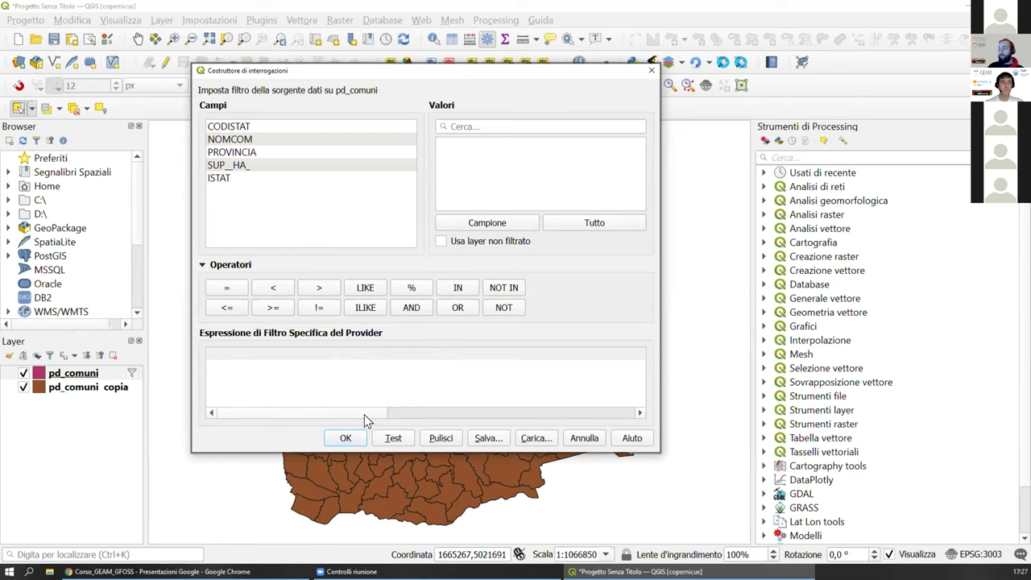
{"action": "left_click", "coordinate": [441, 438]}
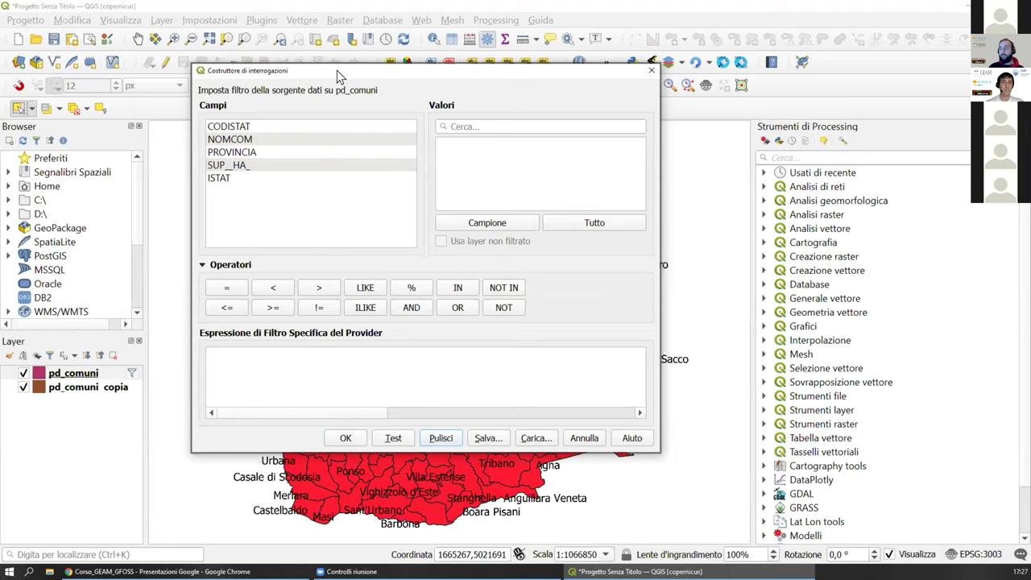
Step: Start a new pd_comuni filter expression with "NOMCOM" LIKE and list all values of the NOMCOM field
{"action": "left_click_drag", "start_coordinate": [337, 70], "coordinate": [365, 110]}
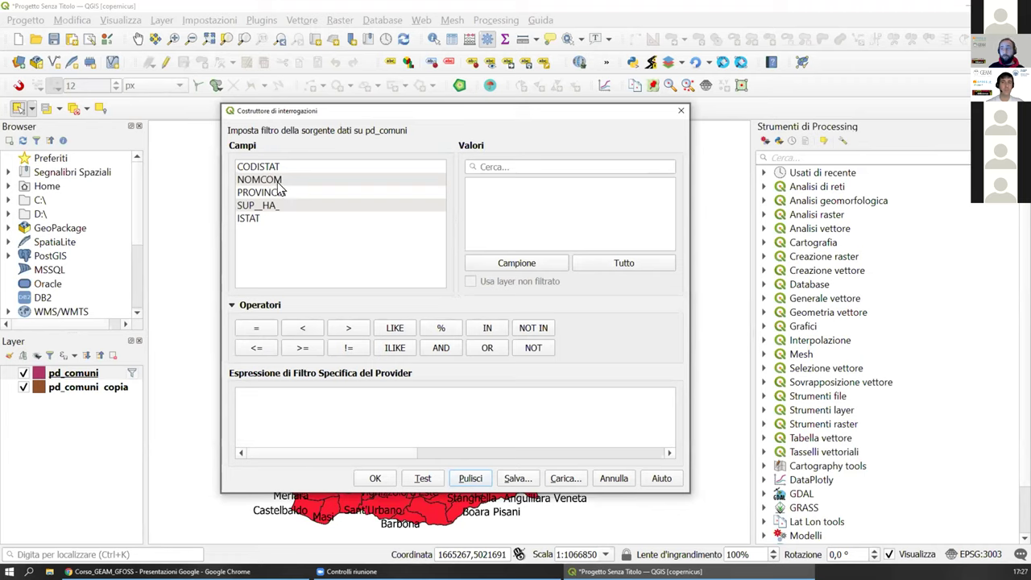
{"action": "double_click", "coordinate": [259, 180]}
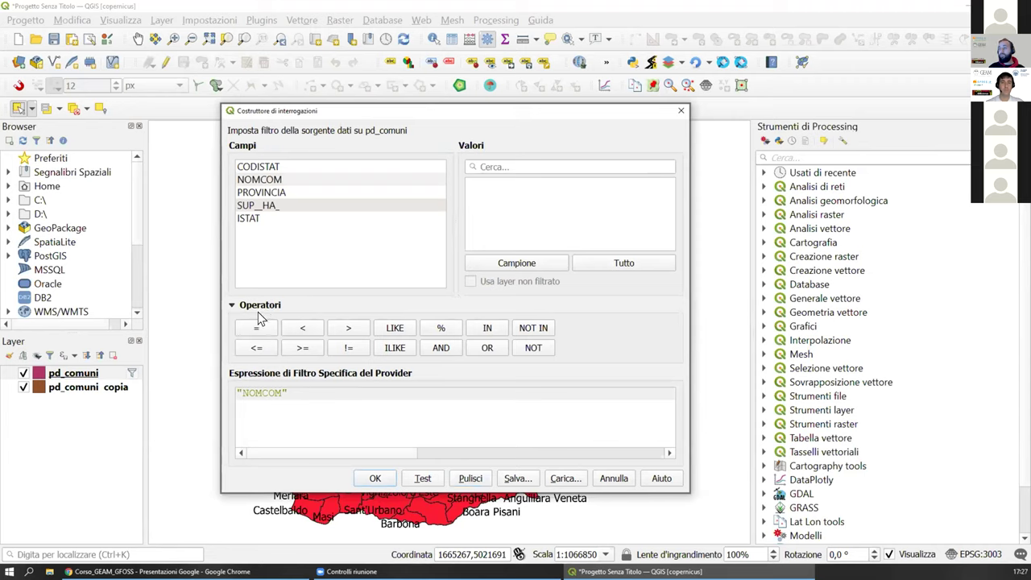
{"action": "left_click", "coordinate": [386, 332]}
{"action": "left_click", "coordinate": [491, 260]}
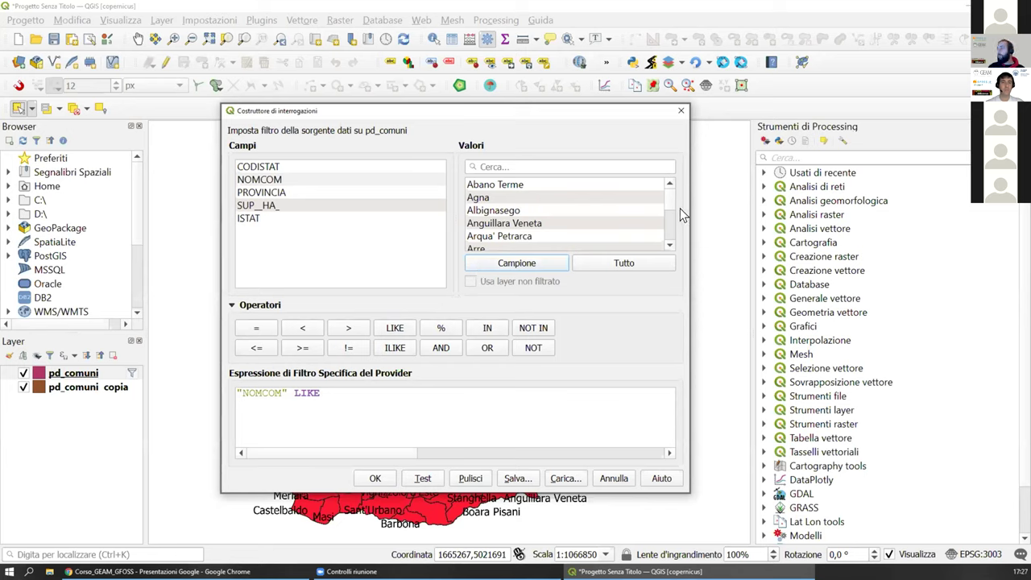
{"action": "mouse_move", "coordinate": [664, 199]}
{"action": "left_mouse_down"}
{"action": "mouse_move", "coordinate": [672, 235]}
{"action": "mouse_move", "coordinate": [674, 192]}
{"action": "mouse_move", "coordinate": [681, 209]}
{"action": "left_mouse_up"}
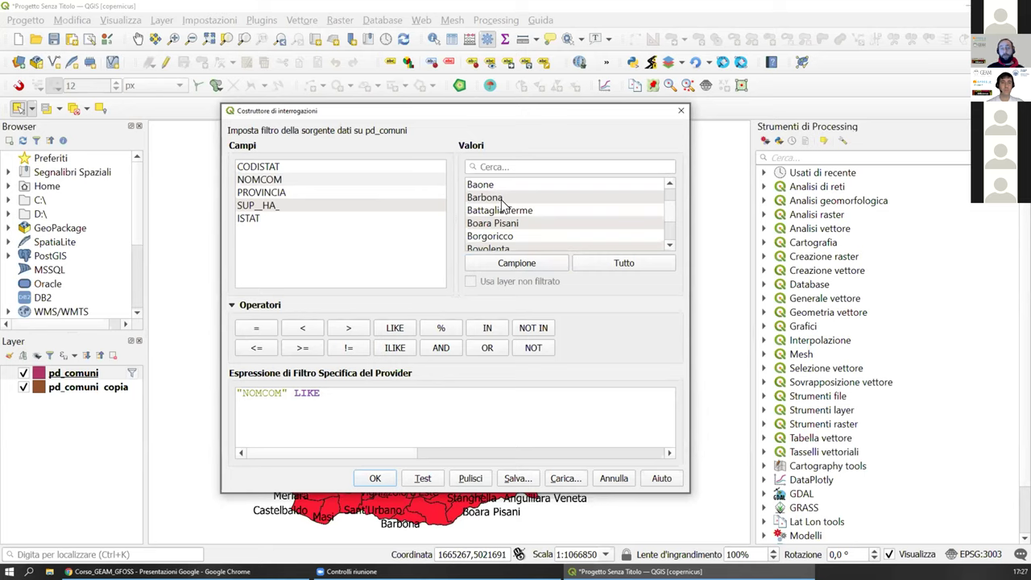
{"action": "left_click", "coordinate": [603, 263]}
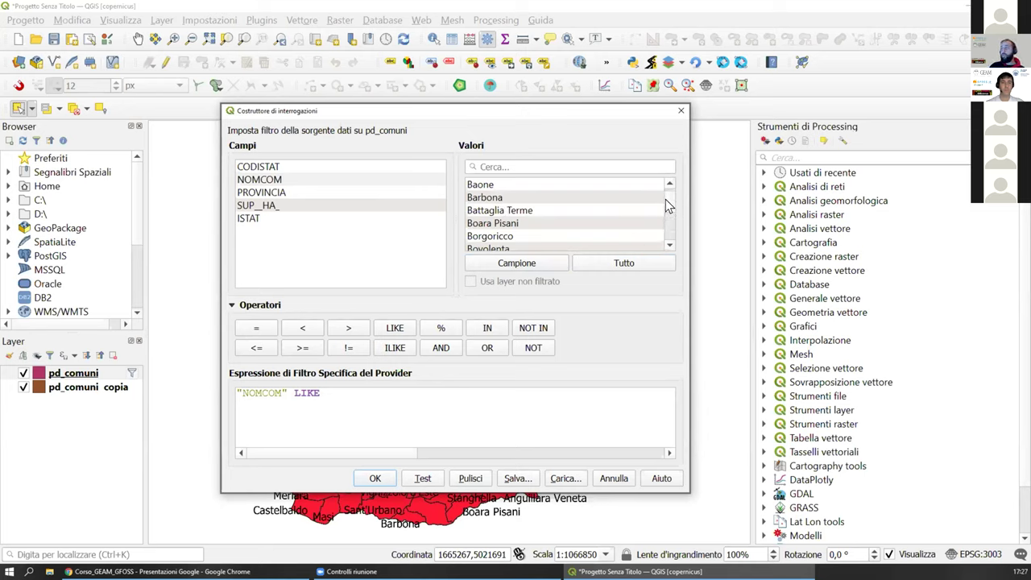
Step: Complete the filter expression with the municipality value 'Abano Terme' from the list of field values
{"action": "scroll", "coordinate": [665, 199], "scroll_direction": "down", "scroll_amount": 10}
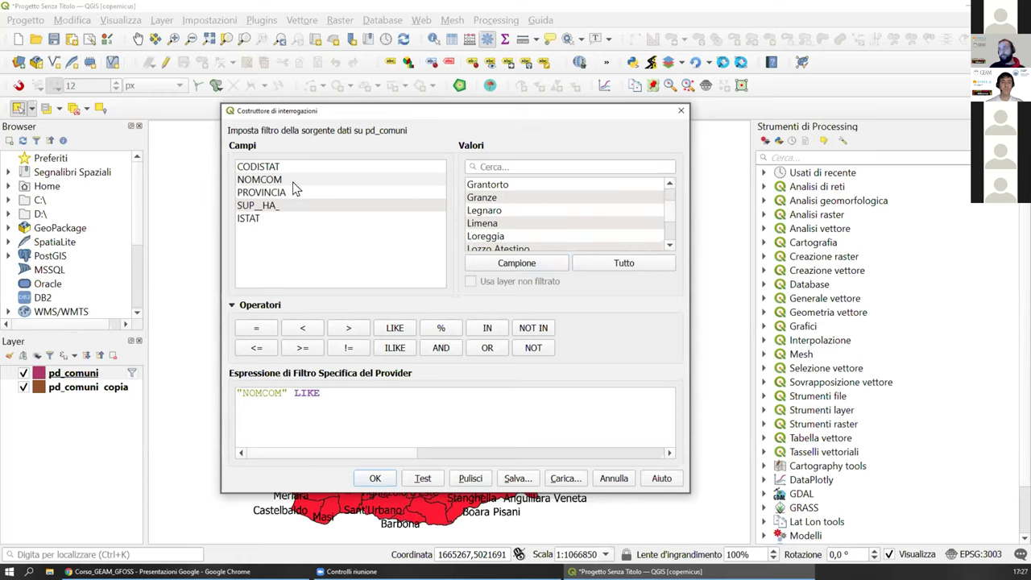
{"action": "scroll", "coordinate": [671, 205], "scroll_direction": "down", "scroll_amount": 8}
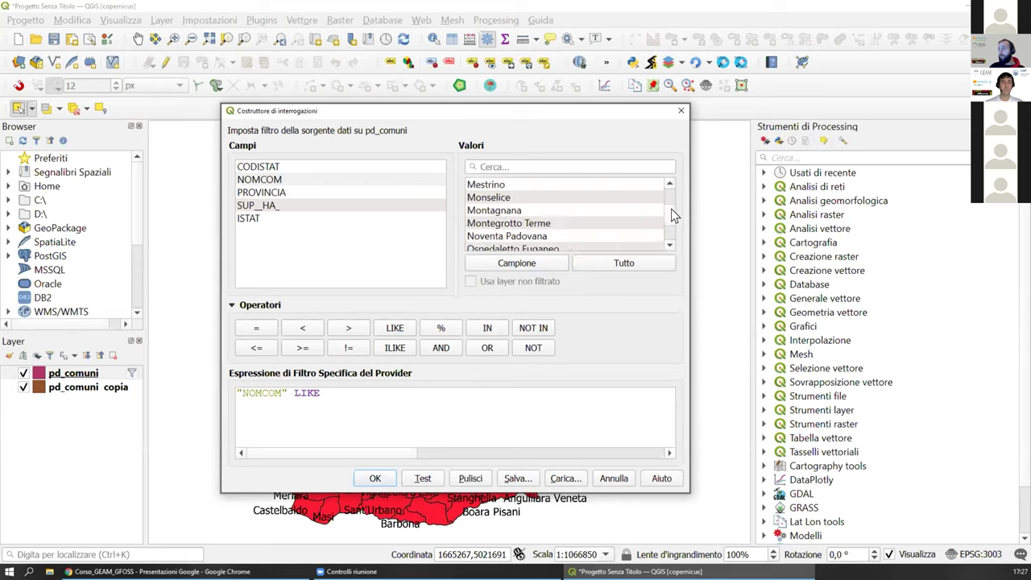
{"action": "scroll", "coordinate": [675, 215], "scroll_direction": "up", "scroll_amount": 9}
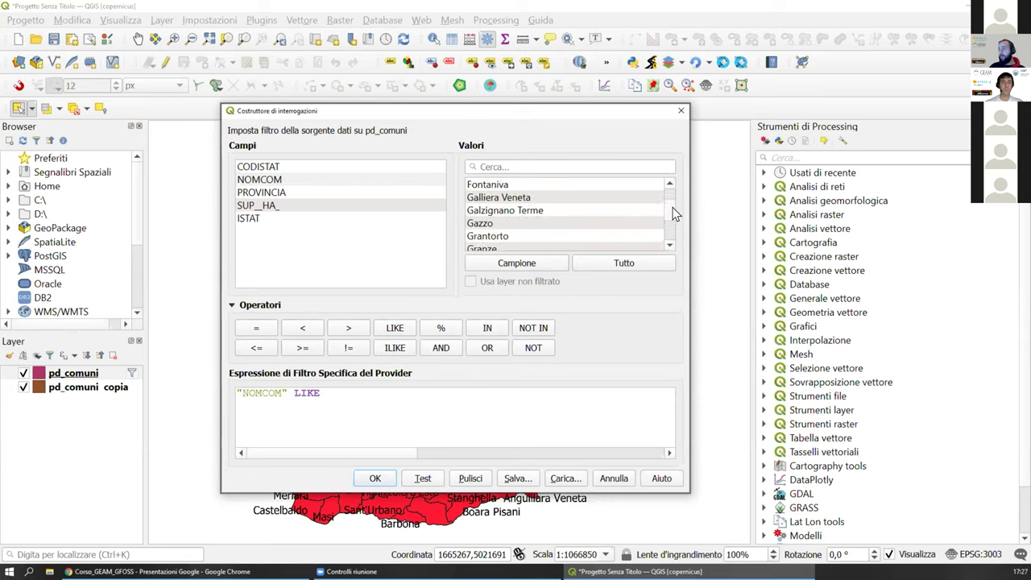
{"action": "left_click", "coordinate": [669, 245]}
{"action": "left_click", "coordinate": [670, 245]}
{"action": "mouse_move", "coordinate": [671, 217]}
{"action": "left_mouse_down"}
{"action": "mouse_move", "coordinate": [672, 247]}
{"action": "mouse_move", "coordinate": [679, 198]}
{"action": "left_mouse_up"}
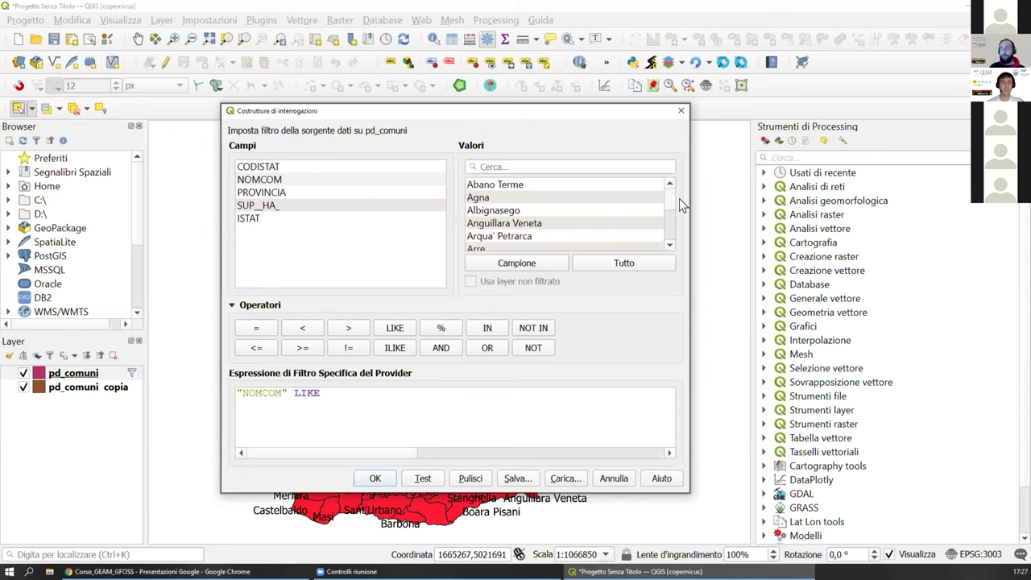
{"action": "left_click", "coordinate": [328, 390]}
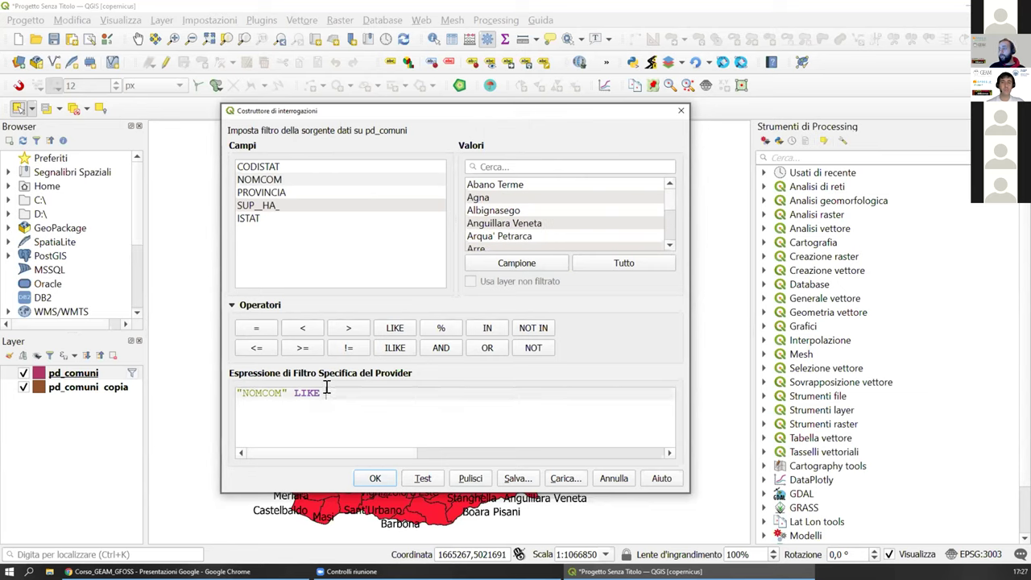
{"action": "double_click", "coordinate": [499, 185]}
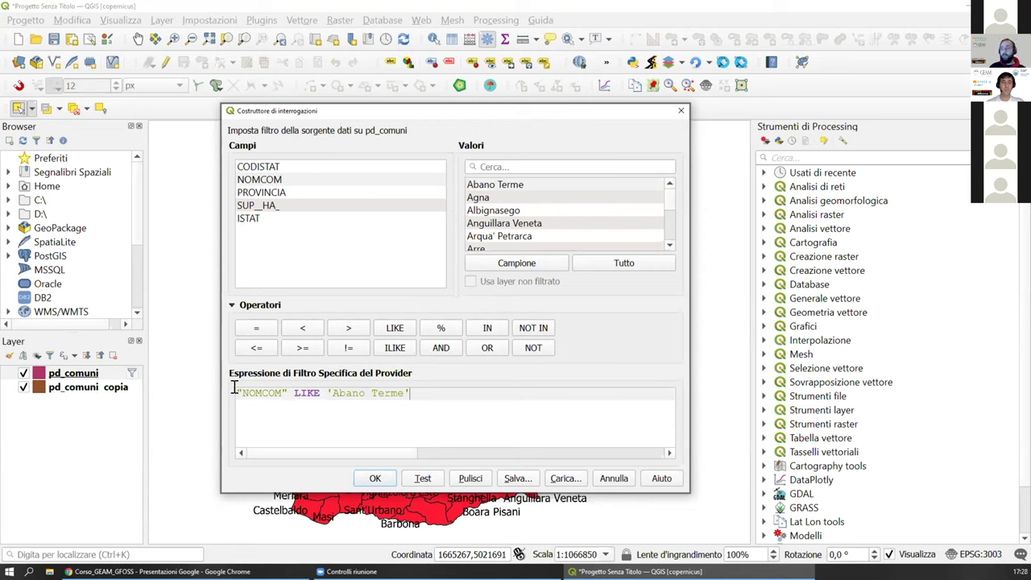
{"action": "left_click_drag", "start_coordinate": [228, 381], "coordinate": [464, 380]}
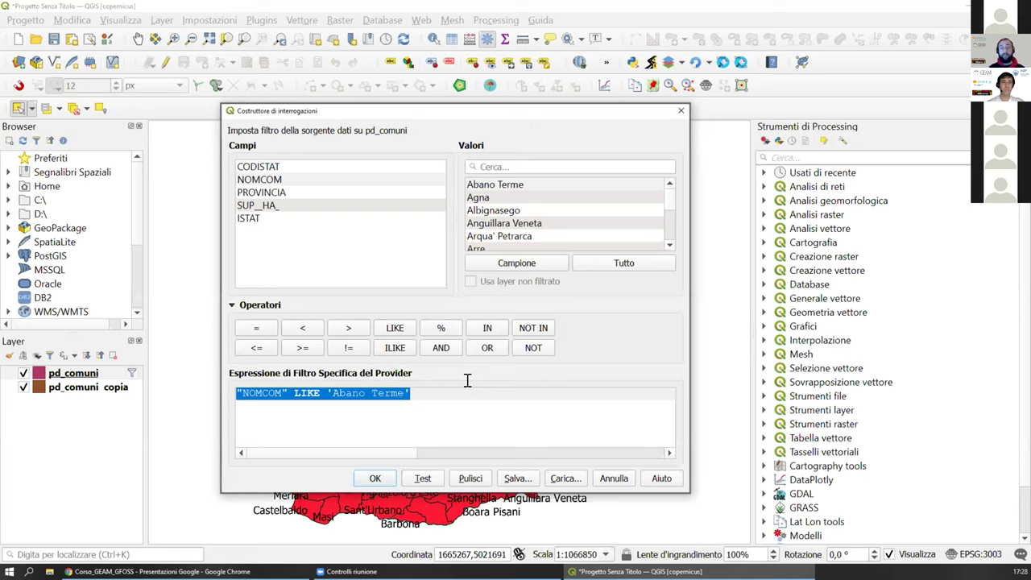
{"action": "left_click", "coordinate": [259, 400]}
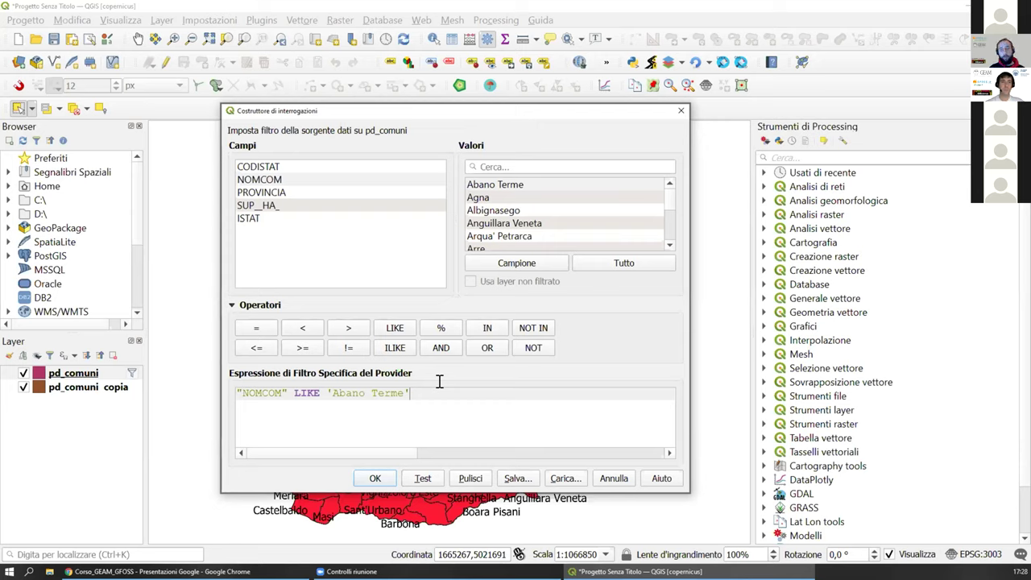
{"action": "left_click_drag", "start_coordinate": [411, 387], "coordinate": [284, 390]}
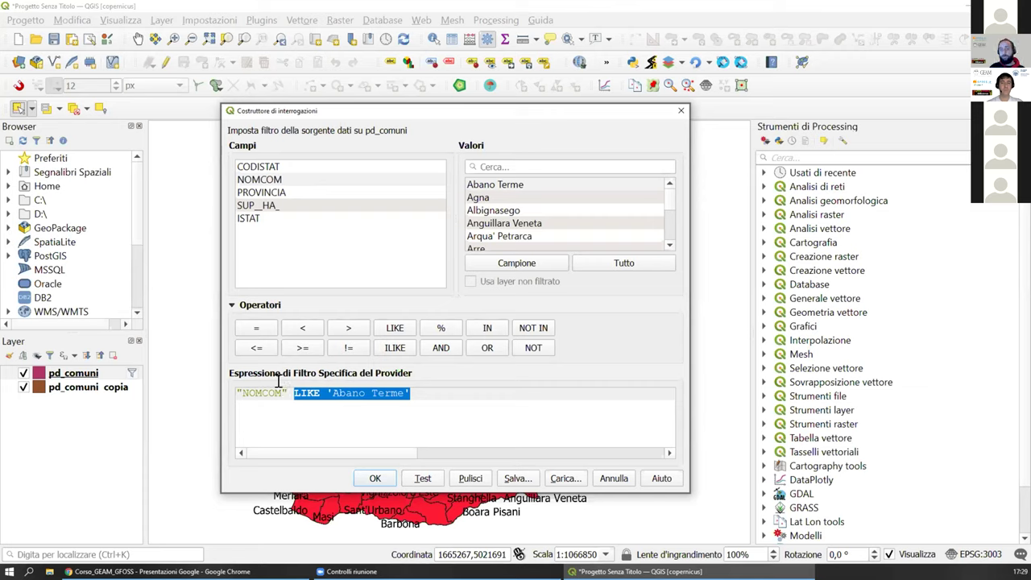
{"action": "triple_click", "coordinate": [279, 385]}
{"action": "left_click", "coordinate": [439, 387]}
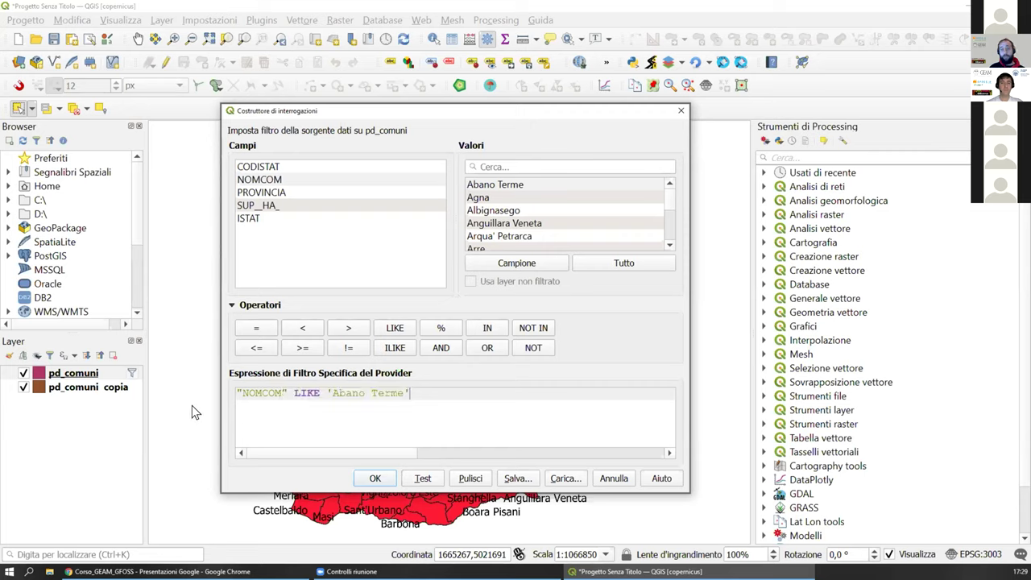
Step: Switch to the Corso_GEAM_GFOSS presentation in Google Slides and show slide 94 with the example attribute selection expressions
{"action": "mouse_move", "coordinate": [185, 571]}
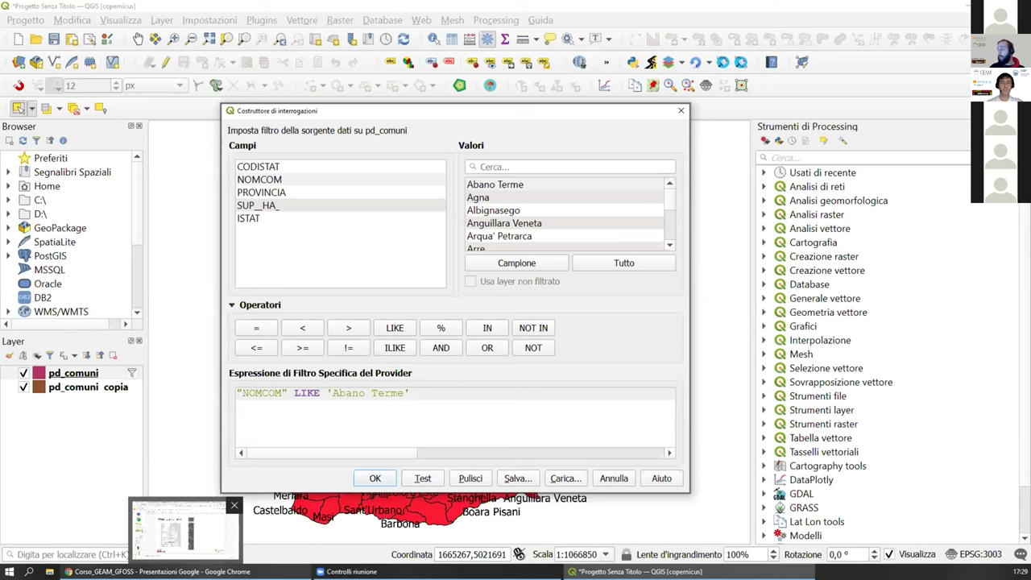
{"action": "left_click", "coordinate": [184, 528]}
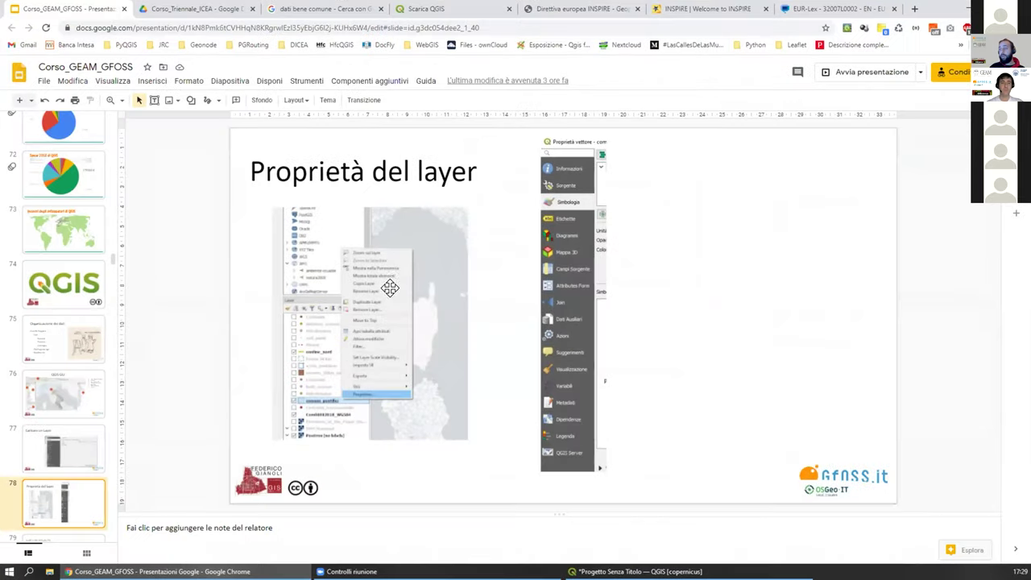
{"action": "scroll", "coordinate": [80, 403], "scroll_direction": "down", "scroll_amount": 10}
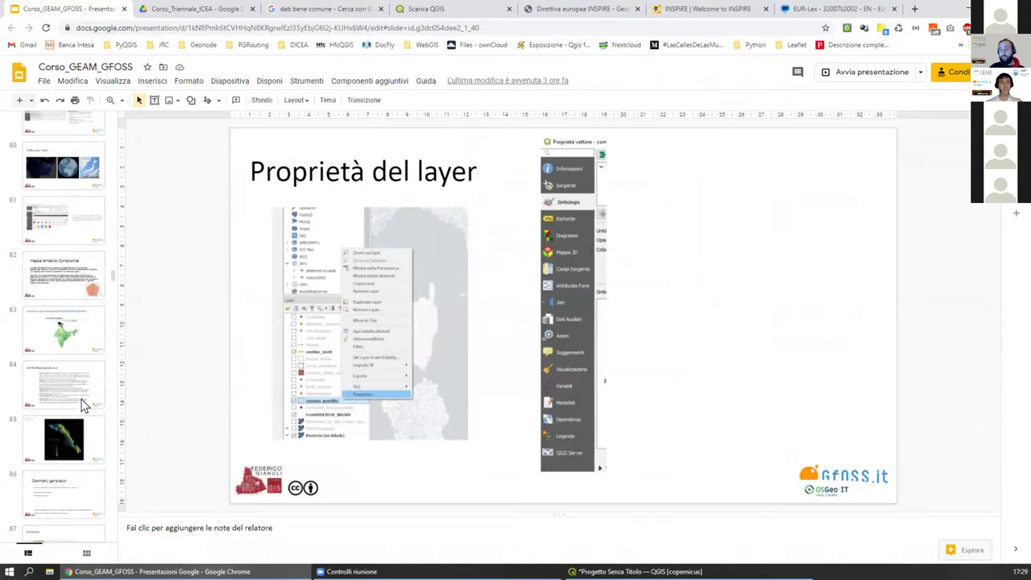
{"action": "scroll", "coordinate": [81, 399], "scroll_direction": "down", "scroll_amount": 3}
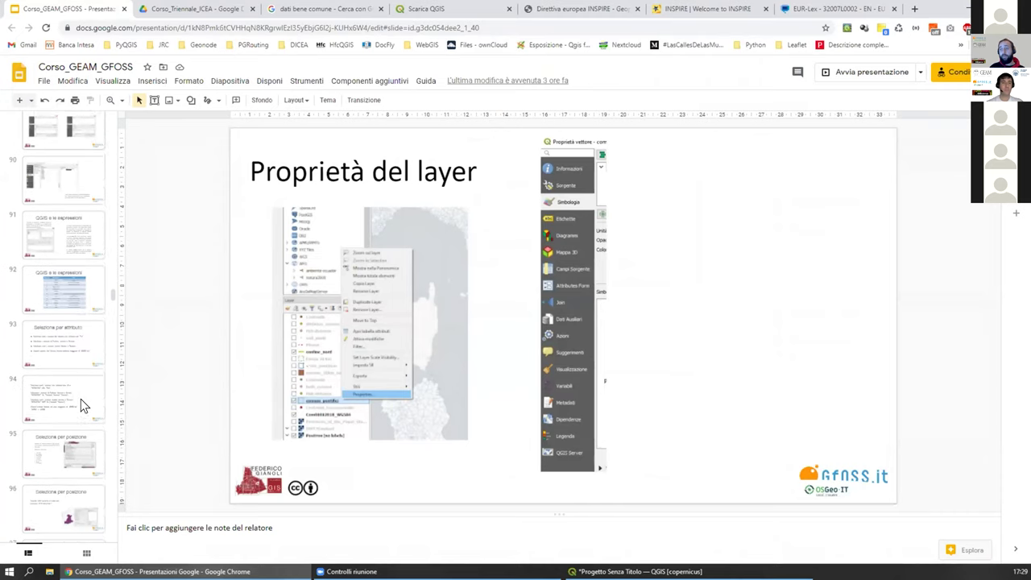
{"action": "left_click", "coordinate": [54, 295]}
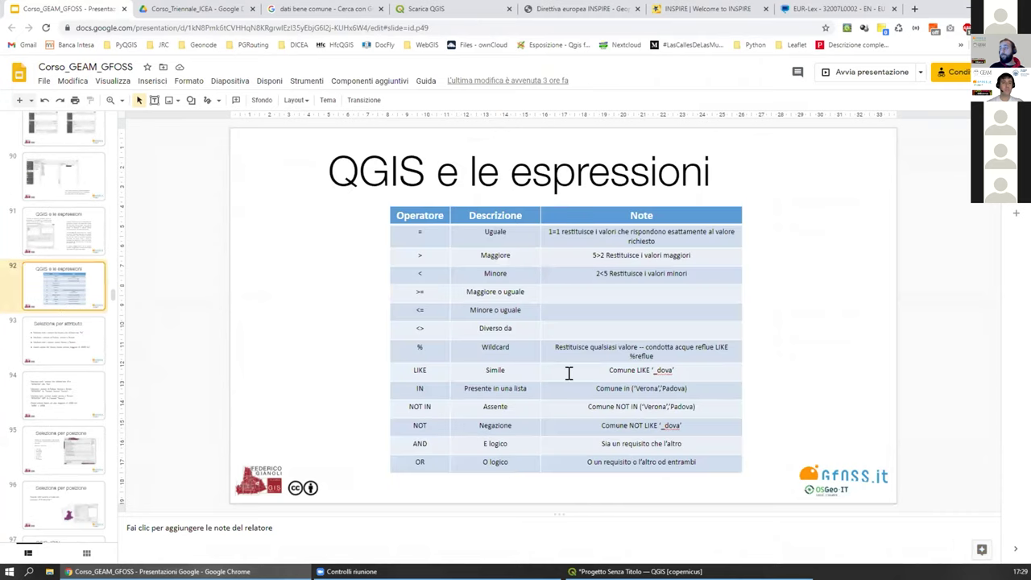
{"action": "left_click", "coordinate": [73, 351]}
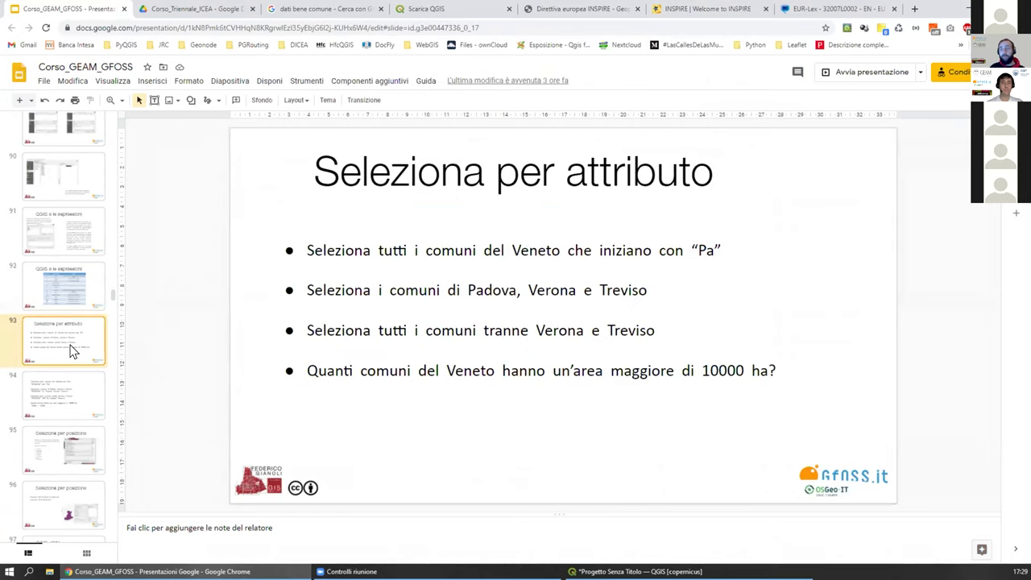
{"action": "left_click", "coordinate": [65, 402]}
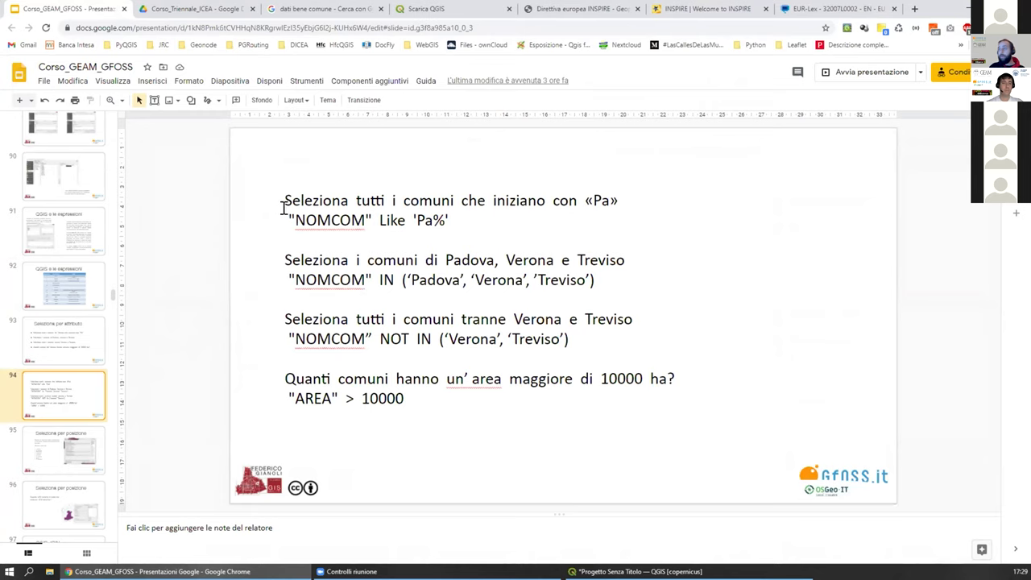
Step: Copy "NOMCOM" Like 'Pa%' from the slide, replace the pd_comuni filter expression in QGIS with it, and test the query
{"action": "left_click_drag", "start_coordinate": [282, 213], "coordinate": [455, 221]}
{"action": "key", "text": "ctrl+c"}
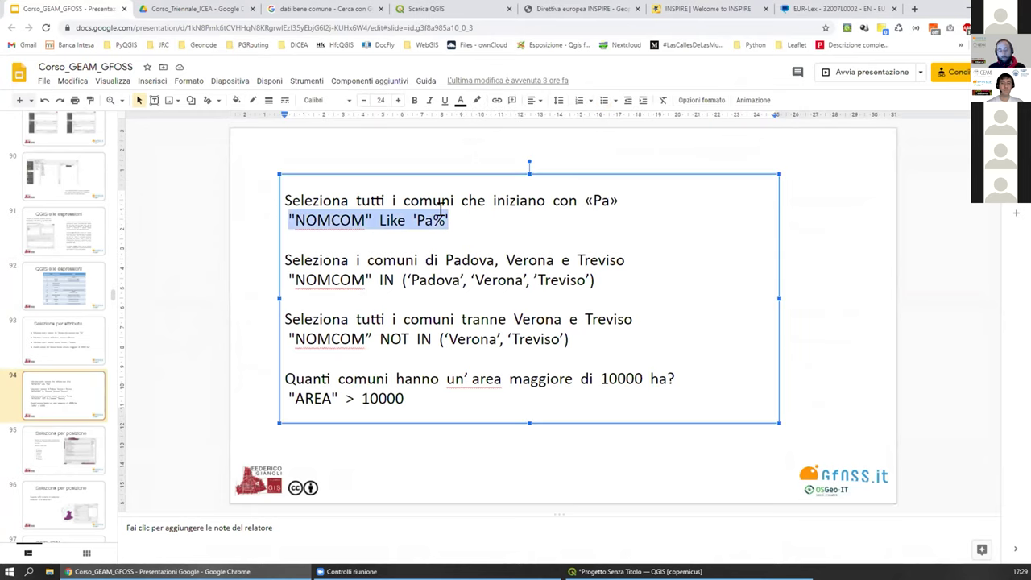
{"action": "left_click", "coordinate": [636, 572]}
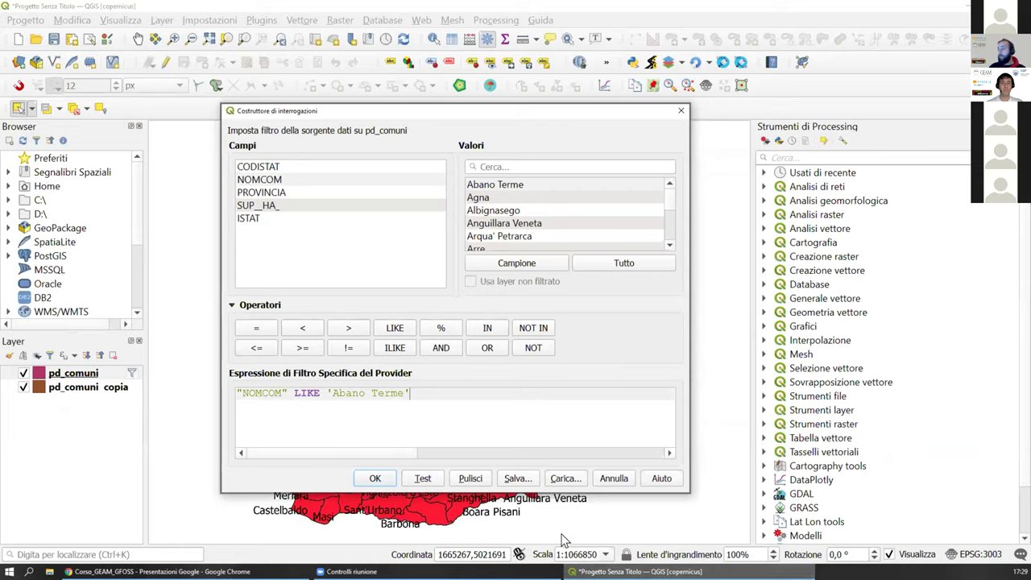
{"action": "left_click_drag", "start_coordinate": [408, 394], "coordinate": [237, 393]}
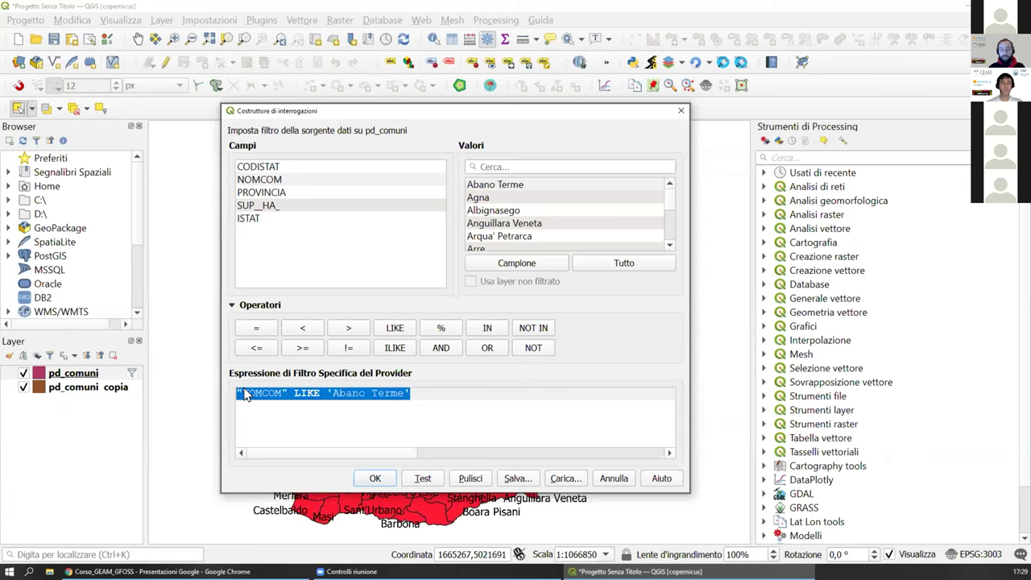
{"action": "key", "text": "ctrl+v"}
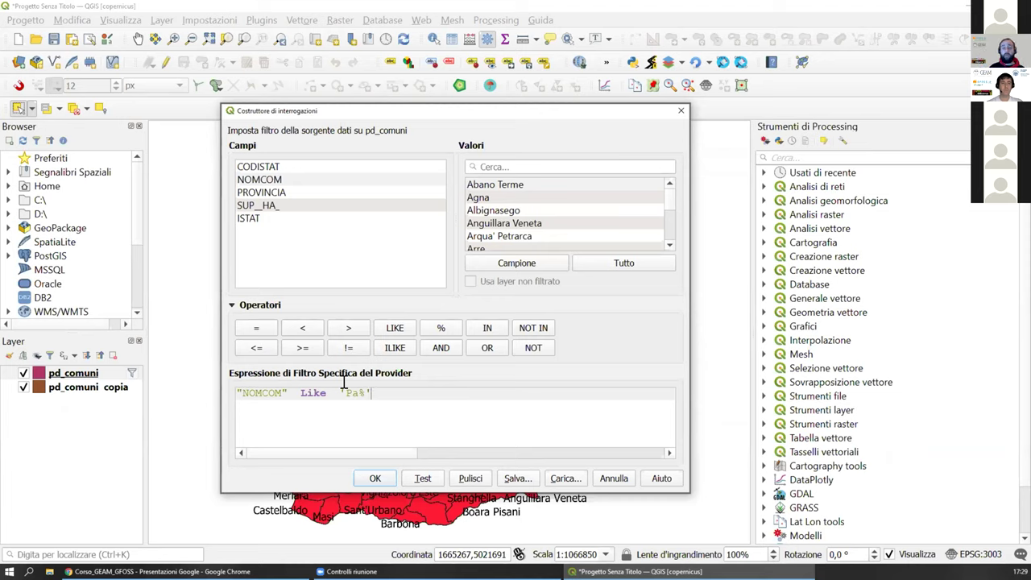
{"action": "left_click", "coordinate": [423, 479]}
{"action": "left_click", "coordinate": [562, 327]}
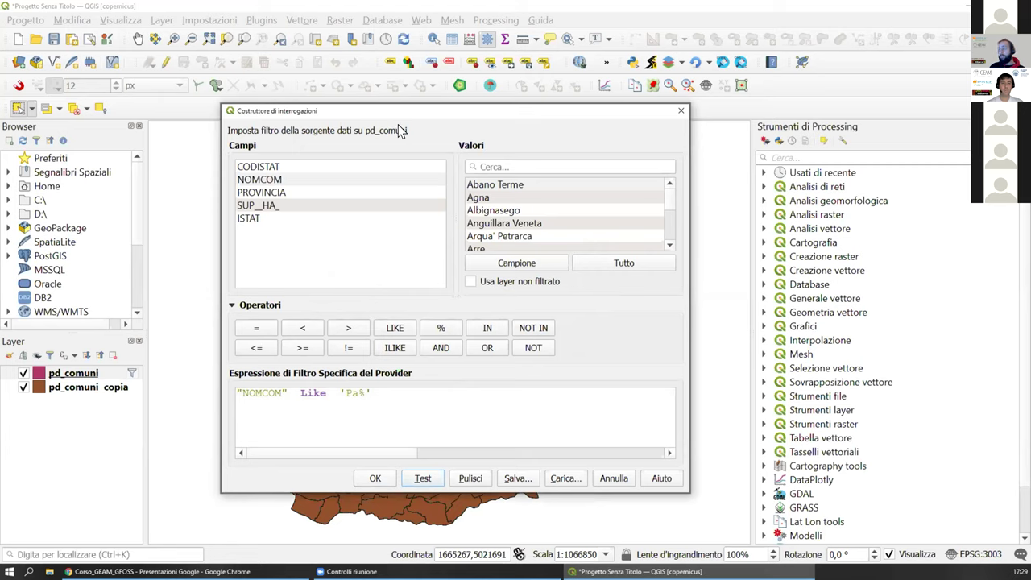
{"action": "left_click_drag", "start_coordinate": [398, 113], "coordinate": [390, 130]}
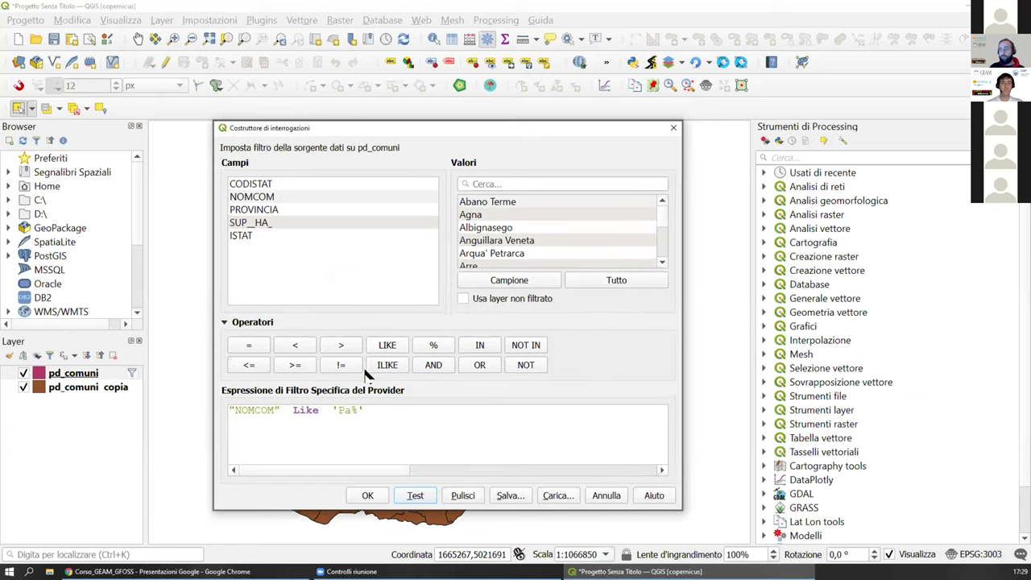
{"action": "left_click", "coordinate": [346, 411]}
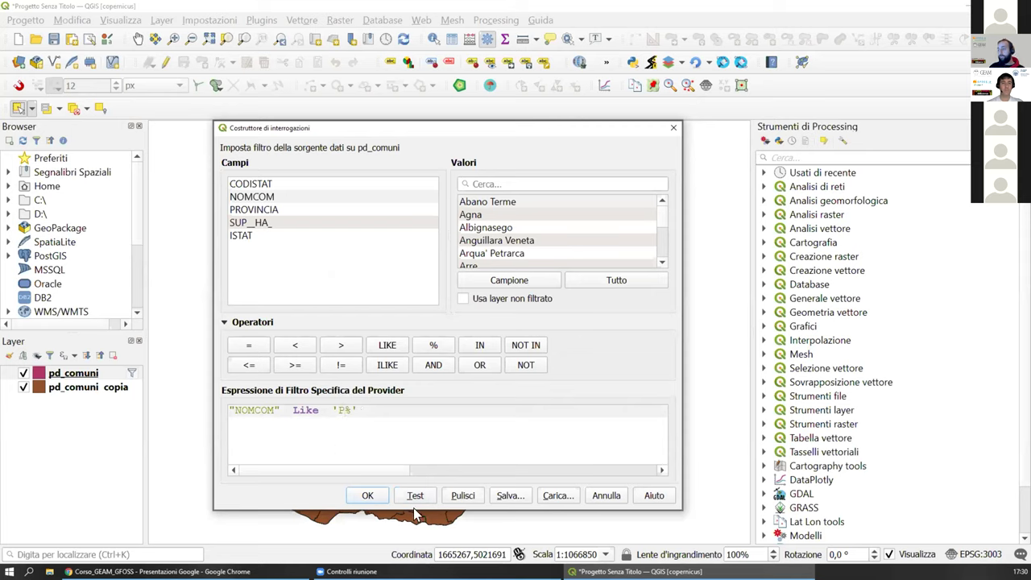
{"action": "left_click", "coordinate": [464, 495]}
{"action": "key", "text": "ctrl+z"}
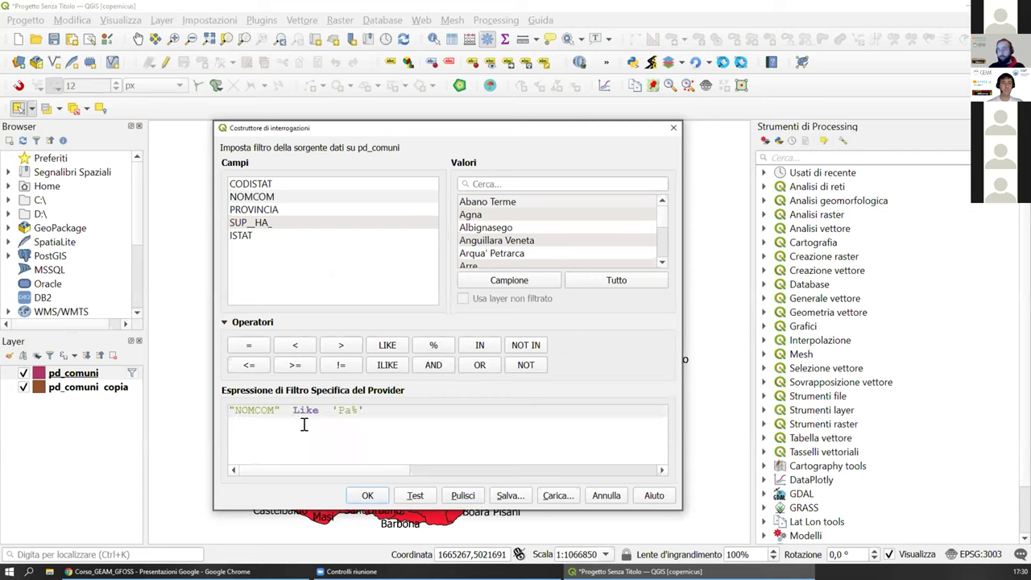
Step: Shorten the pattern in the pd_comuni filter expression to 'P%', test the query and apply the filter
{"action": "double_click", "coordinate": [341, 410]}
{"action": "key", "text": "BackSpace"}
{"action": "left_click", "coordinate": [414, 495]}
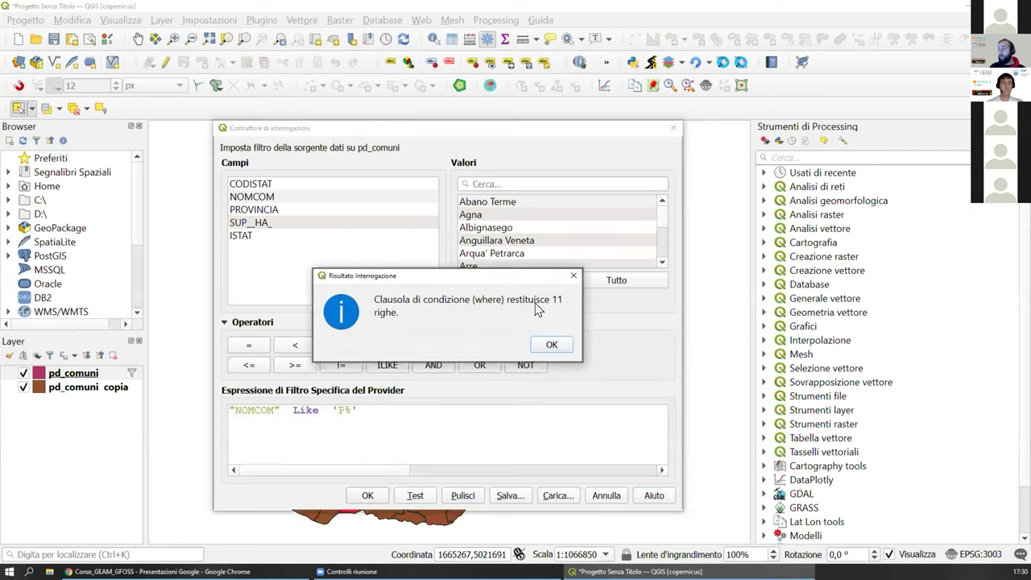
{"action": "left_click", "coordinate": [552, 345]}
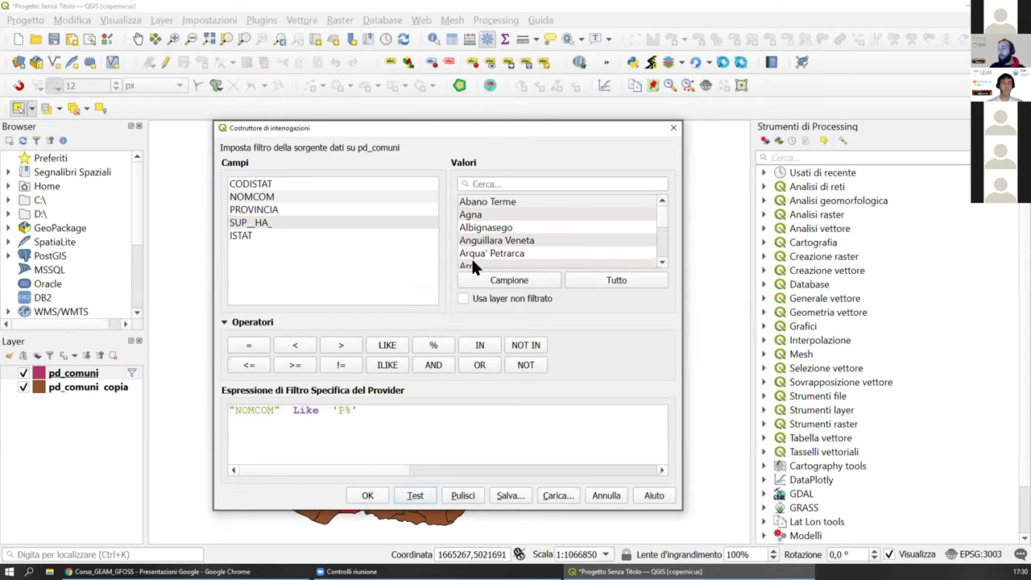
{"action": "left_click", "coordinate": [368, 495]}
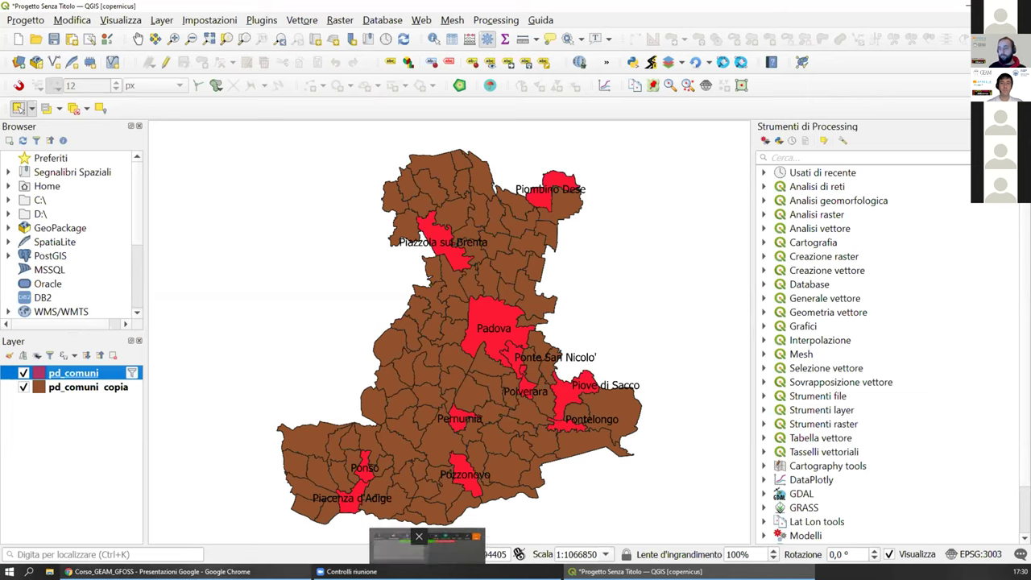
Step: Review the current filter expression of the pd_comuni layer and close the query builder without changes
{"action": "mouse_move", "coordinate": [186, 571]}
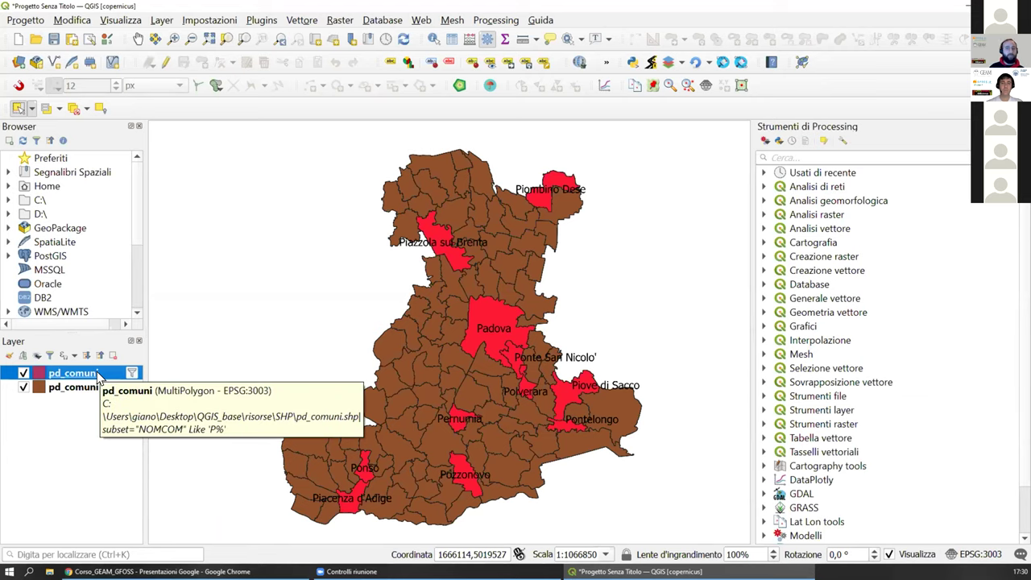
{"action": "right_click", "coordinate": [97, 371]}
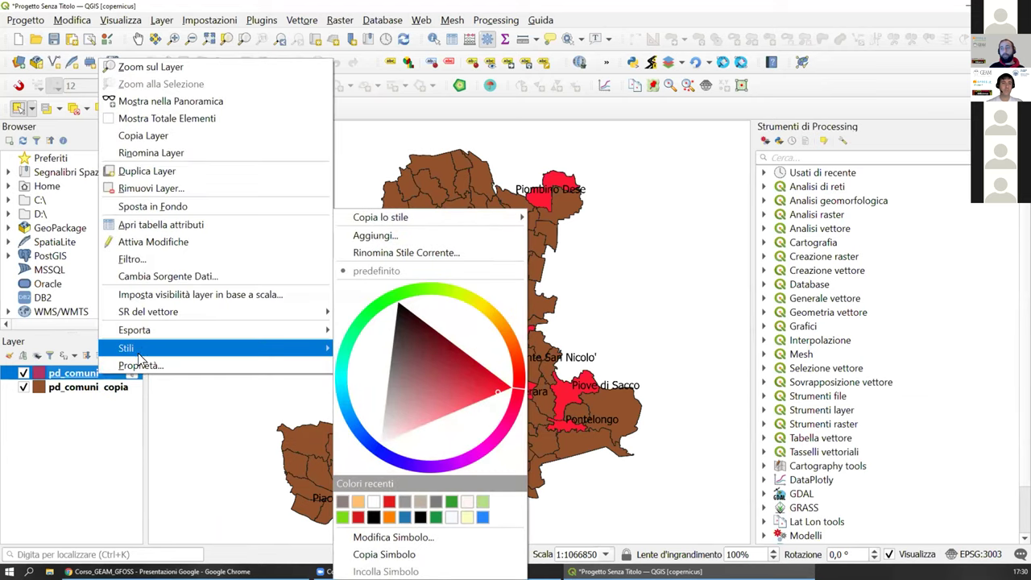
{"action": "left_click", "coordinate": [143, 258]}
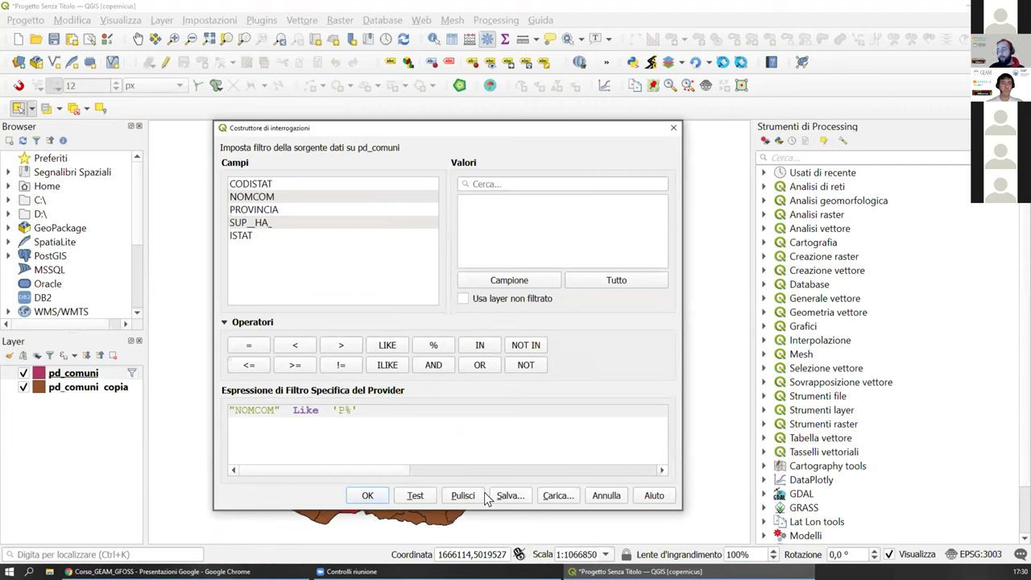
{"action": "left_click", "coordinate": [673, 128]}
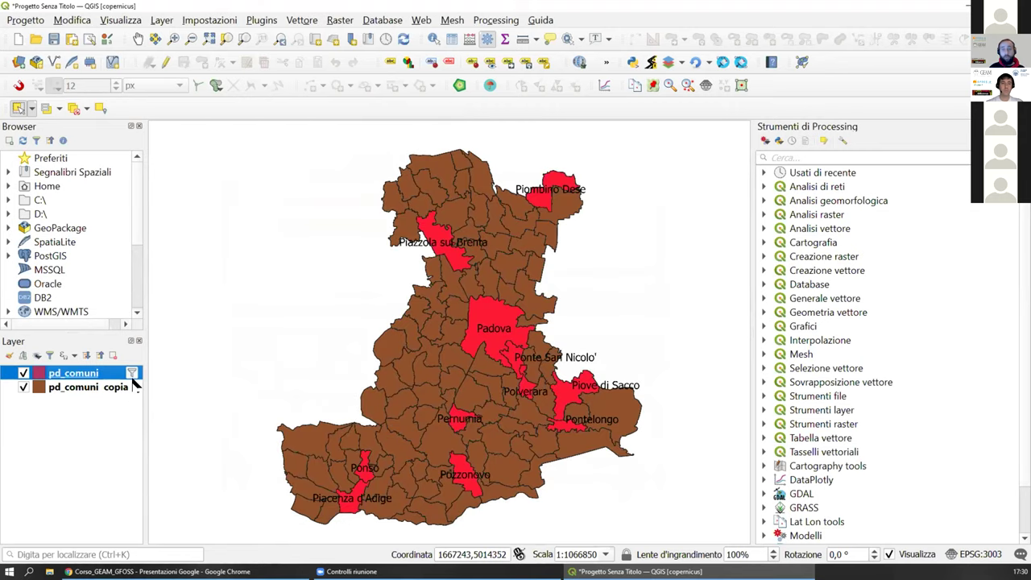
{"action": "mouse_move", "coordinate": [133, 380]}
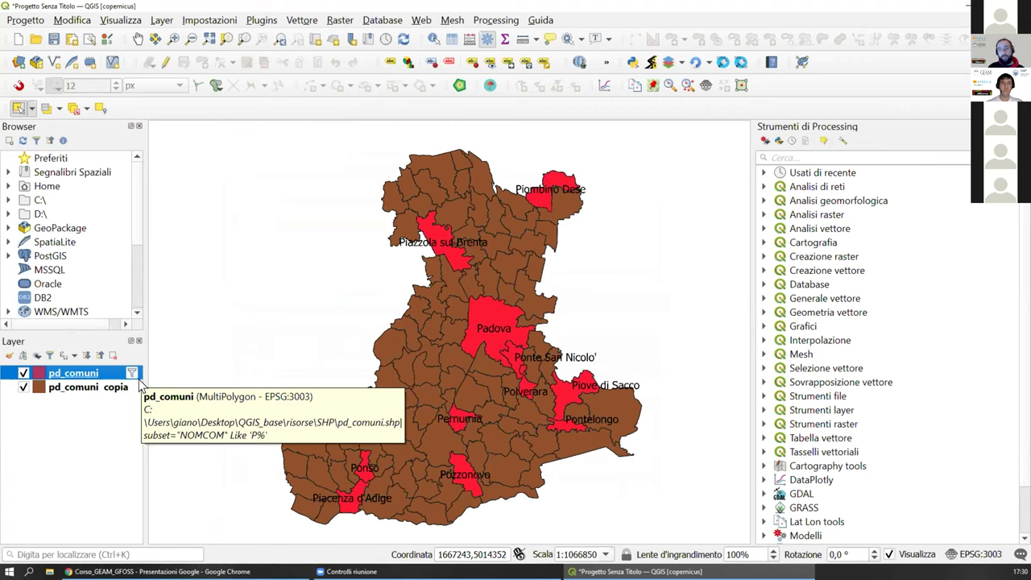
Step: Clear the pd_comuni filter expression, apply the empty filter and hide the layer on the map
{"action": "right_click", "coordinate": [99, 371]}
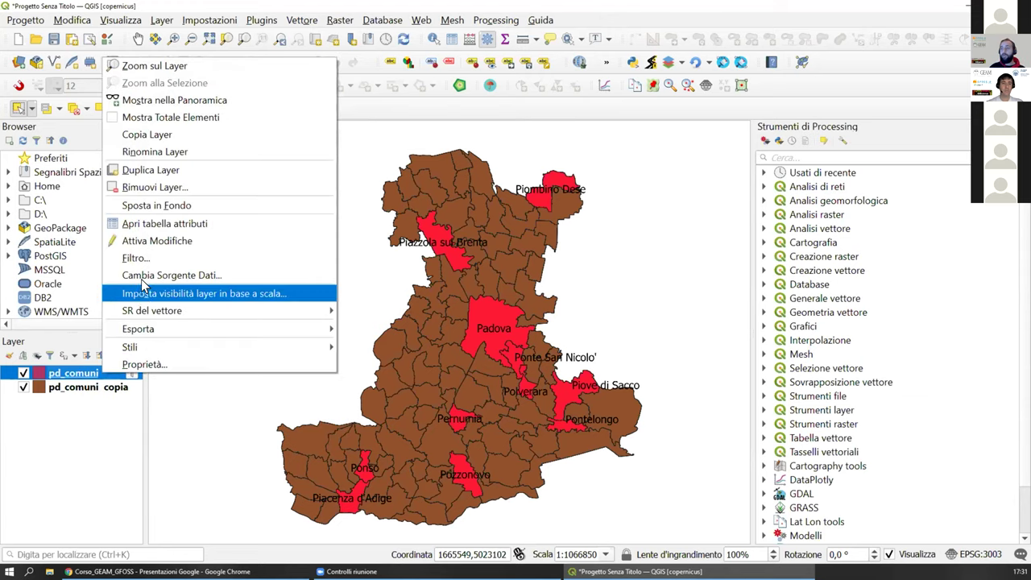
{"action": "left_click", "coordinate": [158, 258]}
{"action": "left_click", "coordinate": [469, 513]}
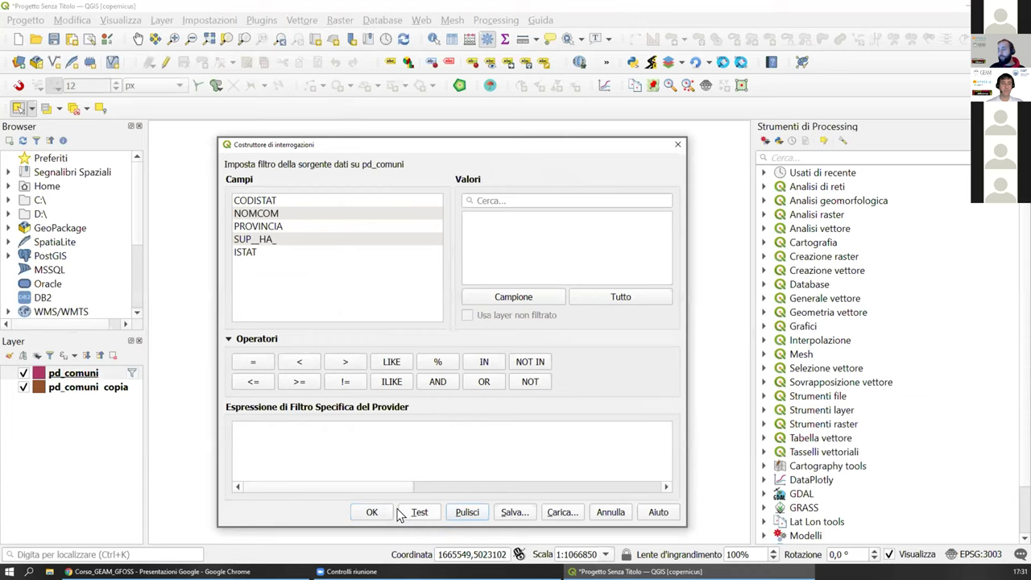
{"action": "left_click", "coordinate": [381, 507]}
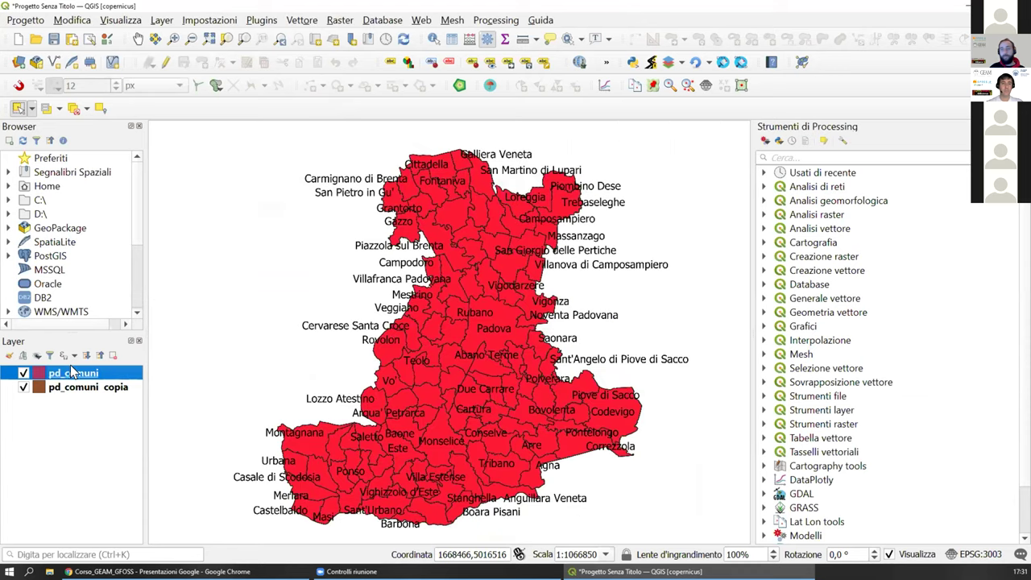
{"action": "left_click", "coordinate": [24, 373]}
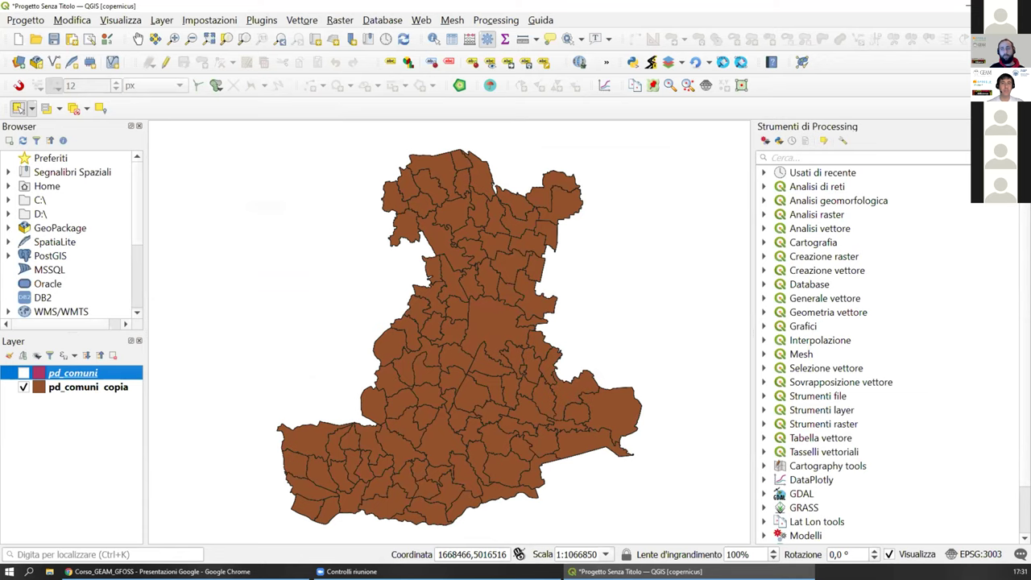
Step: Examine the pd_comuni attribute table and its column organization options, and close both without changes
{"action": "right_click", "coordinate": [89, 375]}
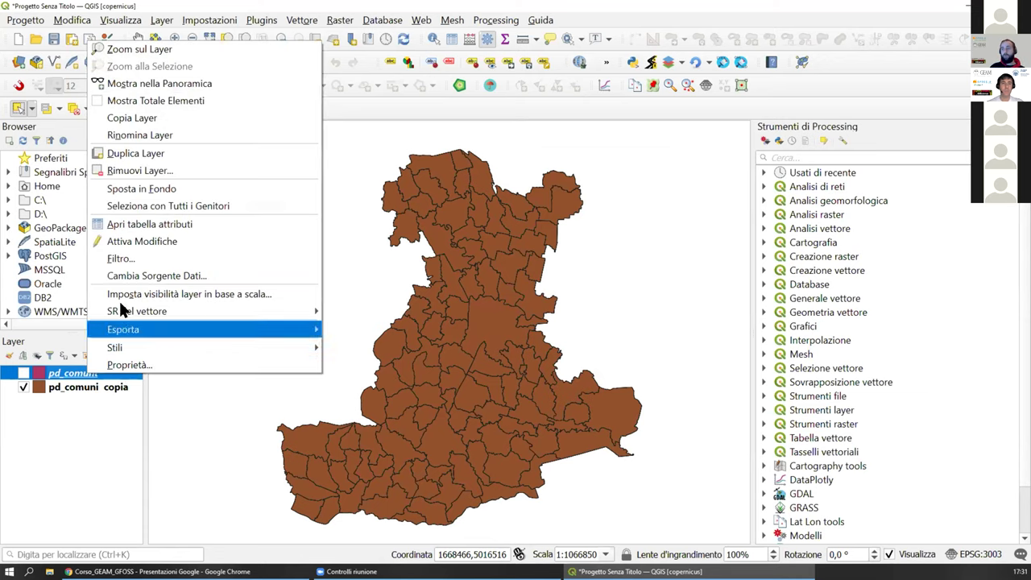
{"action": "left_click", "coordinate": [129, 222]}
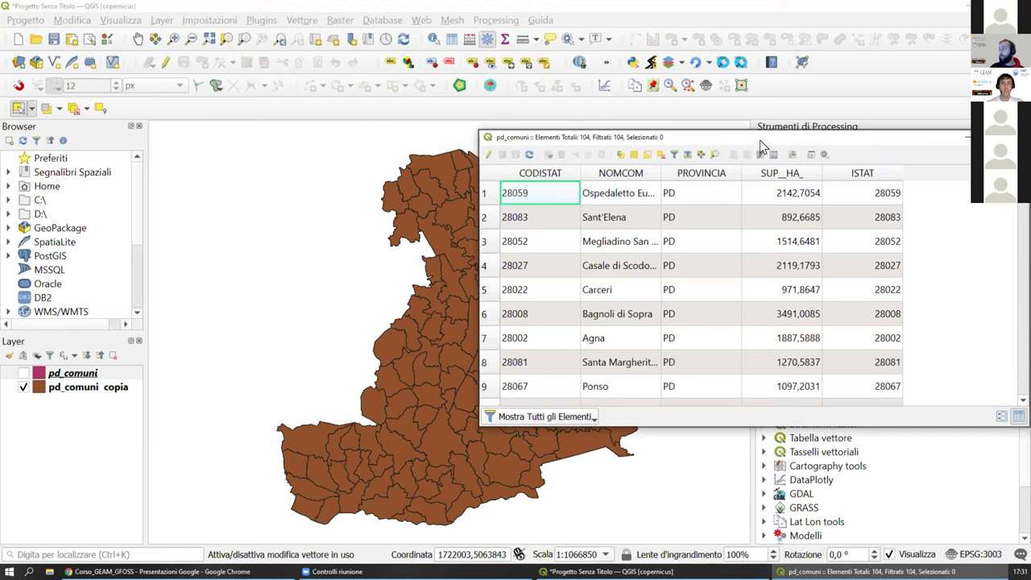
{"action": "left_click_drag", "start_coordinate": [756, 133], "coordinate": [558, 133]}
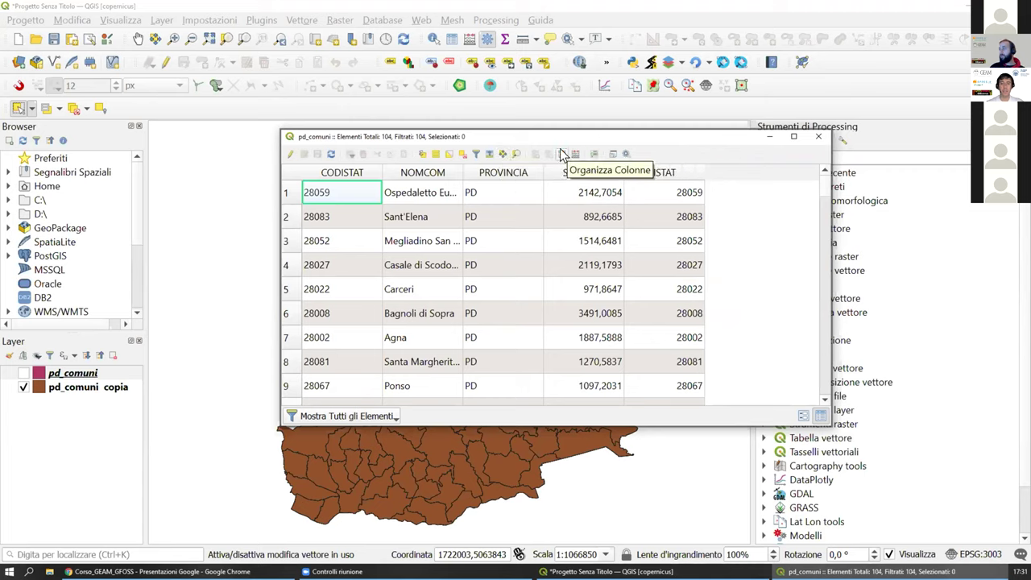
{"action": "left_click", "coordinate": [562, 155]}
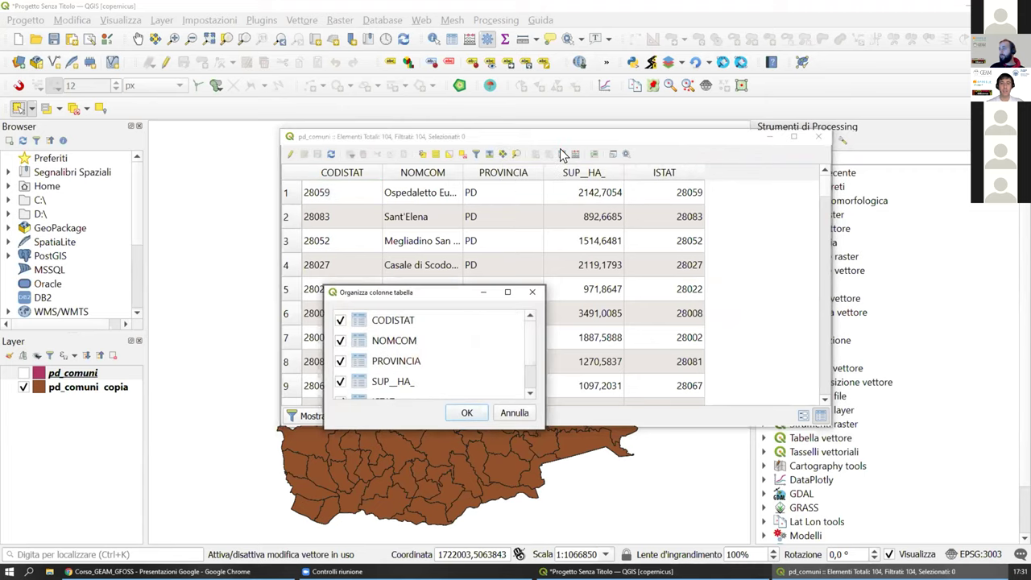
{"action": "left_click", "coordinate": [533, 293]}
{"action": "left_click", "coordinate": [818, 137]}
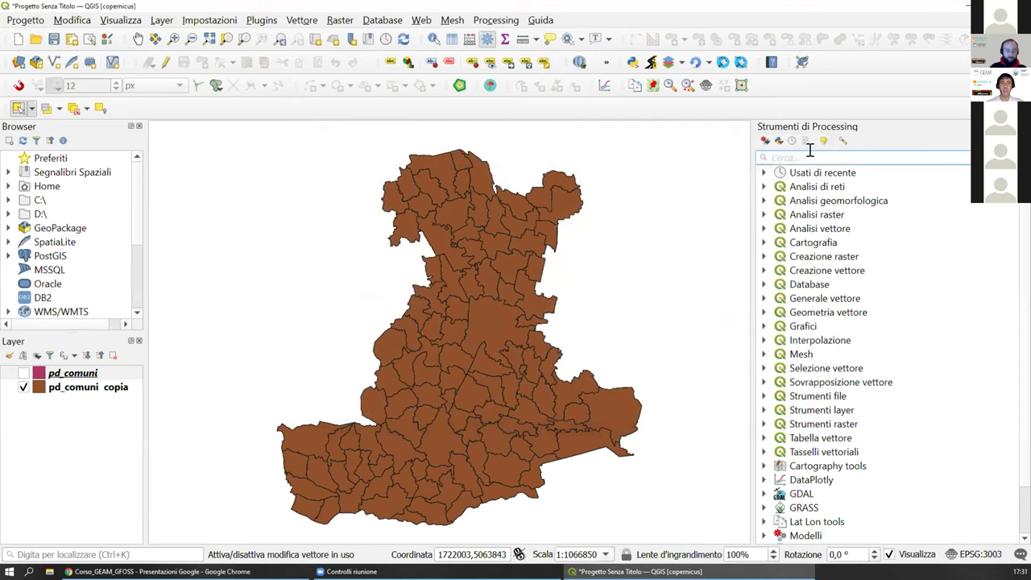
Step: Search the processing tools for "field ref", open Riorganizzazione campi, and enlarge its dialog to show the whole field mapping
{"action": "left_click", "coordinate": [809, 156]}
{"action": "type", "text": "field"}
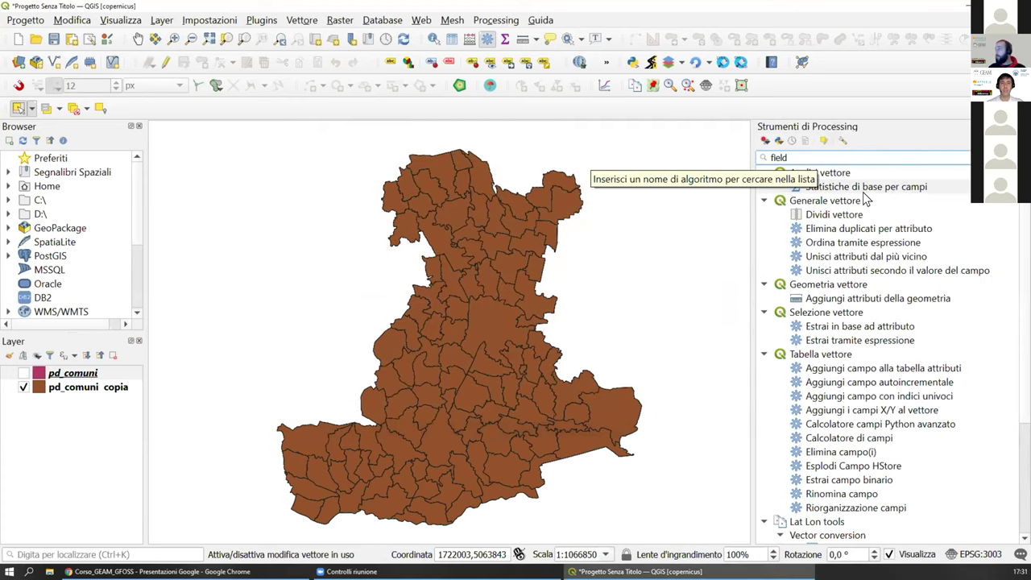
{"action": "type", "text": " re"}
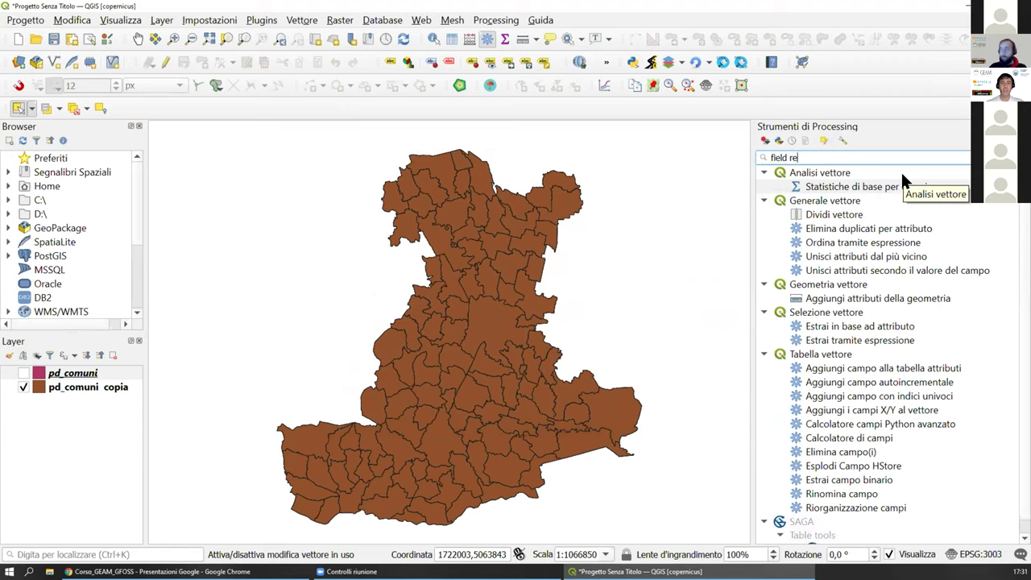
{"action": "type", "text": "f"}
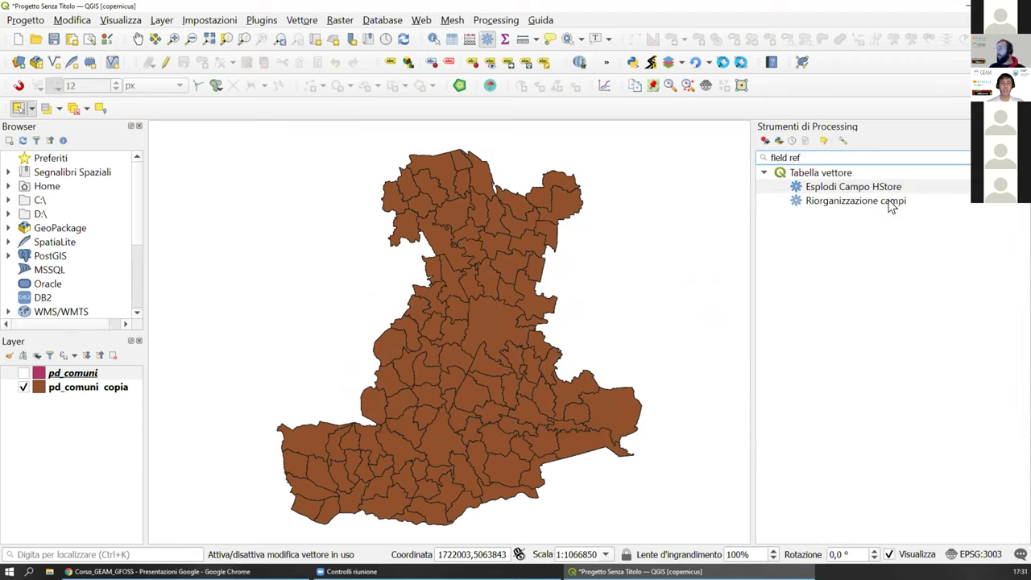
{"action": "double_click", "coordinate": [892, 203]}
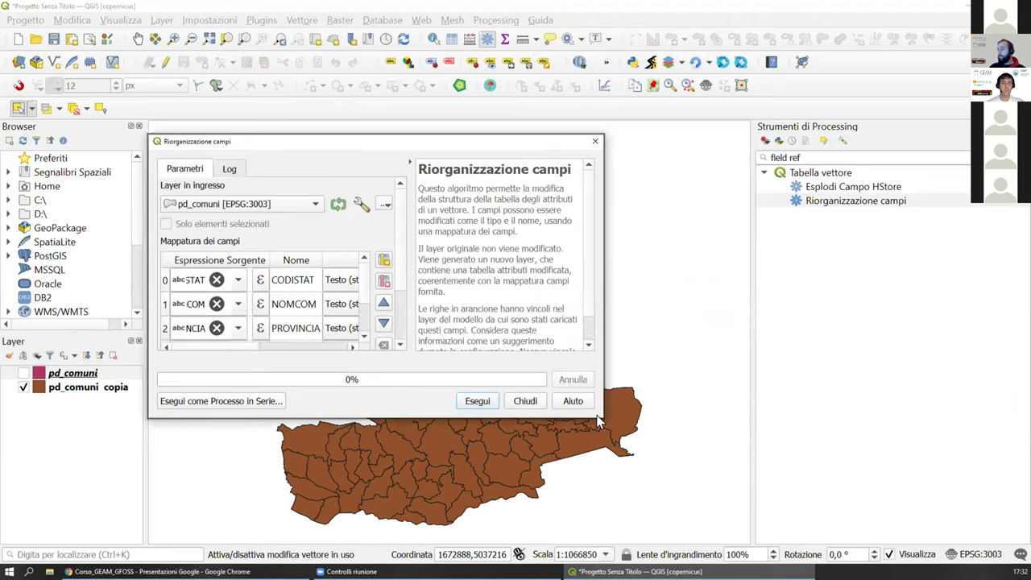
{"action": "left_click_drag", "start_coordinate": [593, 411], "coordinate": [836, 500]}
{"action": "left_click_drag", "start_coordinate": [135, 126], "coordinate": [72, 45]}
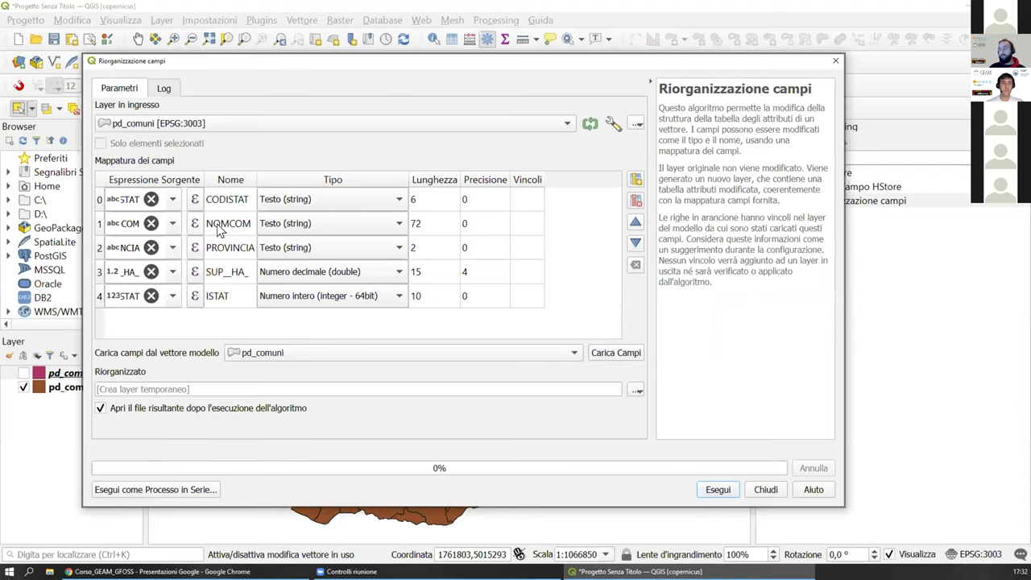
Step: Look through the field type options, move the ISTAT field up to directly below CODISTAT, and close the tool without running it
{"action": "left_click", "coordinate": [311, 247]}
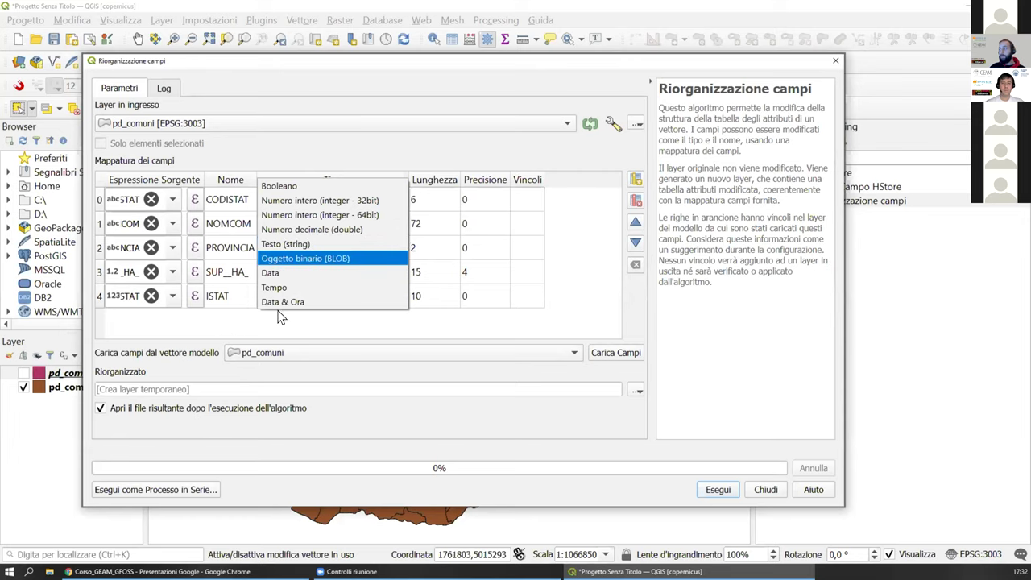
{"action": "left_click", "coordinate": [598, 266]}
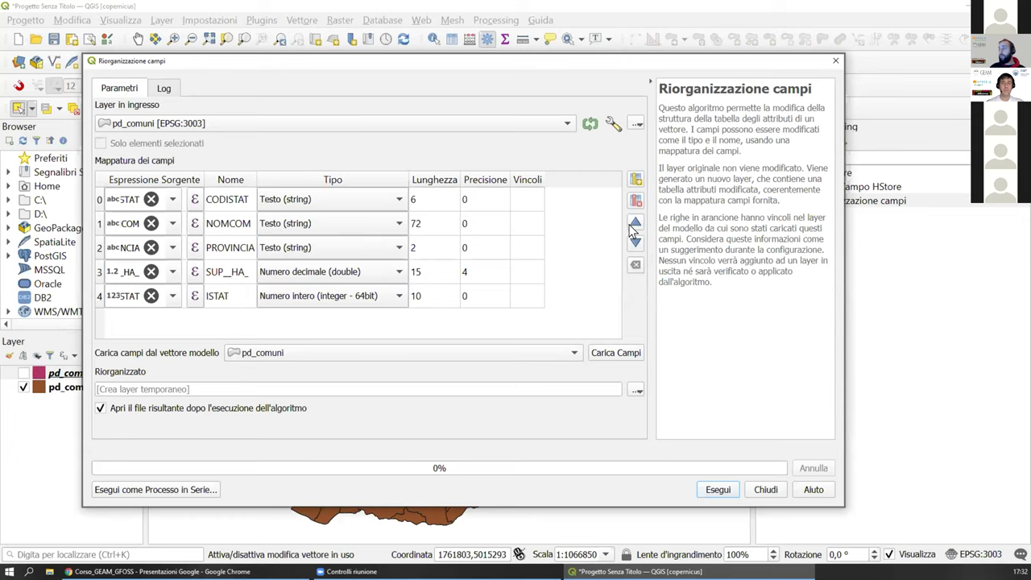
{"action": "left_click", "coordinate": [219, 295]}
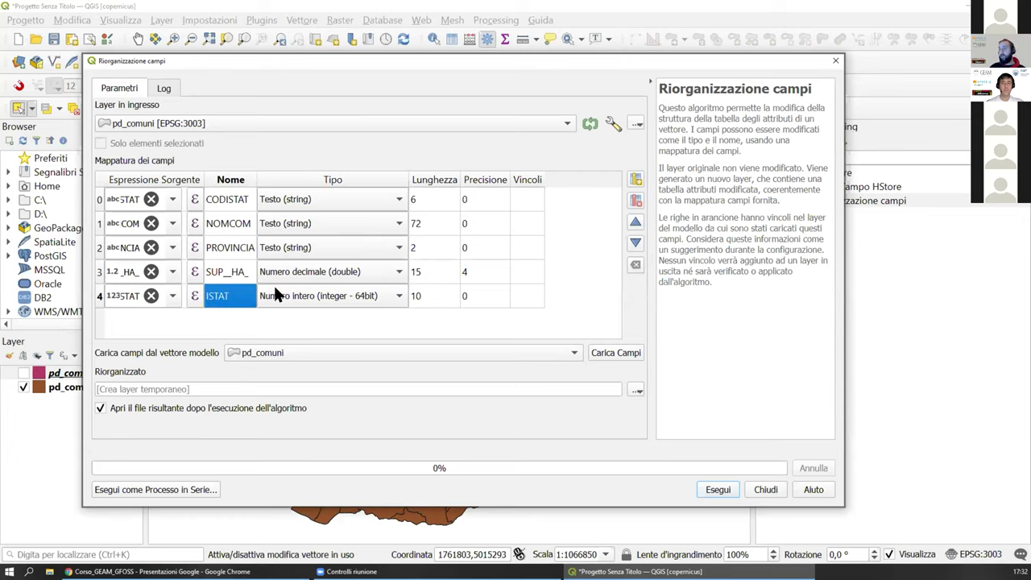
{"action": "left_click", "coordinate": [97, 295]}
{"action": "left_click", "coordinate": [634, 223]}
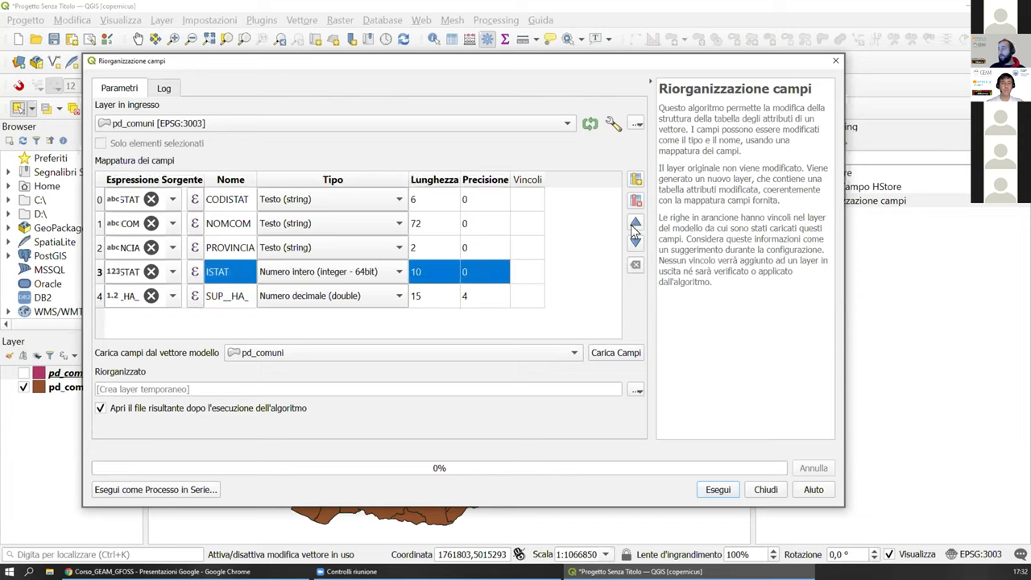
{"action": "left_click", "coordinate": [635, 224]}
{"action": "left_click", "coordinate": [634, 224]}
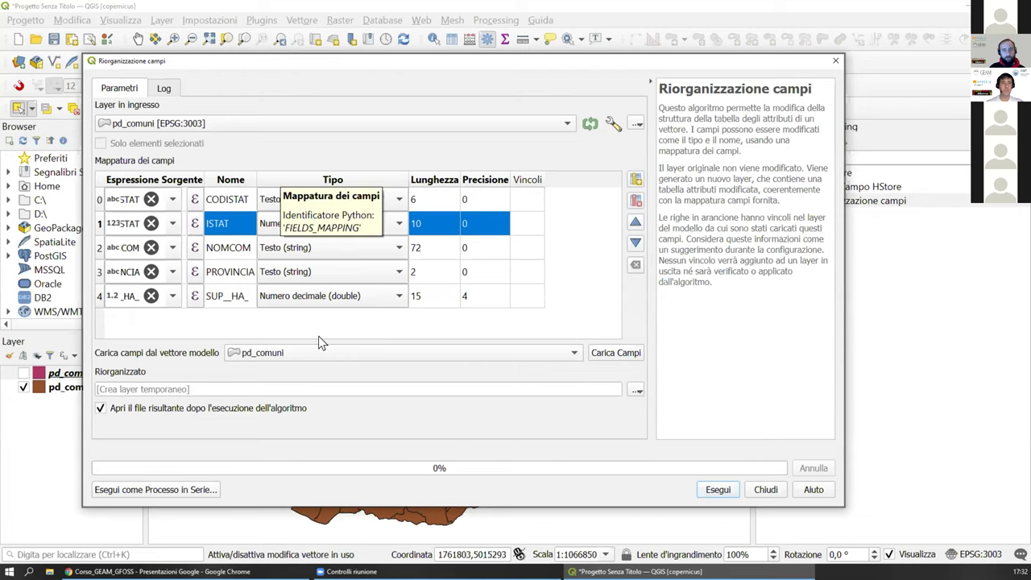
{"action": "left_click", "coordinate": [122, 384]}
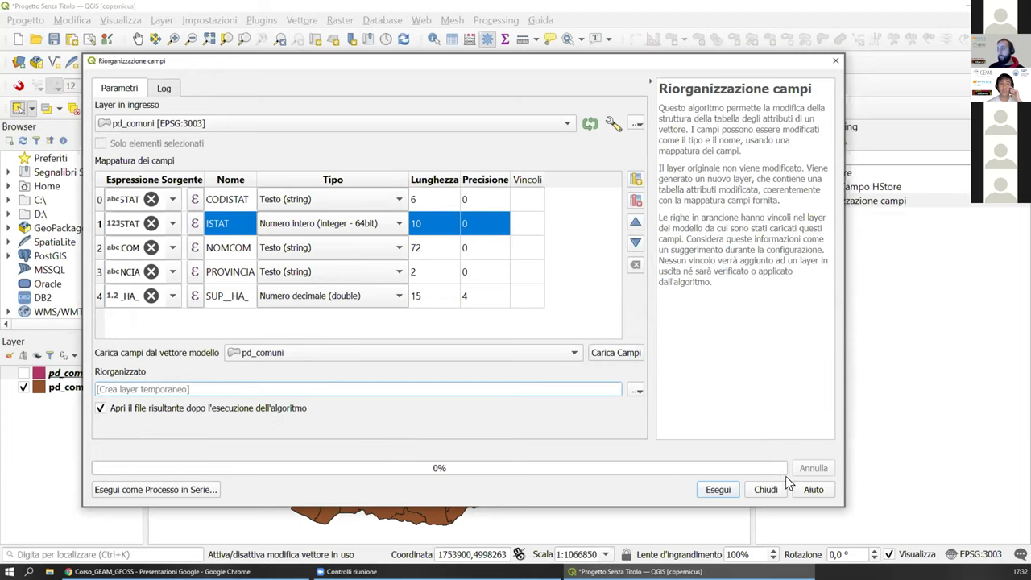
{"action": "left_click", "coordinate": [761, 489]}
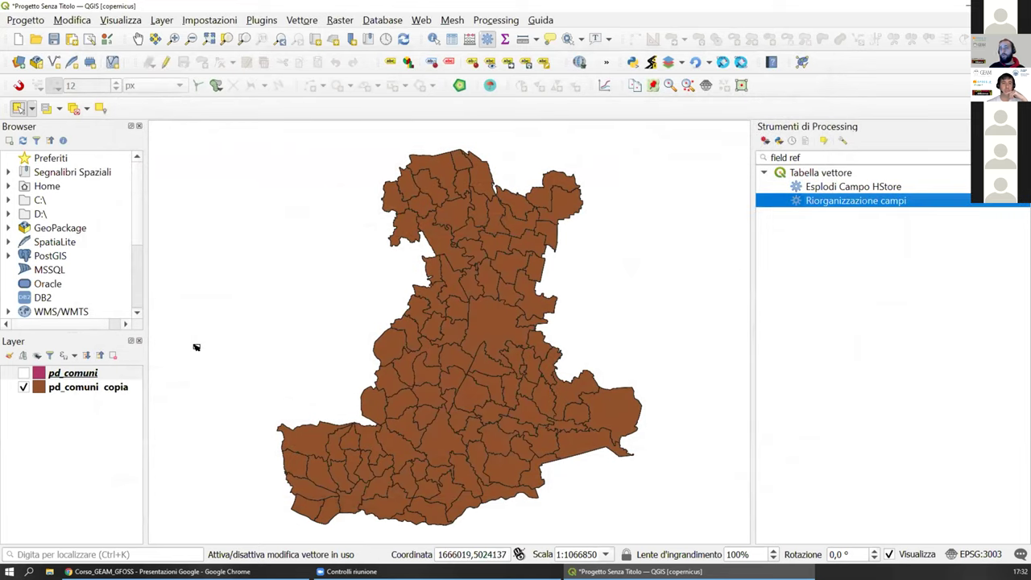
Step: Examine the attribute form, auxiliary storage and field settings in the properties of the pd_comuni copia layer, and close them without changes
{"action": "right_click", "coordinate": [74, 386]}
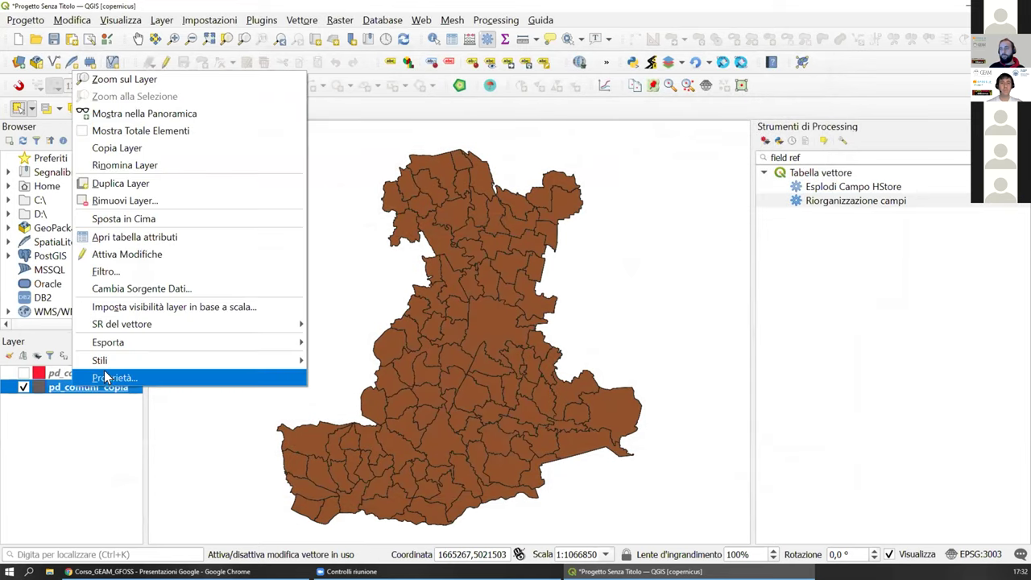
{"action": "left_click", "coordinate": [107, 378]}
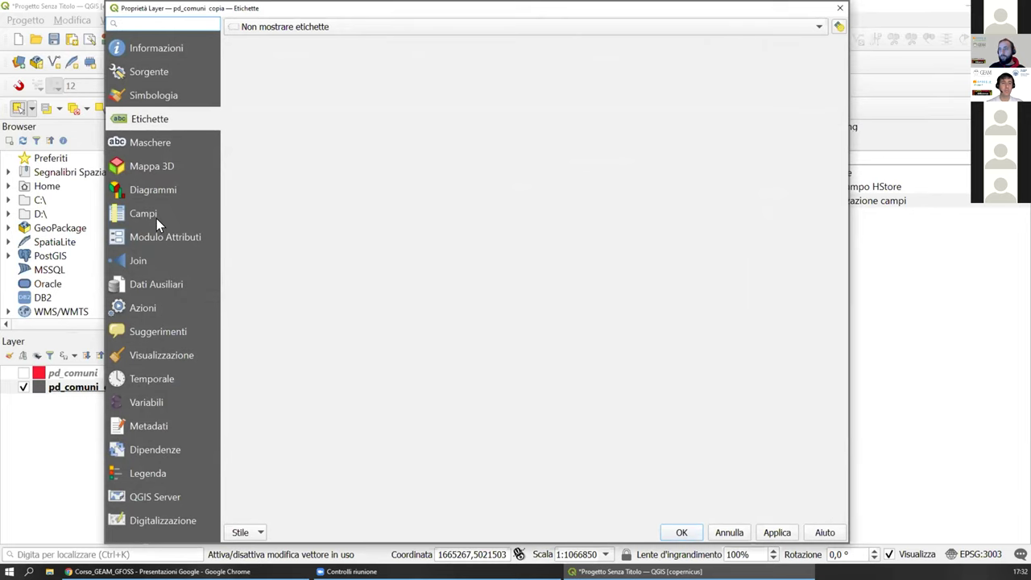
{"action": "left_click", "coordinate": [158, 236]}
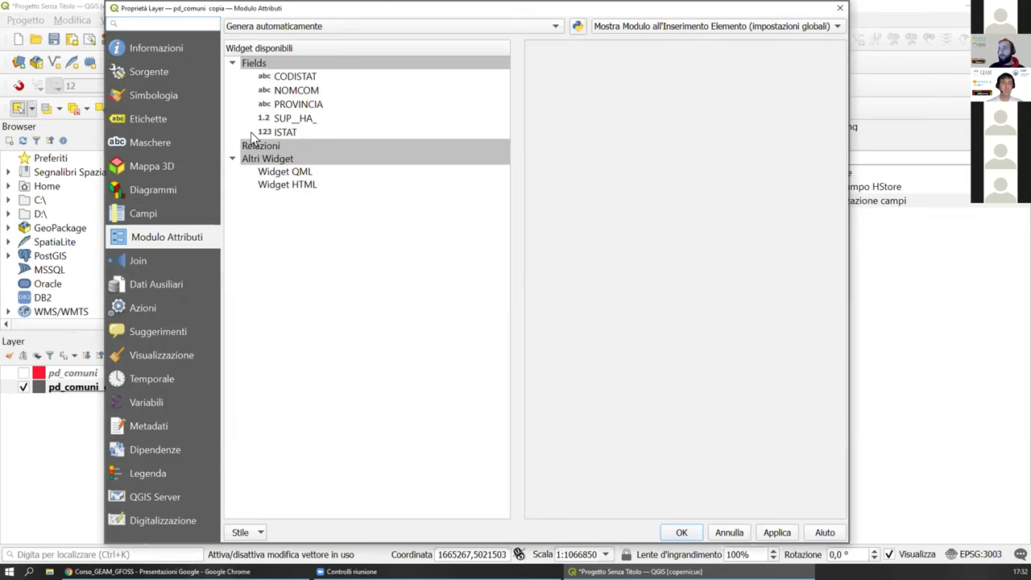
{"action": "left_click", "coordinate": [351, 76]}
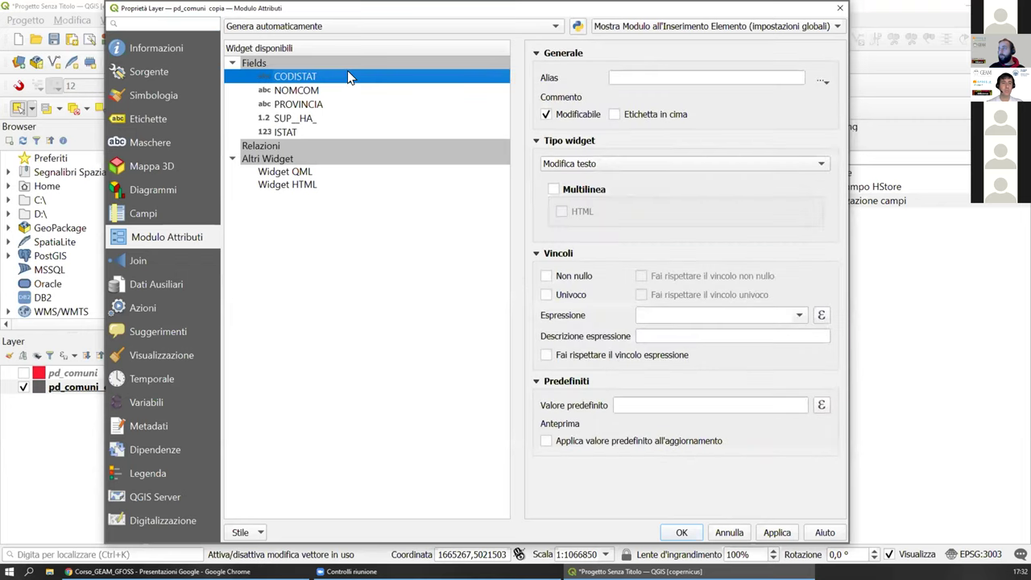
{"action": "left_click", "coordinate": [338, 92]}
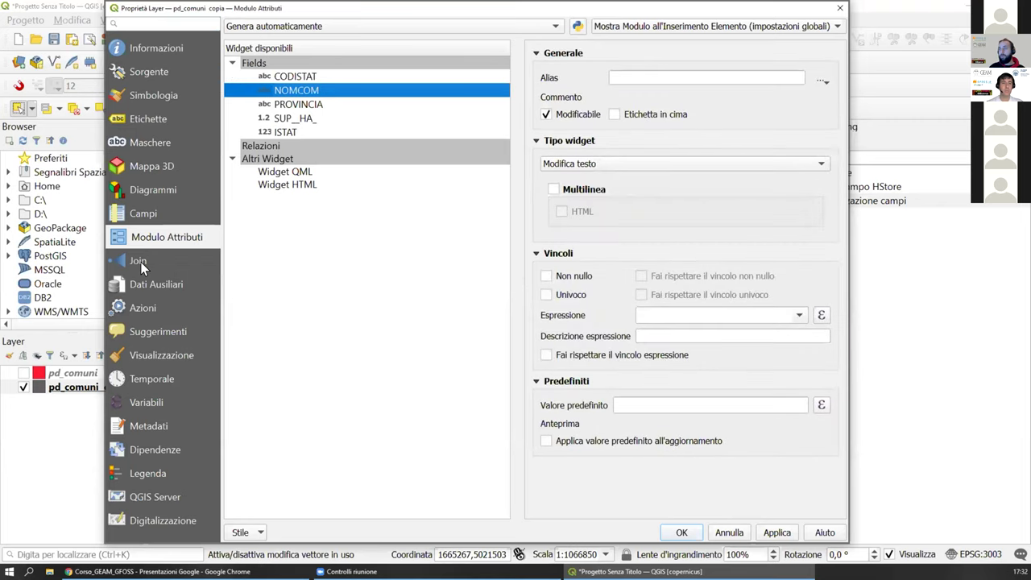
{"action": "left_click", "coordinate": [147, 286]}
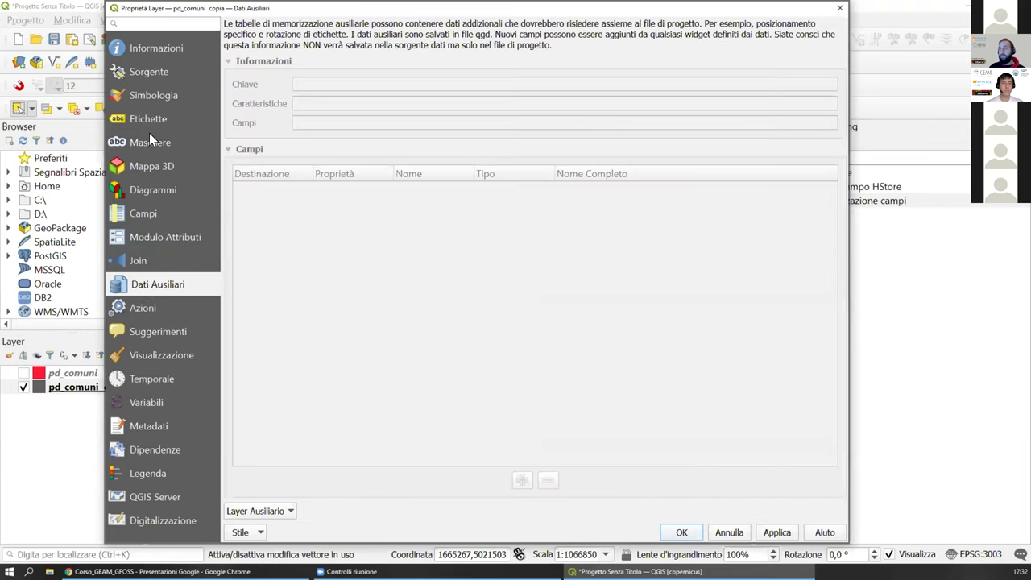
{"action": "left_click", "coordinate": [150, 213]}
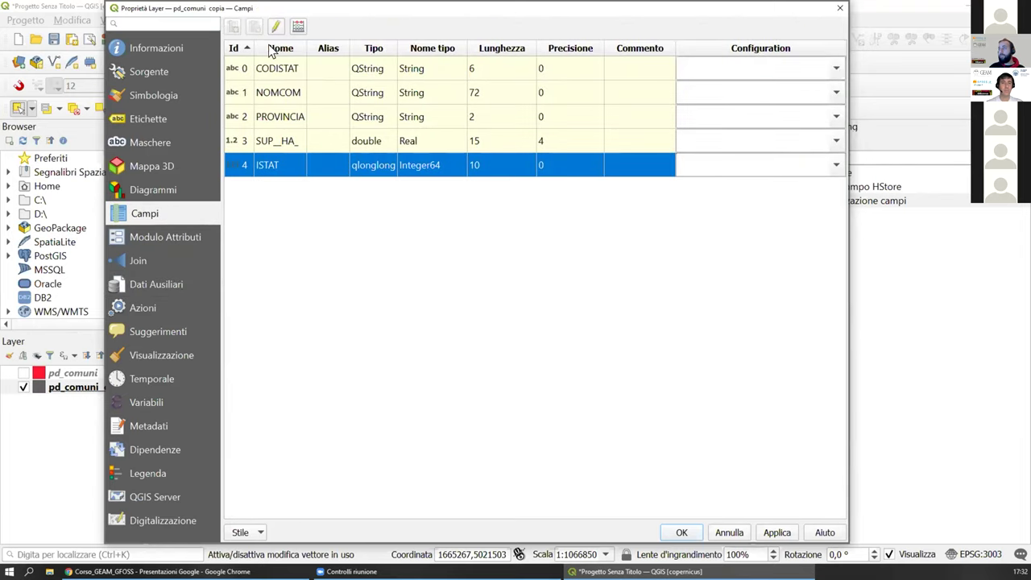
{"action": "left_click", "coordinate": [838, 10]}
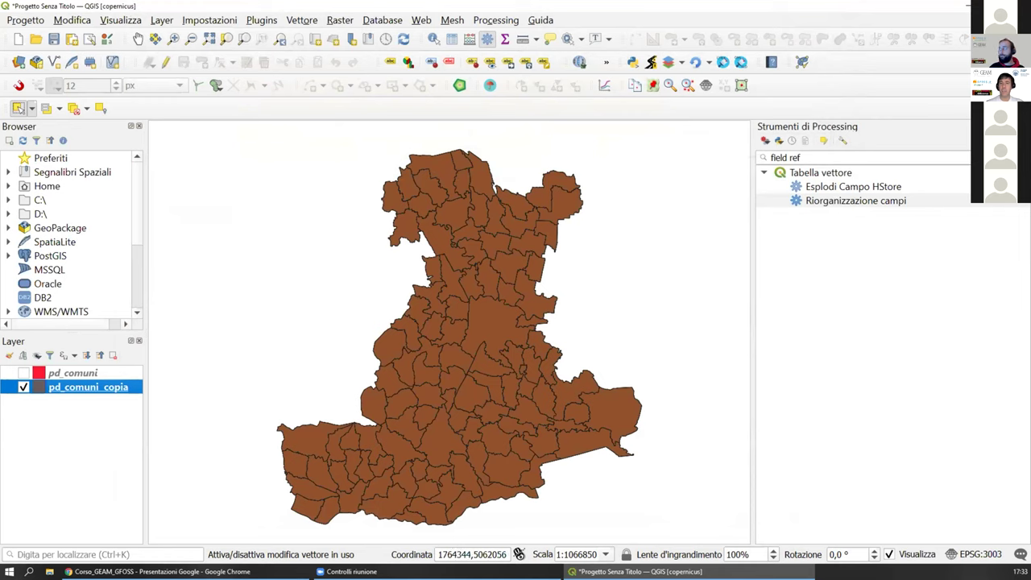
Step: Clear the processing toolbox search to list all algorithm groups
{"action": "left_click", "coordinate": [886, 157]}
{"action": "key", "text": "ctrl+a"}
{"action": "key", "text": "BackSpace"}
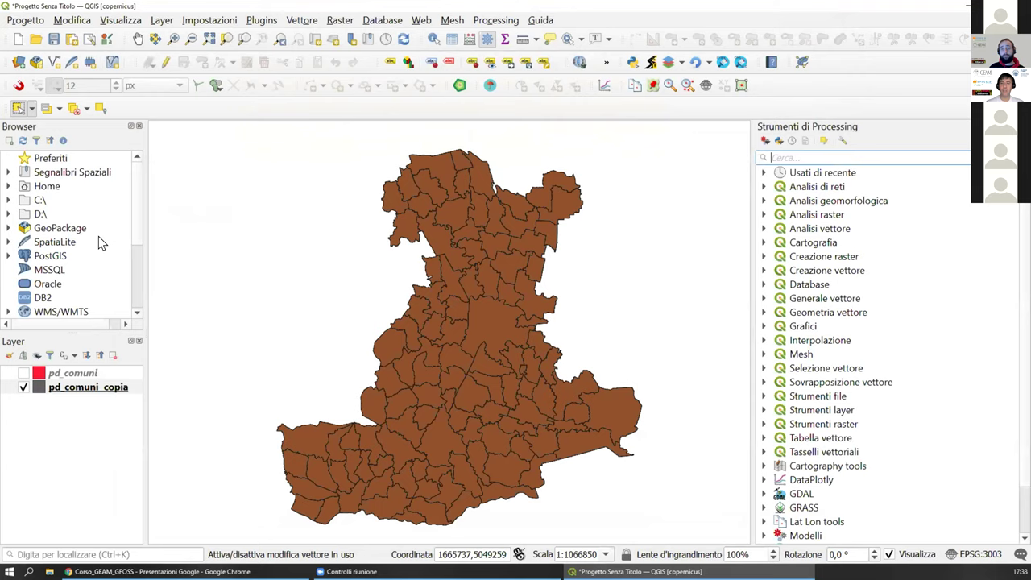
Step: Switch to Chrome, search for "wms geoportale nazionale" in a new tab, and open the Servizio WMS page of the Geoportale Nazionale
{"action": "mouse_move", "coordinate": [161, 571]}
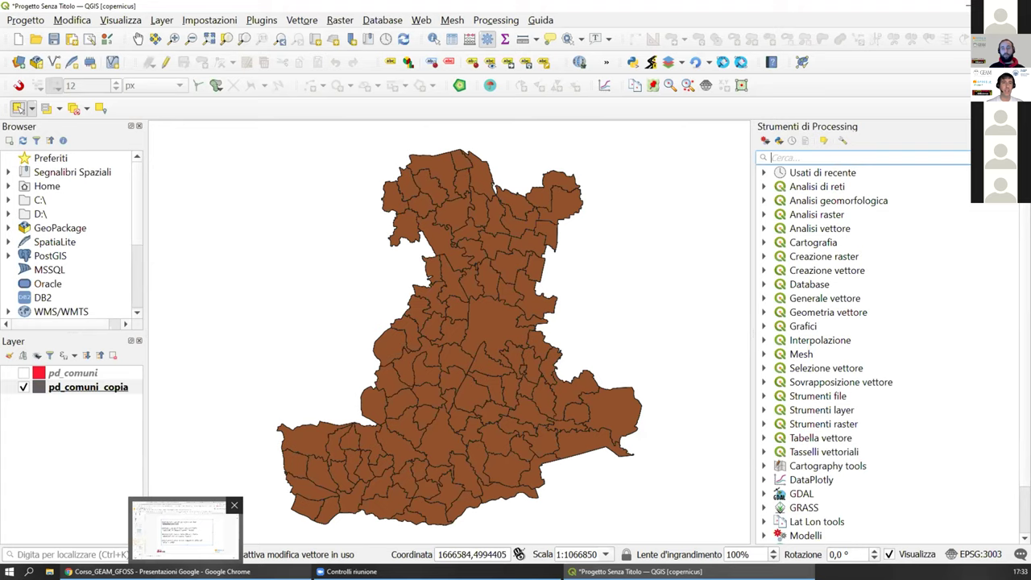
{"action": "left_click", "coordinate": [185, 528]}
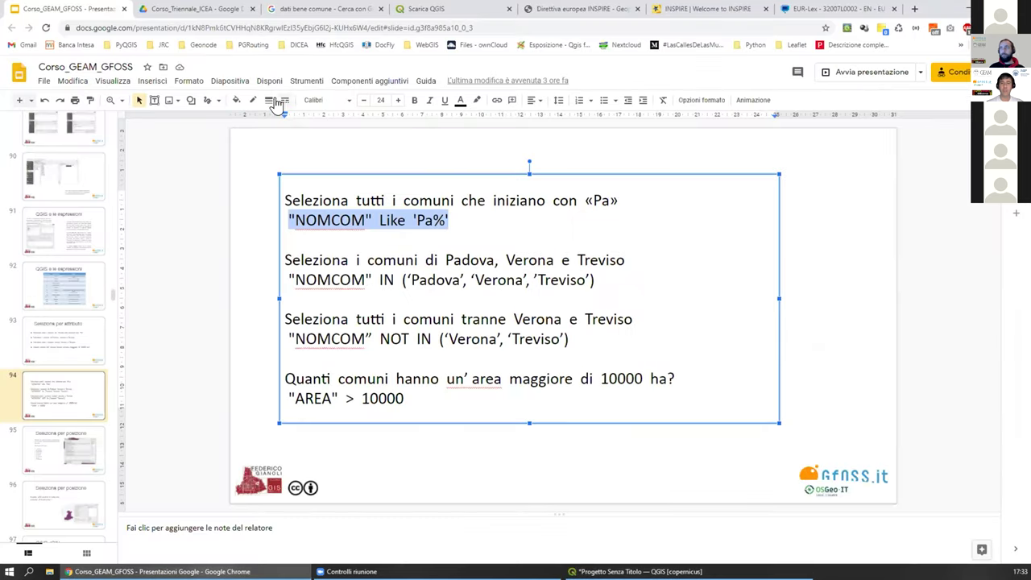
{"action": "left_click", "coordinate": [912, 9]}
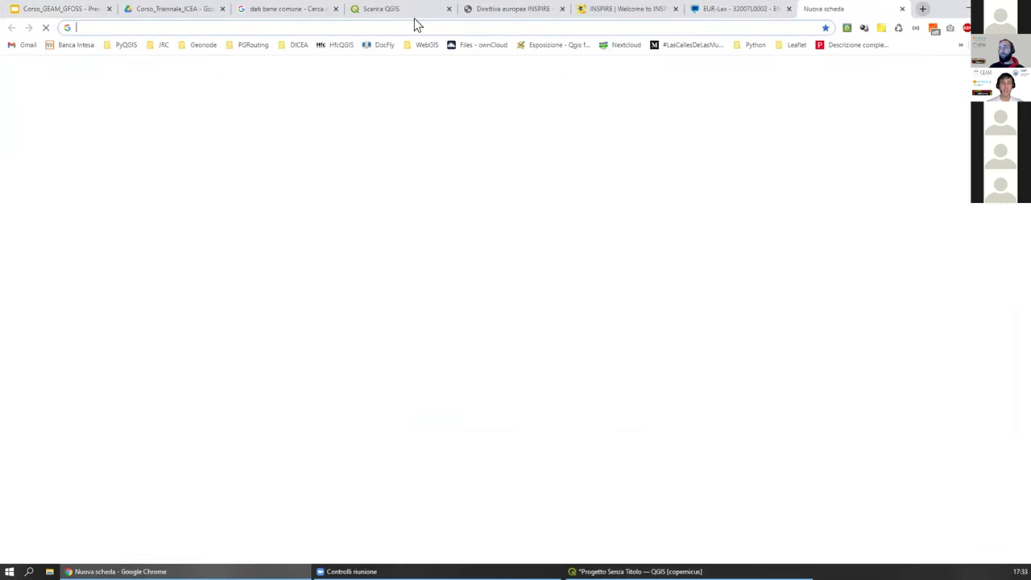
{"action": "type", "text": "wms "}
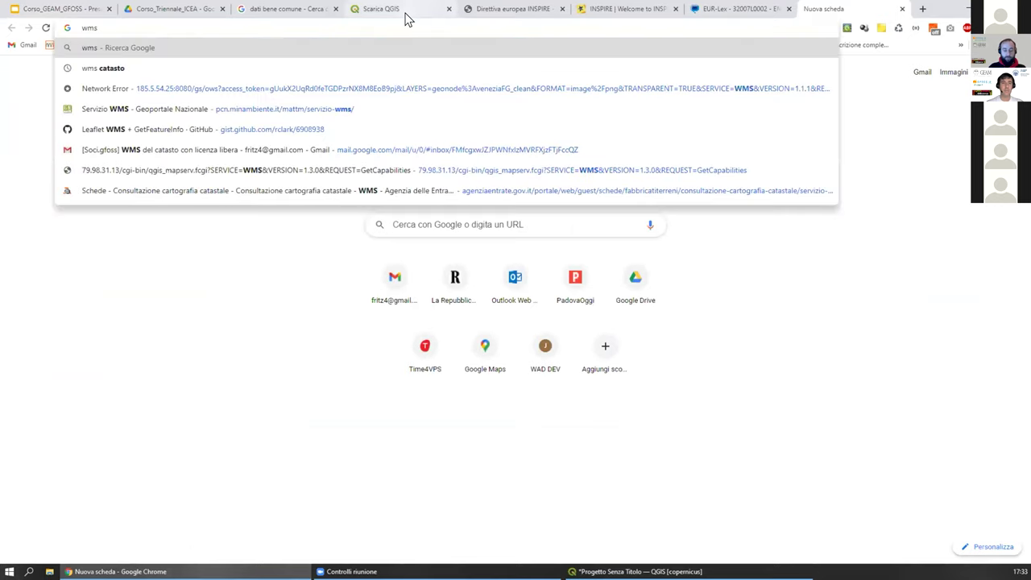
{"action": "type", "text": "geoportale"}
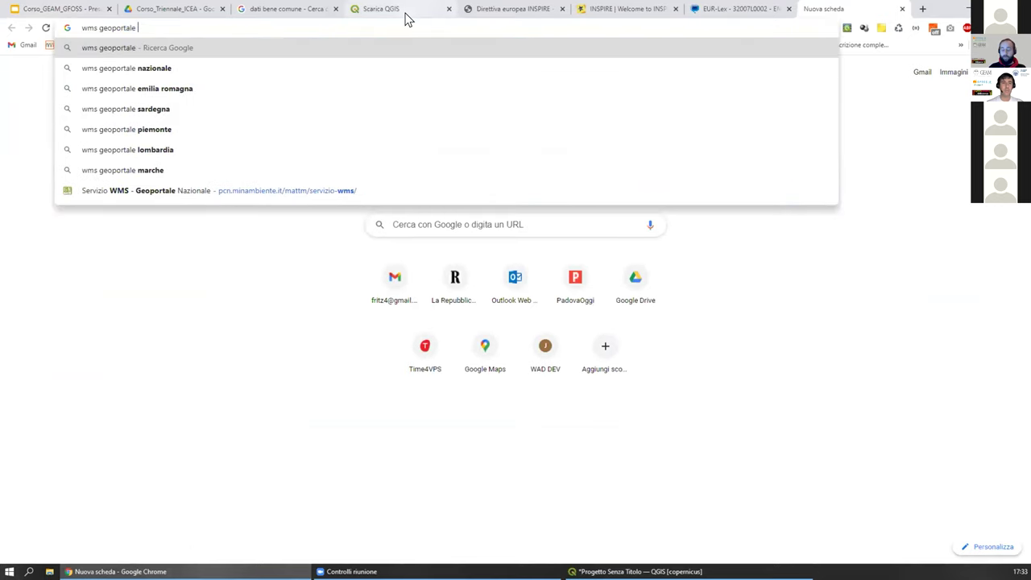
{"action": "key", "text": "Down"}
{"action": "key", "text": "Return"}
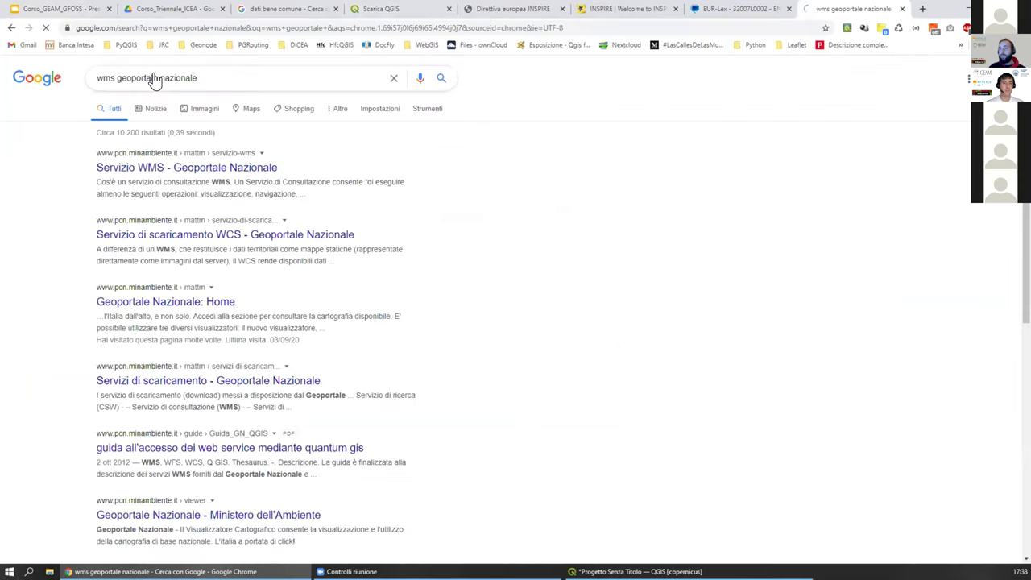
{"action": "left_click", "coordinate": [234, 167]}
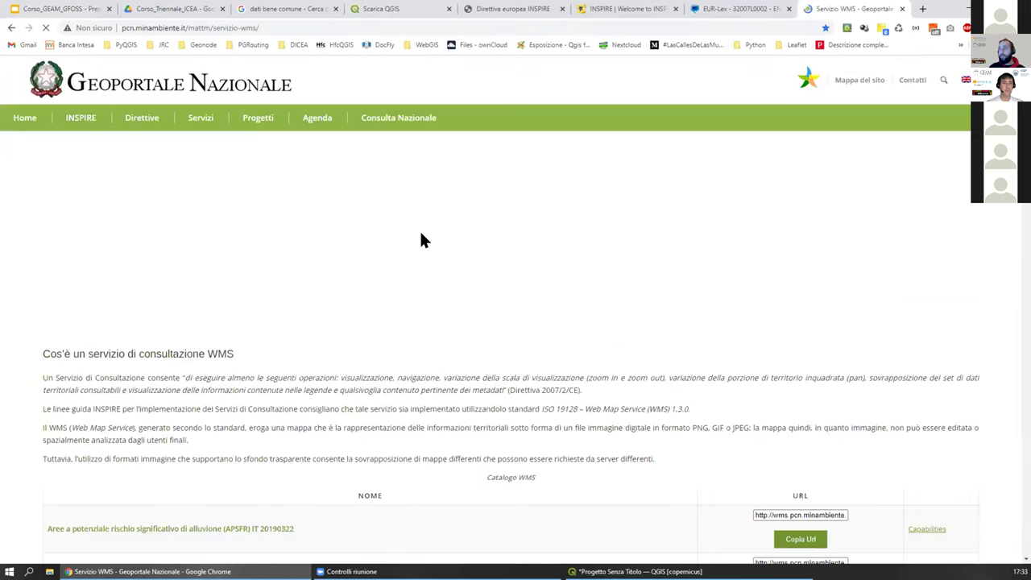
Step: Find Batimetria dei mari in the WMS catalogue and copy its service URL
{"action": "scroll", "coordinate": [404, 287], "scroll_direction": "down", "scroll_amount": 3}
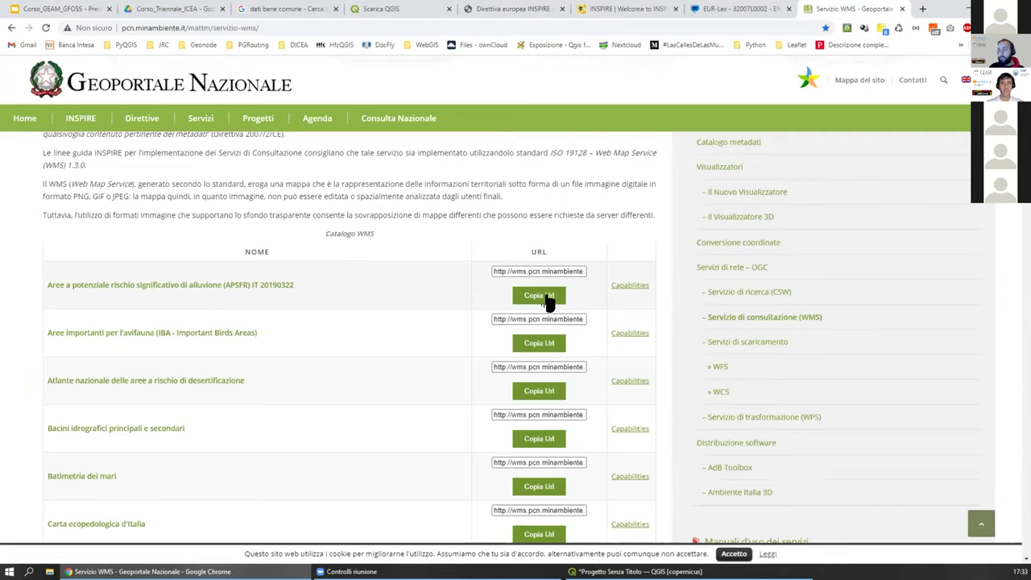
{"action": "scroll", "coordinate": [538, 298], "scroll_direction": "down", "scroll_amount": 3}
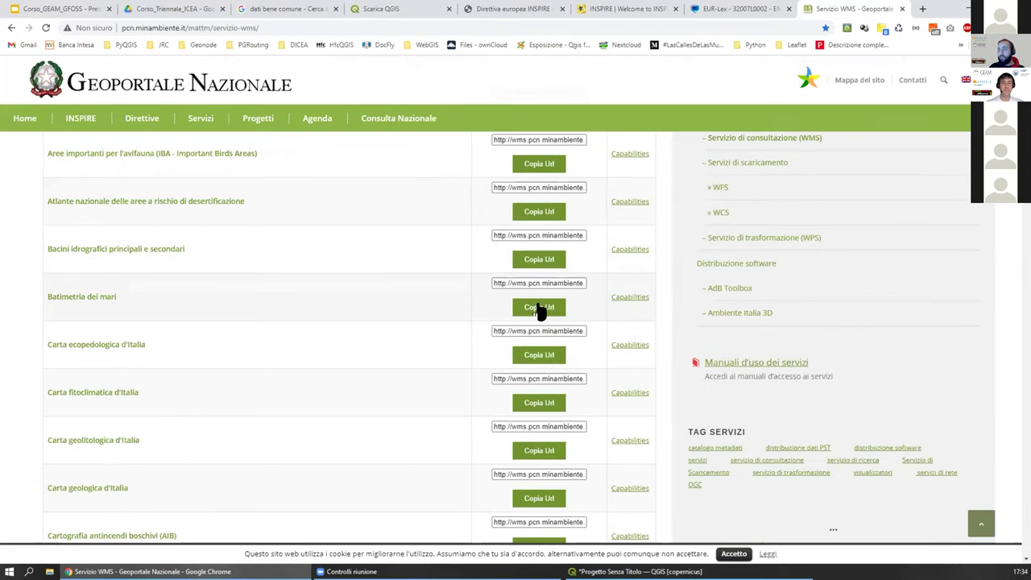
{"action": "left_click_drag", "start_coordinate": [537, 281], "coordinate": [603, 274]}
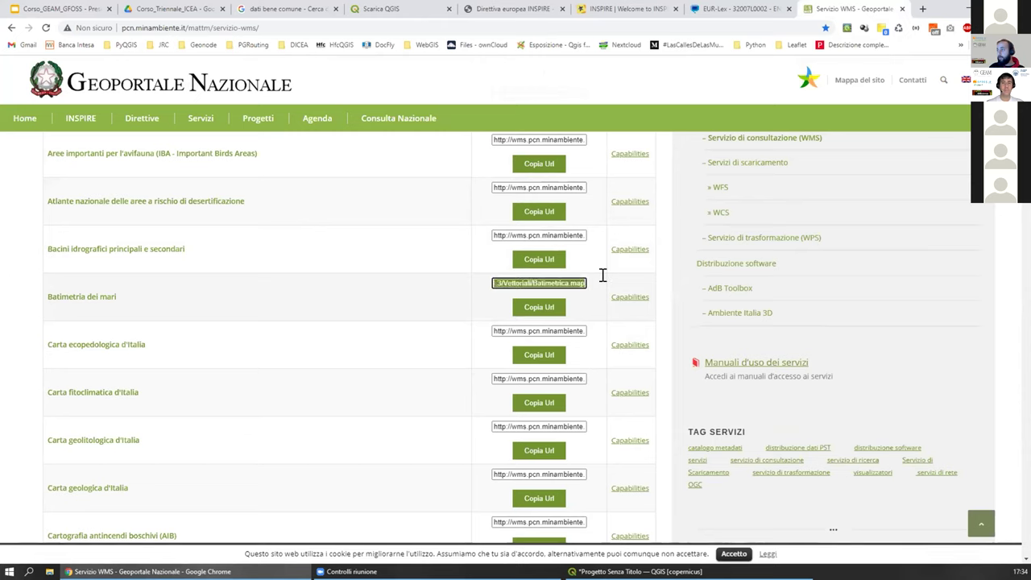
{"action": "left_click", "coordinate": [539, 307]}
{"action": "left_click", "coordinate": [637, 571]}
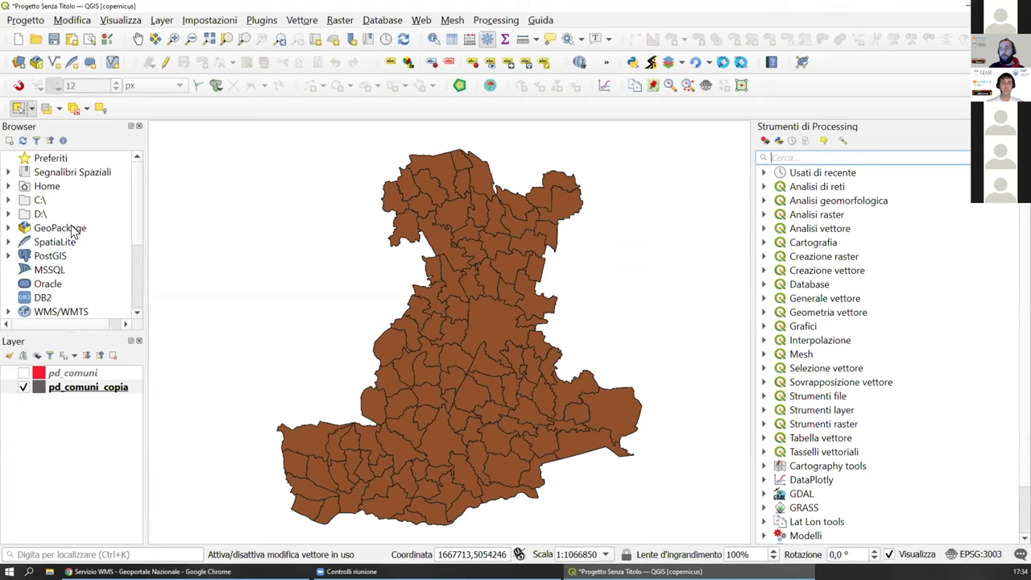
{"action": "scroll", "coordinate": [130, 245], "scroll_direction": "down", "scroll_amount": 2}
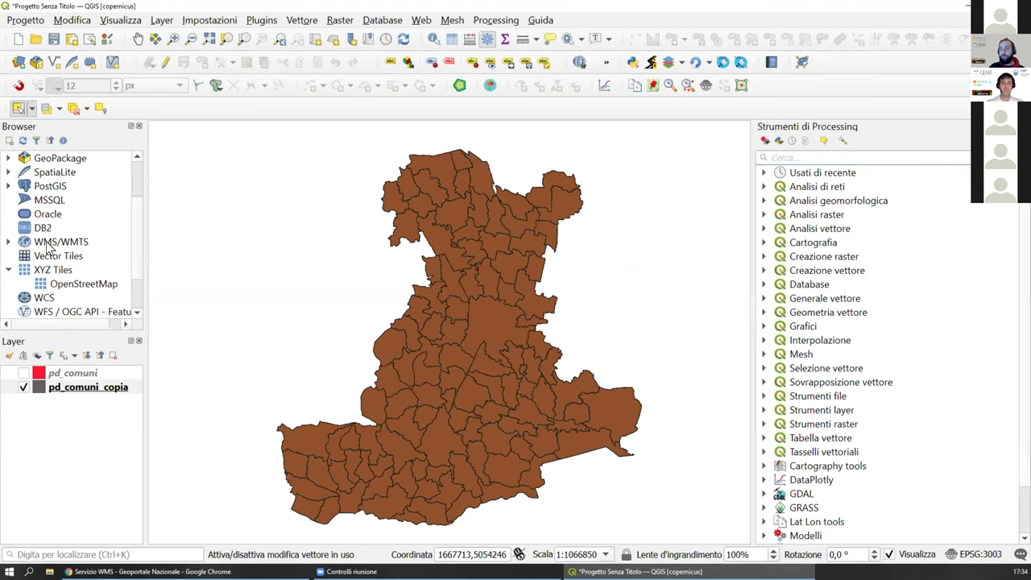
{"action": "left_click", "coordinate": [49, 241]}
{"action": "right_click", "coordinate": [49, 241]}
{"action": "left_click", "coordinate": [89, 245]}
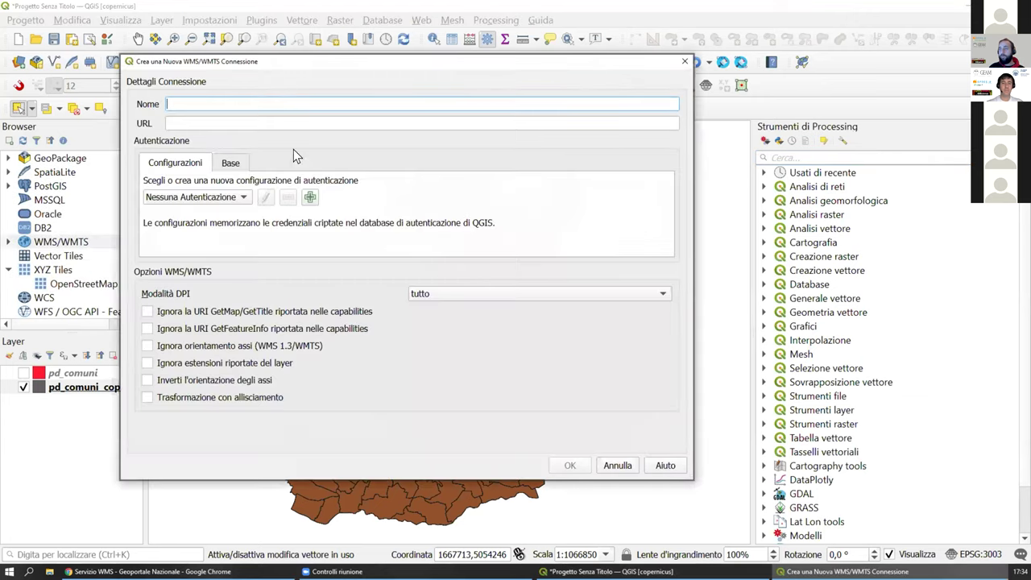
{"action": "type", "text": "bat"}
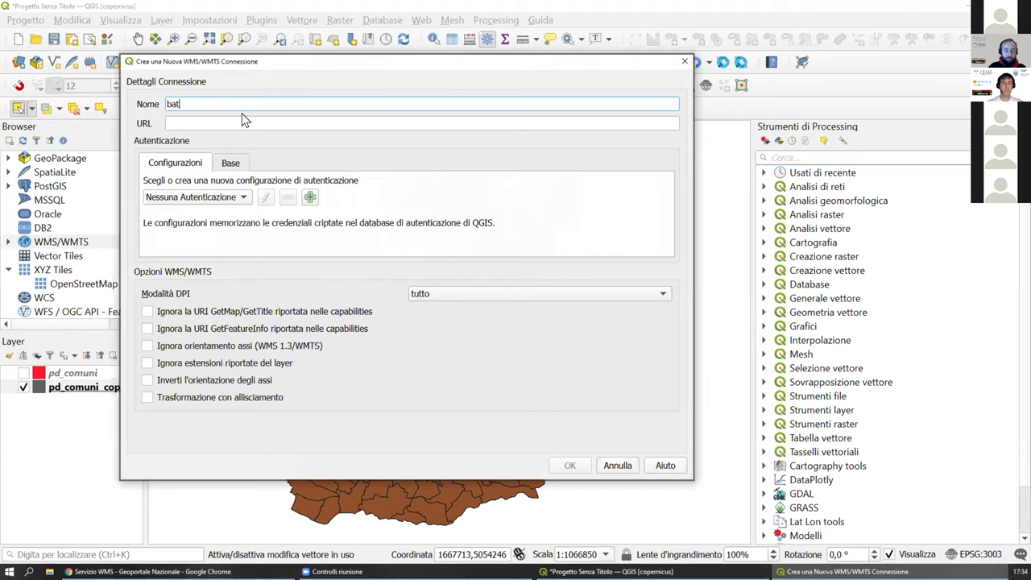
{"action": "type", "text": "imetria"}
{"action": "left_click", "coordinate": [215, 122]}
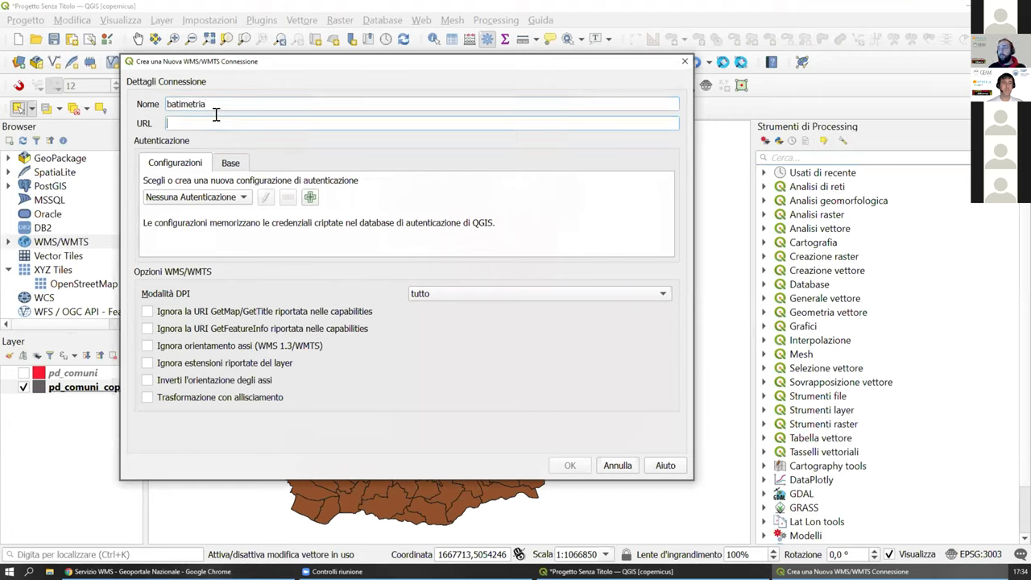
{"action": "type", "text": "http://wms.pcn.minambiente.it/ogc?map=/ms_ogc/WMS_v1.3/Vettoriali/Batimetrica.map"}
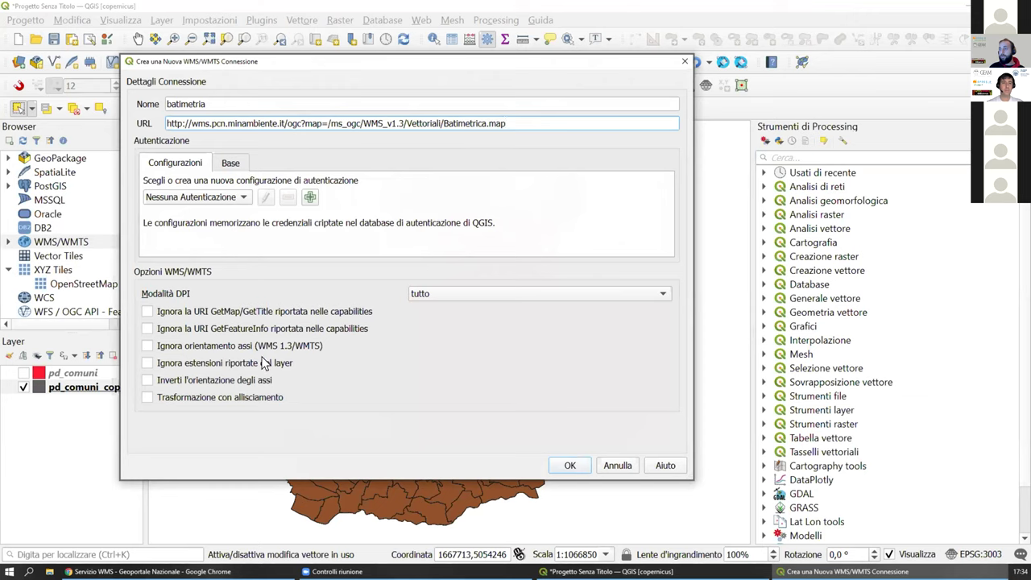
{"action": "left_click", "coordinate": [570, 466]}
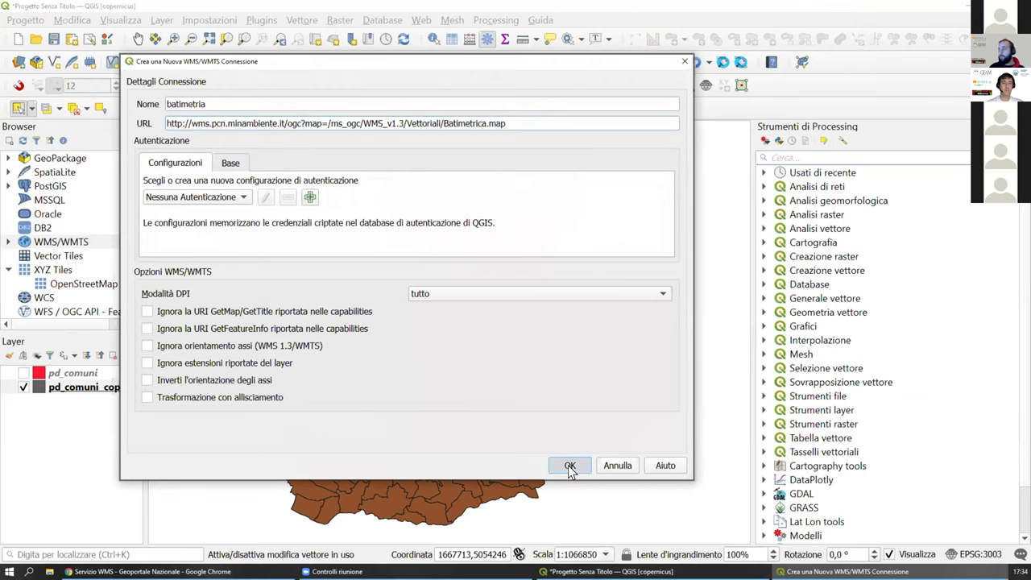
Step: Add the Batimetria layer from the batimetria WMS connection to the map and inspect the bathymetry of the seas around Italy
{"action": "left_click", "coordinate": [9, 242]}
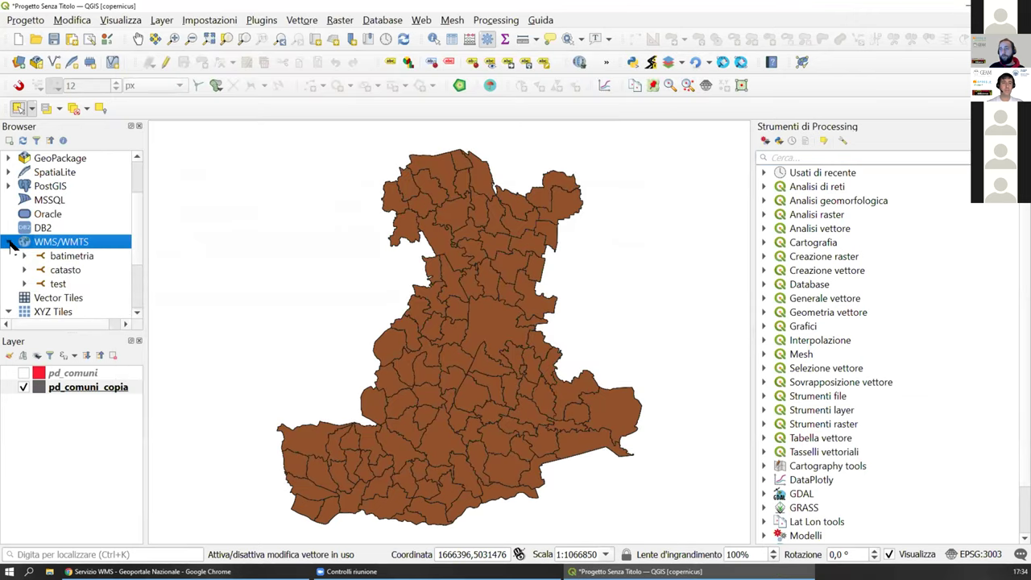
{"action": "left_click", "coordinate": [25, 255]}
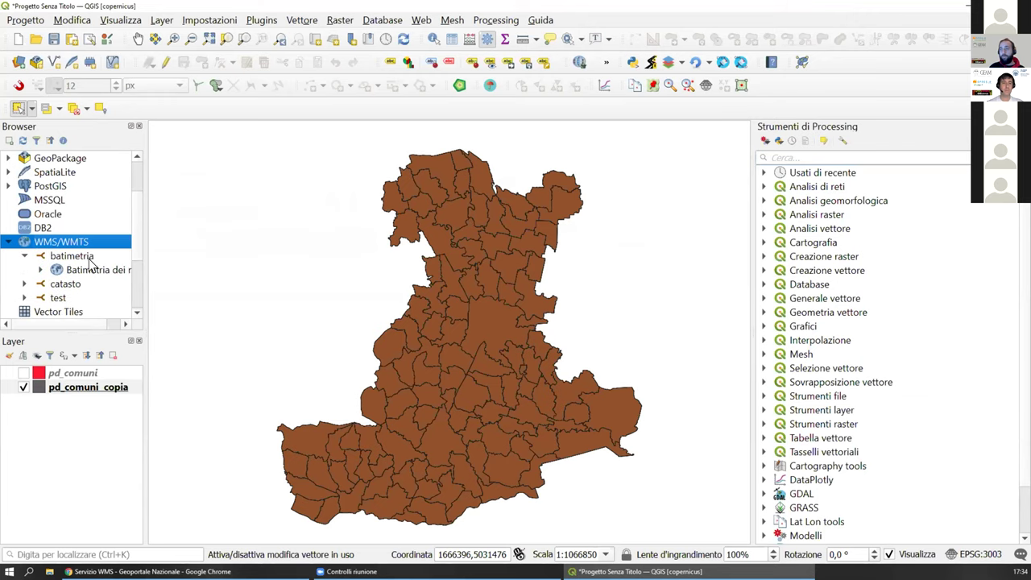
{"action": "double_click", "coordinate": [83, 270]}
{"action": "double_click", "coordinate": [100, 285]}
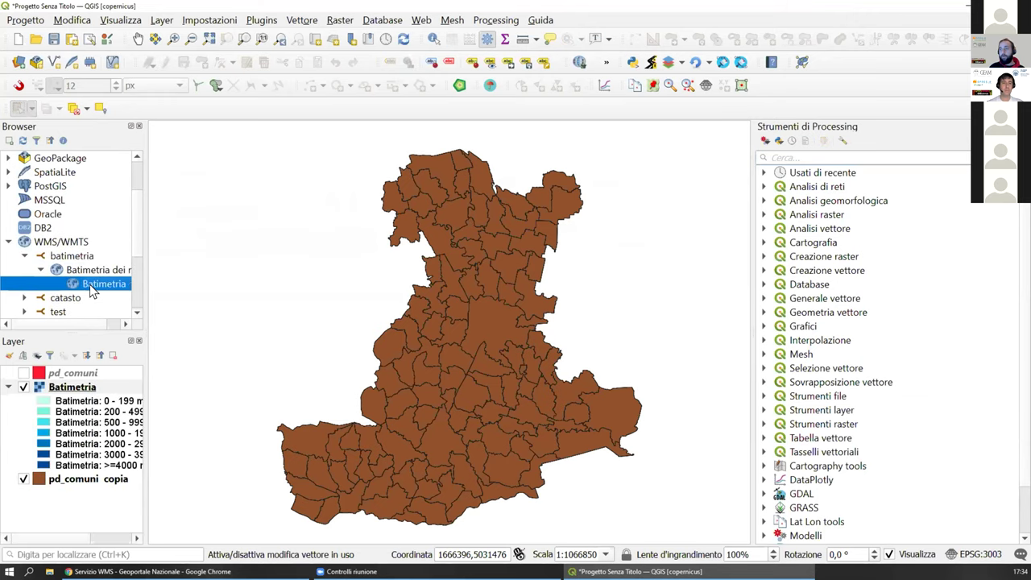
{"action": "scroll", "coordinate": [515, 299], "scroll_direction": "down", "scroll_amount": 2}
{"action": "left_click_drag", "start_coordinate": [594, 322], "coordinate": [612, 184]}
{"action": "scroll", "coordinate": [512, 263], "scroll_direction": "down", "scroll_amount": 1}
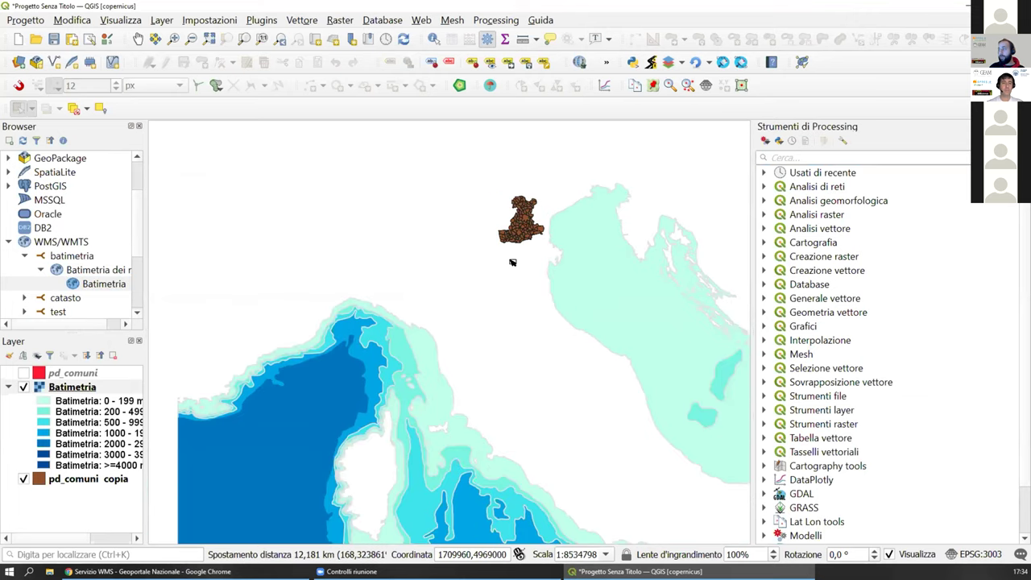
{"action": "scroll", "coordinate": [512, 263], "scroll_direction": "down", "scroll_amount": 1}
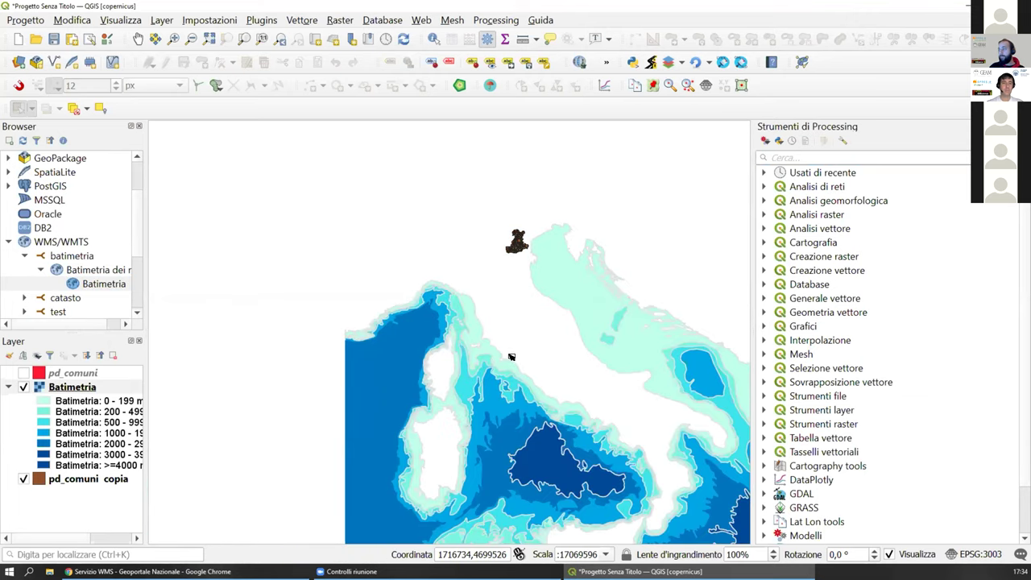
{"action": "left_click_drag", "start_coordinate": [511, 354], "coordinate": [500, 342]}
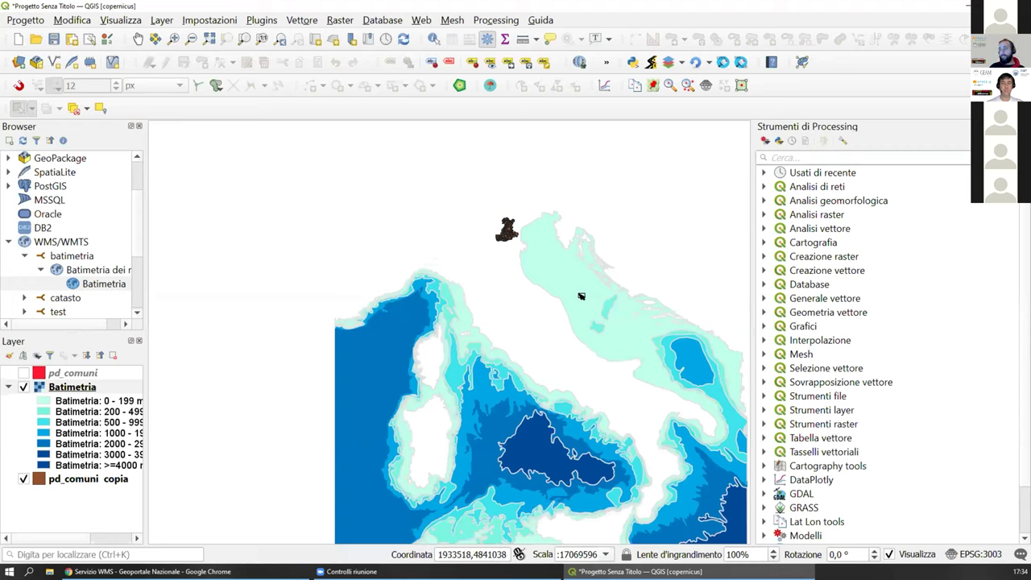
Step: Switch to Chrome, search for "istat shp", and open Istat's Basi territoriali e variabili censuarie page
{"action": "left_click", "coordinate": [153, 571]}
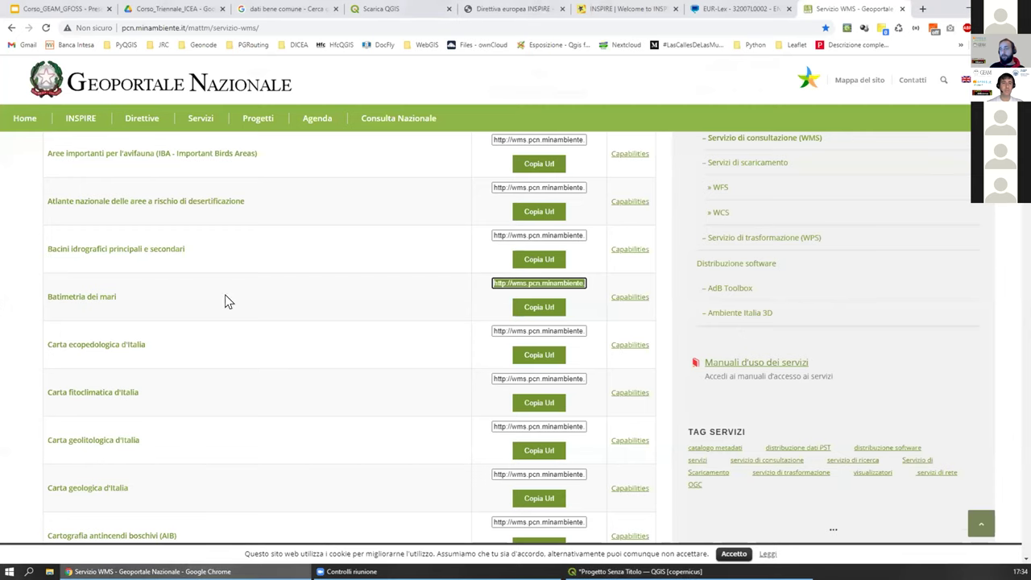
{"action": "left_click", "coordinate": [266, 18]}
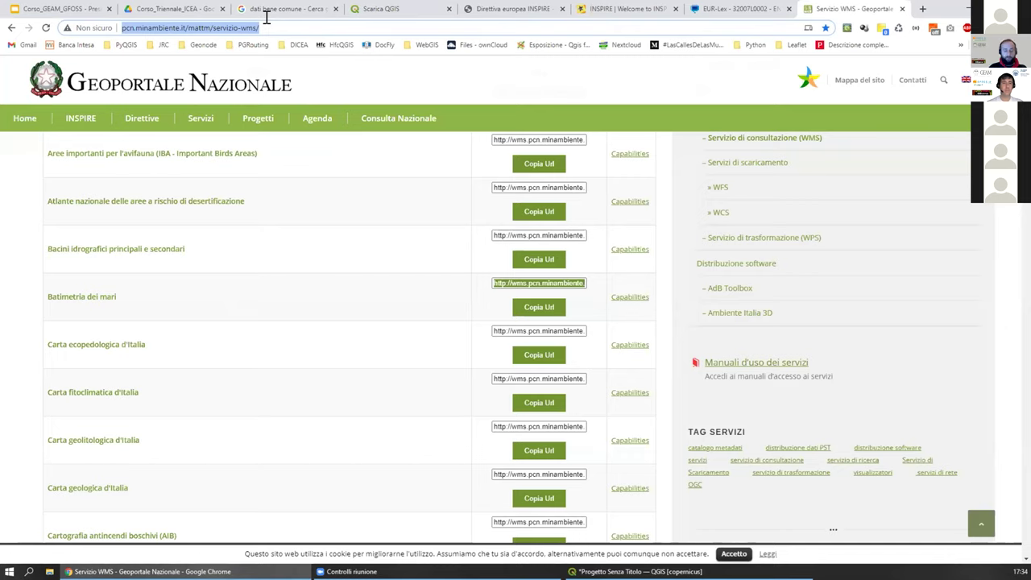
{"action": "type", "text": "istat"}
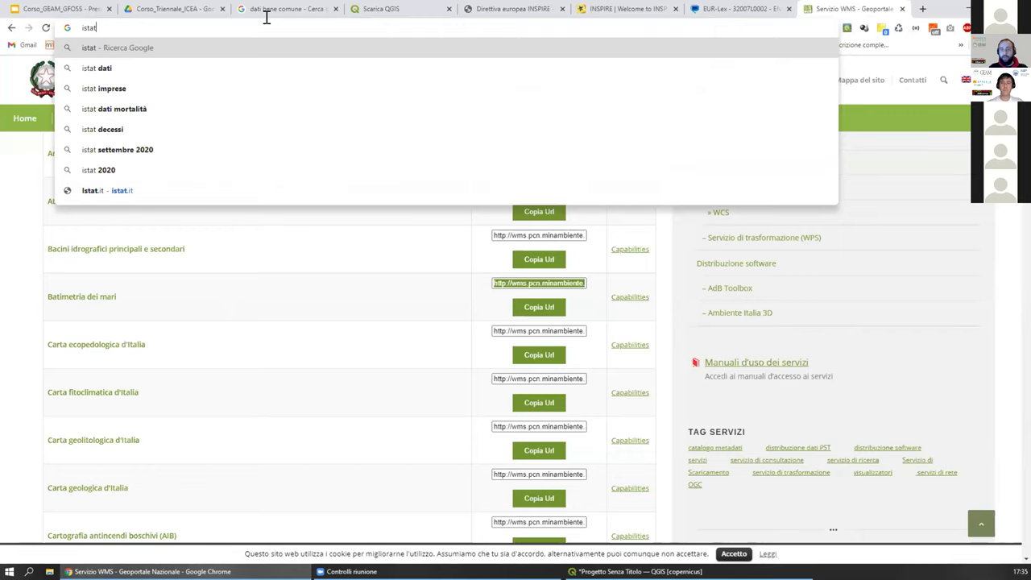
{"action": "type", "text": "shp"}
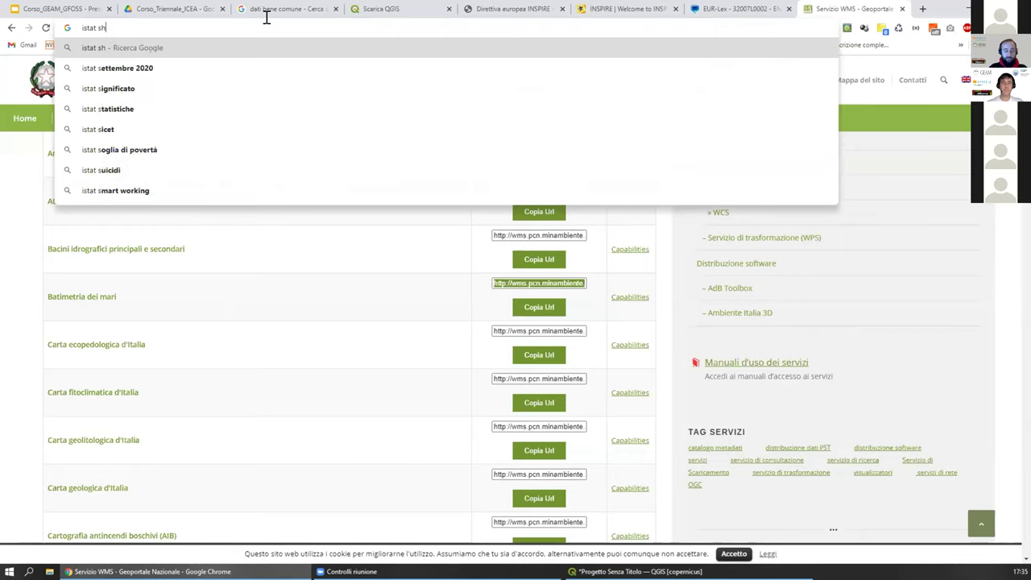
{"action": "key", "text": "Return"}
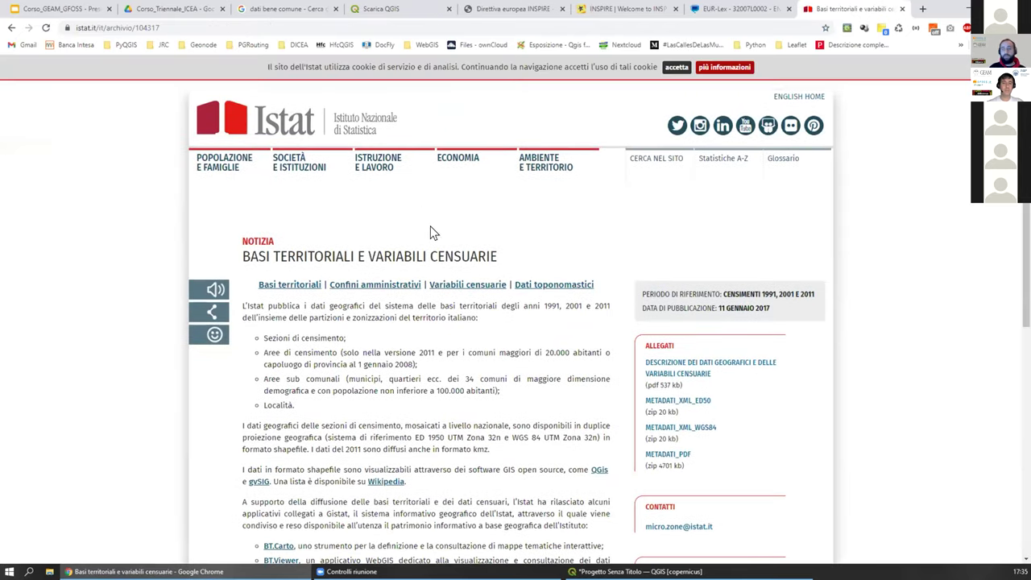
Step: Expand Confini amministrativi, open Confini delle unità amministrative a fini statistici, and examine the table of yearly shapefile downloads
{"action": "scroll", "coordinate": [430, 231], "scroll_direction": "down", "scroll_amount": 3}
{"action": "scroll", "coordinate": [284, 283], "scroll_direction": "down", "scroll_amount": 2}
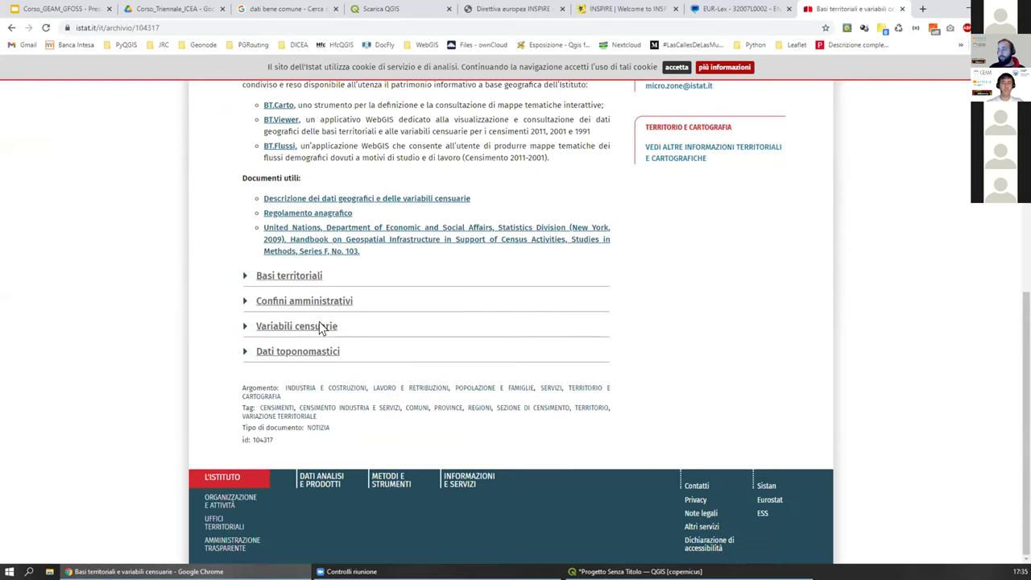
{"action": "left_click", "coordinate": [264, 303]}
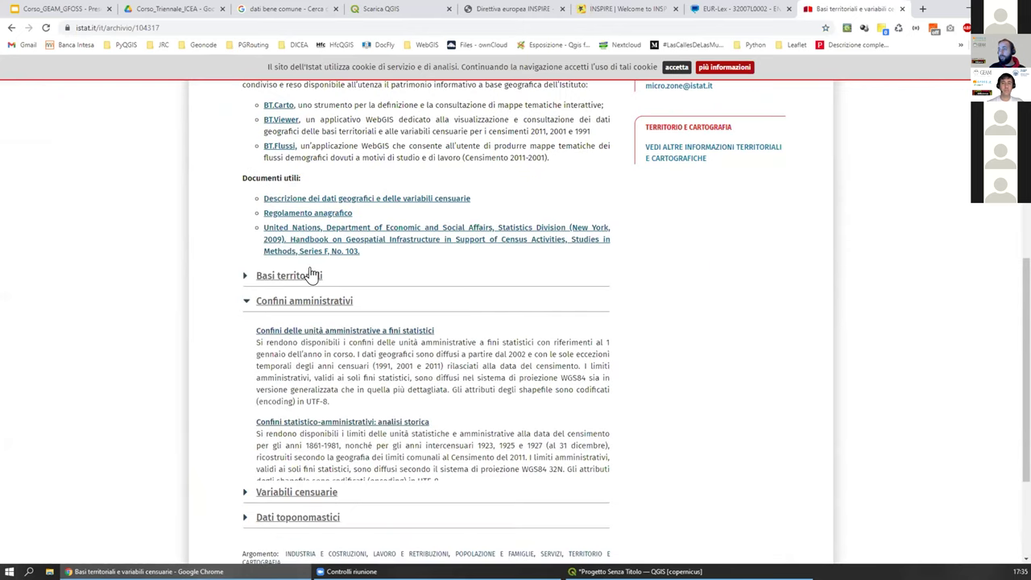
{"action": "scroll", "coordinate": [310, 282], "scroll_direction": "down", "scroll_amount": 2}
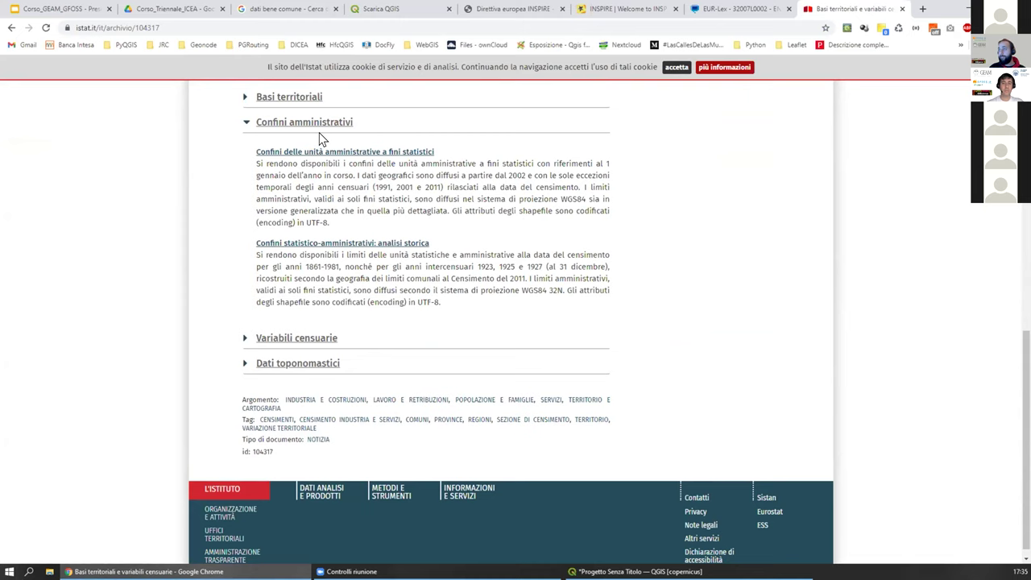
{"action": "left_click", "coordinate": [307, 153]}
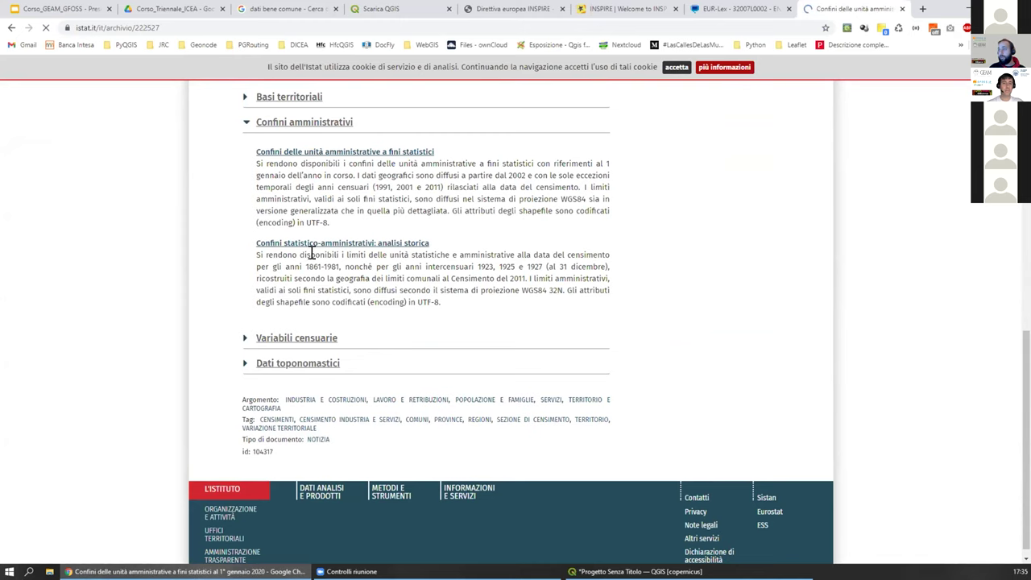
{"action": "scroll", "coordinate": [346, 305], "scroll_direction": "down", "scroll_amount": 10}
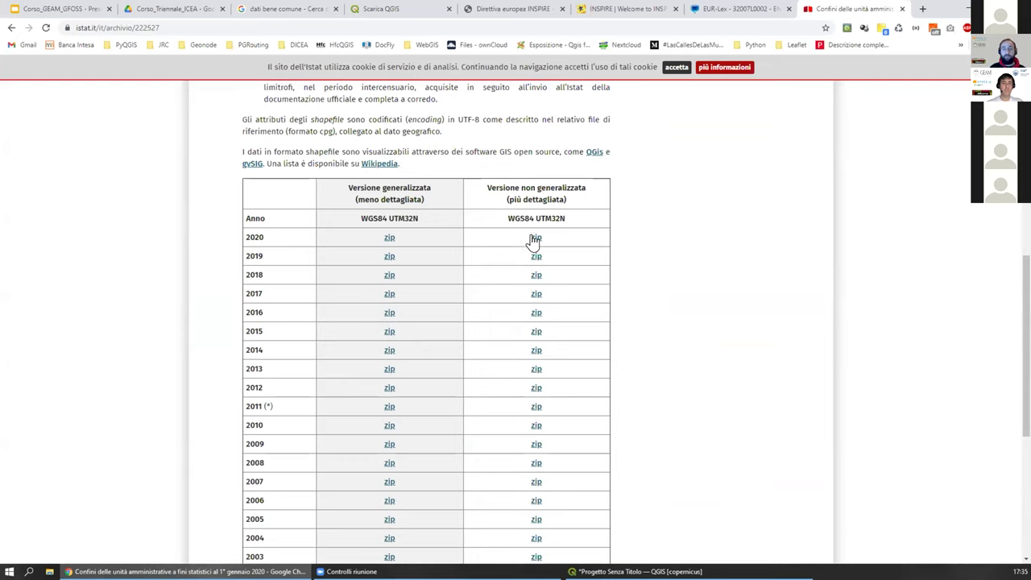
Step: Search the web for "idt veneto" and open the Regione del Veneto geoportal
{"action": "left_click", "coordinate": [319, 19]}
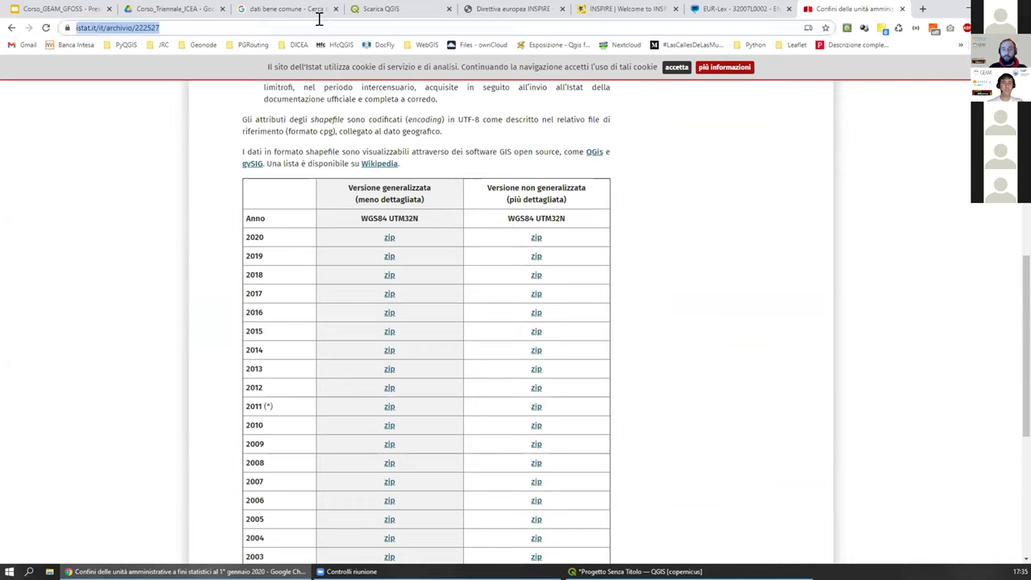
{"action": "type", "text": "idt vene"}
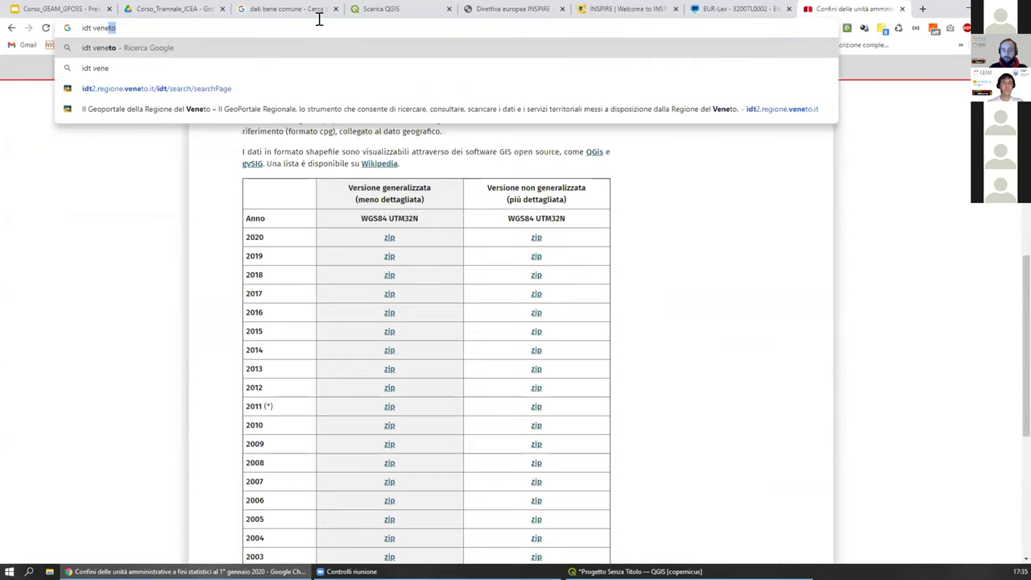
{"action": "key", "text": "Return"}
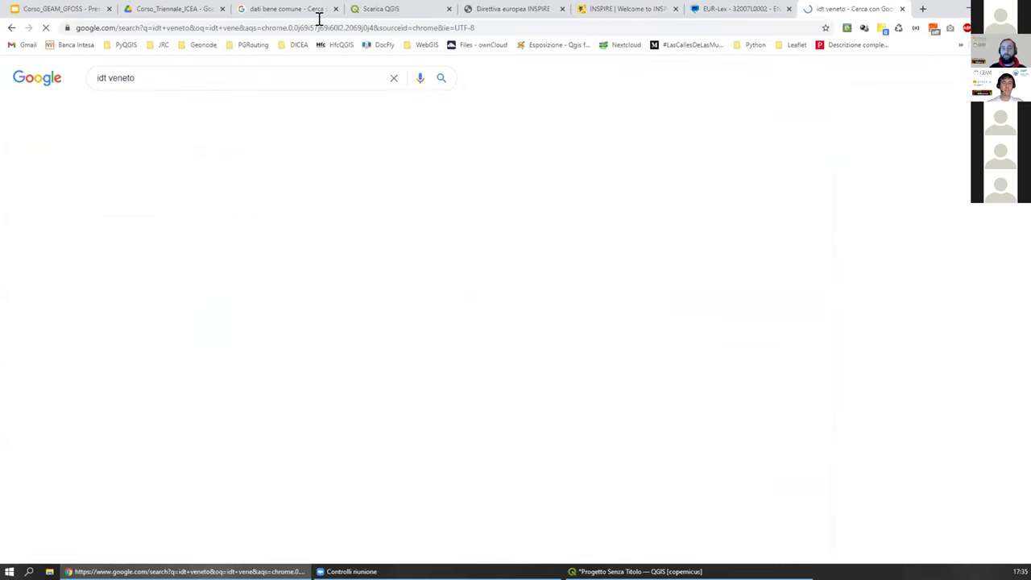
{"action": "left_click", "coordinate": [249, 171]}
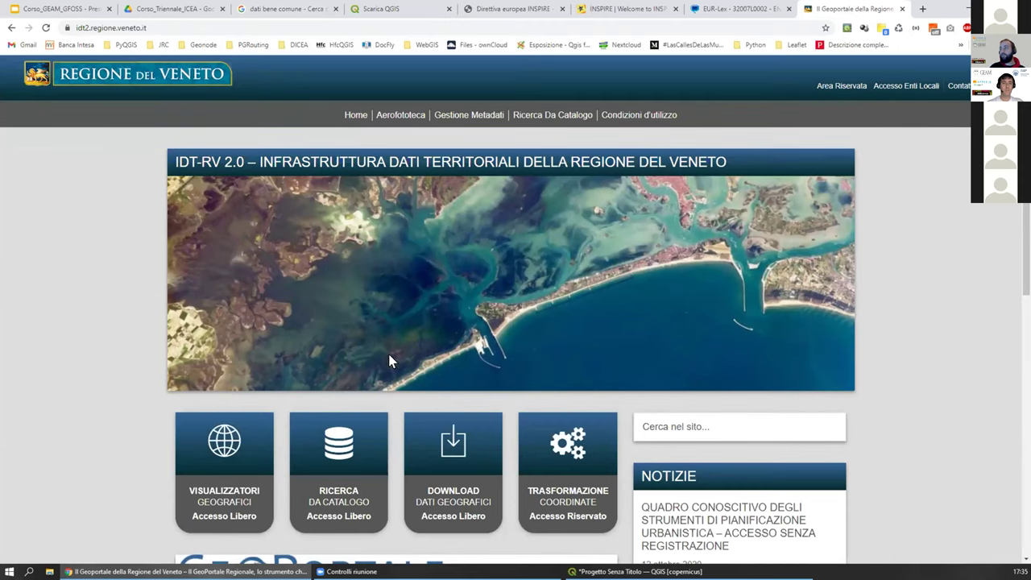
Step: Open the geoportal's free geographic data download section and examine its Layer download form and other download options
{"action": "scroll", "coordinate": [260, 451], "scroll_direction": "down", "scroll_amount": 2}
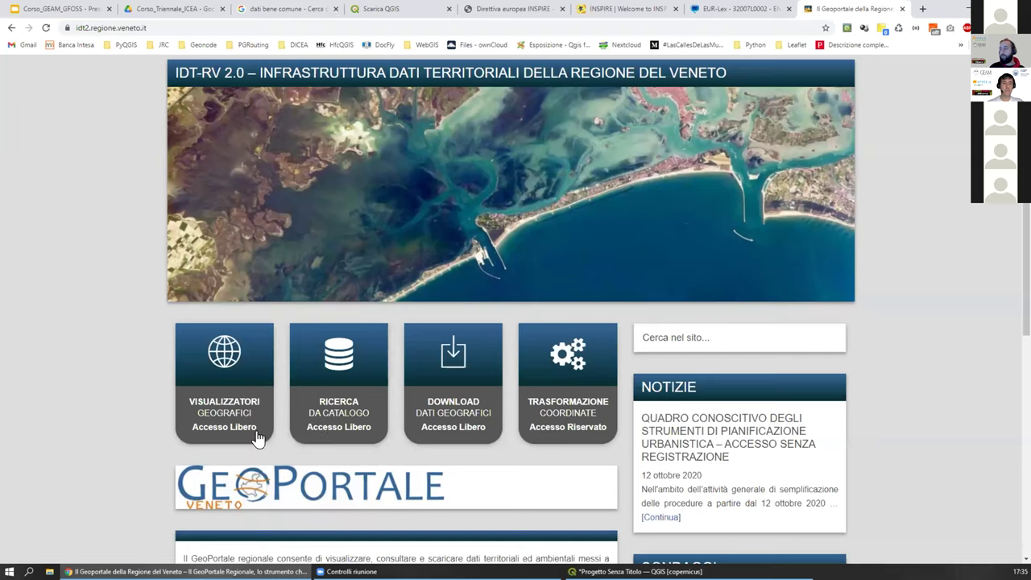
{"action": "left_click", "coordinate": [420, 399]}
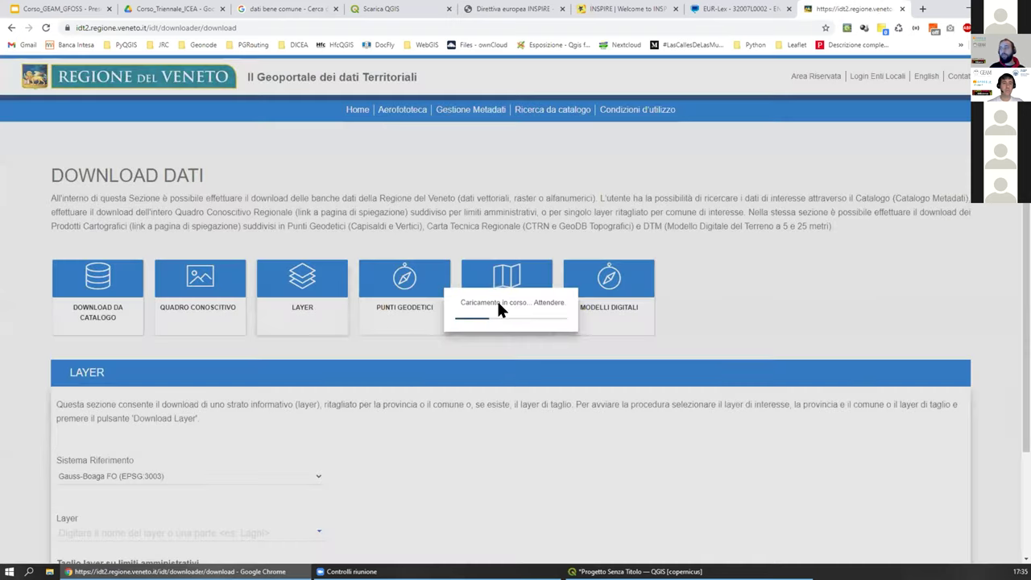
{"action": "scroll", "coordinate": [249, 299], "scroll_direction": "down", "scroll_amount": 2}
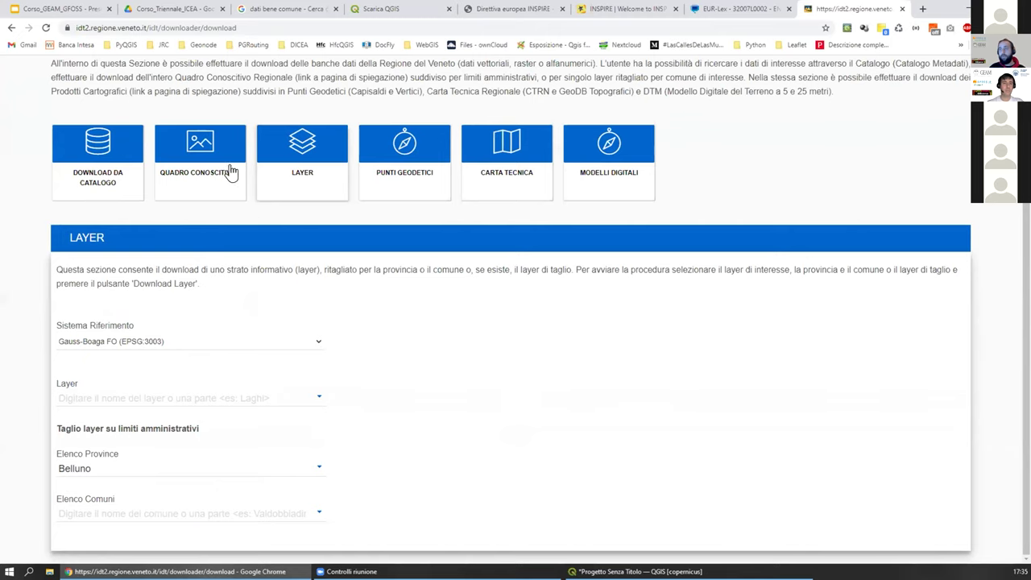
{"action": "scroll", "coordinate": [121, 202], "scroll_direction": "up", "scroll_amount": 2}
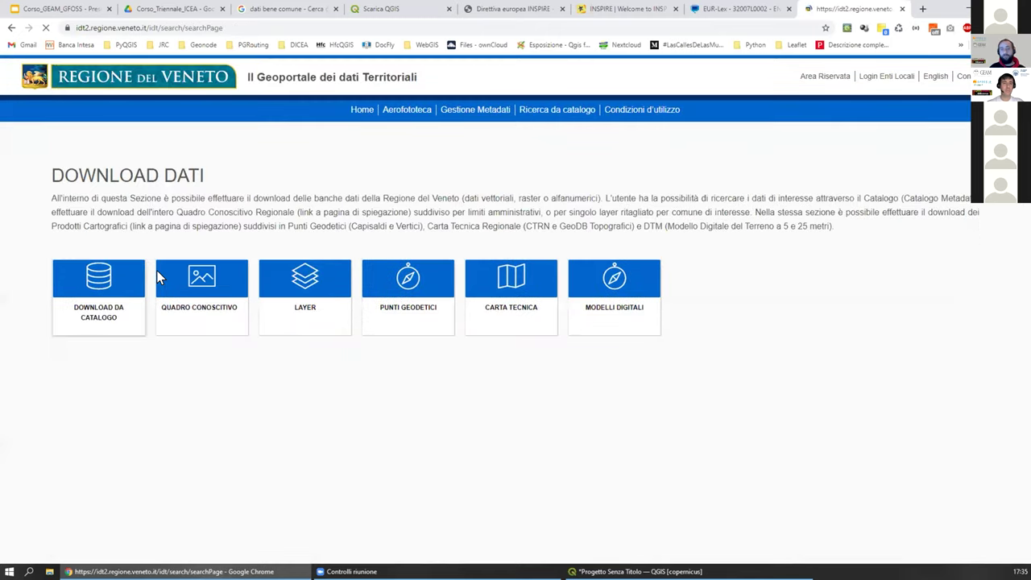
Step: Open the data catalogue and search it for category c01 - Informazioni Territoriali di Base, subcategory c0104 - Limiti amministrativi
{"action": "left_click", "coordinate": [144, 282]}
{"action": "scroll", "coordinate": [339, 413], "scroll_direction": "down", "scroll_amount": 1}
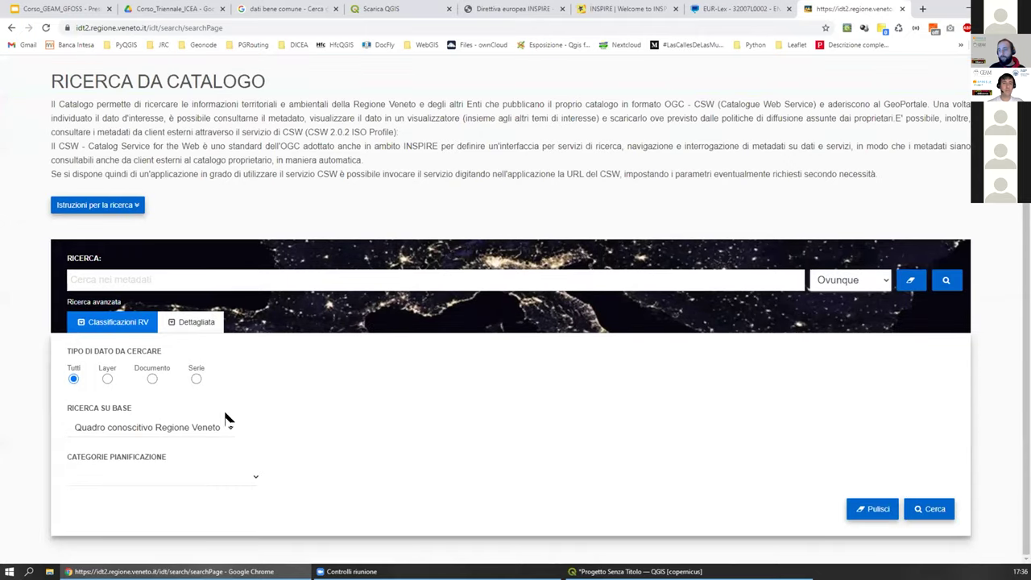
{"action": "left_click", "coordinate": [251, 476]}
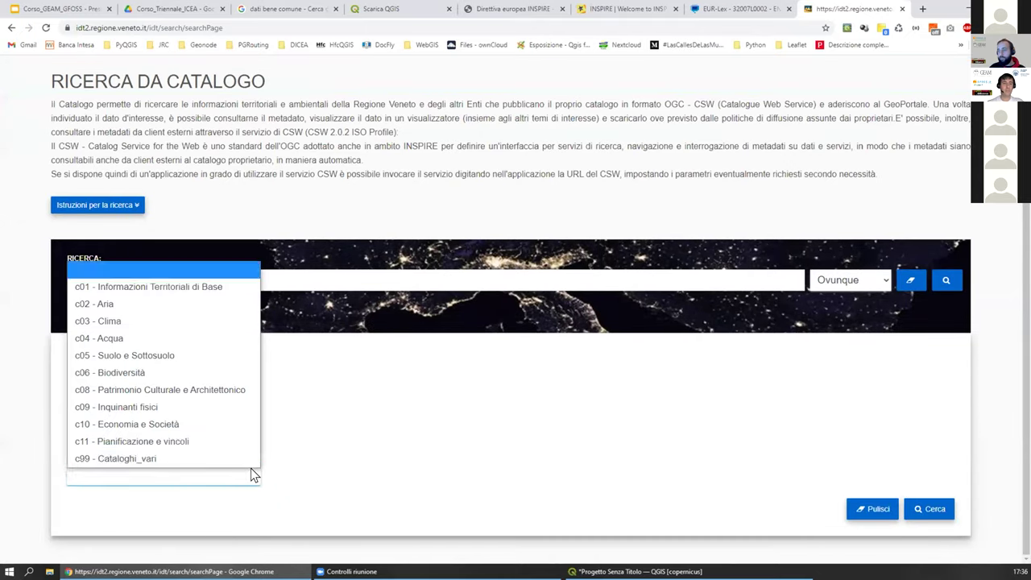
{"action": "left_click", "coordinate": [149, 287]}
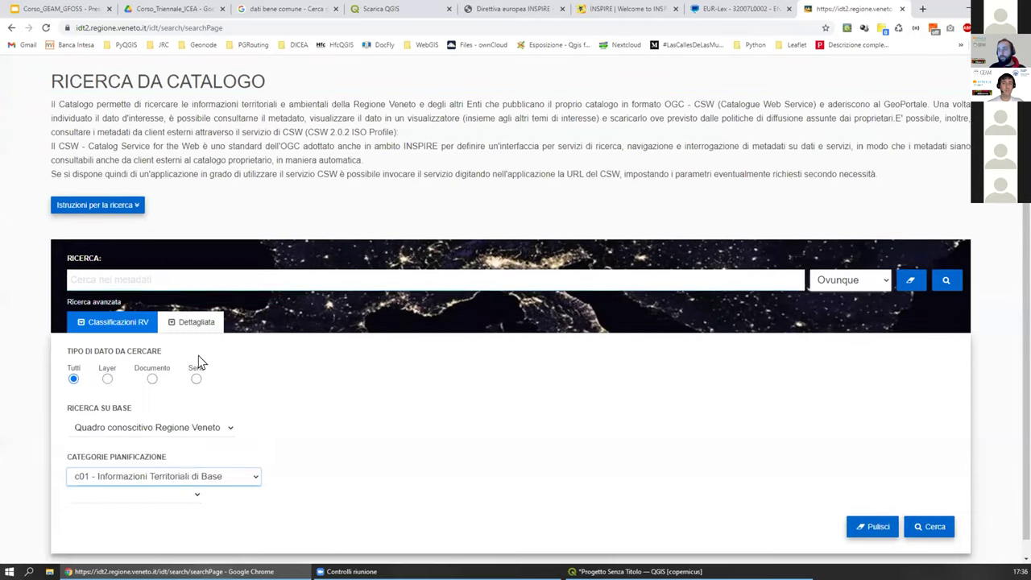
{"action": "left_click", "coordinate": [190, 492]}
{"action": "left_click", "coordinate": [147, 425]}
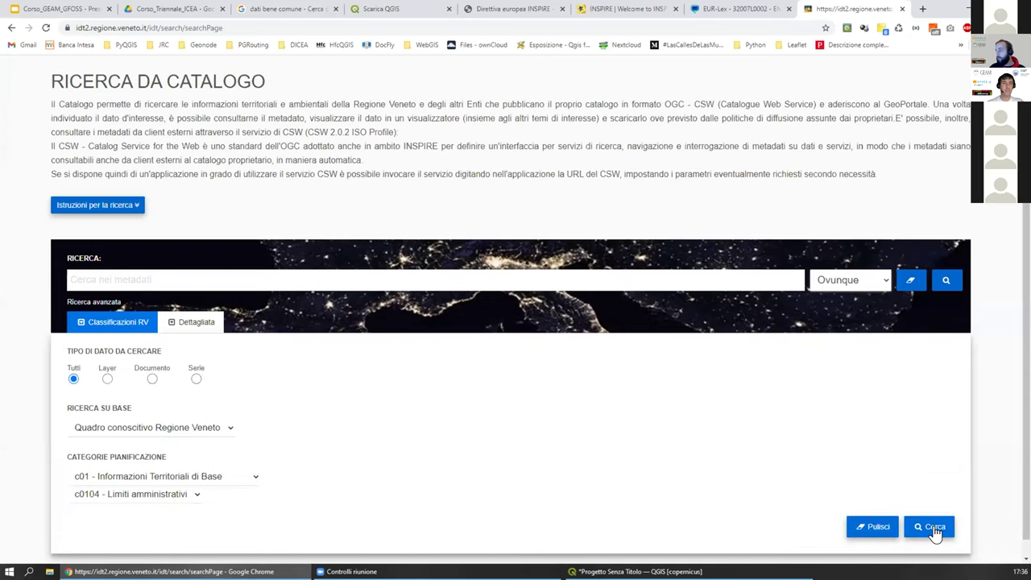
{"action": "left_click", "coordinate": [933, 528]}
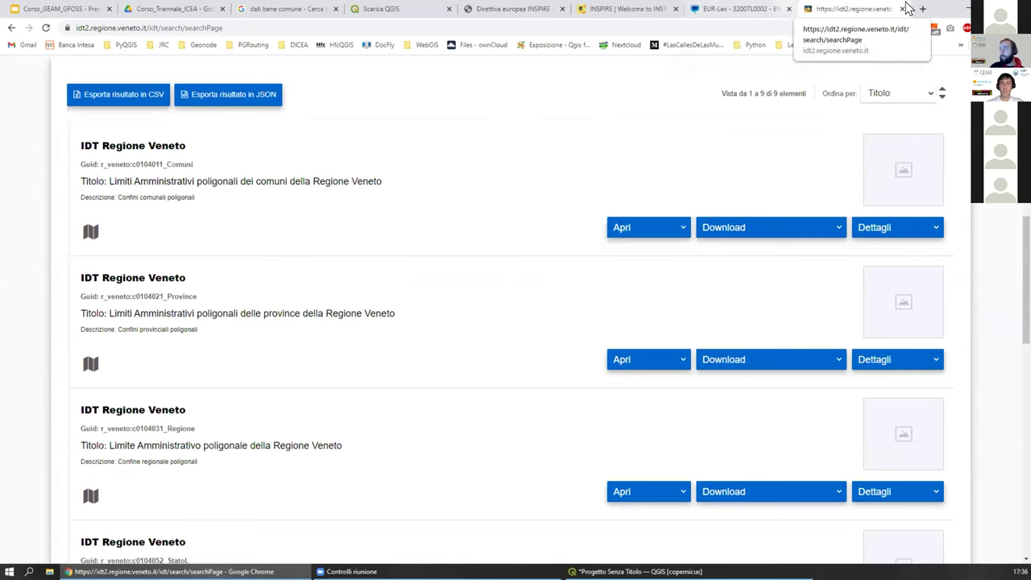
Step: Switch to QGIS, hide the Batimetria layer and move it below pd_comuni copia in the layer order
{"action": "key", "text": "alt+Tab"}
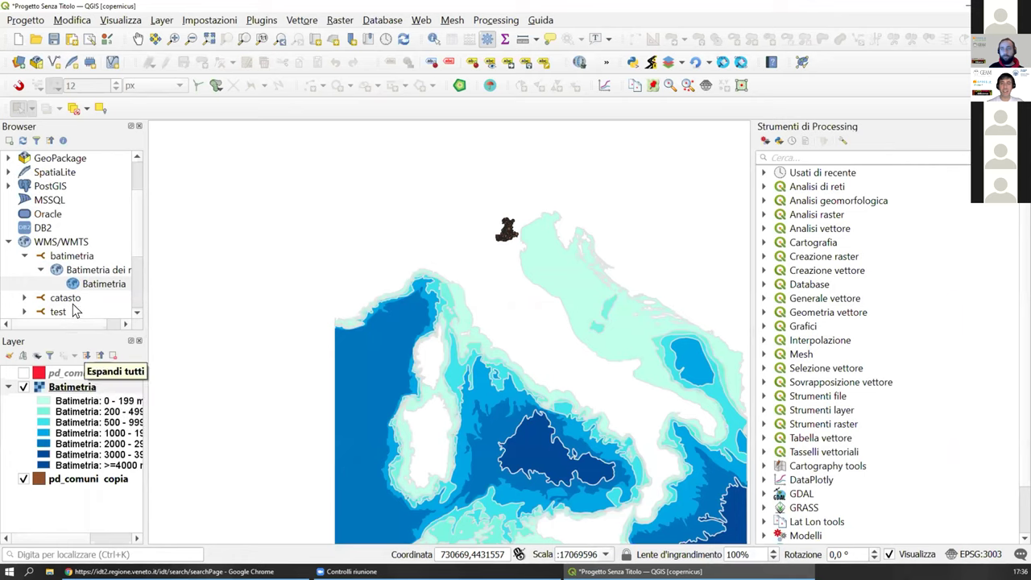
{"action": "left_click", "coordinate": [23, 388]}
{"action": "left_click_drag", "start_coordinate": [58, 393], "coordinate": [53, 479]}
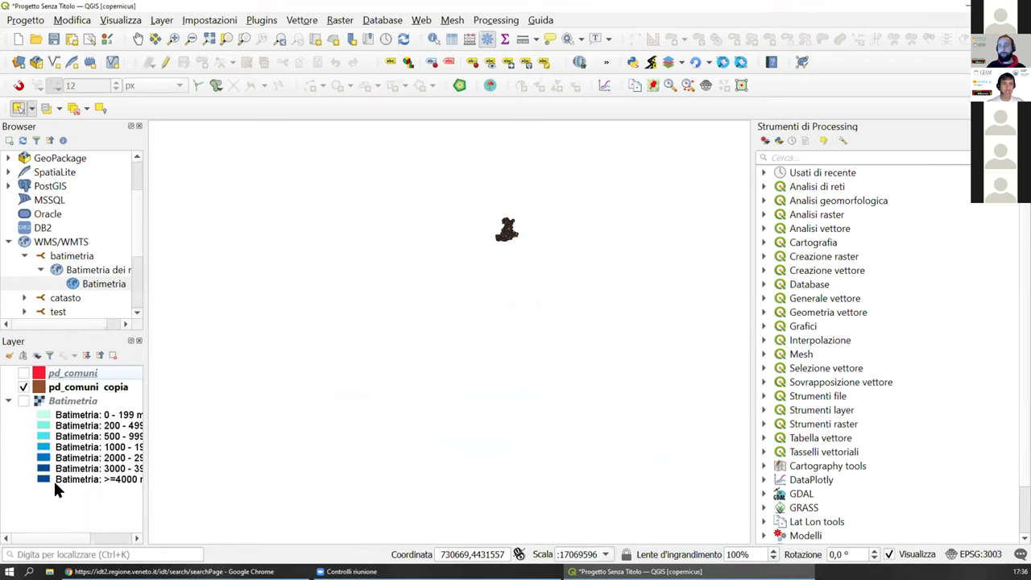
Step: Zoom the map to the full extent of the pd_comuni copia layer
{"action": "right_click", "coordinate": [72, 377]}
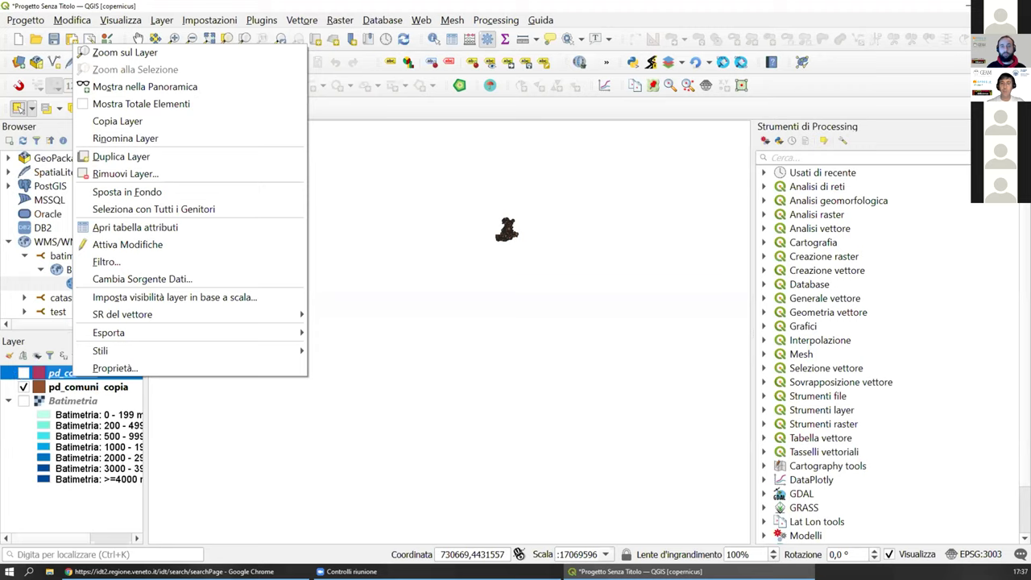
{"action": "key", "text": "Escape"}
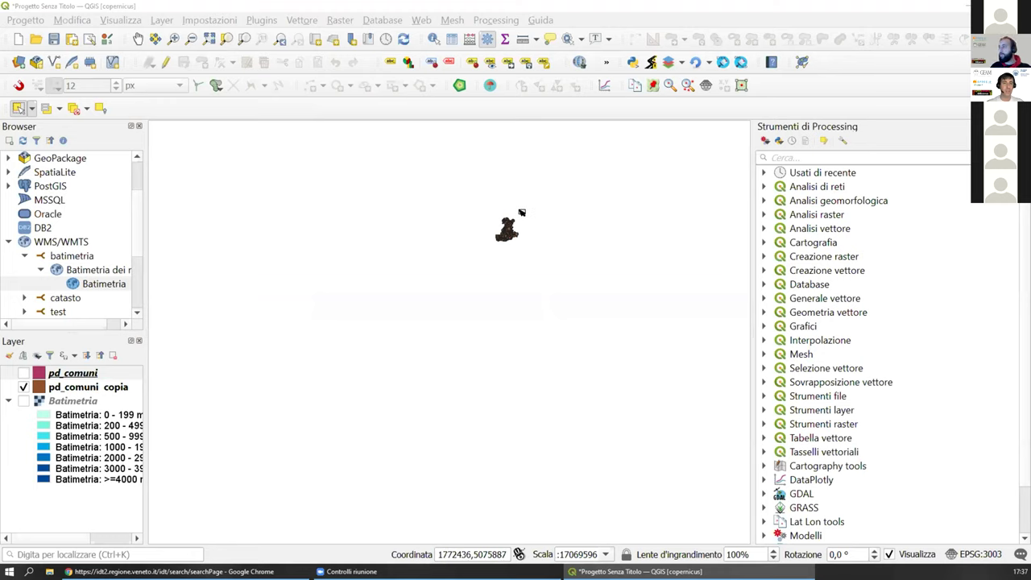
{"action": "scroll", "coordinate": [515, 233], "scroll_direction": "up", "scroll_amount": 1}
{"action": "scroll", "coordinate": [510, 231], "scroll_direction": "up", "scroll_amount": 3}
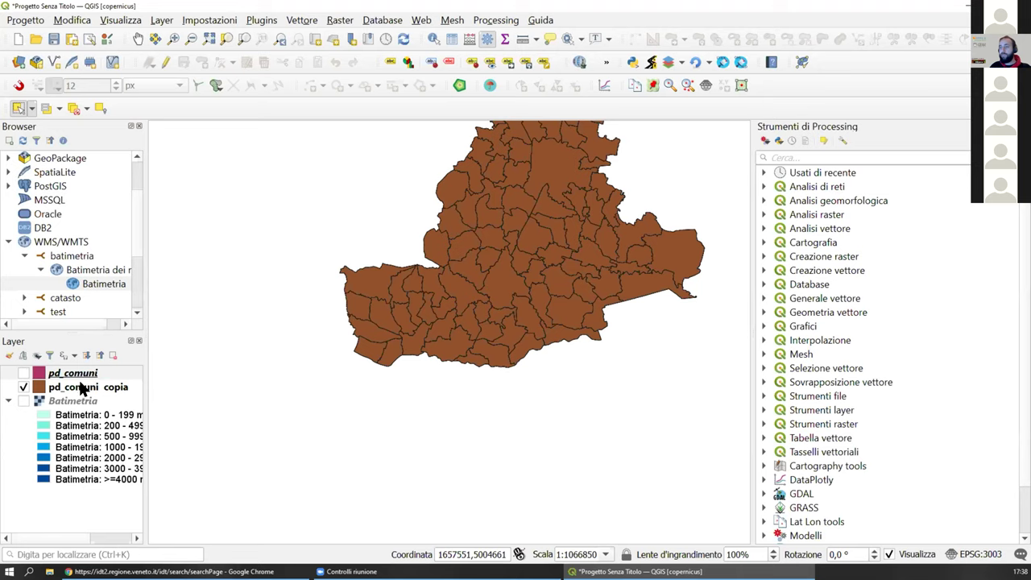
{"action": "left_click", "coordinate": [78, 388]}
{"action": "right_click", "coordinate": [78, 388]}
{"action": "left_click", "coordinate": [128, 69]}
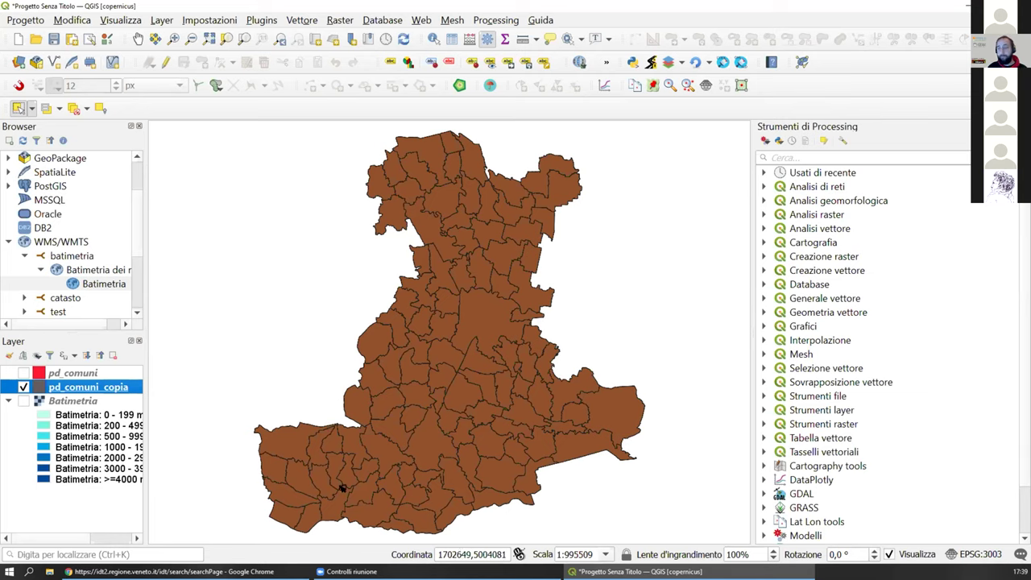
Step: Remove the Batimetria layer from the project
{"action": "right_click", "coordinate": [81, 407]}
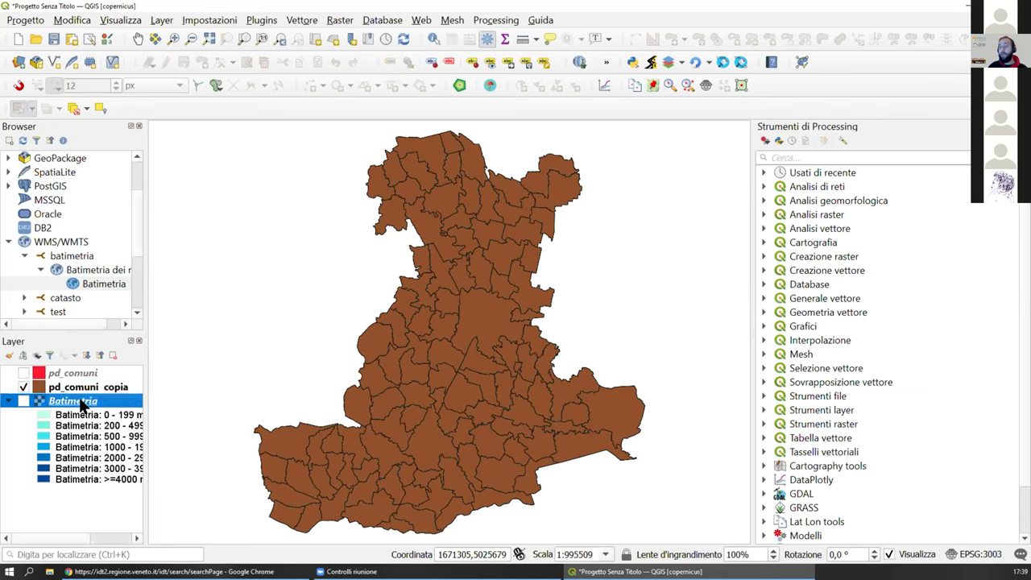
{"action": "left_click", "coordinate": [137, 252]}
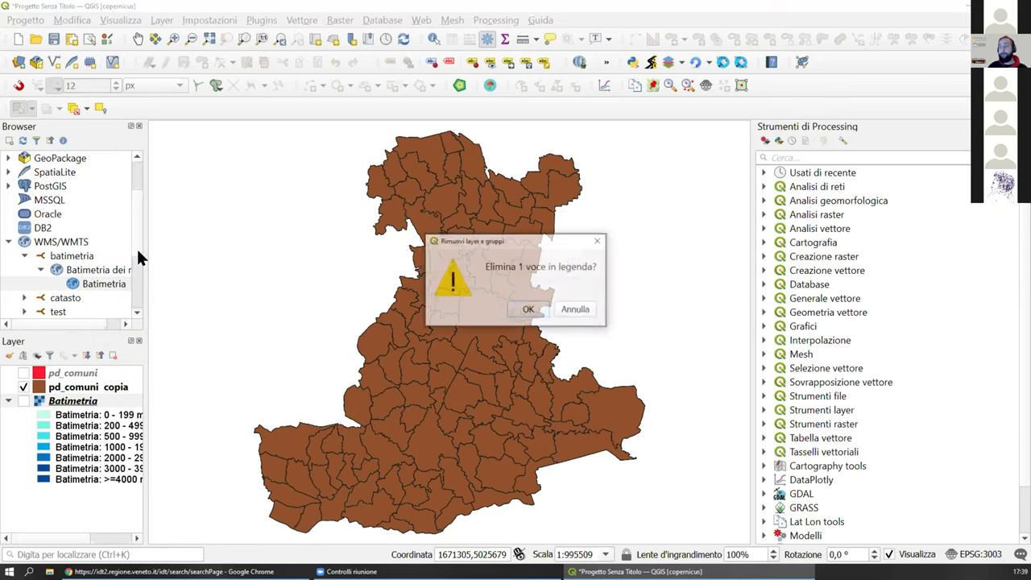
{"action": "left_click", "coordinate": [513, 312]}
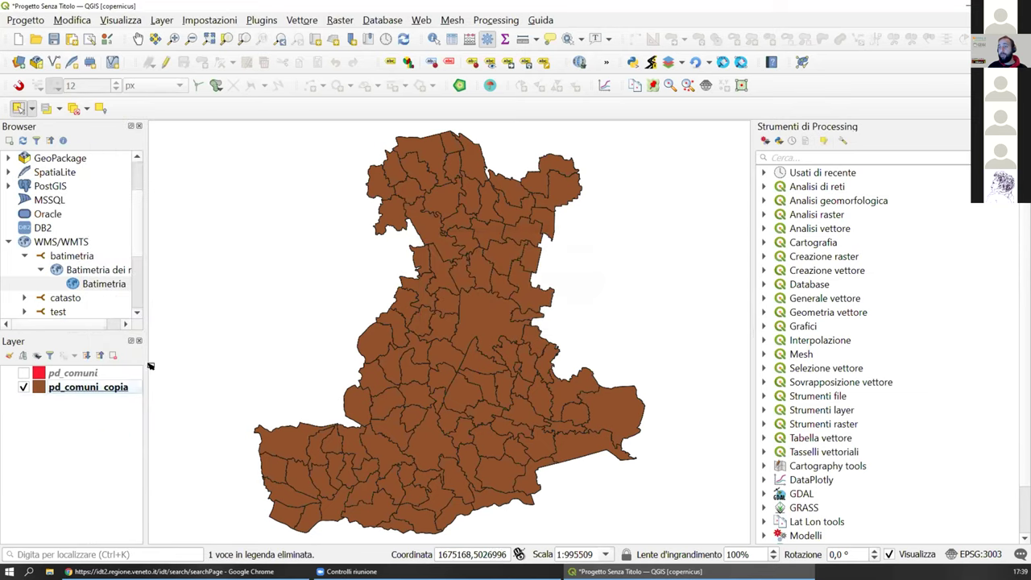
Step: Show the original pd_comuni layer on the map, then remove it from the project
{"action": "left_click", "coordinate": [24, 373]}
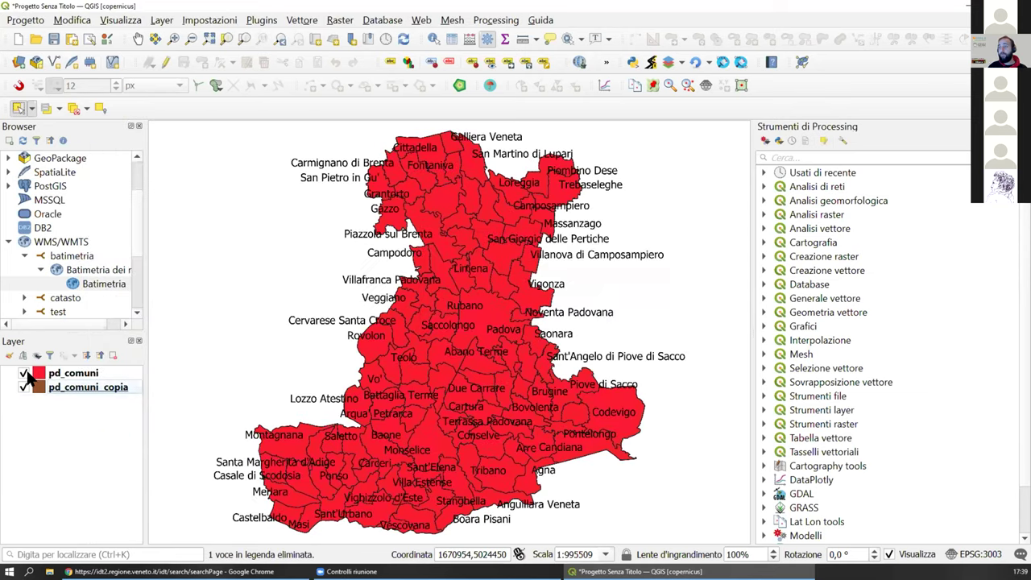
{"action": "right_click", "coordinate": [45, 373]}
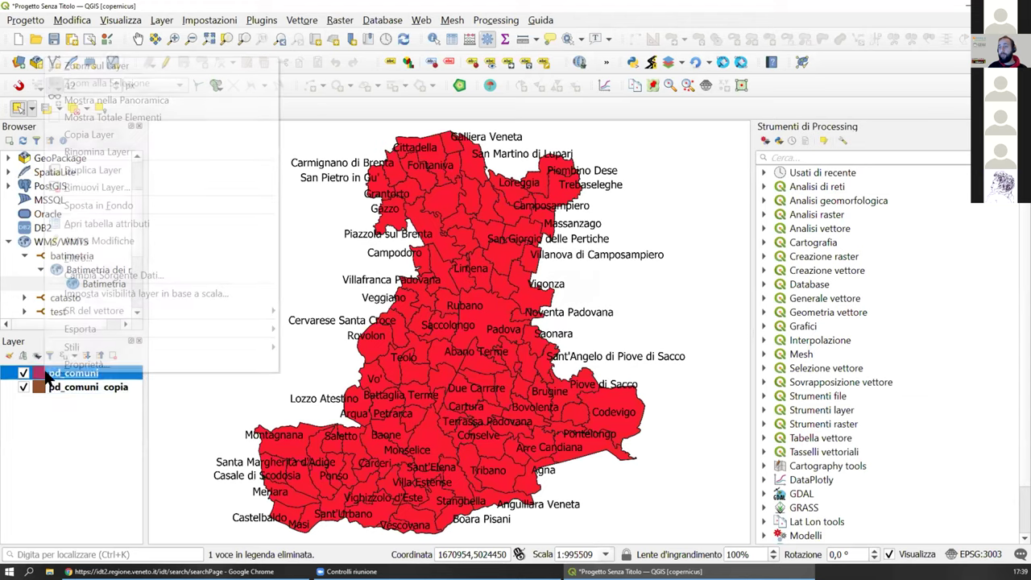
{"action": "left_click", "coordinate": [90, 191]}
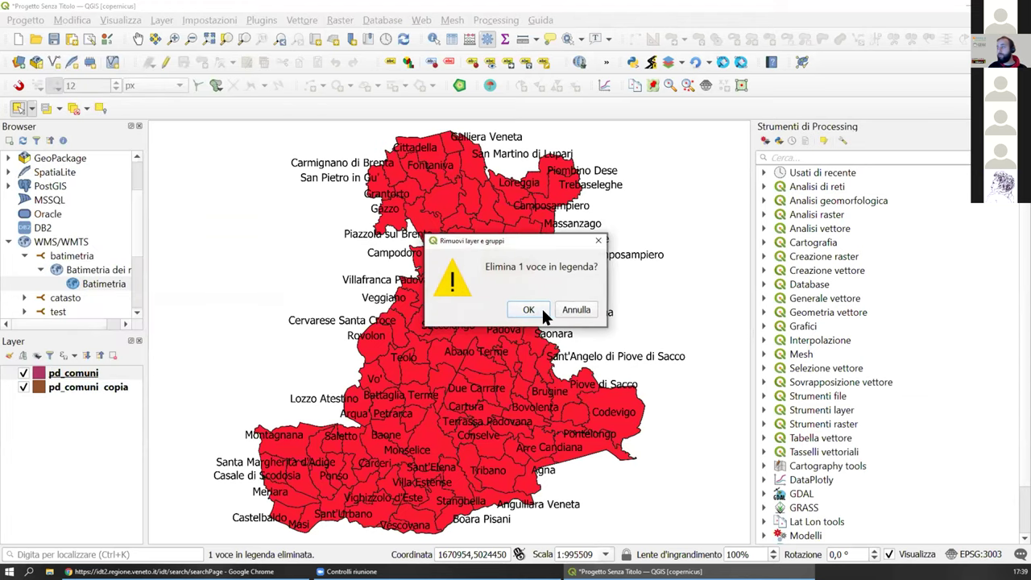
{"action": "left_click", "coordinate": [575, 308]}
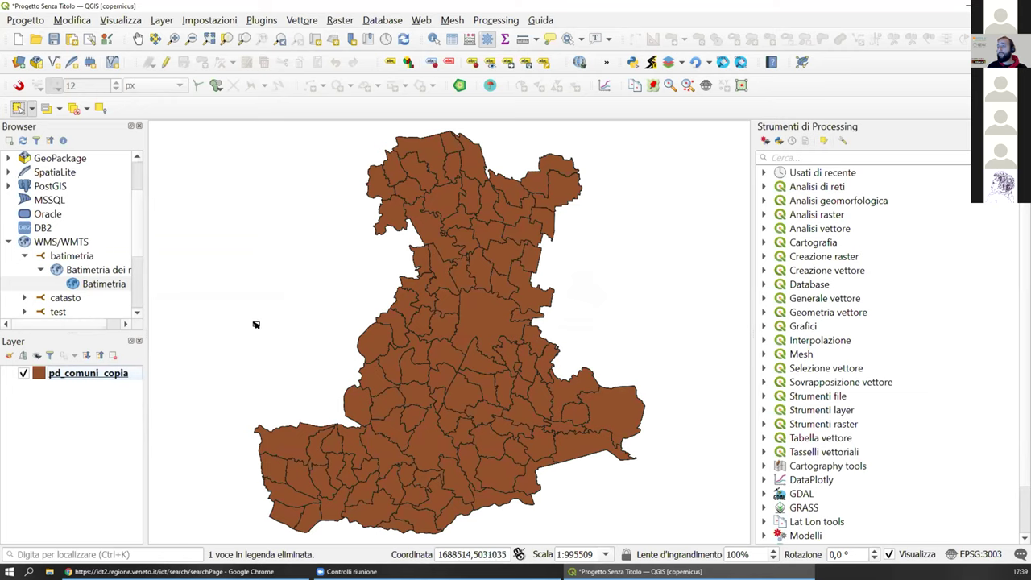
Step: Open the attribute table of the pd_comuni copia layer
{"action": "left_click", "coordinate": [88, 374]}
{"action": "right_click", "coordinate": [89, 375]}
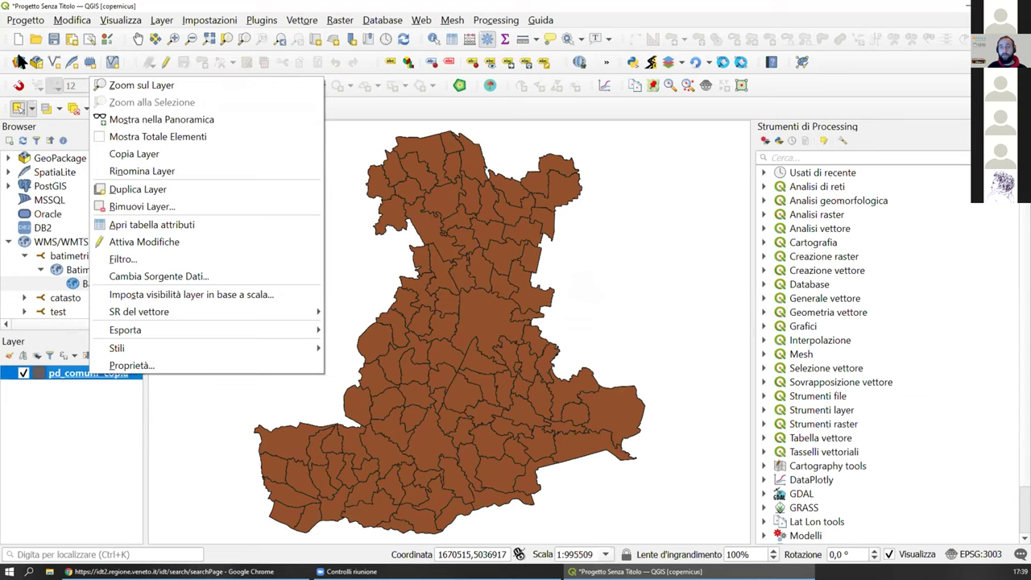
{"action": "left_click", "coordinate": [70, 380]}
{"action": "right_click", "coordinate": [69, 374]}
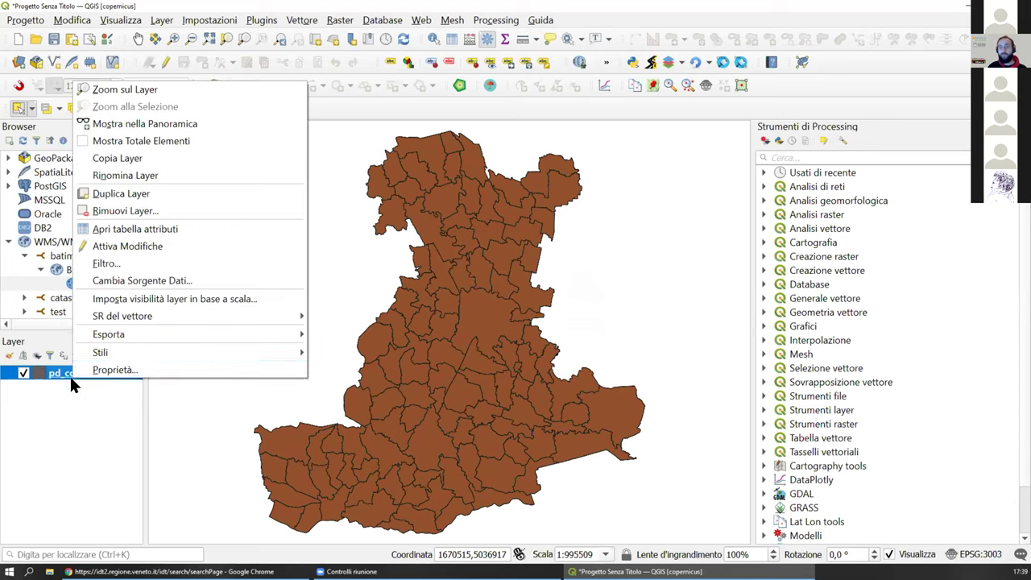
{"action": "left_click", "coordinate": [131, 228]}
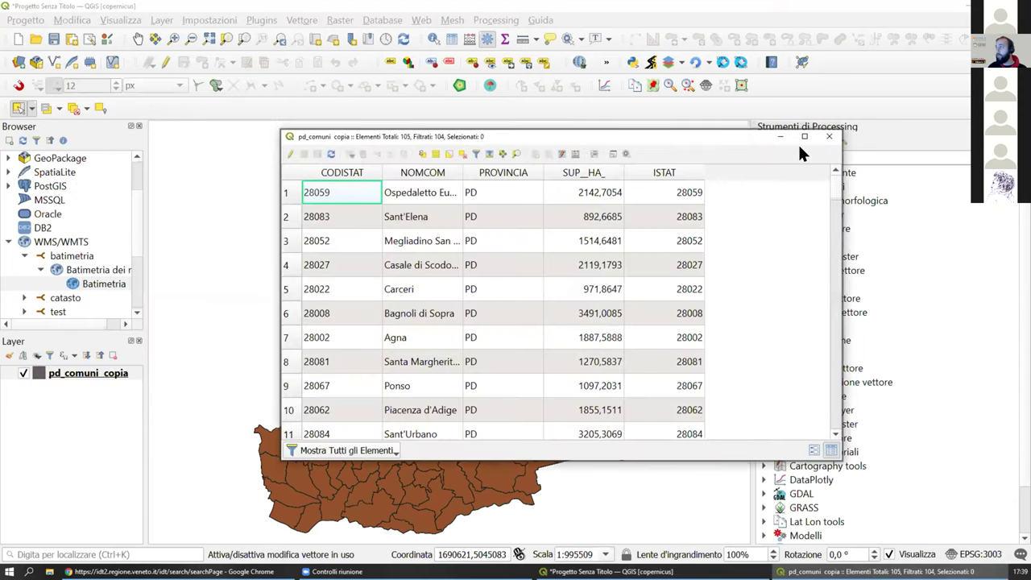
Step: Select the table's first record to locate its municipality on the map, clear the selection and close the attribute table
{"action": "left_click", "coordinate": [285, 195]}
{"action": "left_click_drag", "start_coordinate": [345, 137], "coordinate": [568, 191]}
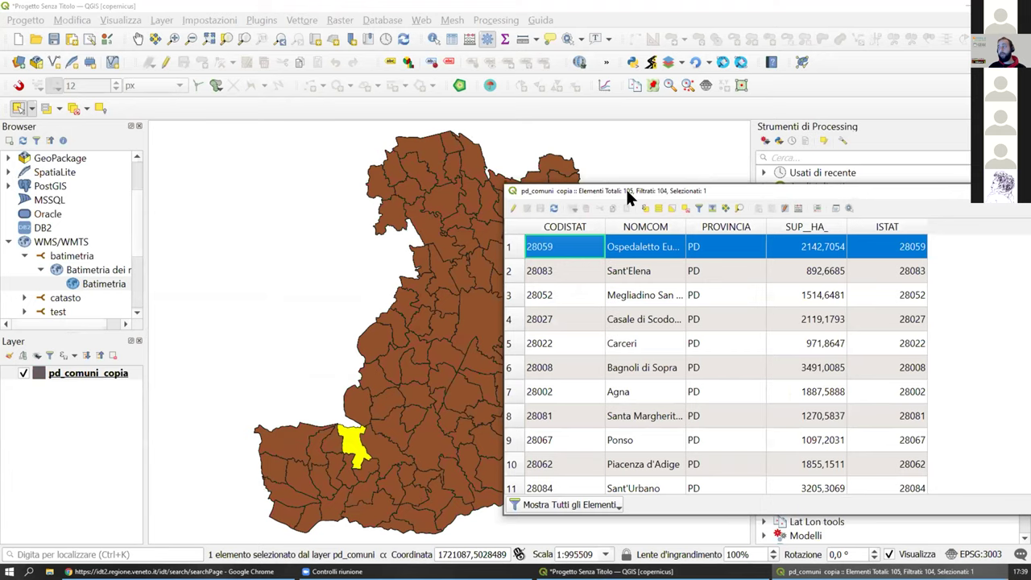
{"action": "left_click_drag", "start_coordinate": [620, 187], "coordinate": [490, 165]}
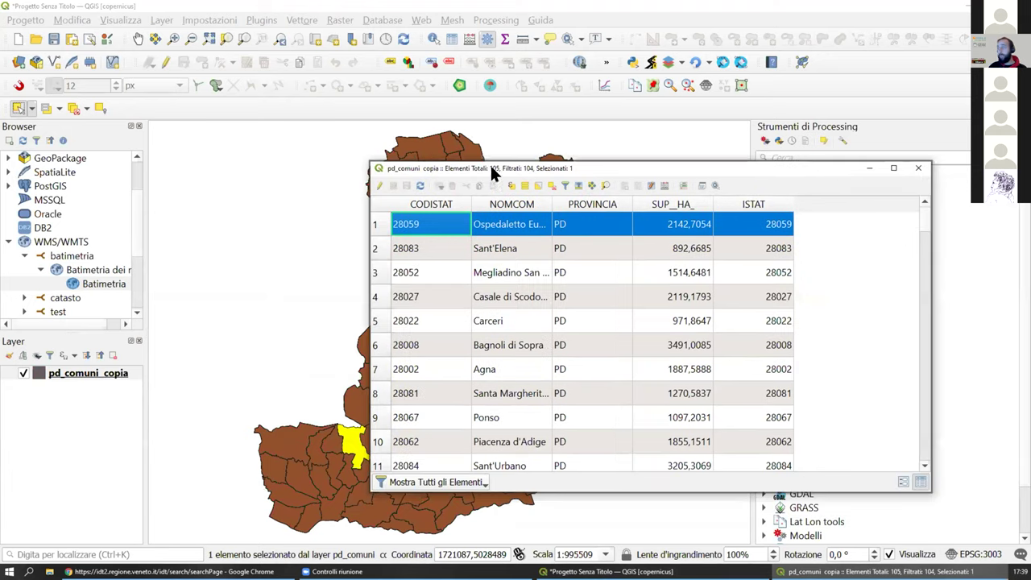
{"action": "left_click", "coordinate": [551, 187]}
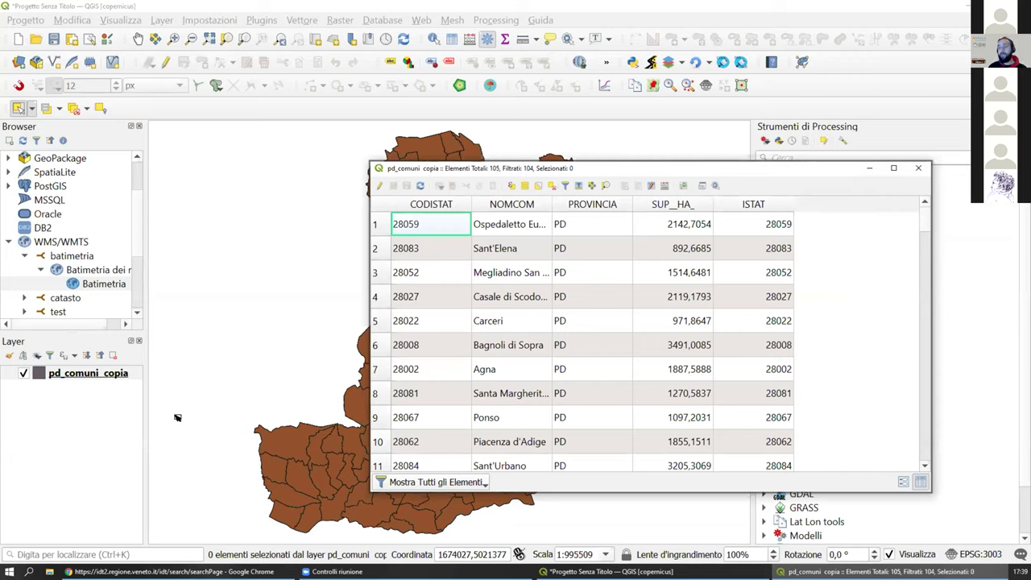
{"action": "left_click", "coordinate": [919, 169]}
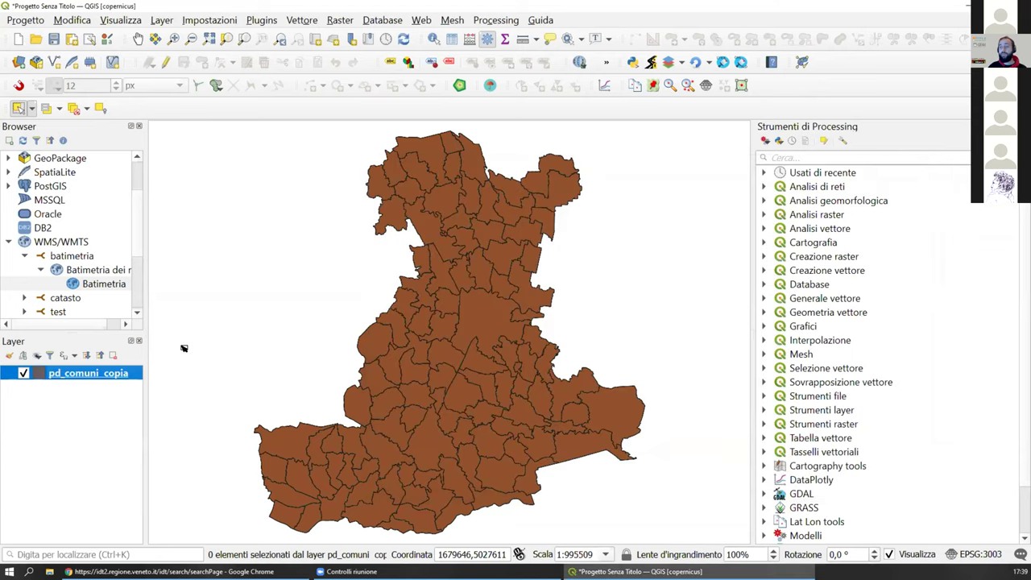
Step: Try the Graduato renderer in the pd_comuni copia layer's symbology properties and close the dialog without applying it
{"action": "right_click", "coordinate": [84, 373]}
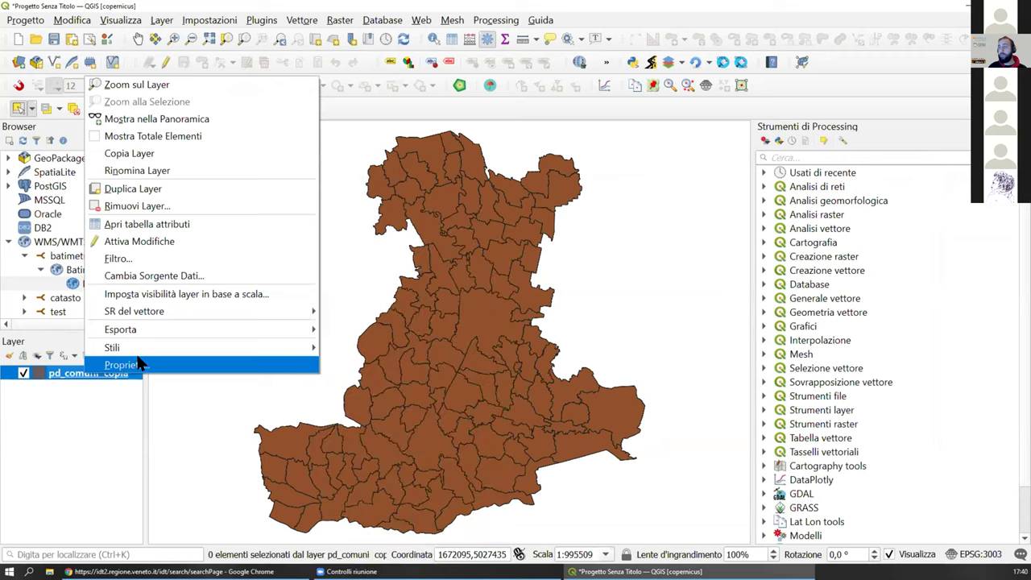
{"action": "left_click", "coordinate": [140, 363]}
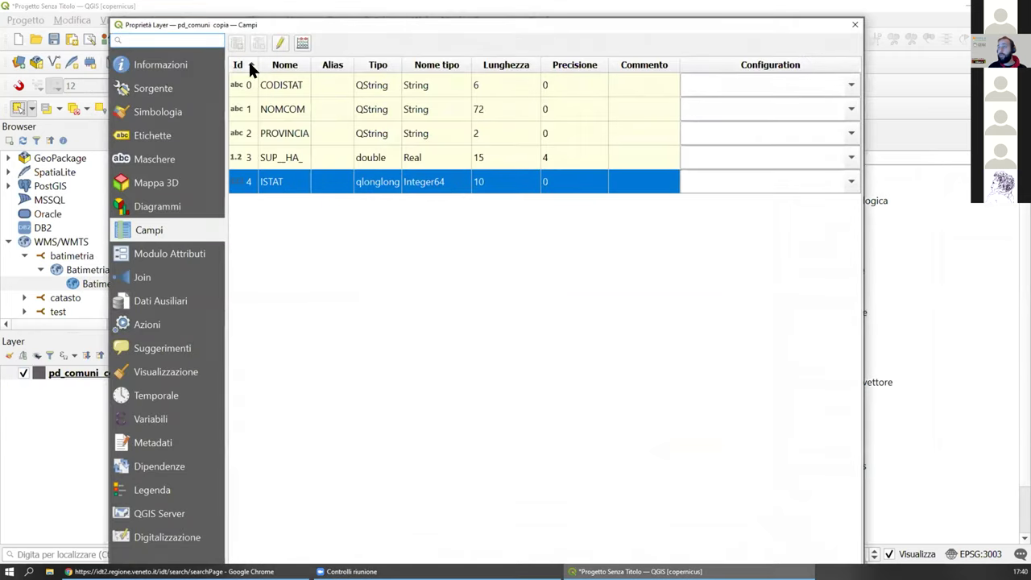
{"action": "left_click", "coordinate": [156, 112]}
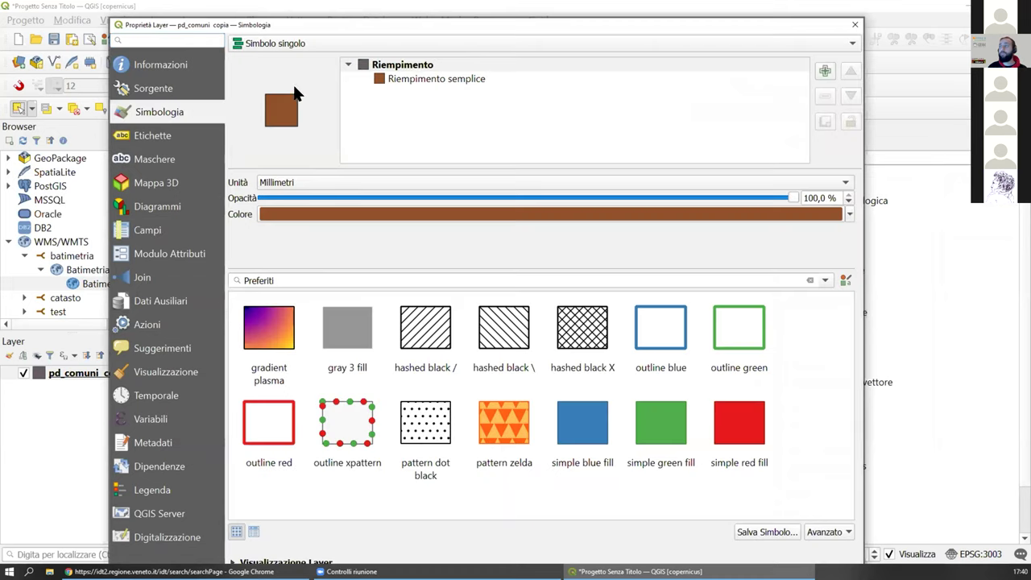
{"action": "left_click", "coordinate": [362, 41]}
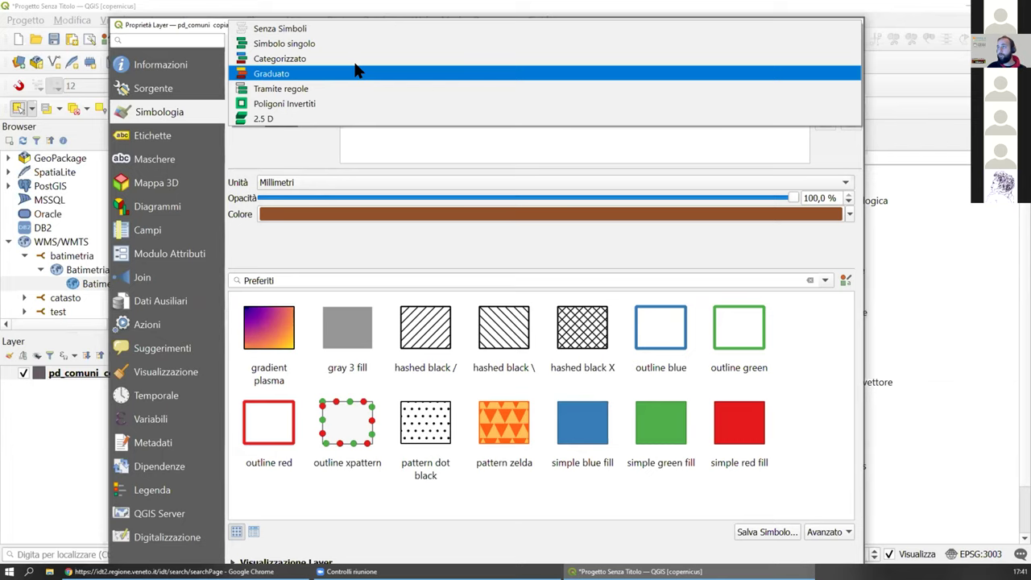
{"action": "left_click", "coordinate": [358, 73]}
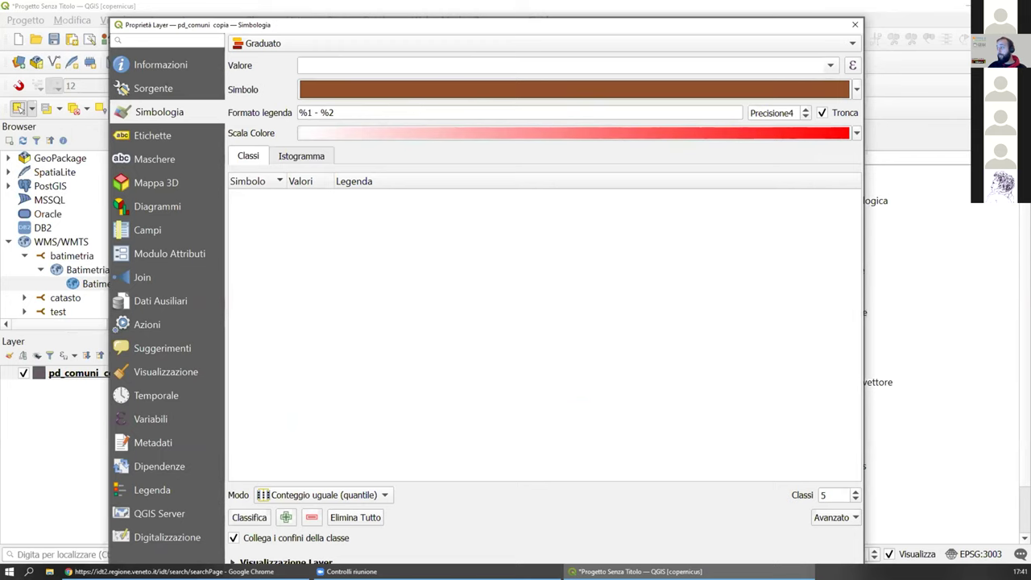
{"action": "left_click", "coordinate": [855, 24]}
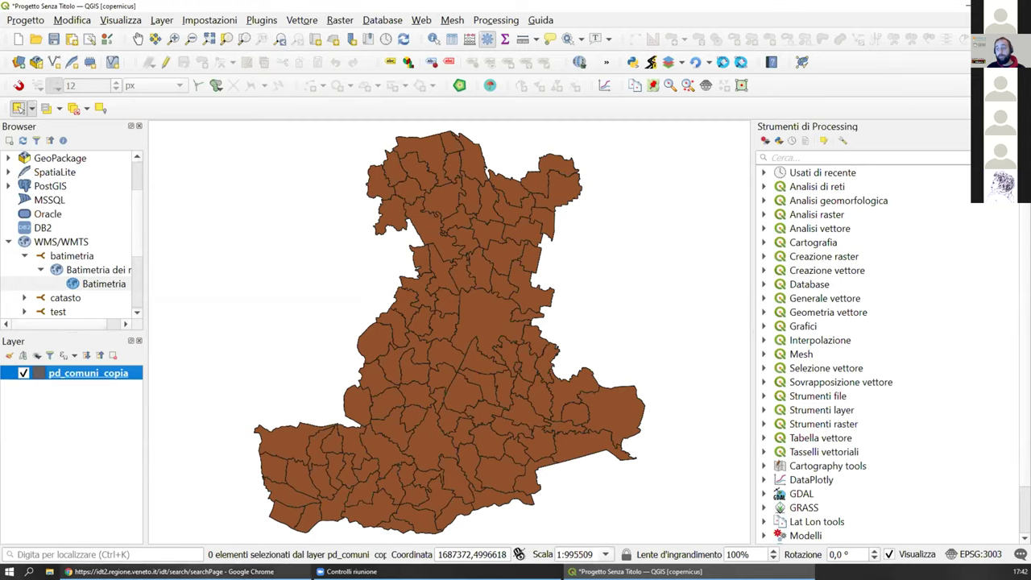
Step: Switch to the Corso_GEAM_GFOSS presentation in Chrome and show slide 80, Stilizzare i dati
{"action": "left_click", "coordinate": [274, 571]}
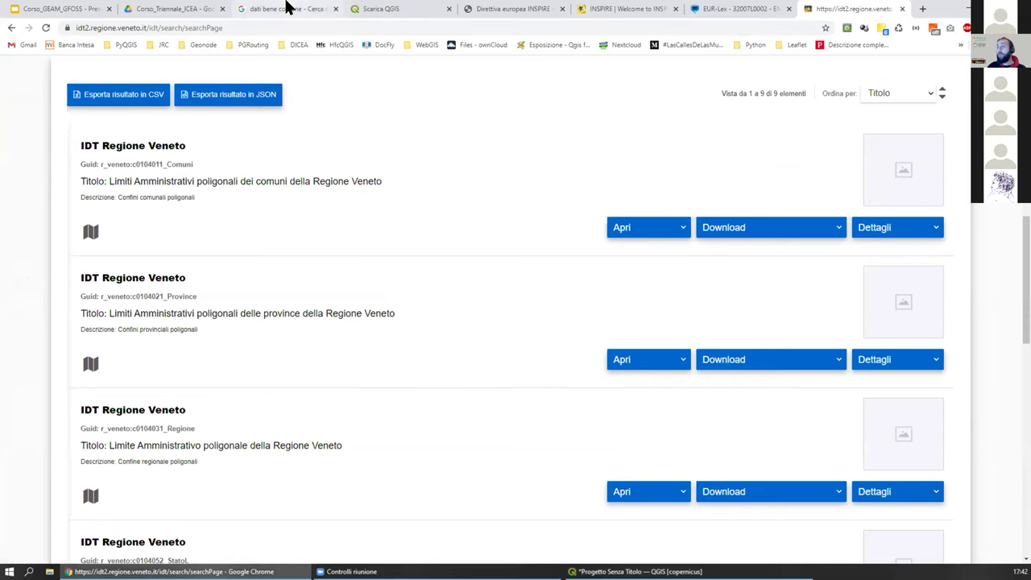
{"action": "left_click", "coordinate": [288, 8]}
{"action": "left_click", "coordinate": [46, 9]}
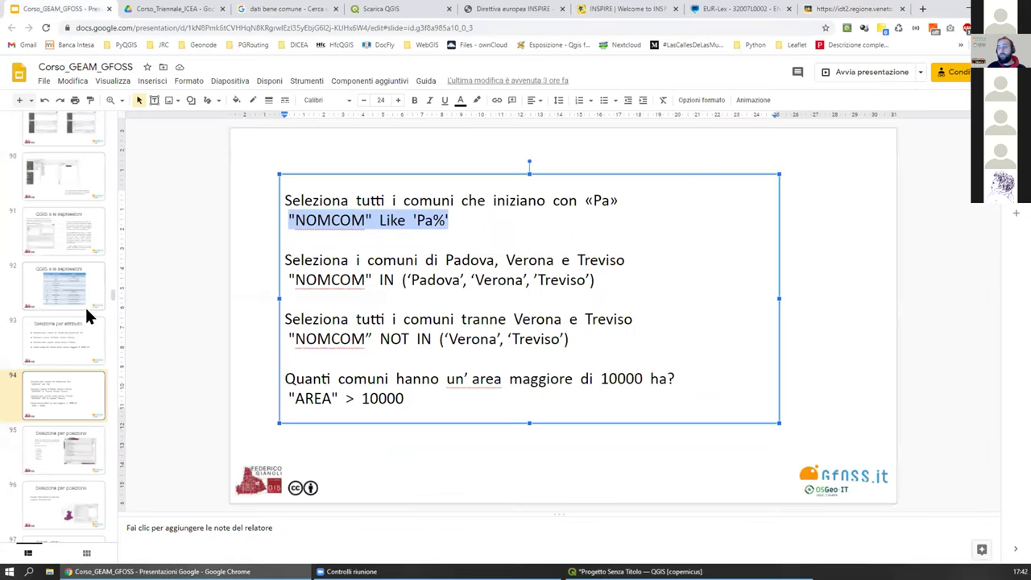
{"action": "scroll", "coordinate": [84, 311], "scroll_direction": "down", "scroll_amount": 5}
{"action": "scroll", "coordinate": [81, 316], "scroll_direction": "up", "scroll_amount": 10}
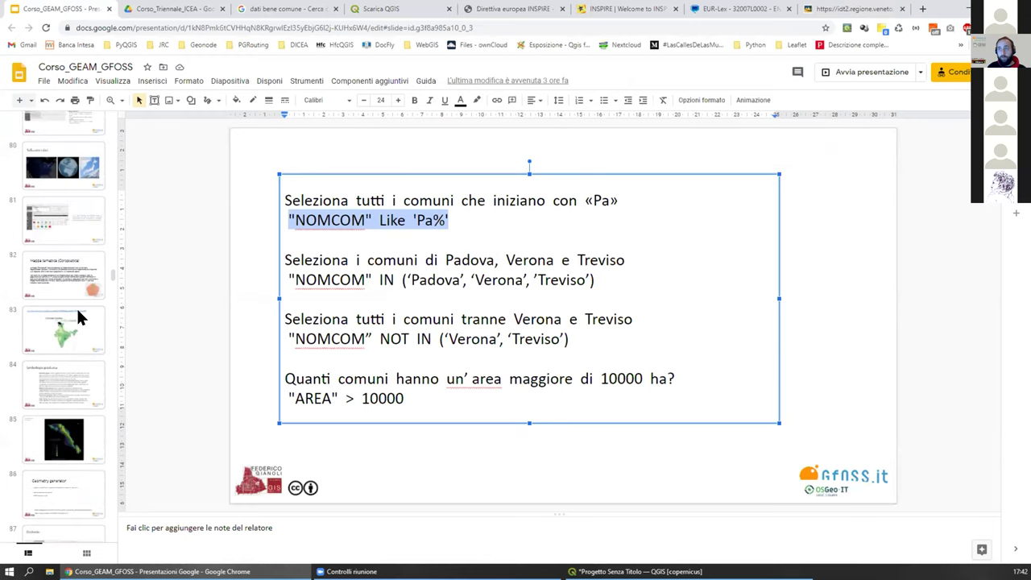
{"action": "scroll", "coordinate": [80, 316], "scroll_direction": "up", "scroll_amount": 2}
{"action": "left_click", "coordinate": [71, 269]}
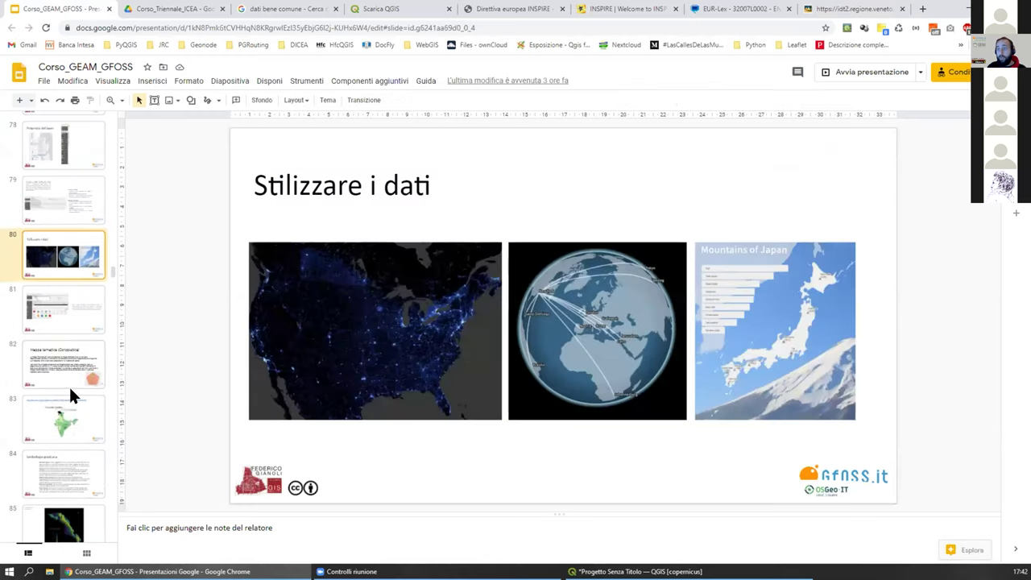
Step: Open slide 82, Mappa tematica (Coropletica), and move the Normalize Your Choropleth badge image clear of the footer logo
{"action": "left_click", "coordinate": [72, 372]}
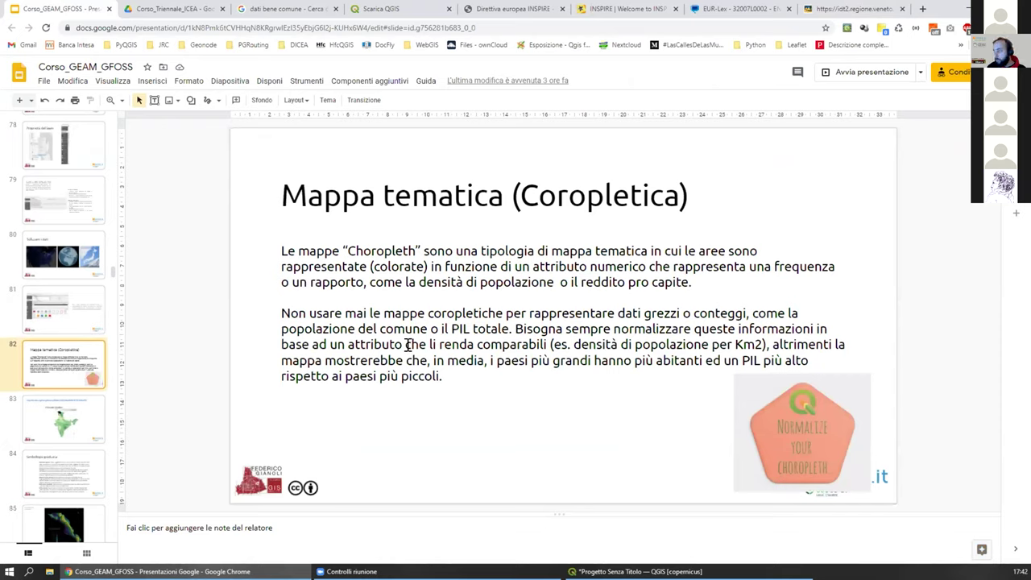
{"action": "left_click_drag", "start_coordinate": [809, 428], "coordinate": [689, 429]}
{"action": "left_click", "coordinate": [542, 435]}
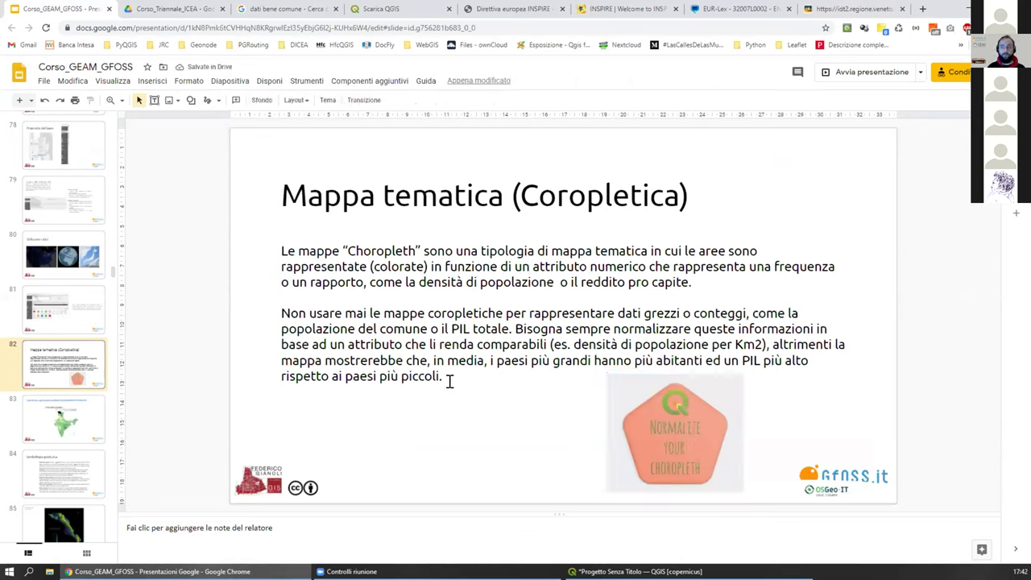
Step: Show slide 83 with the Choropleth Sandbox map and inspect its bl.ocks.org link
{"action": "left_click", "coordinate": [33, 411]}
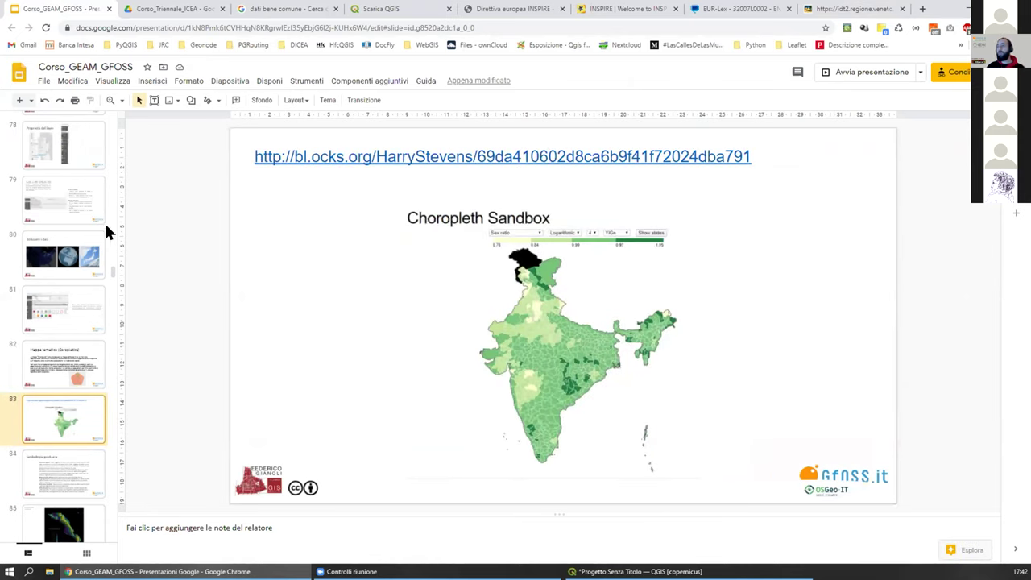
{"action": "left_click", "coordinate": [328, 153]}
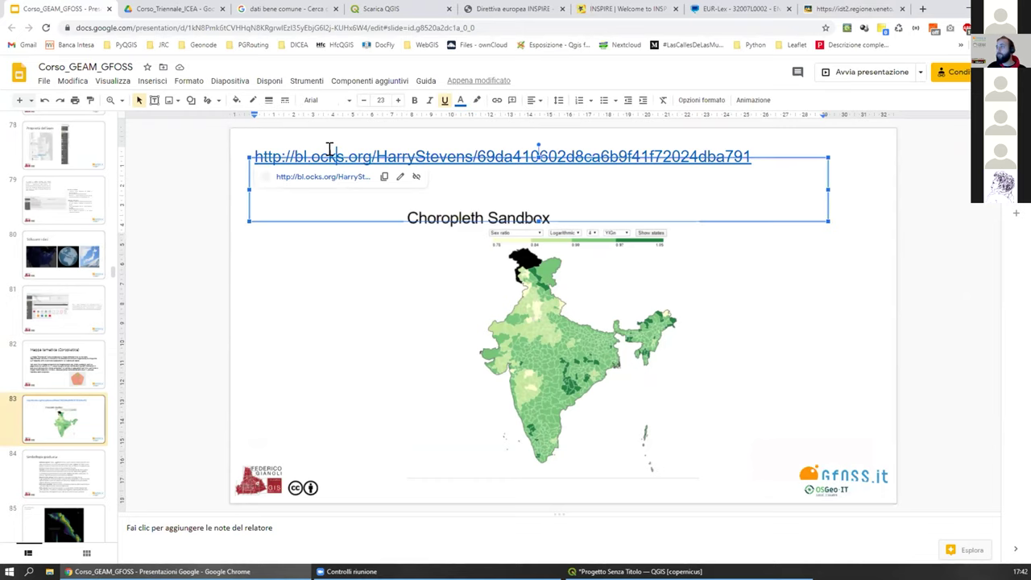
{"action": "left_click", "coordinate": [345, 266]}
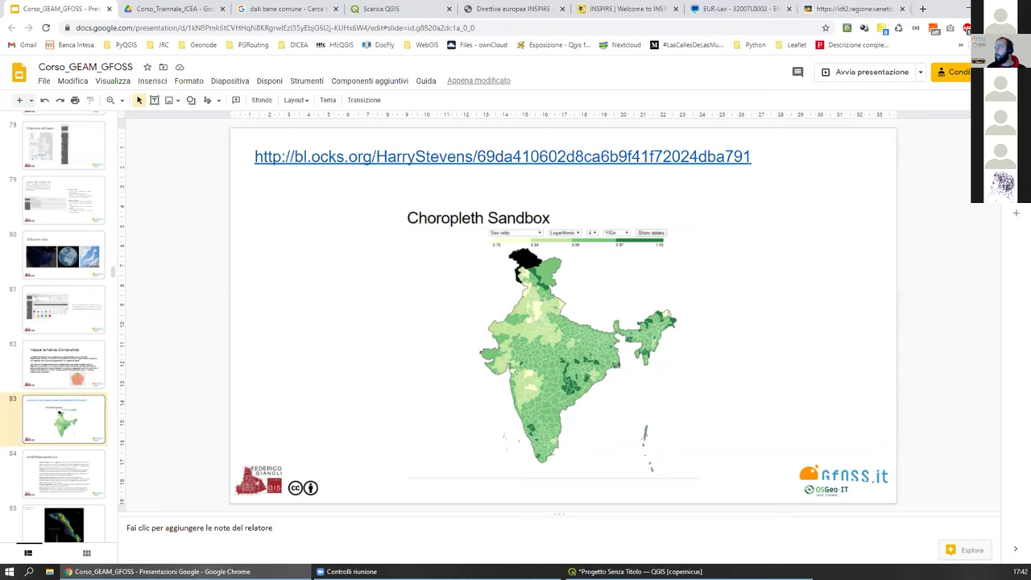
Step: Switch back to QGIS and set the pd_comuni copia layer's symbology to Categorizzato
{"action": "key", "text": "alt+Tab"}
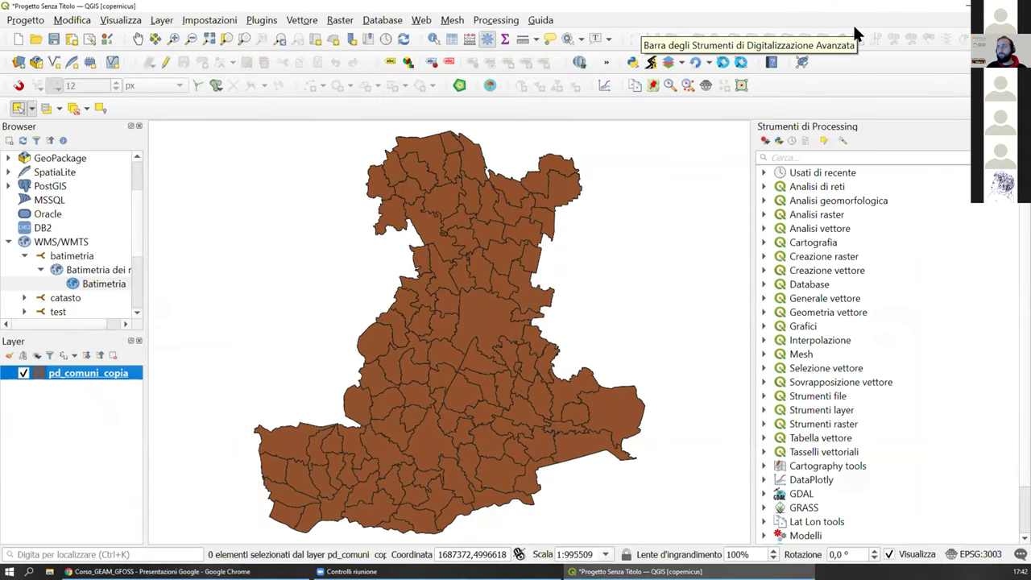
{"action": "right_click", "coordinate": [125, 380]}
{"action": "left_click", "coordinate": [137, 369]}
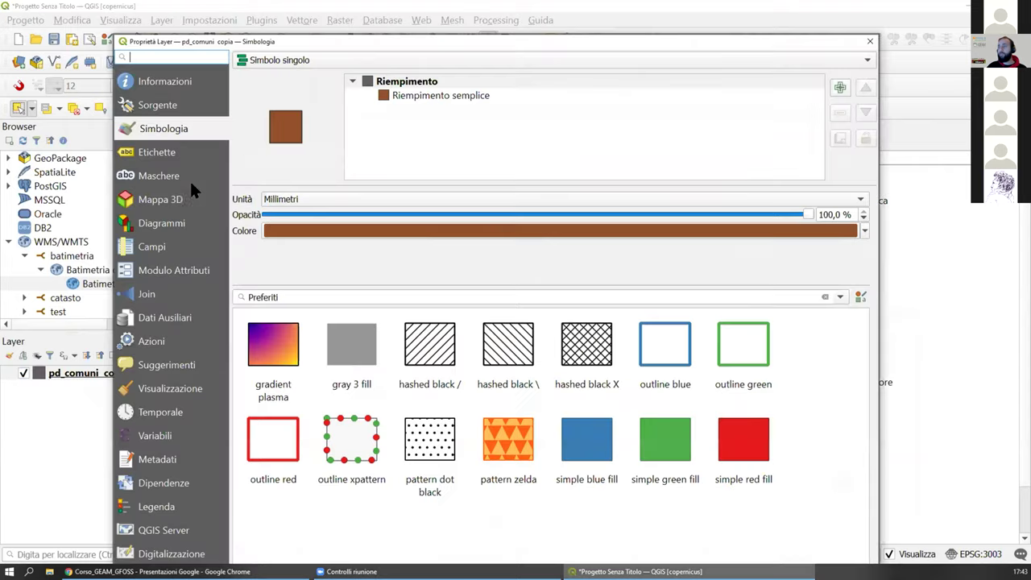
{"action": "left_click", "coordinate": [319, 58]}
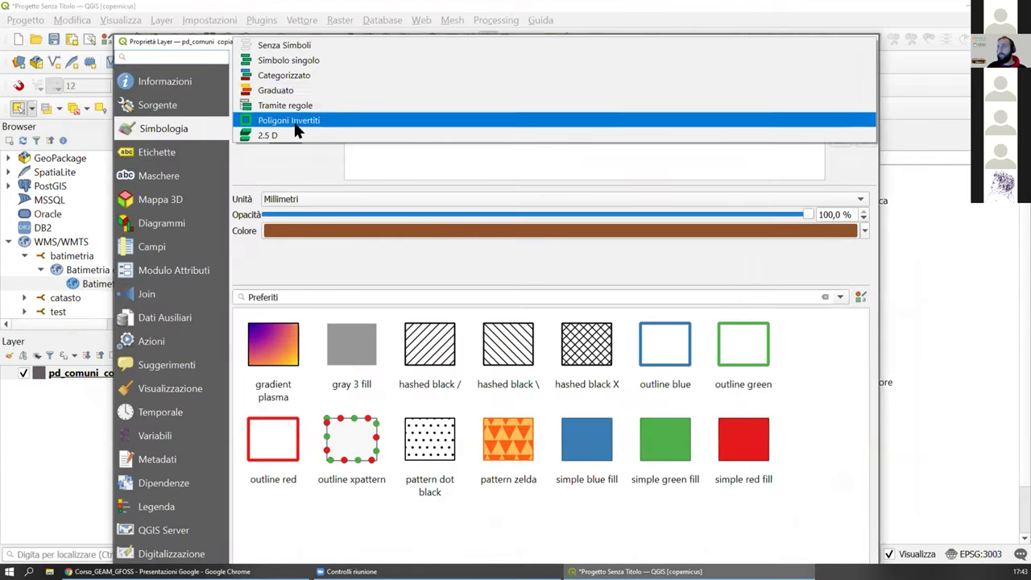
{"action": "left_click", "coordinate": [305, 75]}
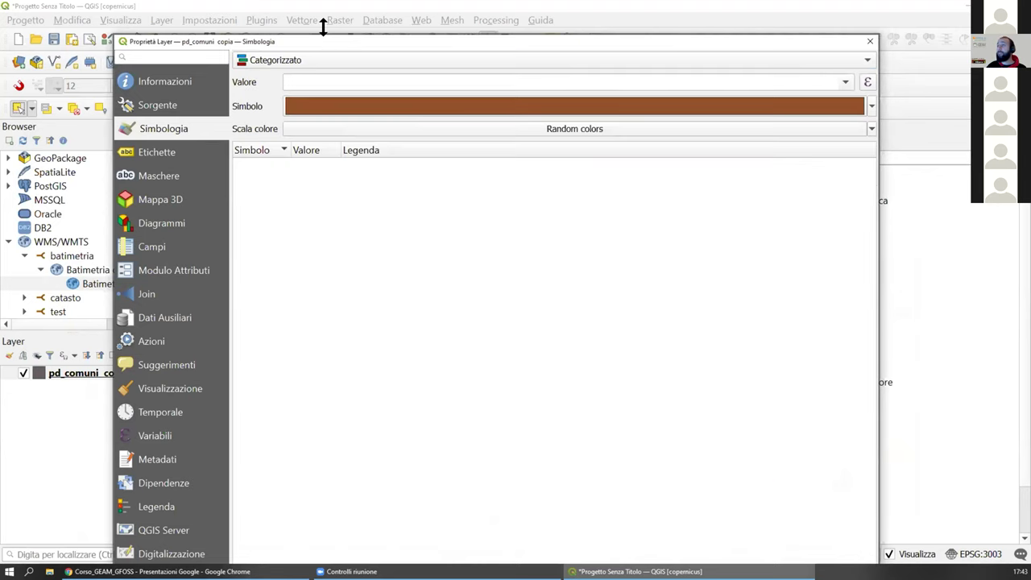
{"action": "left_click_drag", "start_coordinate": [322, 27], "coordinate": [321, 48]}
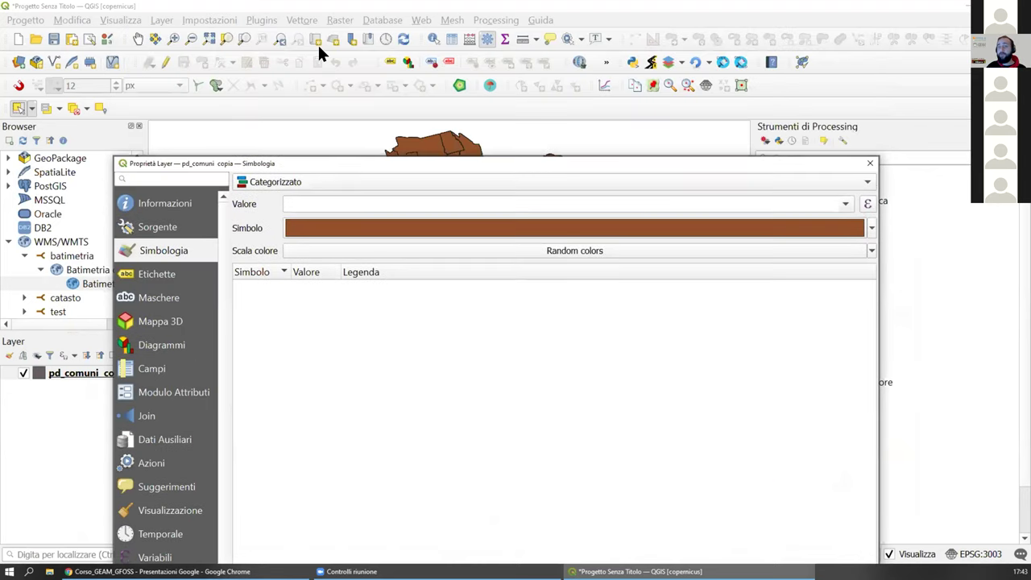
Step: Classify the layer by the NOMCOM field with random colors and apply the style to the map
{"action": "left_click", "coordinate": [841, 86]}
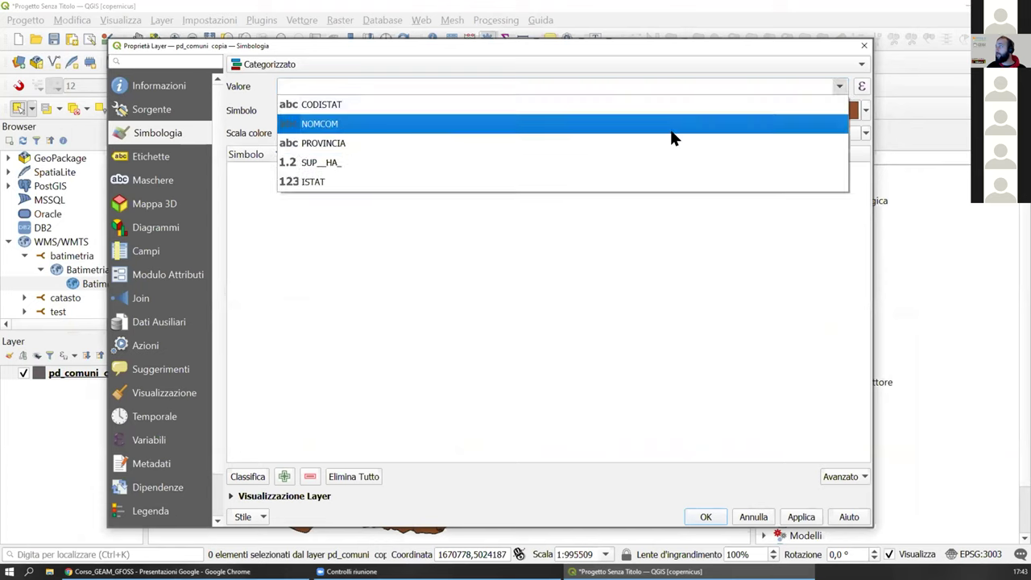
{"action": "left_click", "coordinate": [396, 127]}
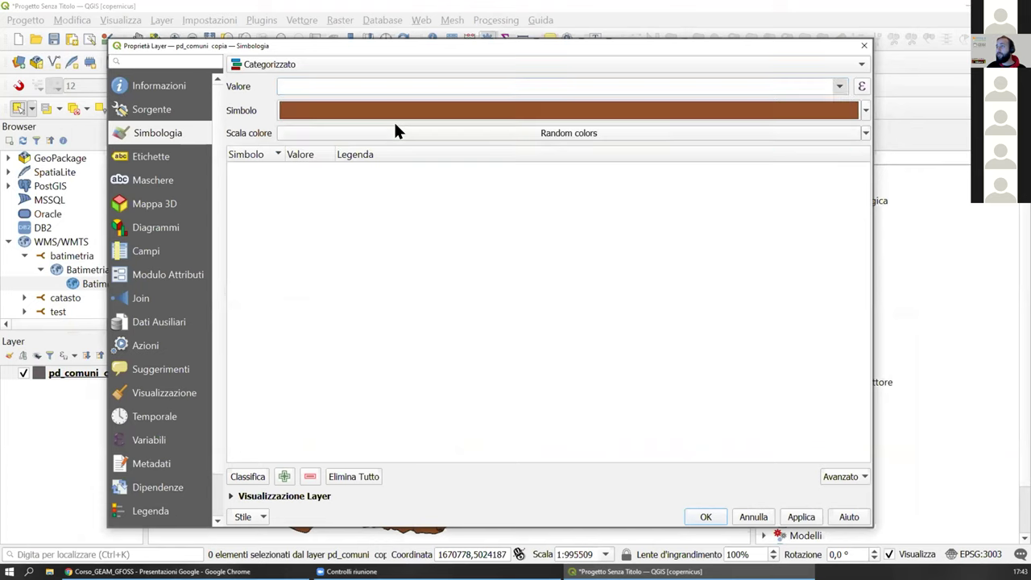
{"action": "left_click", "coordinate": [248, 476]}
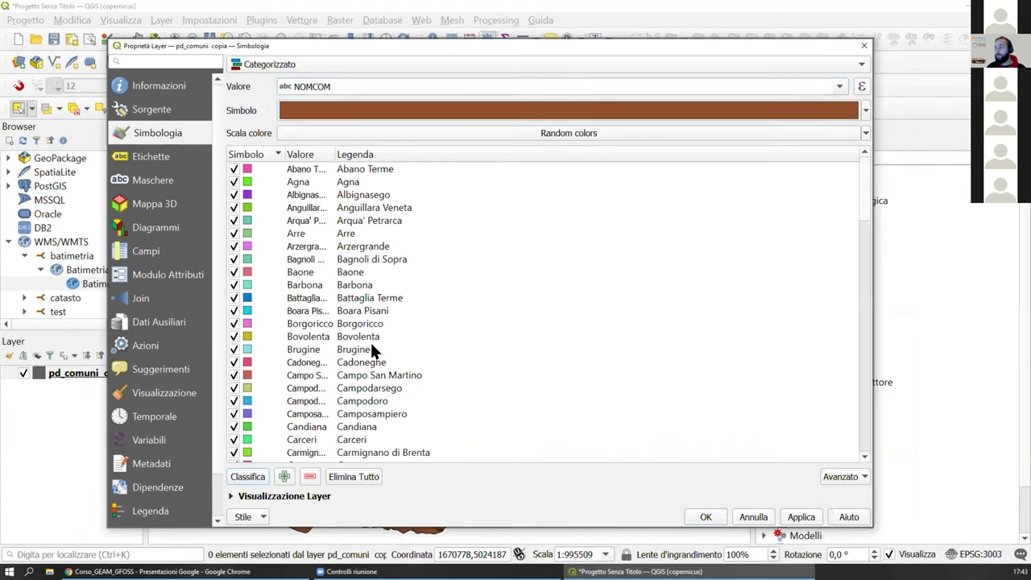
{"action": "left_click", "coordinate": [793, 519]}
{"action": "left_click", "coordinate": [701, 518]}
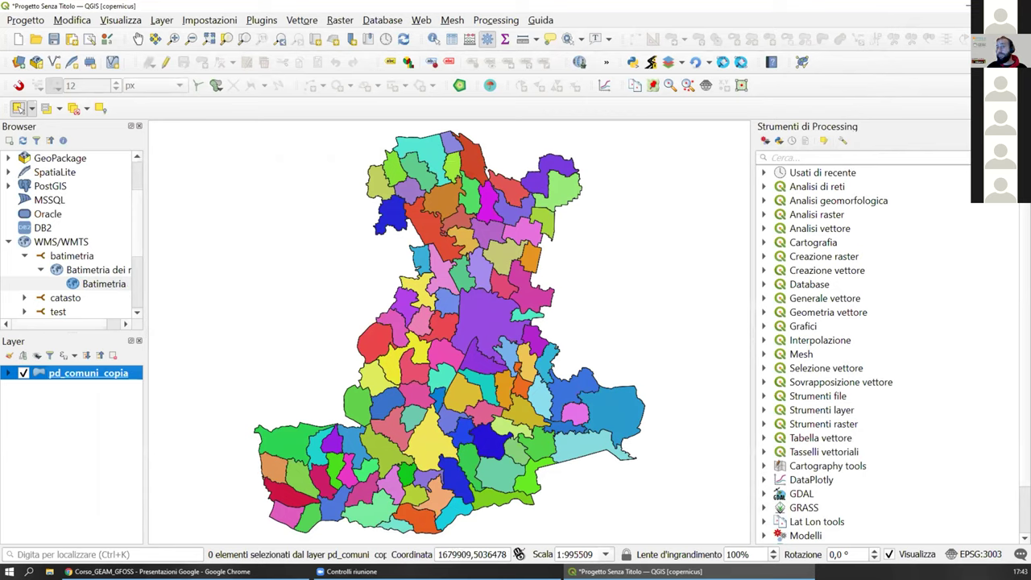
Step: Review the attribute table of the pd_comuni copia layer and close it
{"action": "mouse_move", "coordinate": [87, 376]}
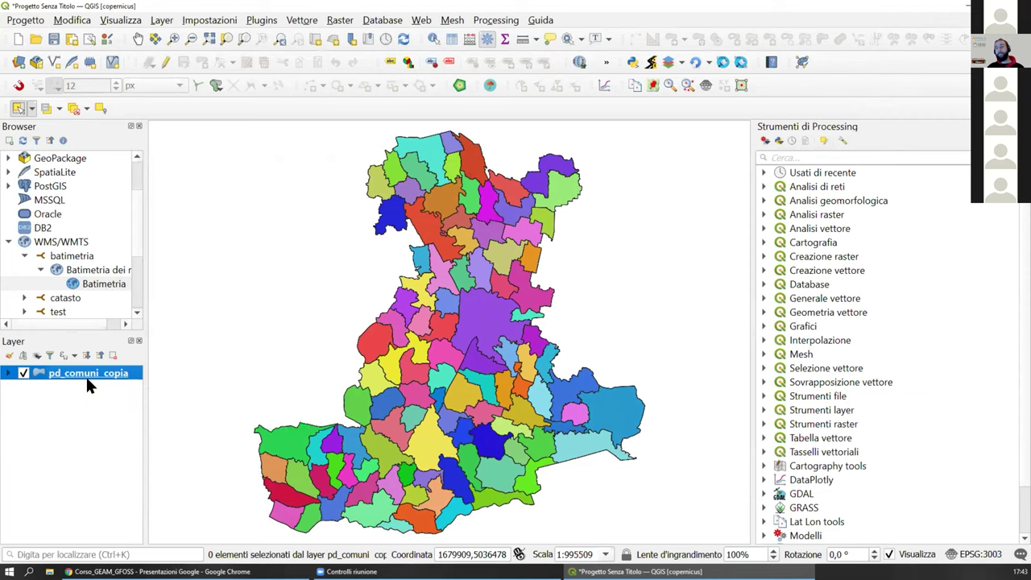
{"action": "right_click", "coordinate": [86, 372]}
{"action": "left_click", "coordinate": [112, 220]}
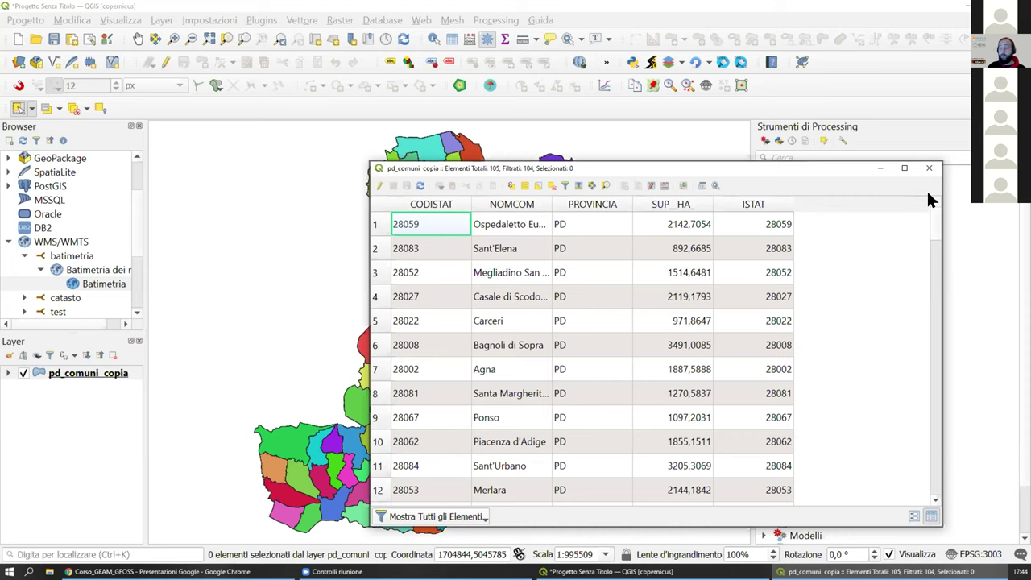
{"action": "left_click", "coordinate": [931, 168]}
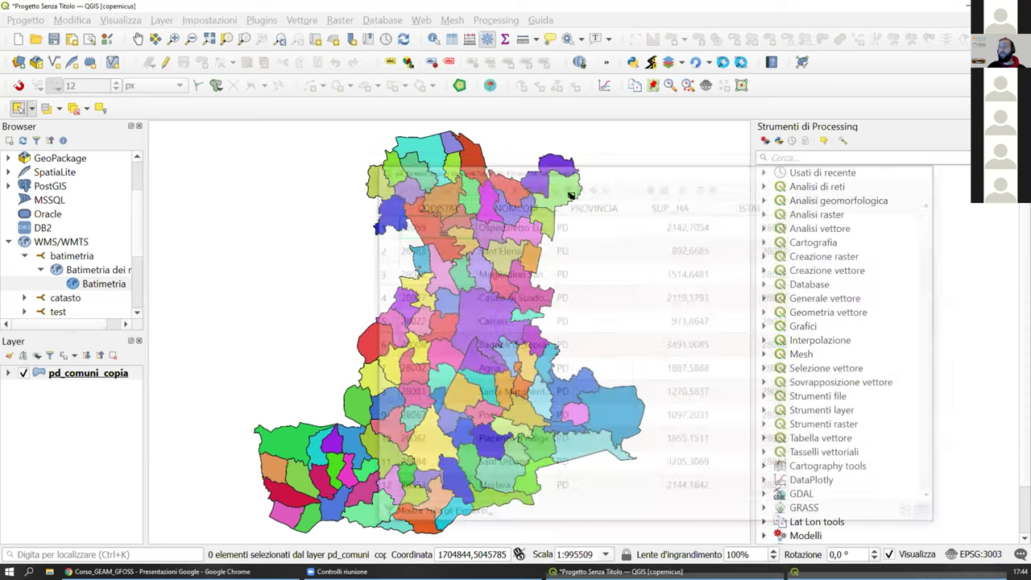
Step: Add the abitanti_comuni_pd.xls table from the risorse\Tabelle folder to the project as a vector dataset
{"action": "left_click", "coordinate": [17, 63]}
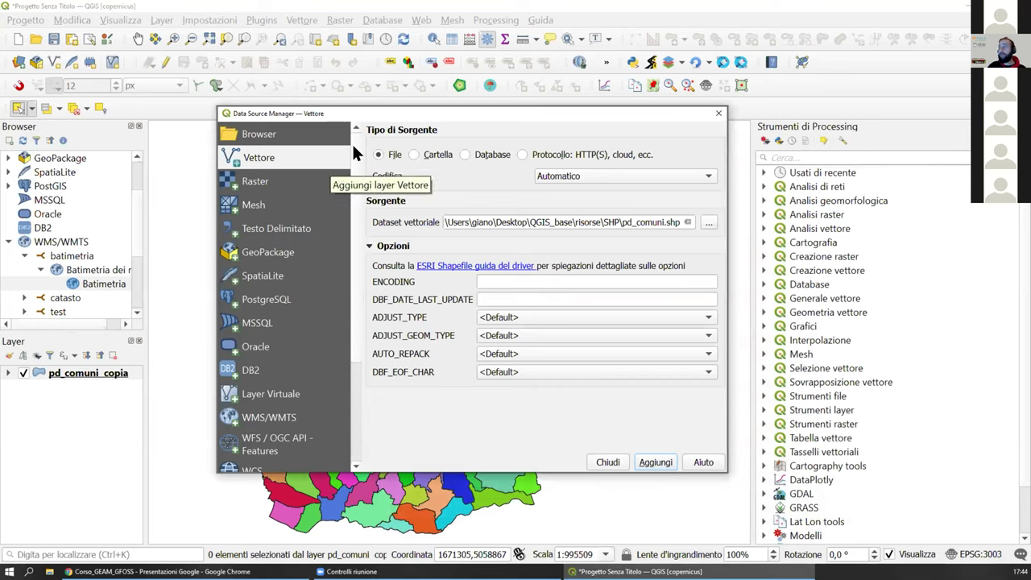
{"action": "left_click", "coordinate": [688, 222]}
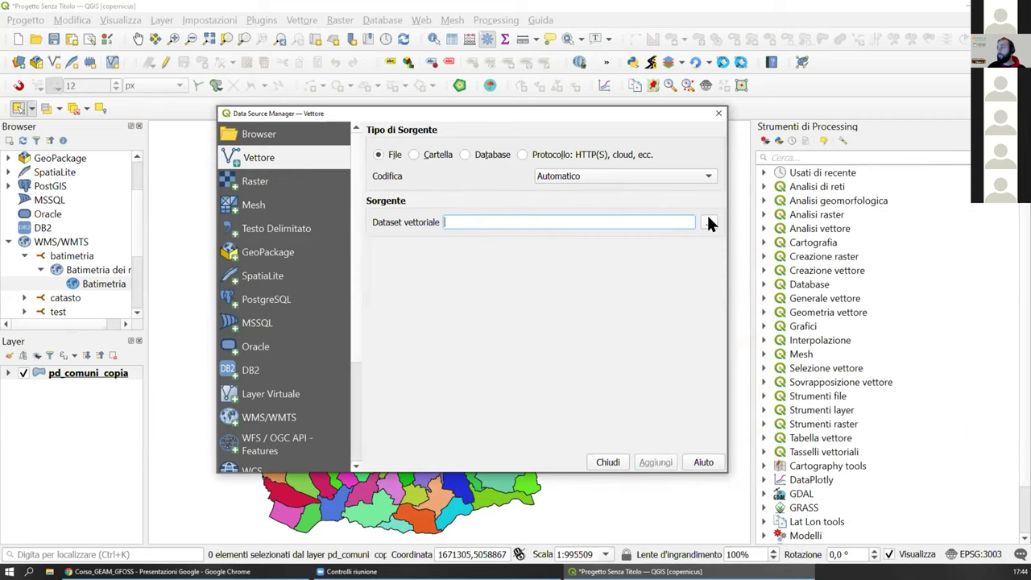
{"action": "left_click", "coordinate": [707, 218]}
{"action": "left_click", "coordinate": [389, 74]}
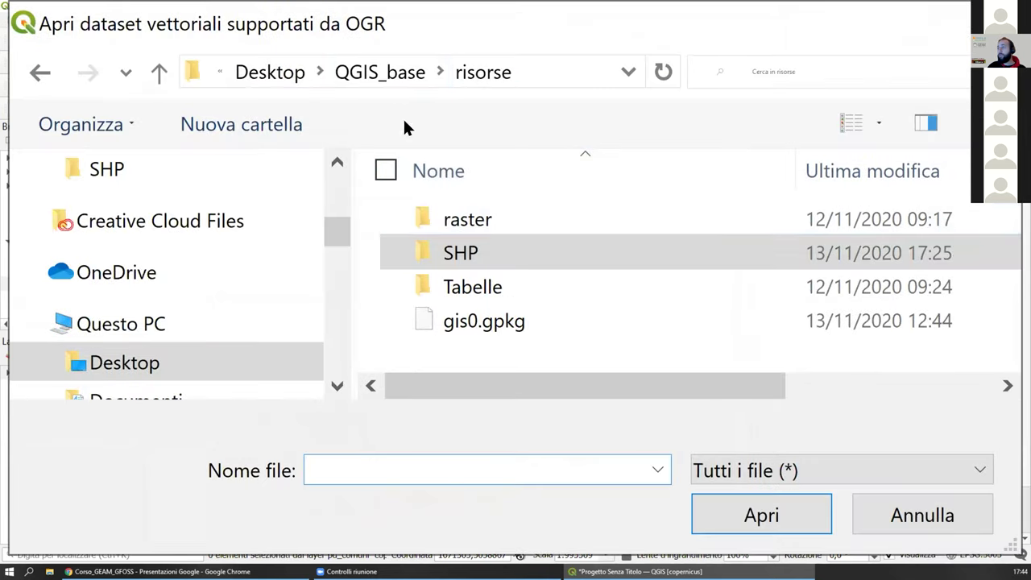
{"action": "double_click", "coordinate": [485, 286]}
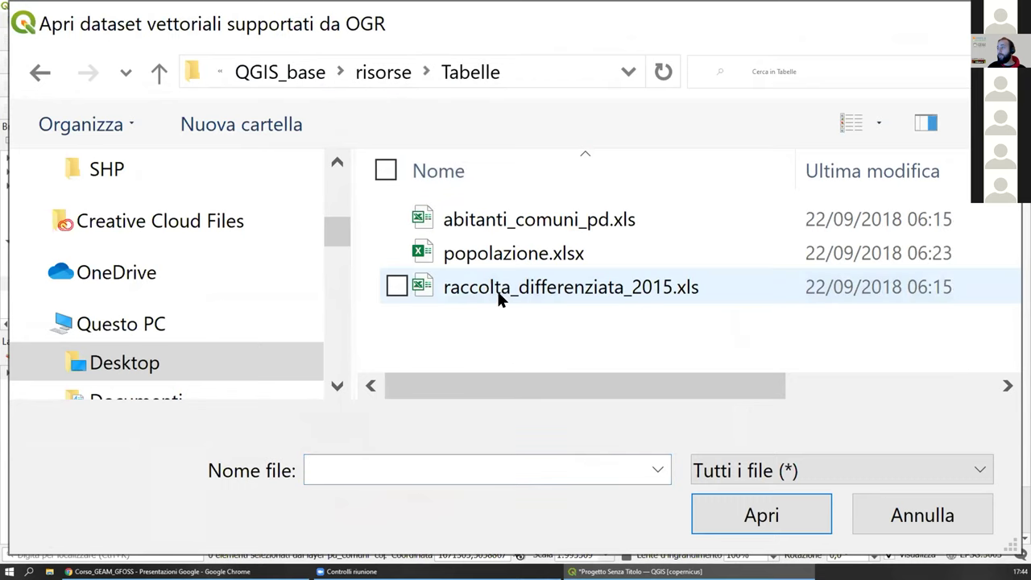
{"action": "left_click", "coordinate": [569, 223]}
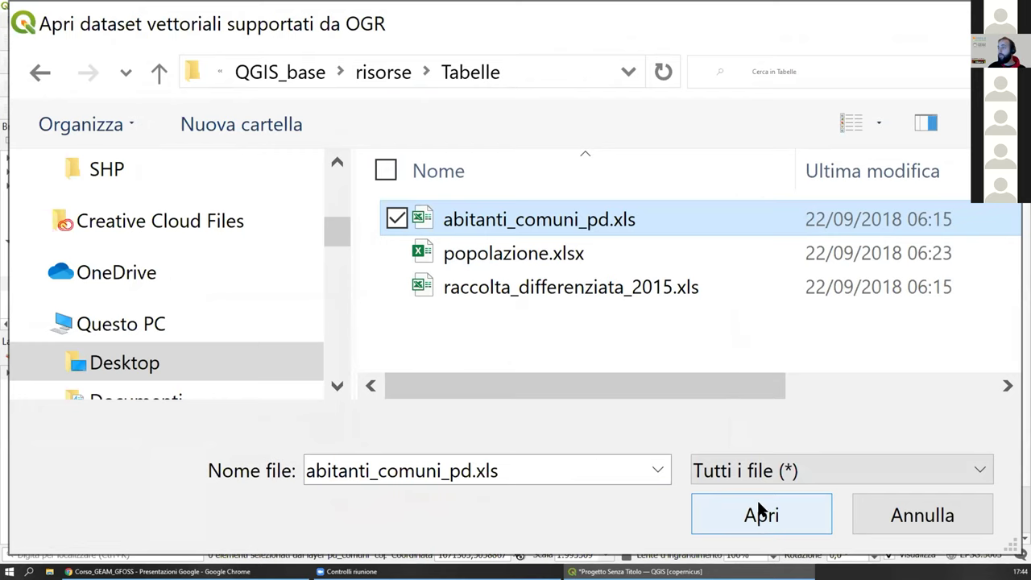
{"action": "left_click", "coordinate": [722, 505]}
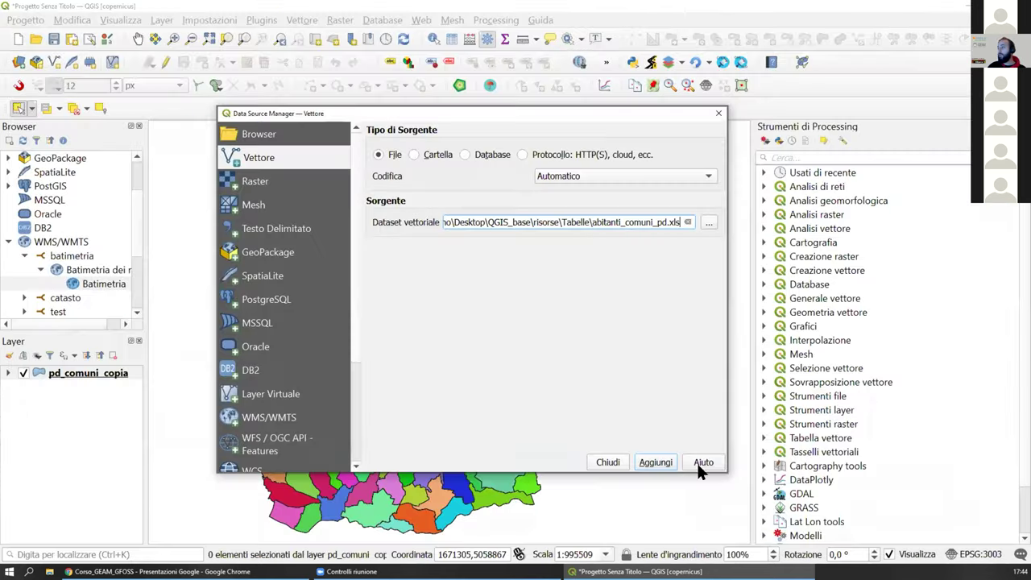
{"action": "left_click", "coordinate": [653, 462]}
{"action": "left_click", "coordinate": [606, 462]}
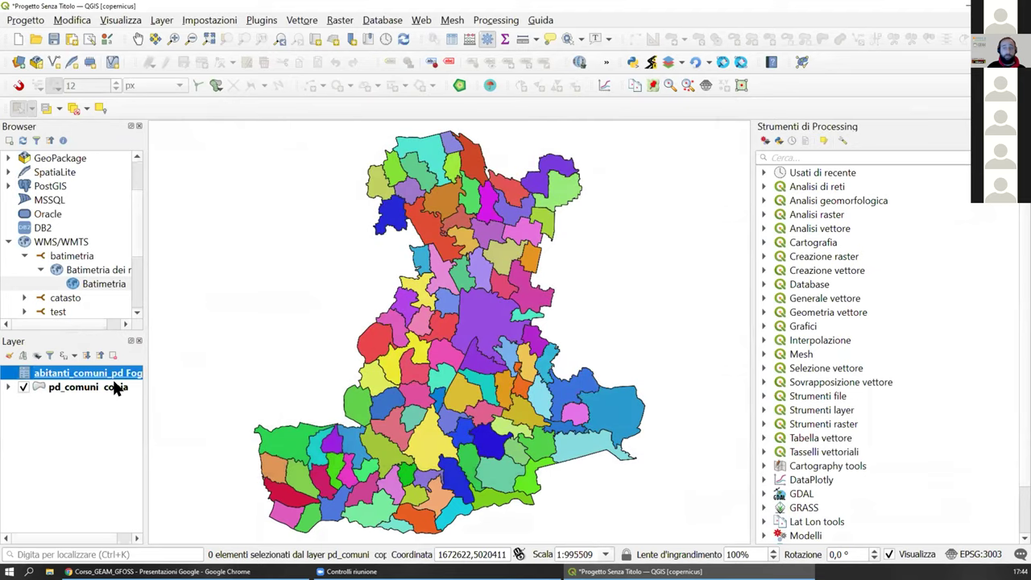
{"action": "left_click", "coordinate": [86, 421]}
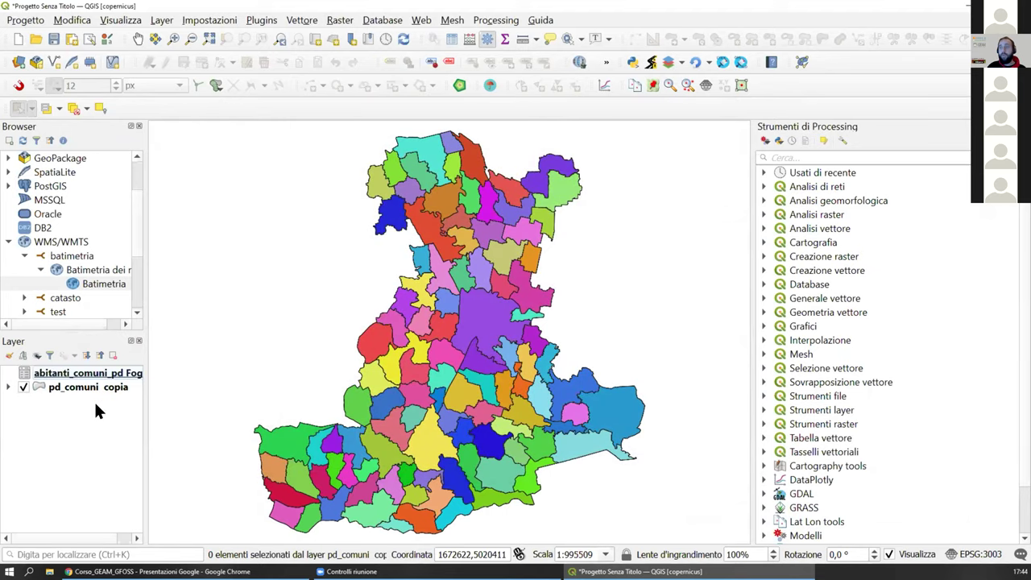
Step: Examine the fields in the abitanti_comuni_pd Foglio1 attribute table and close it
{"action": "right_click", "coordinate": [52, 375]}
{"action": "left_click", "coordinate": [82, 273]}
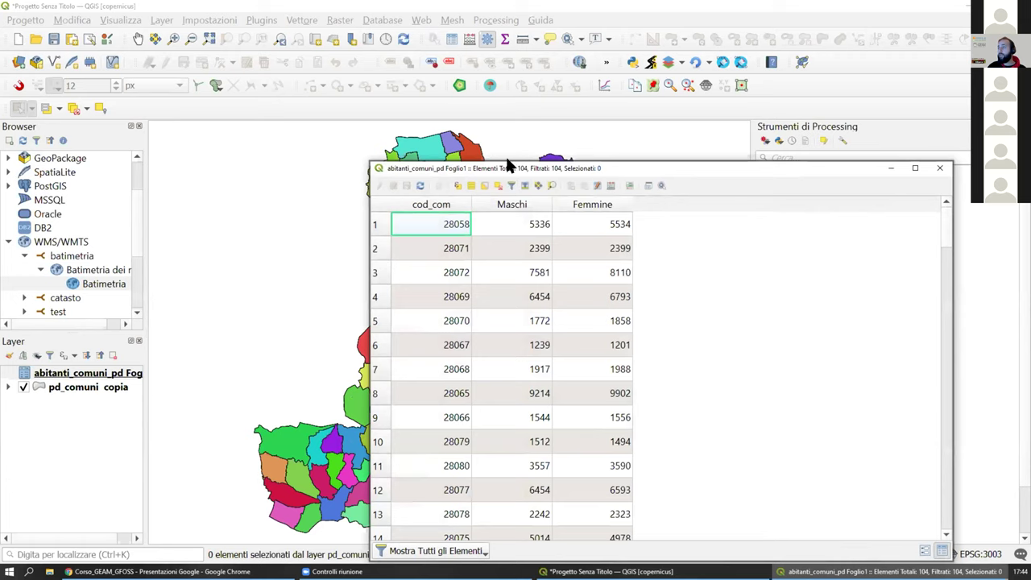
{"action": "left_click_drag", "start_coordinate": [512, 167], "coordinate": [444, 117]}
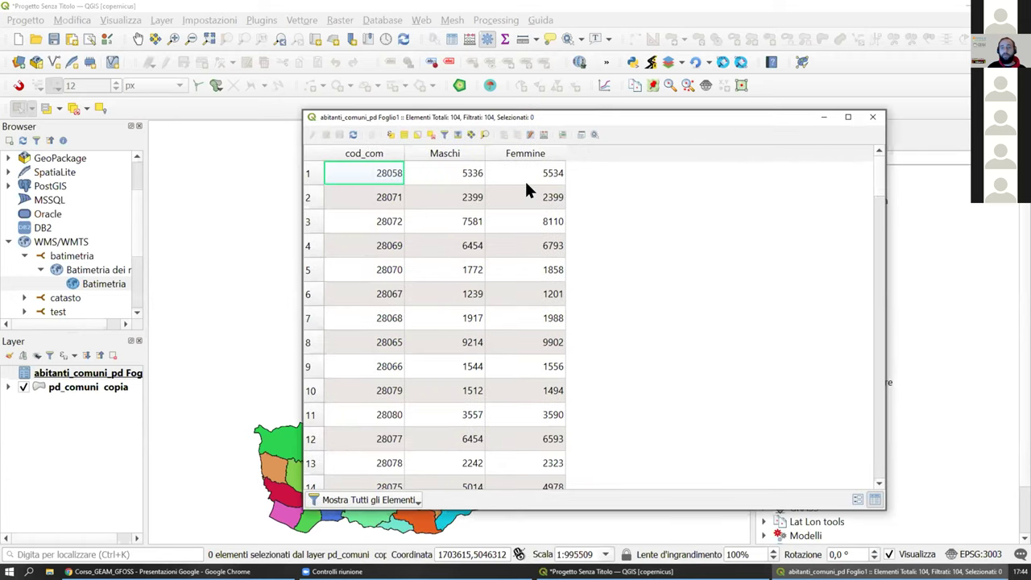
{"action": "left_click", "coordinate": [878, 117]}
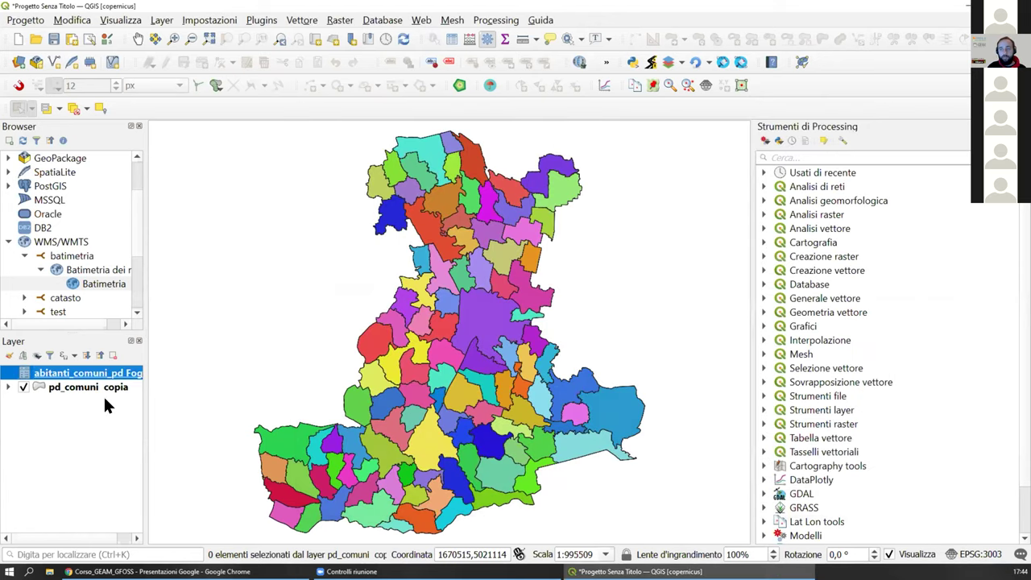
Step: Hide and show the pd_comuni copia layer again, then examine its attribute table for a municipality code field and close it
{"action": "left_click", "coordinate": [24, 387]}
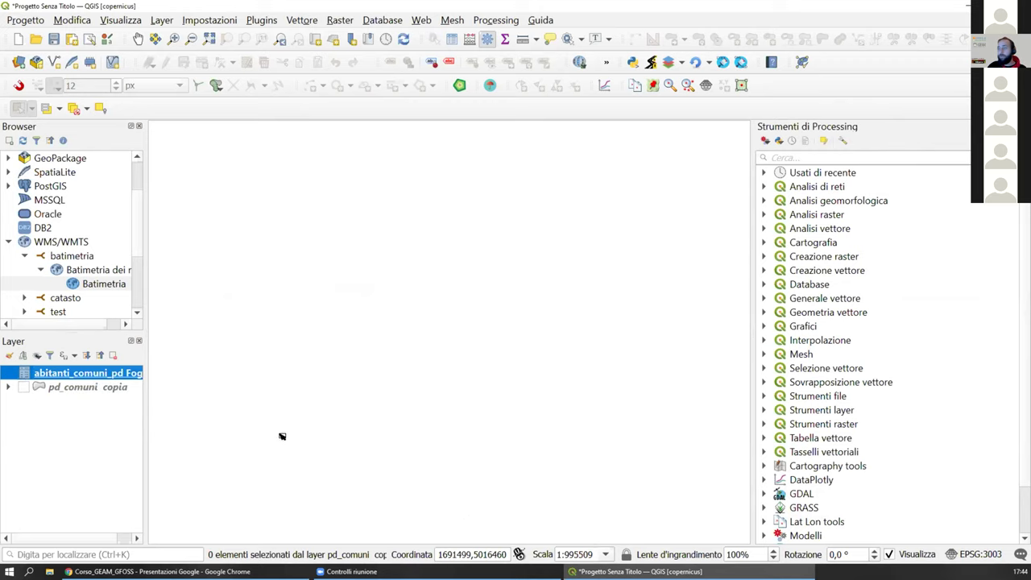
{"action": "left_click", "coordinate": [24, 387]}
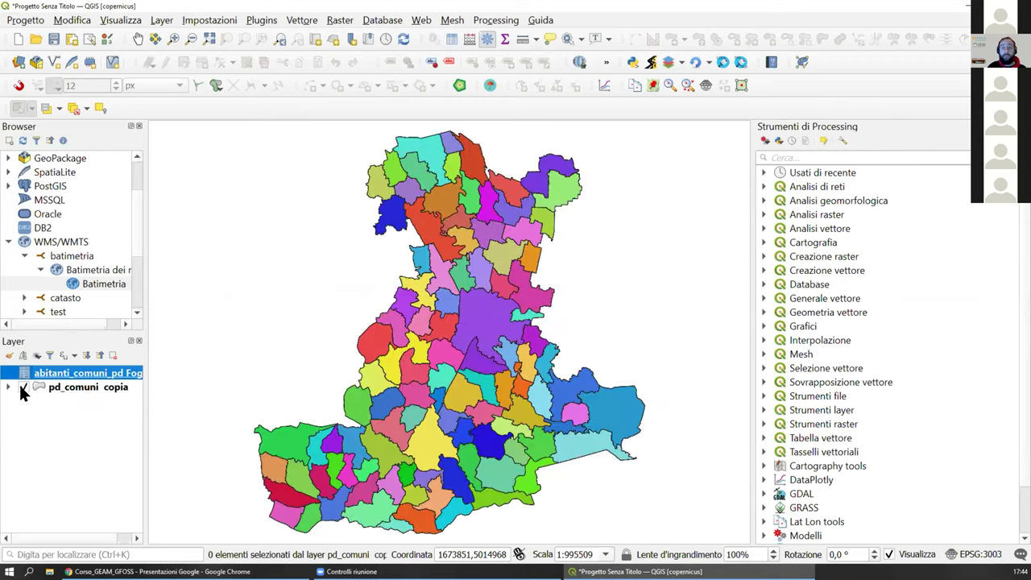
{"action": "right_click", "coordinate": [64, 389]}
{"action": "left_click", "coordinate": [124, 237]}
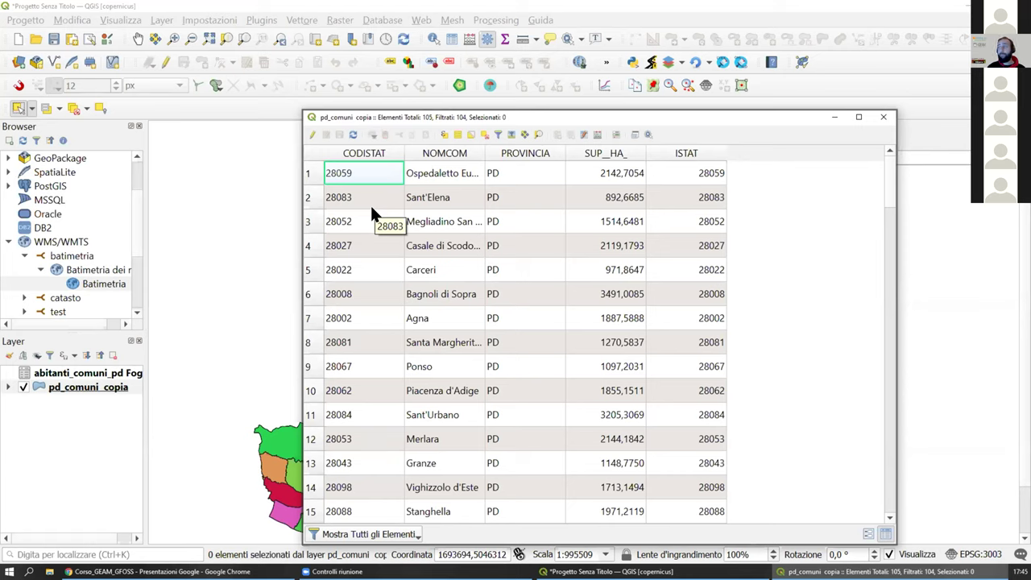
{"action": "left_click", "coordinate": [883, 117]}
Step: Add a join to the pd_comuni copia layer from abitanti_comuni_pd Foglio1, with join field cod_com and target field ISTAT
{"action": "right_click", "coordinate": [98, 388]}
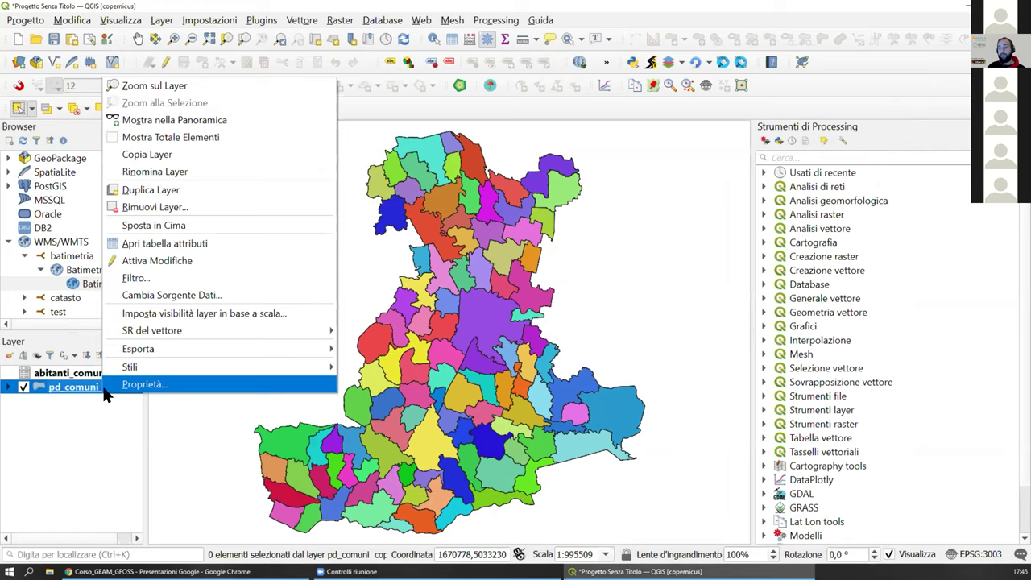
{"action": "mouse_move", "coordinate": [109, 364]}
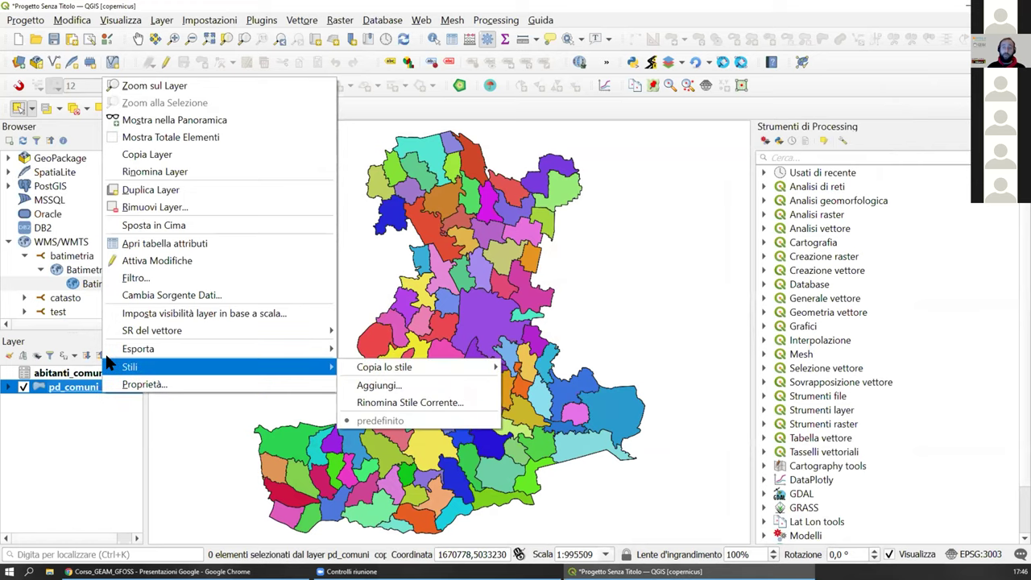
{"action": "left_click", "coordinate": [144, 384]}
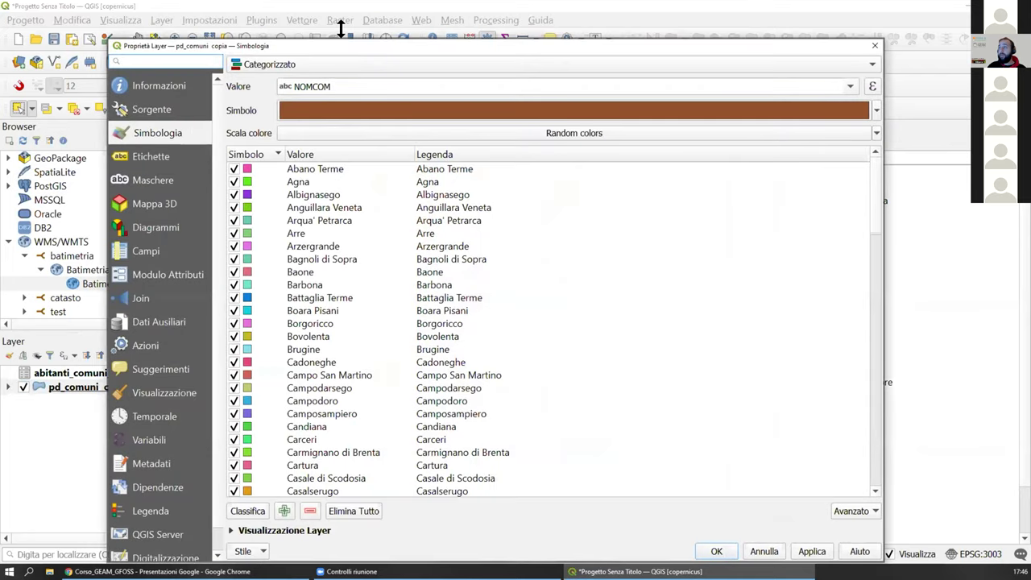
{"action": "left_click_drag", "start_coordinate": [341, 29], "coordinate": [366, 40]}
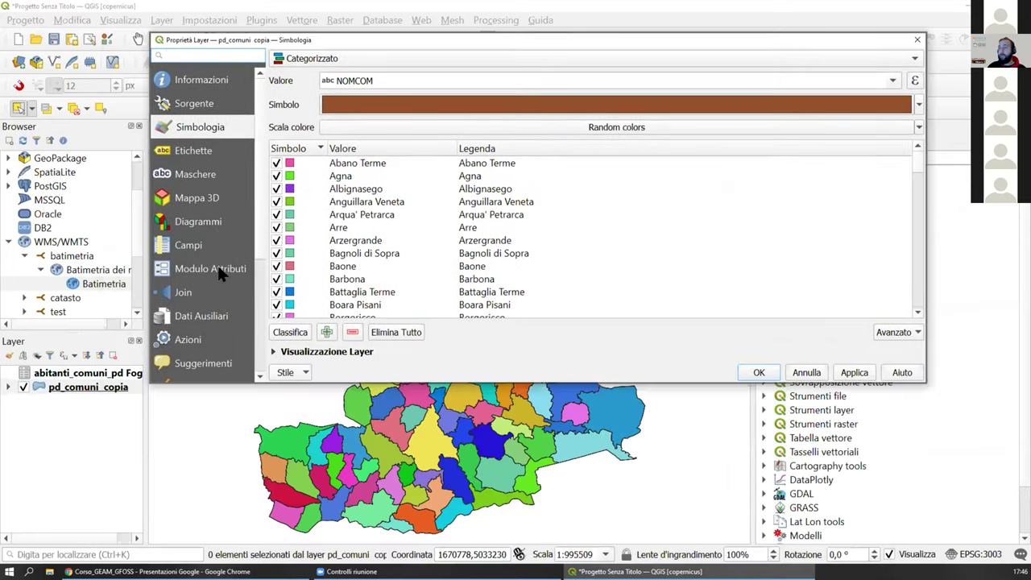
{"action": "left_click", "coordinate": [202, 292]}
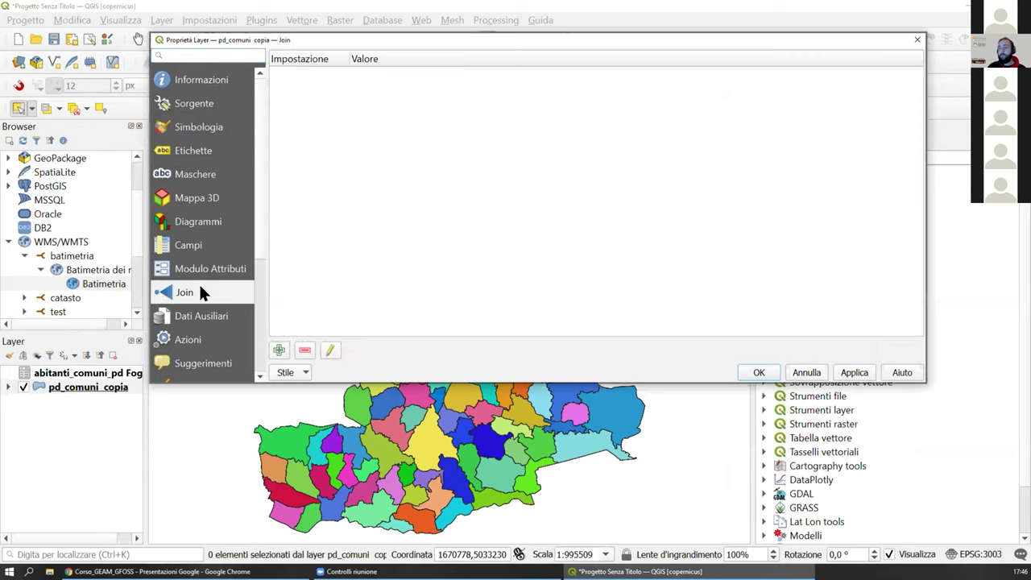
{"action": "left_click", "coordinate": [280, 352]}
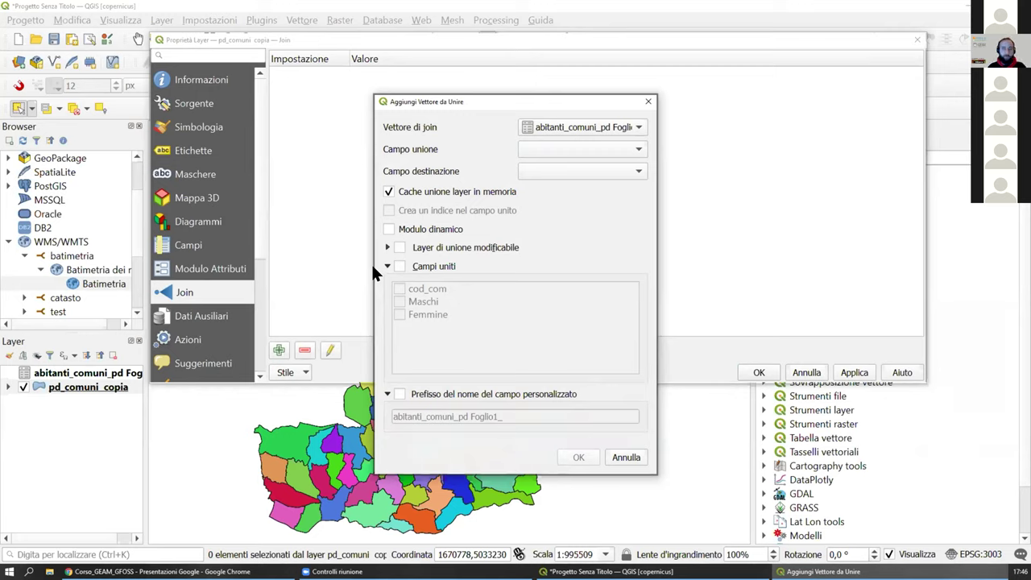
{"action": "left_click", "coordinate": [551, 127]}
{"action": "left_click", "coordinate": [550, 127]}
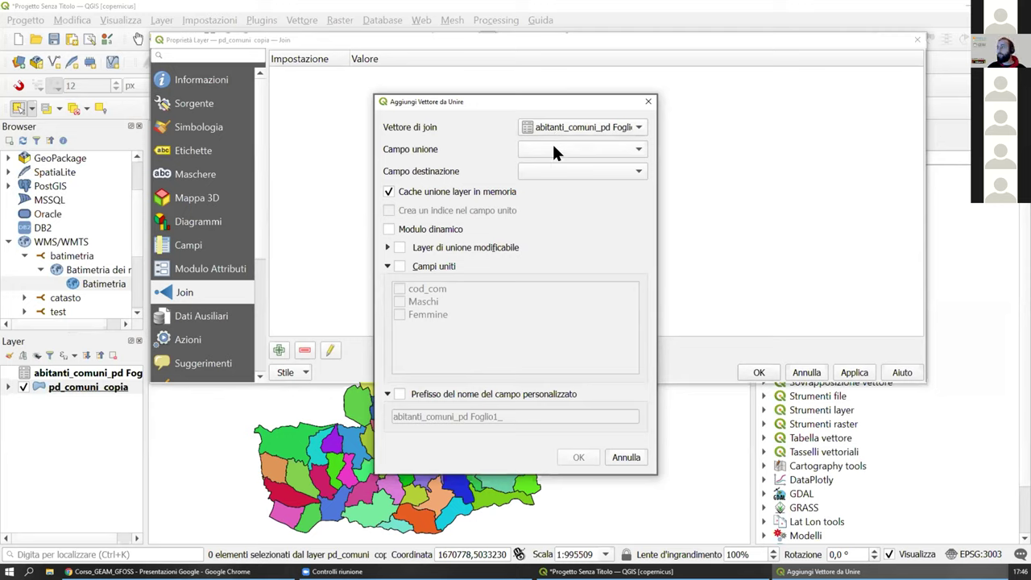
{"action": "left_click", "coordinate": [553, 151]}
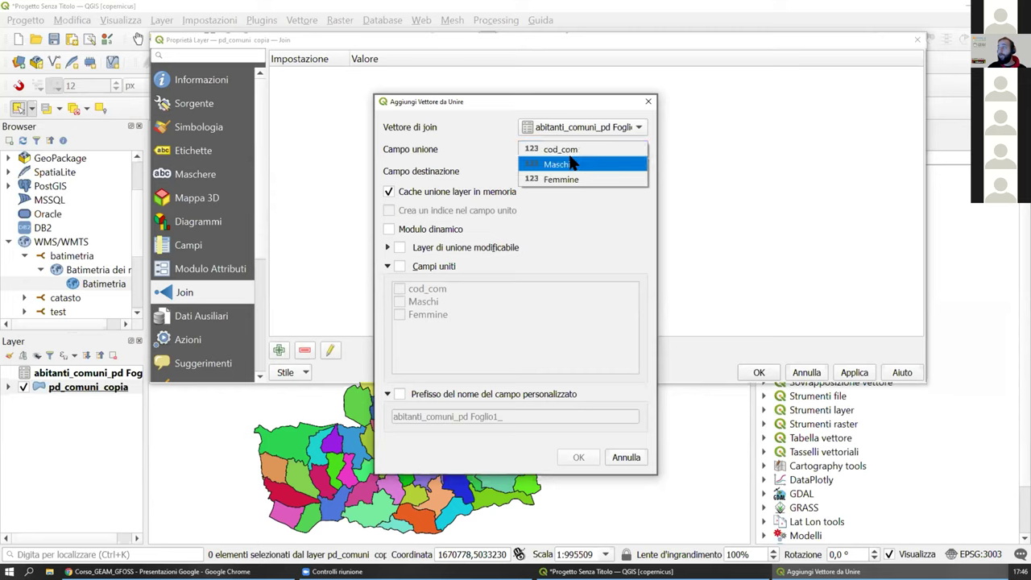
{"action": "left_click", "coordinate": [585, 153]}
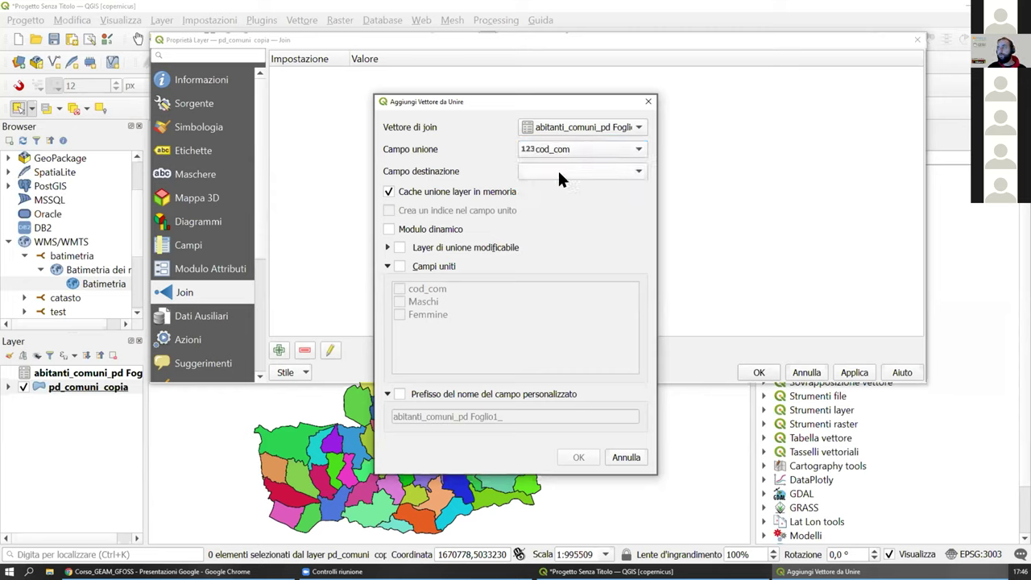
{"action": "left_click", "coordinate": [557, 169]}
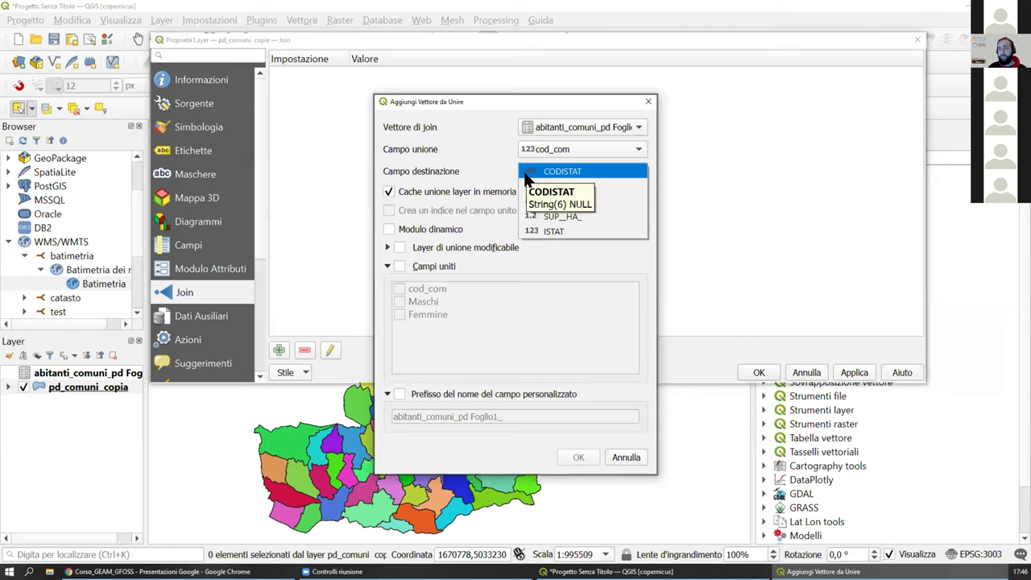
{"action": "left_click", "coordinate": [554, 232]}
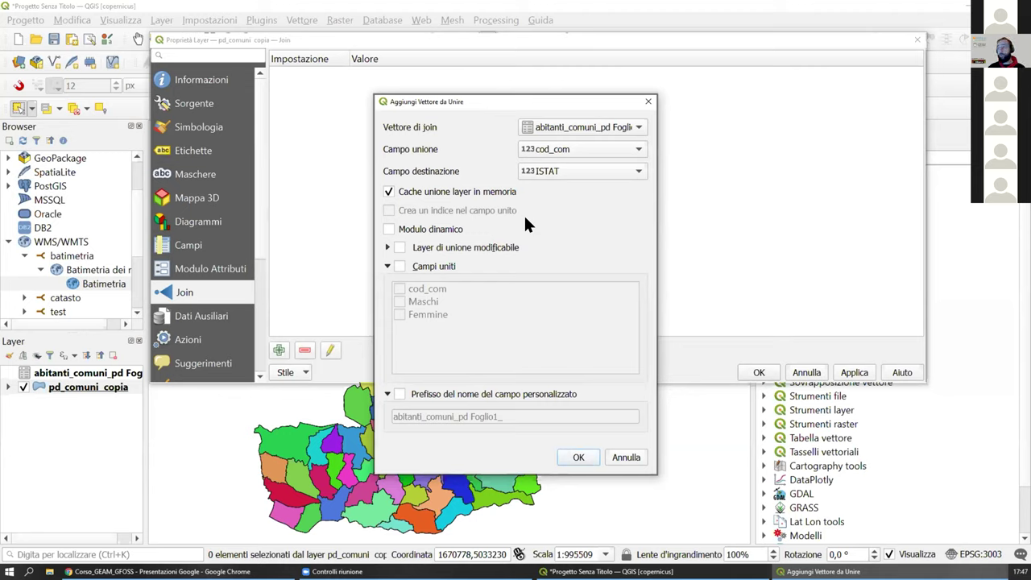
Step: Restrict the joined fields to Maschi and Femmine, leaving the join layer non-editable
{"action": "left_click", "coordinate": [400, 247]}
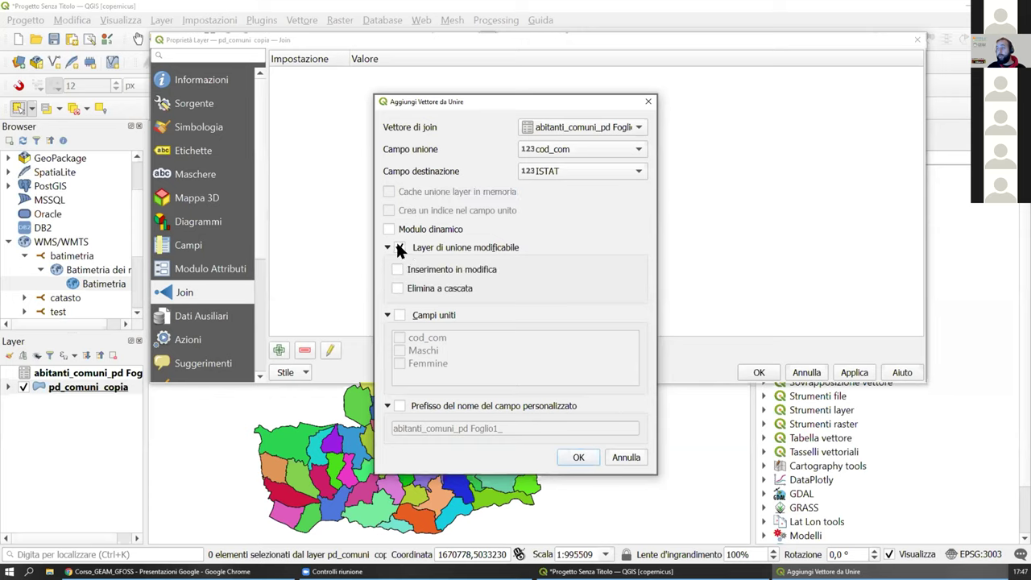
{"action": "left_click", "coordinate": [397, 247]}
{"action": "left_click", "coordinate": [400, 266]}
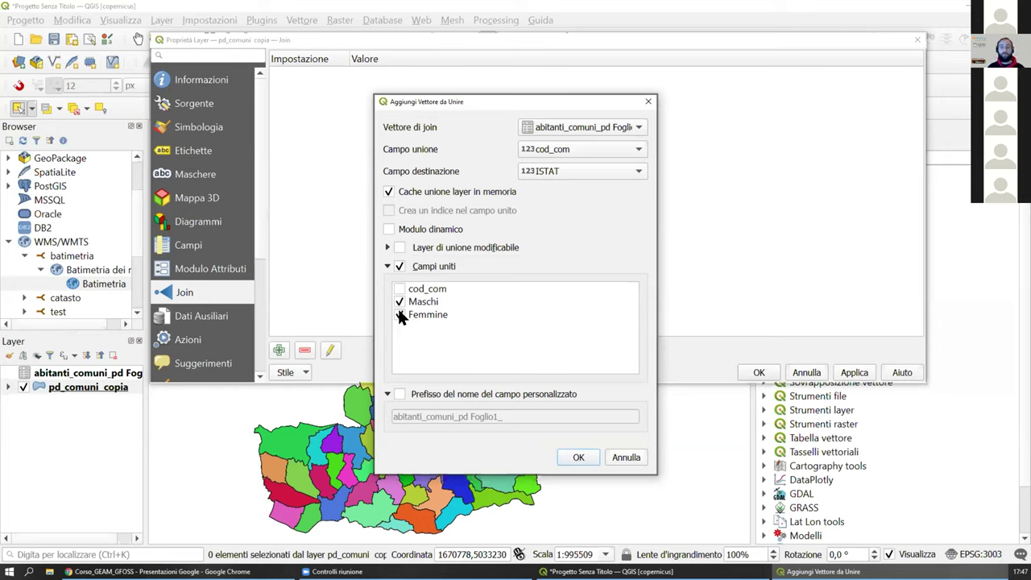
Step: Set the custom field name prefix to J_ and confirm the join and the layer properties
{"action": "left_click", "coordinate": [445, 393]}
{"action": "left_click_drag", "start_coordinate": [533, 415], "coordinate": [383, 409]}
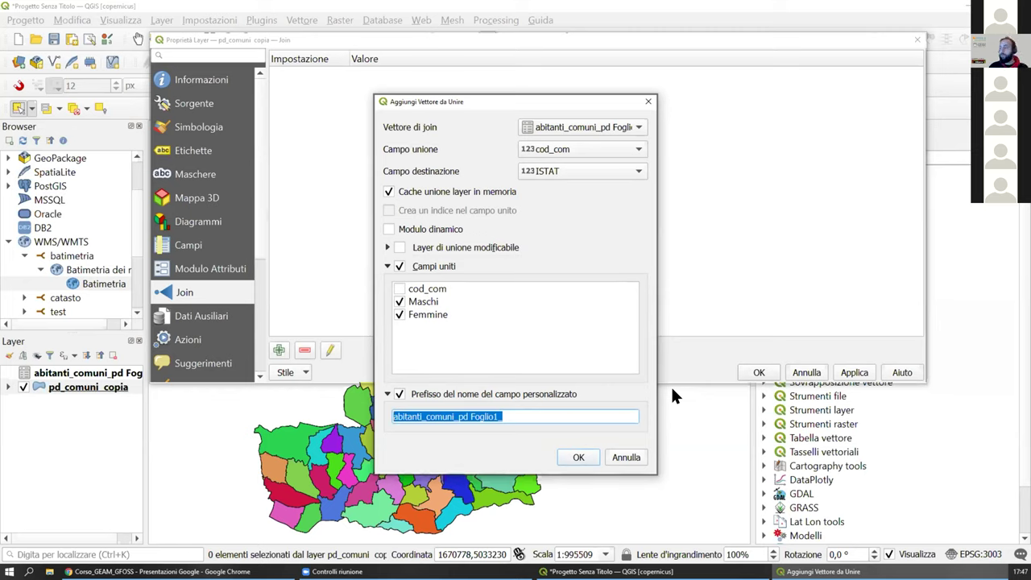
{"action": "key", "text": "BackSpace"}
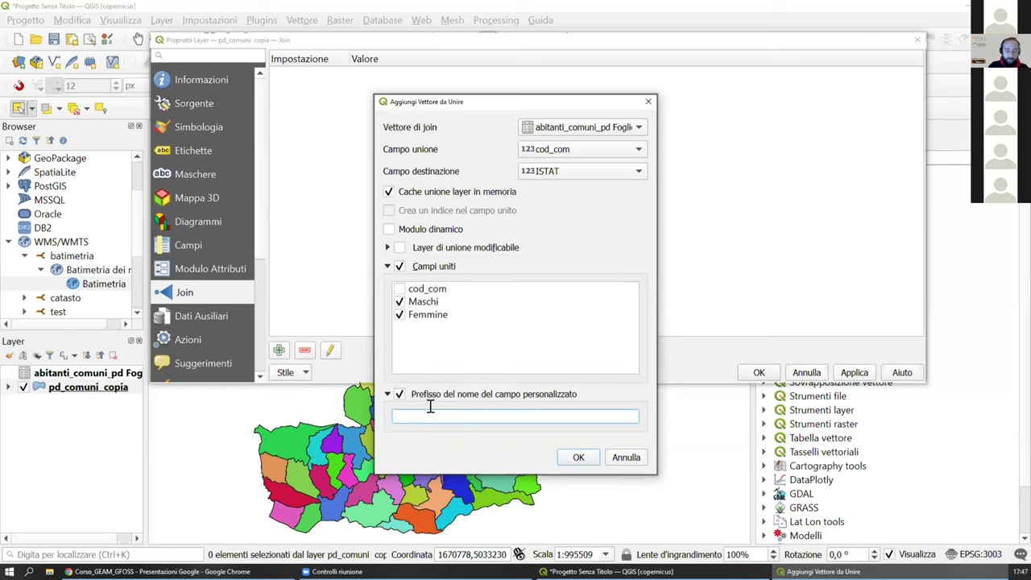
{"action": "type", "text": "J"}
{"action": "type", "text": "_"}
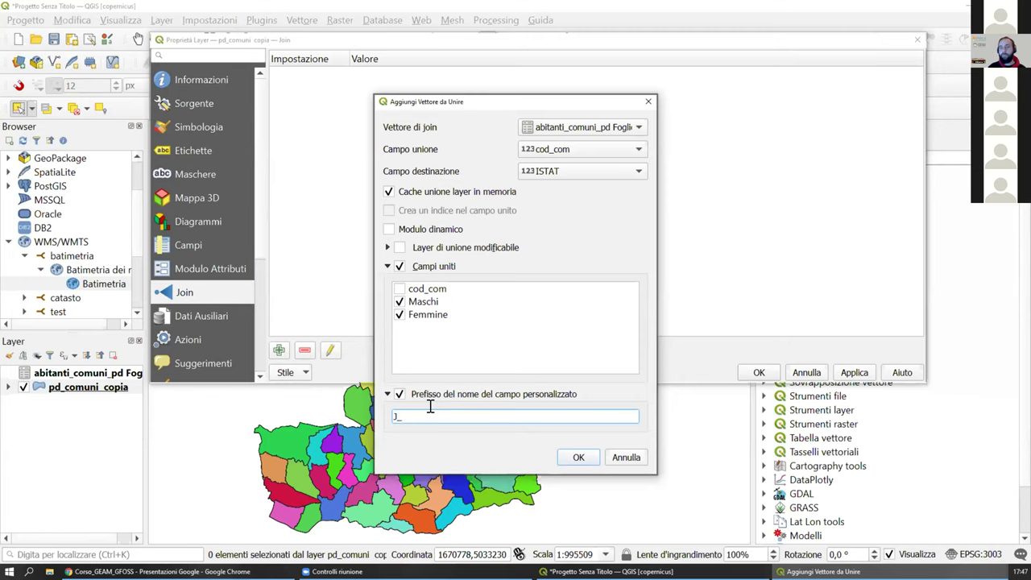
{"action": "left_click", "coordinate": [580, 456]}
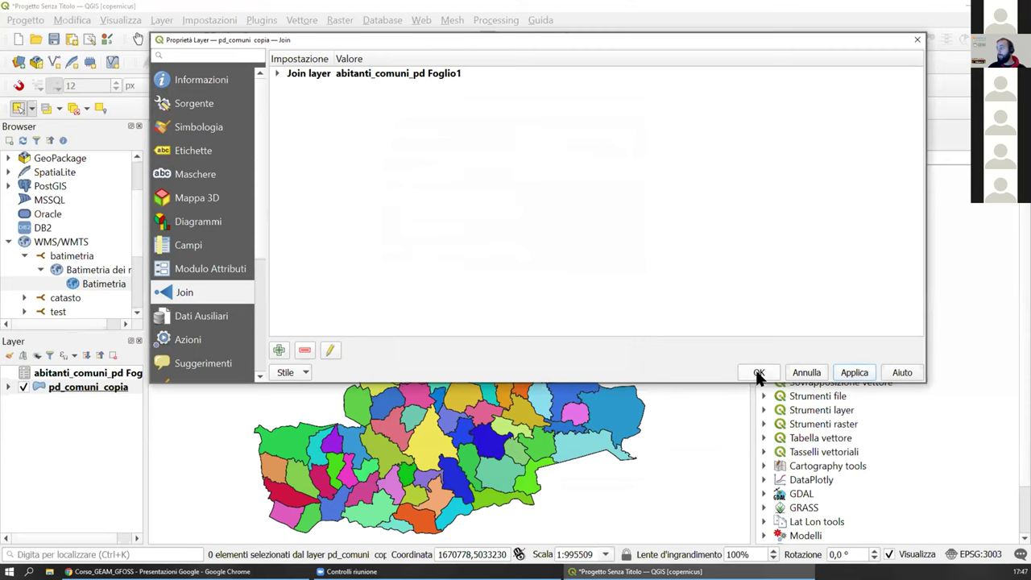
{"action": "left_click", "coordinate": [758, 372]}
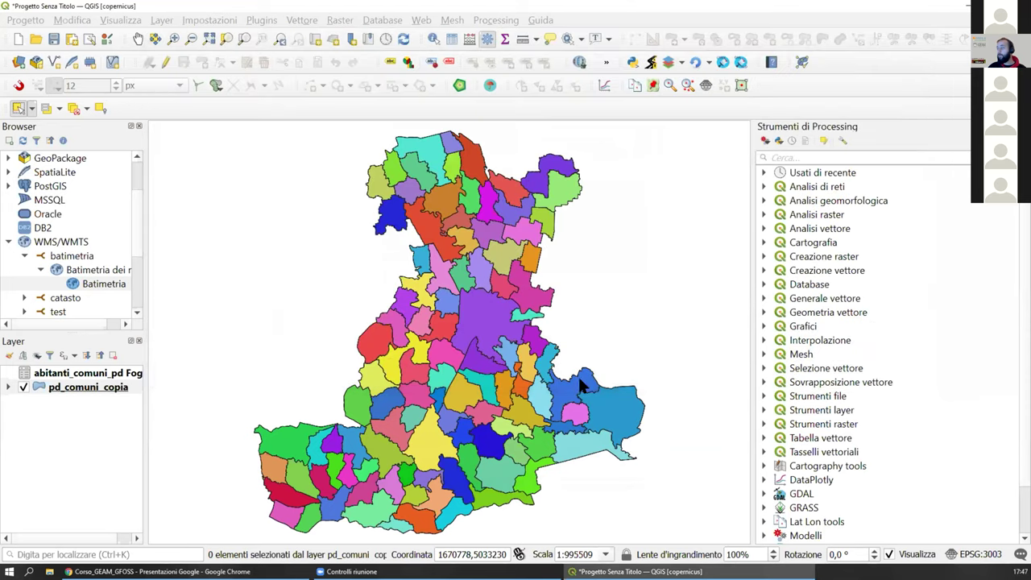
Step: Examine the joined population columns in the pd_comuni copia attribute table, enlarging its window, and close it
{"action": "right_click", "coordinate": [94, 387]}
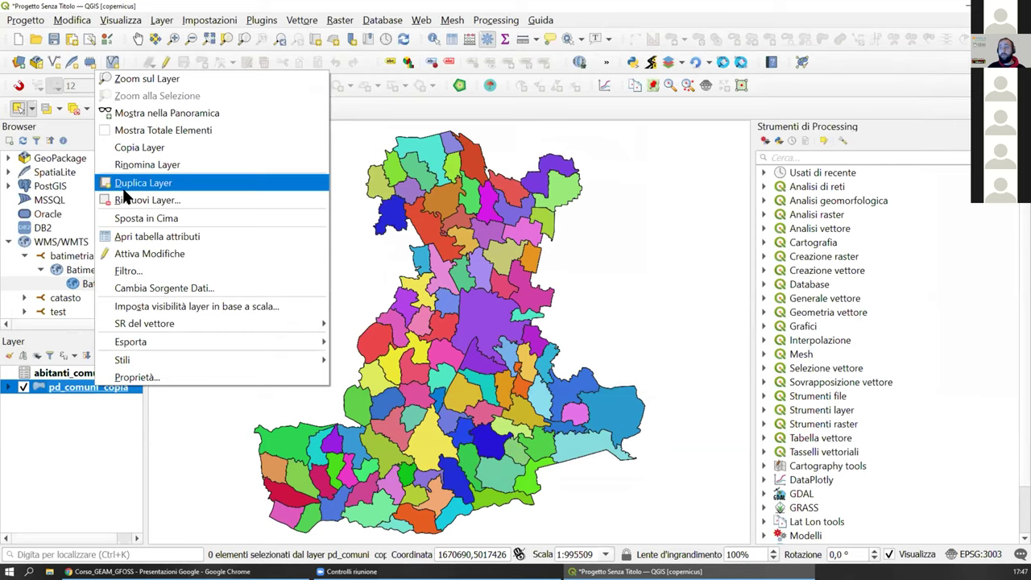
{"action": "left_click", "coordinate": [131, 238]}
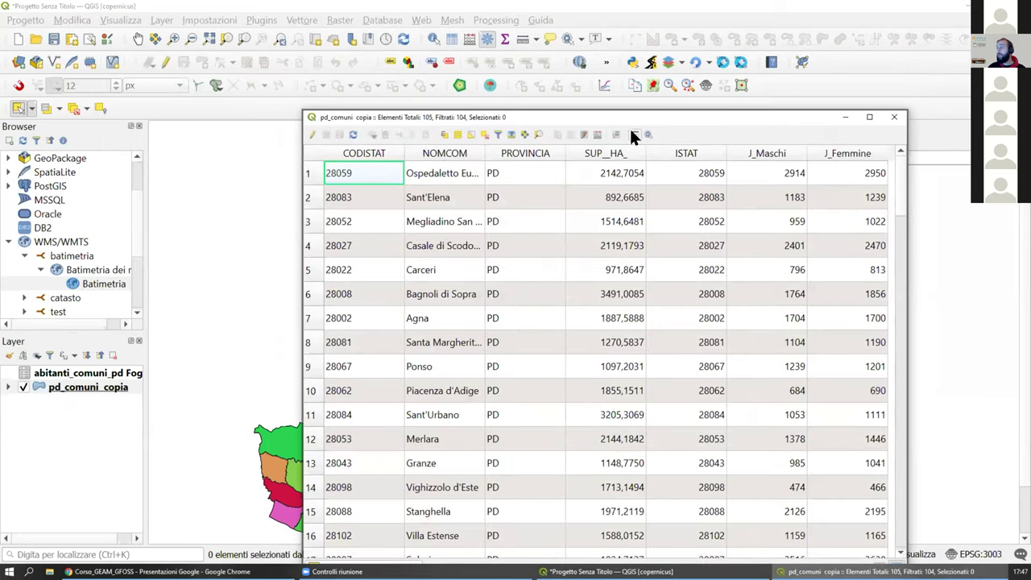
{"action": "left_click_drag", "start_coordinate": [620, 119], "coordinate": [376, 74]}
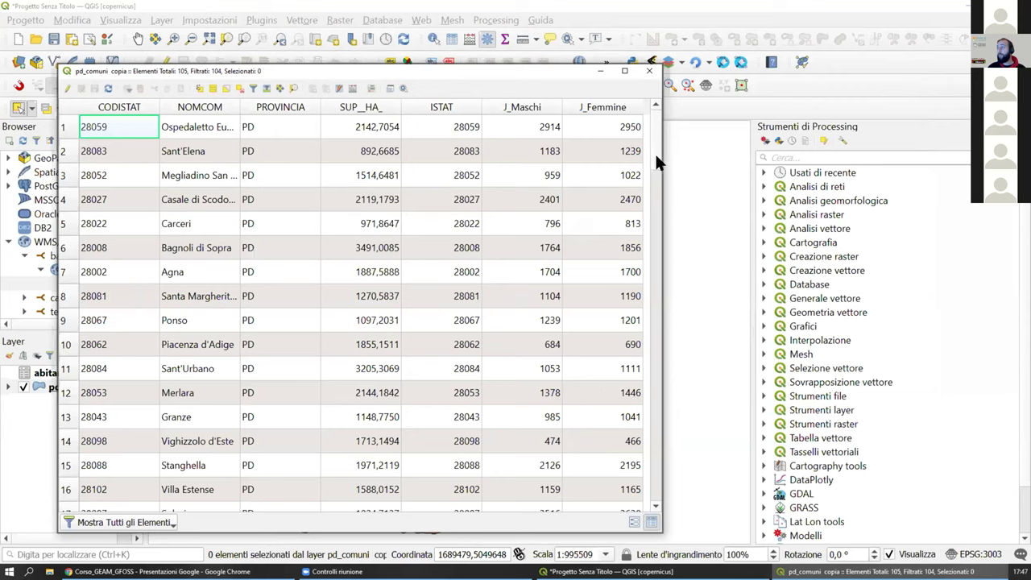
{"action": "left_click_drag", "start_coordinate": [652, 151], "coordinate": [780, 151]}
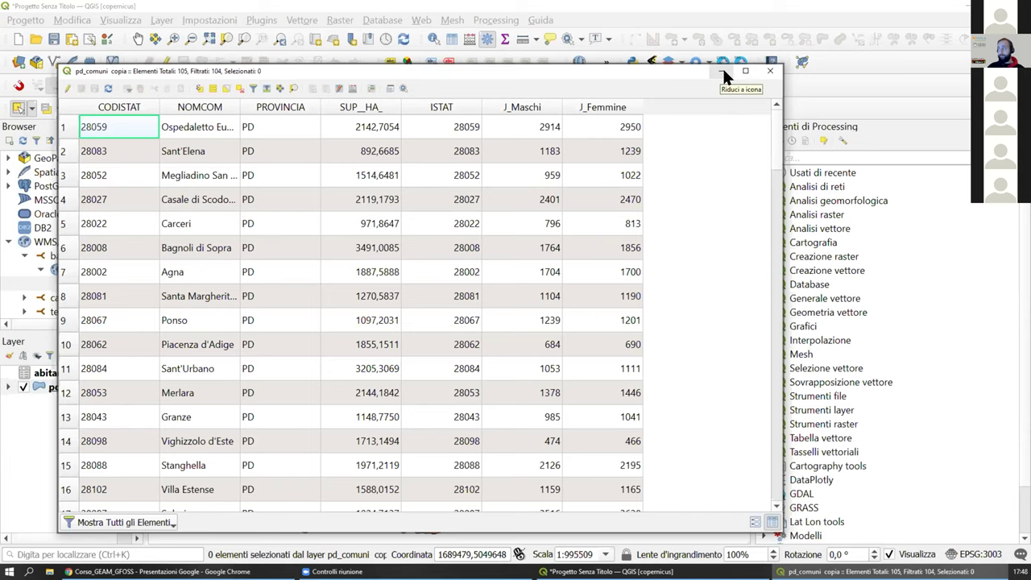
{"action": "left_click", "coordinate": [768, 74]}
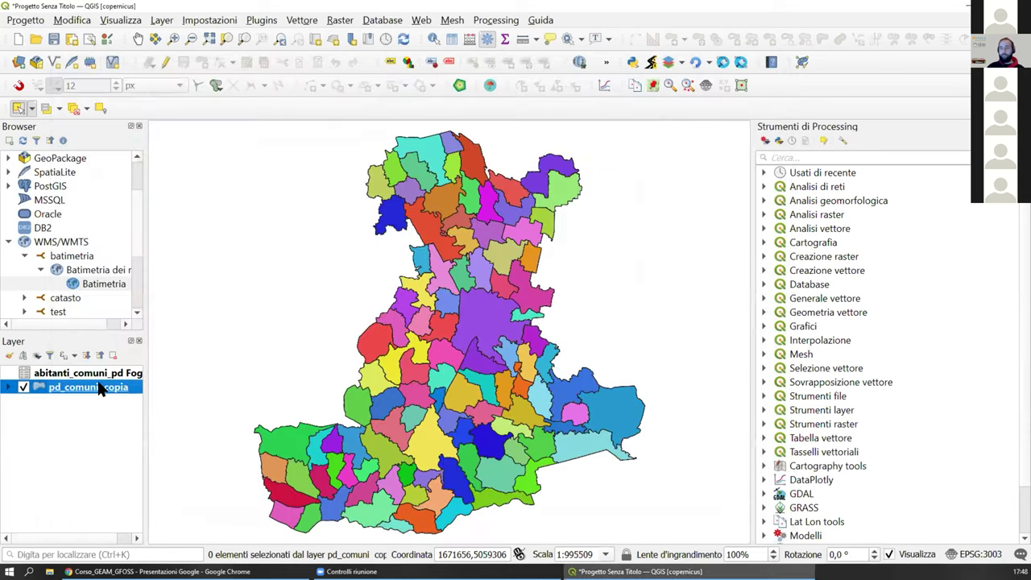
{"action": "right_click", "coordinate": [101, 389]}
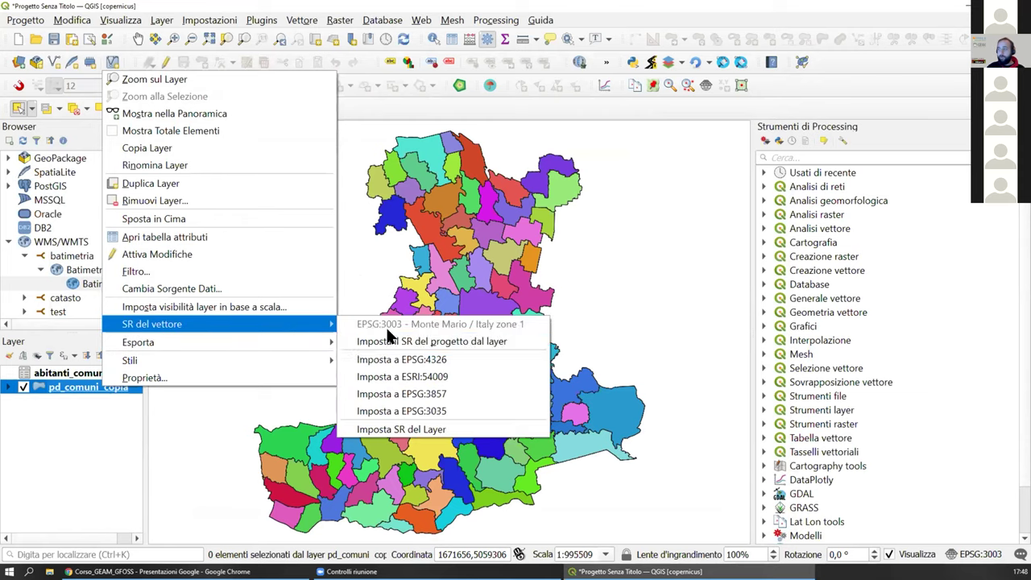
{"action": "mouse_move", "coordinate": [287, 344]}
{"action": "left_click", "coordinate": [399, 343]}
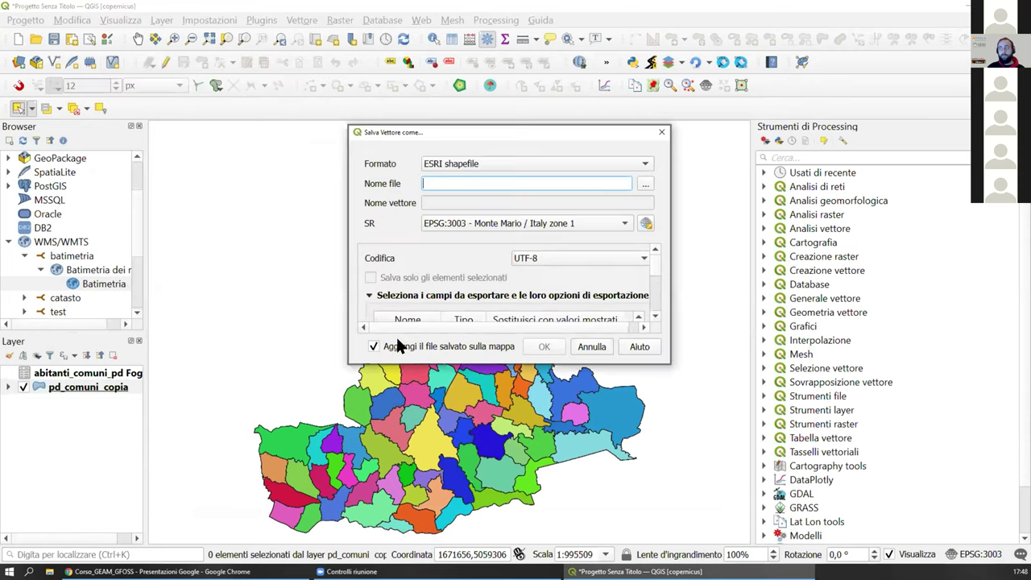
{"action": "left_click", "coordinate": [663, 135]}
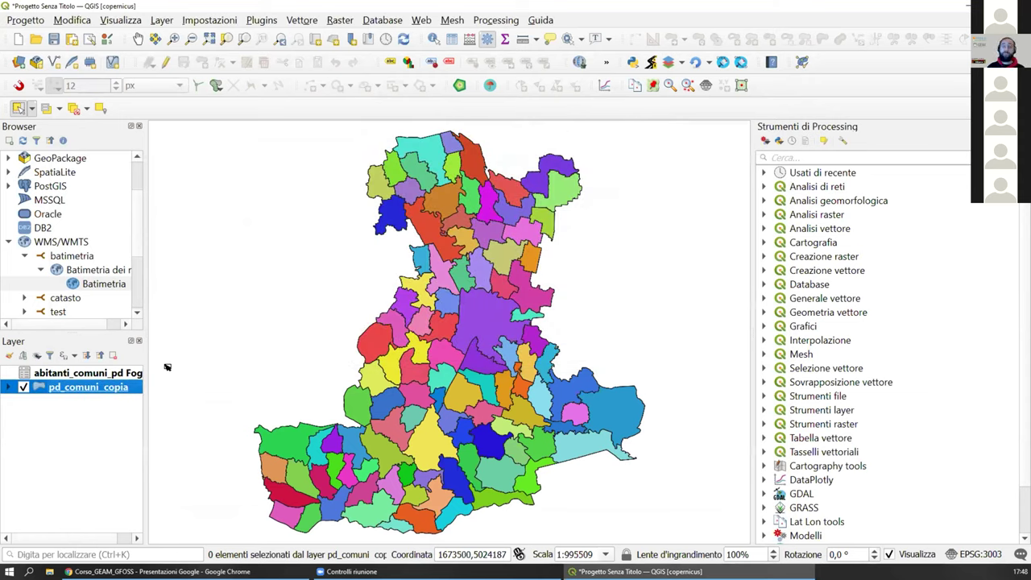
Step: Open the pd_comuni copia attribute table and reposition and shrink its window over the map
{"action": "right_click", "coordinate": [90, 389]}
{"action": "left_click", "coordinate": [104, 231]}
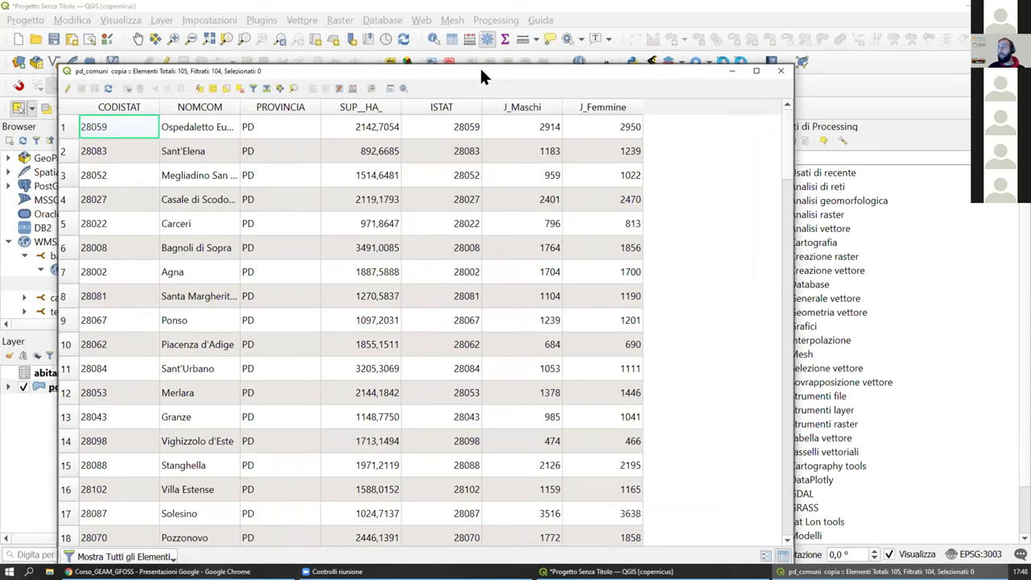
{"action": "left_click_drag", "start_coordinate": [481, 76], "coordinate": [567, 52]}
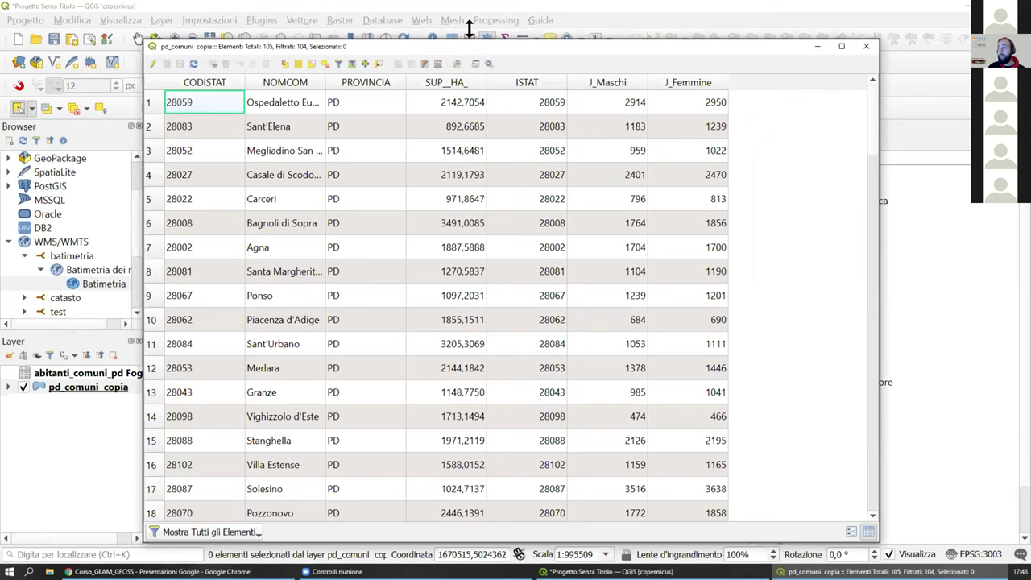
{"action": "left_click_drag", "start_coordinate": [469, 29], "coordinate": [441, 64]}
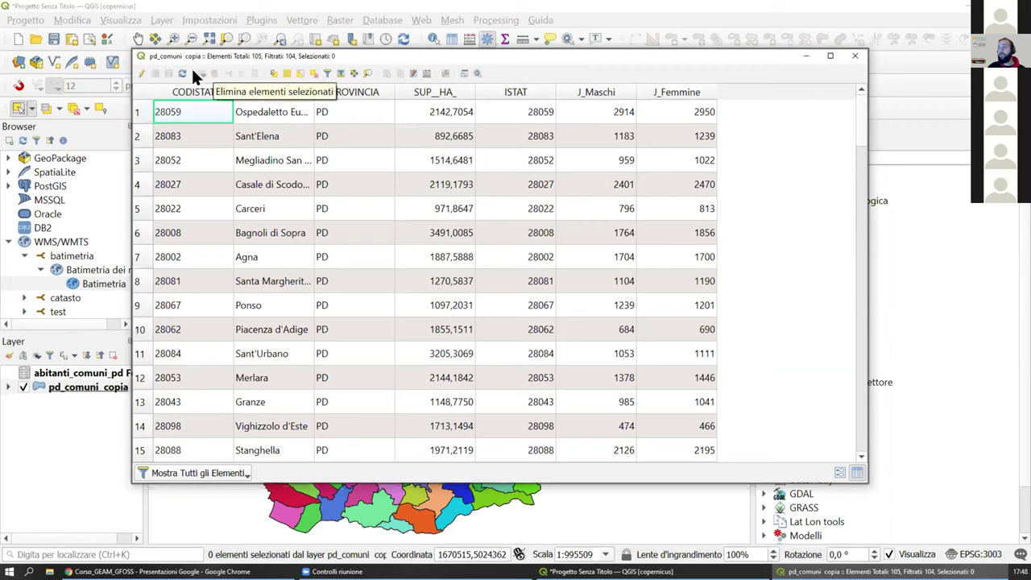
Step: Open the field calculator for pd_comuni copia and define a new integer field named pop_tot
{"action": "left_click", "coordinate": [427, 75]}
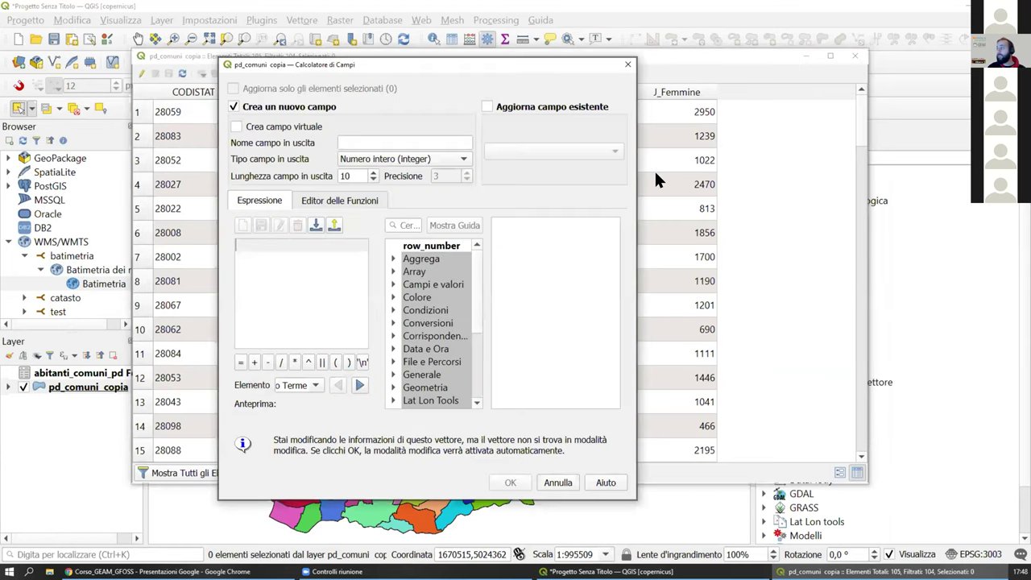
{"action": "left_click_drag", "start_coordinate": [623, 162], "coordinate": [764, 165]}
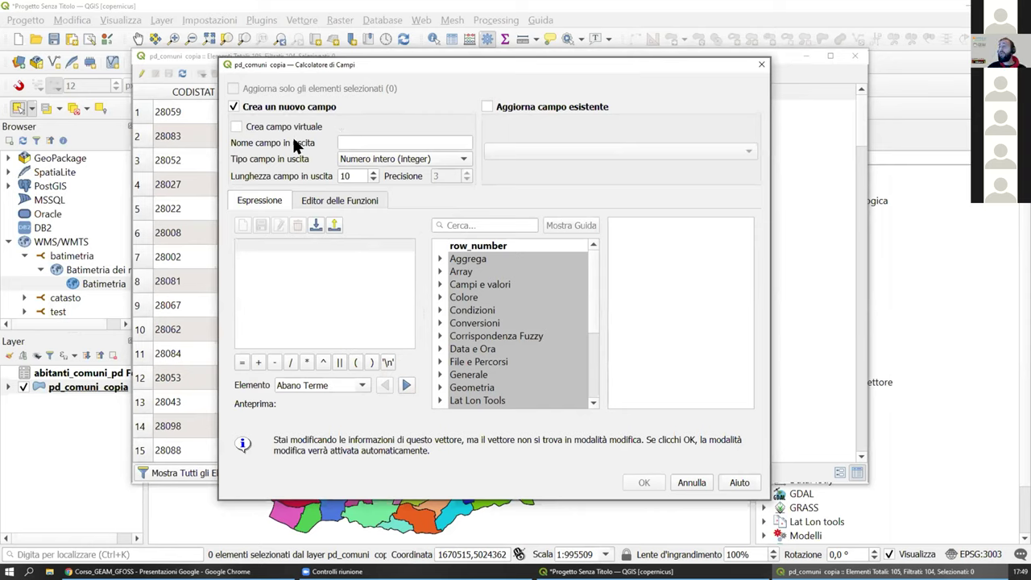
{"action": "left_click", "coordinate": [354, 139]}
{"action": "type", "text": "pop_tot"}
{"action": "left_click", "coordinate": [419, 160]}
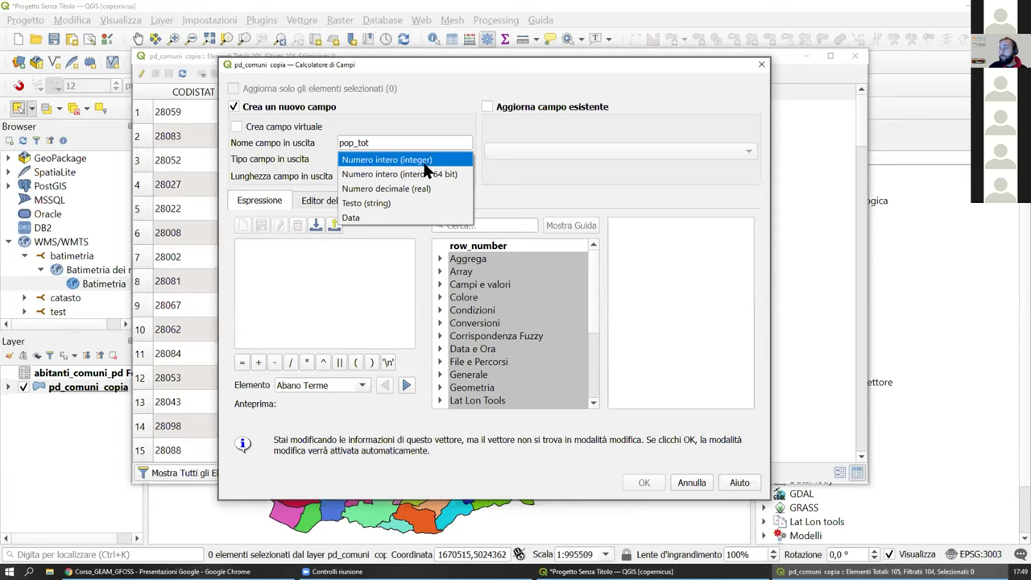
{"action": "left_click", "coordinate": [424, 163]}
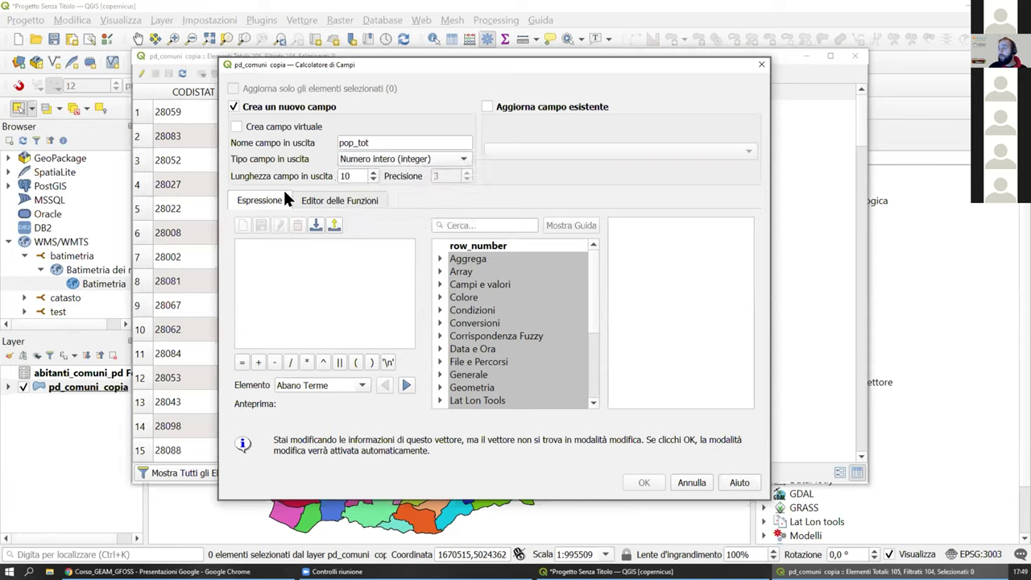
Step: Calculate pop_tot with the expression "J_Maschi" + "J_Femmine" and create the field
{"action": "left_click", "coordinate": [279, 259]}
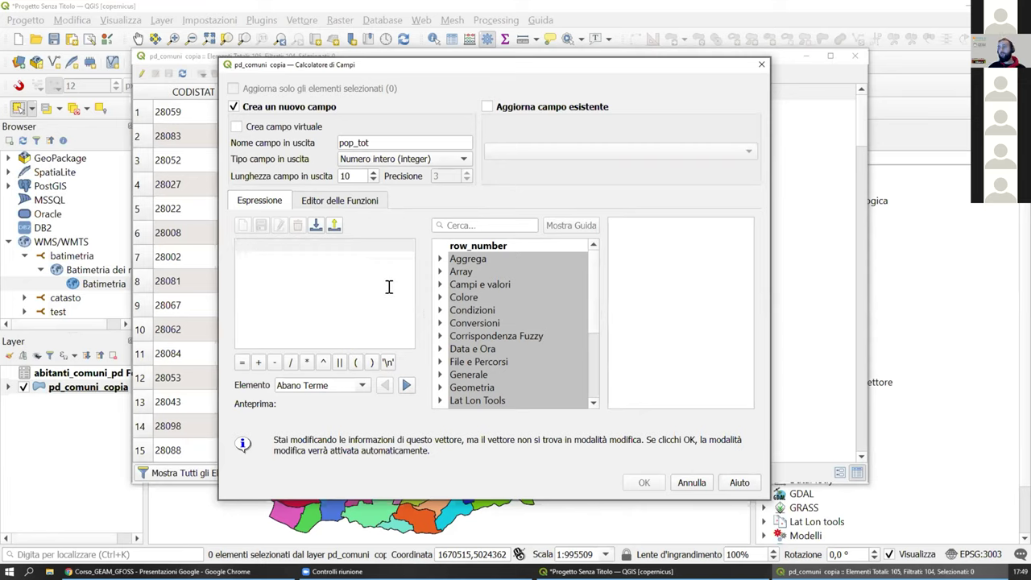
{"action": "left_click", "coordinate": [440, 286]}
{"action": "left_click_drag", "start_coordinate": [593, 281], "coordinate": [584, 290]}
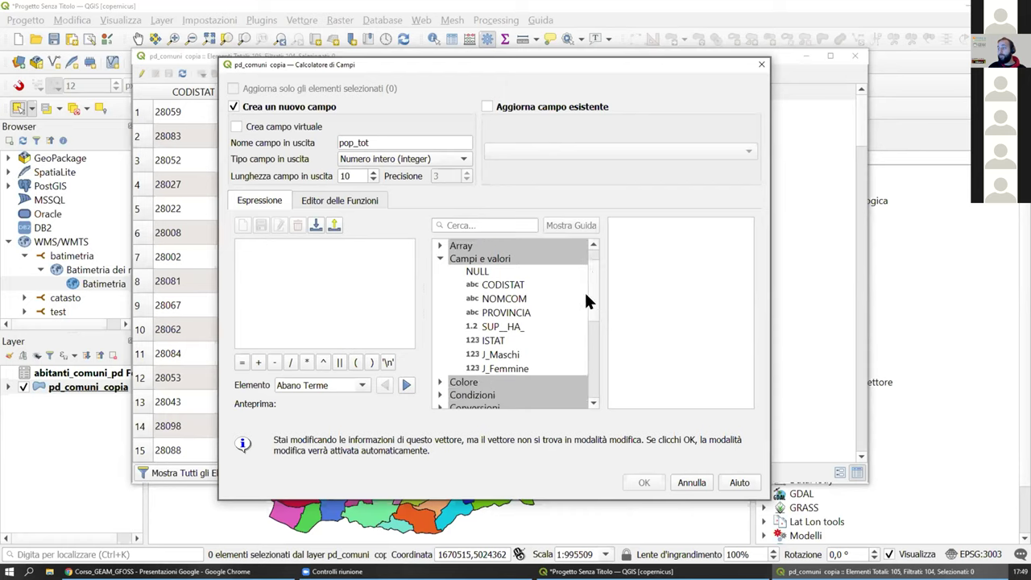
{"action": "double_click", "coordinate": [503, 355]}
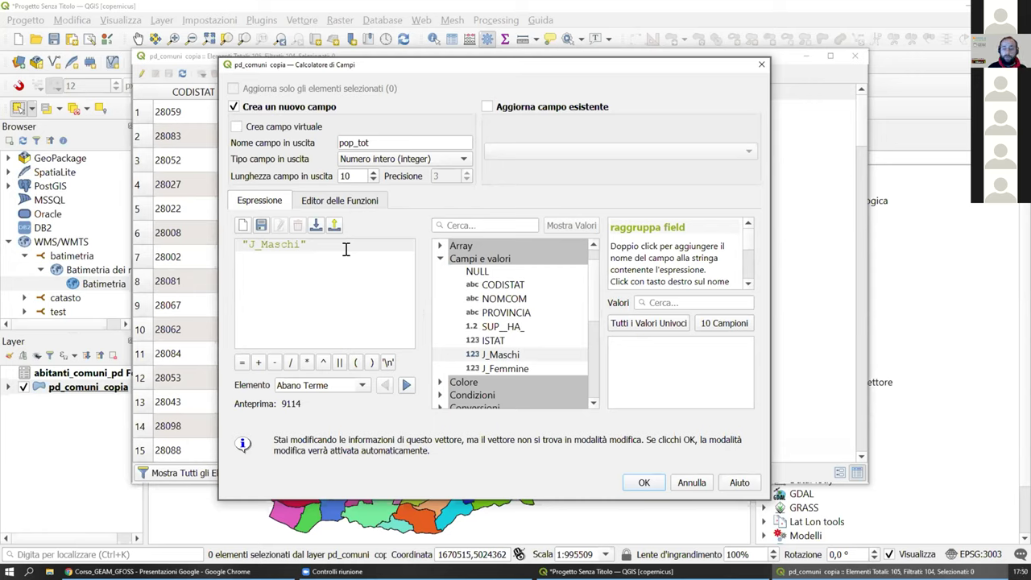
{"action": "type", "text": "+"}
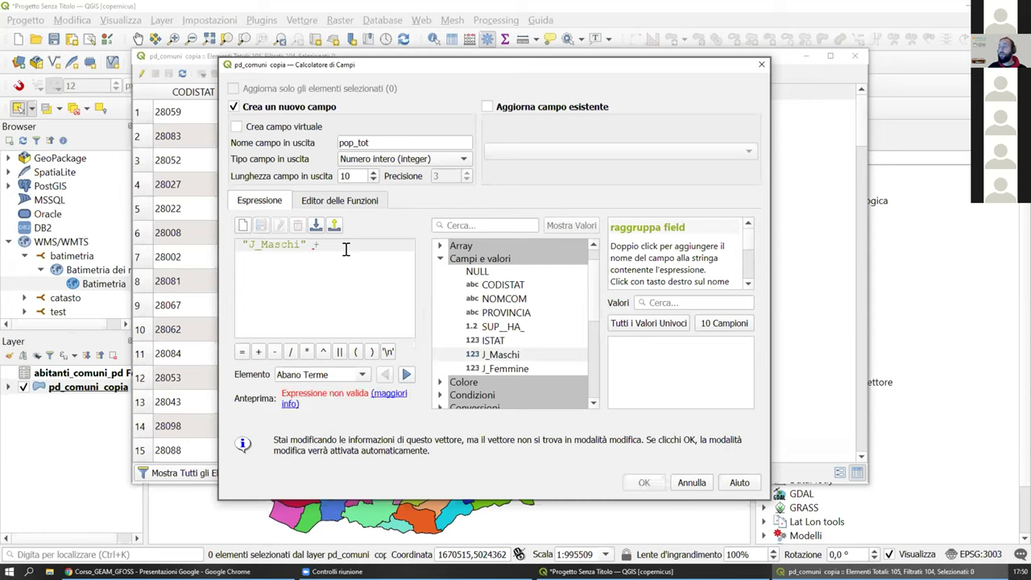
{"action": "double_click", "coordinate": [499, 367]}
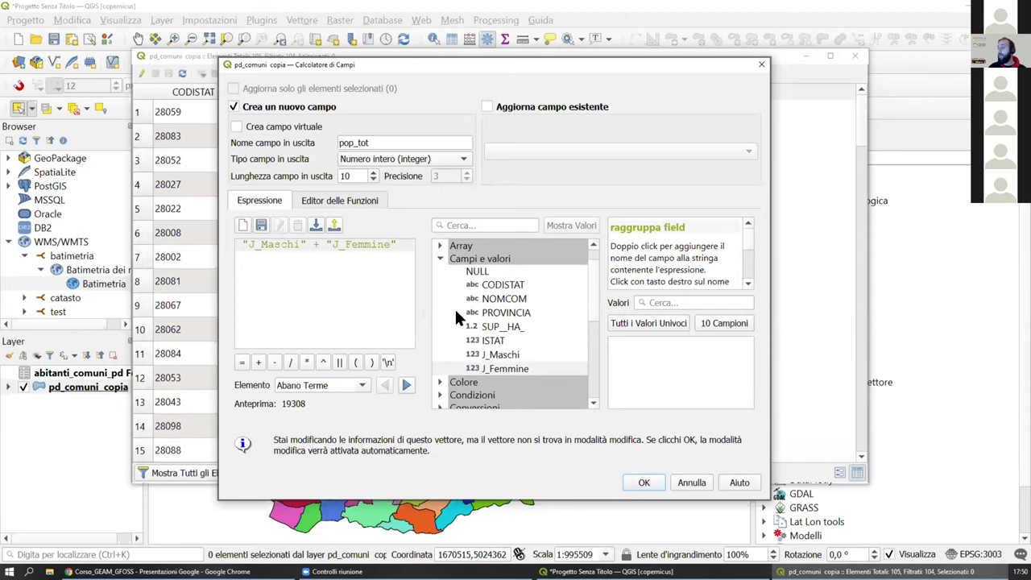
{"action": "left_click", "coordinate": [644, 481]}
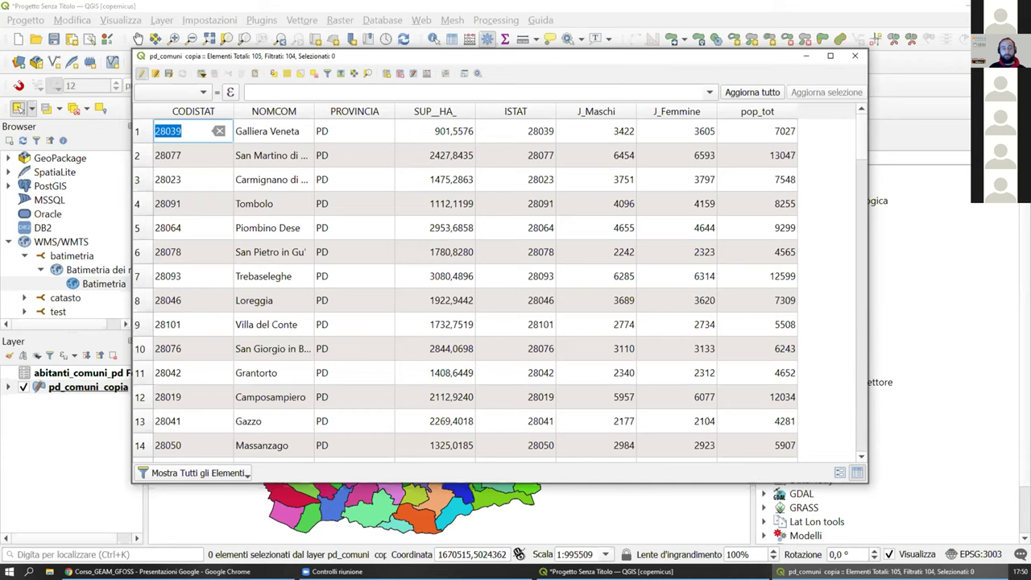
Step: Review the join settings in the pd_comuni copia layer properties and the options for adding a join, leaving both without changes
{"action": "key", "text": "alt+Tab"}
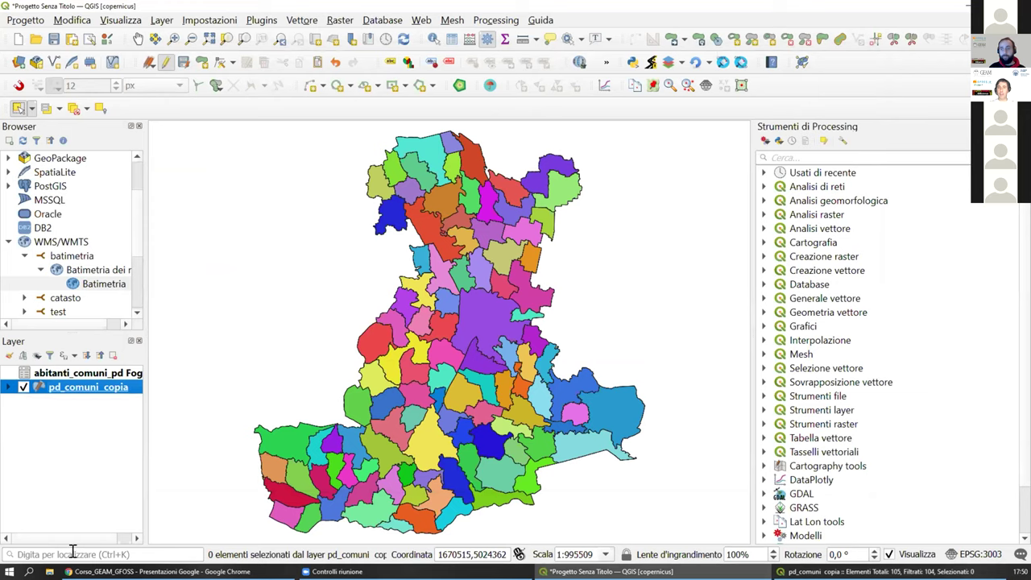
{"action": "left_click", "coordinate": [165, 62]}
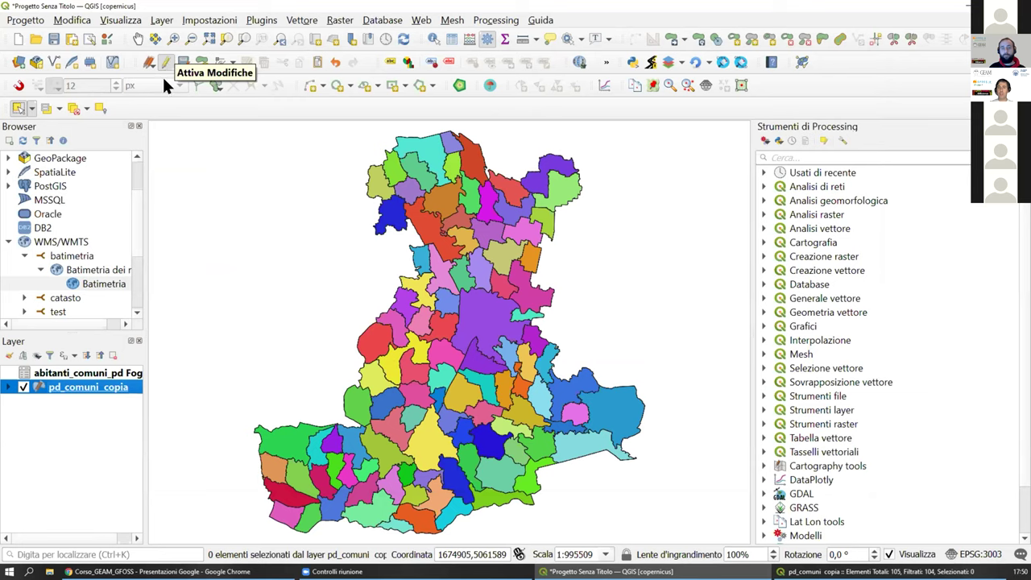
{"action": "right_click", "coordinate": [106, 395]}
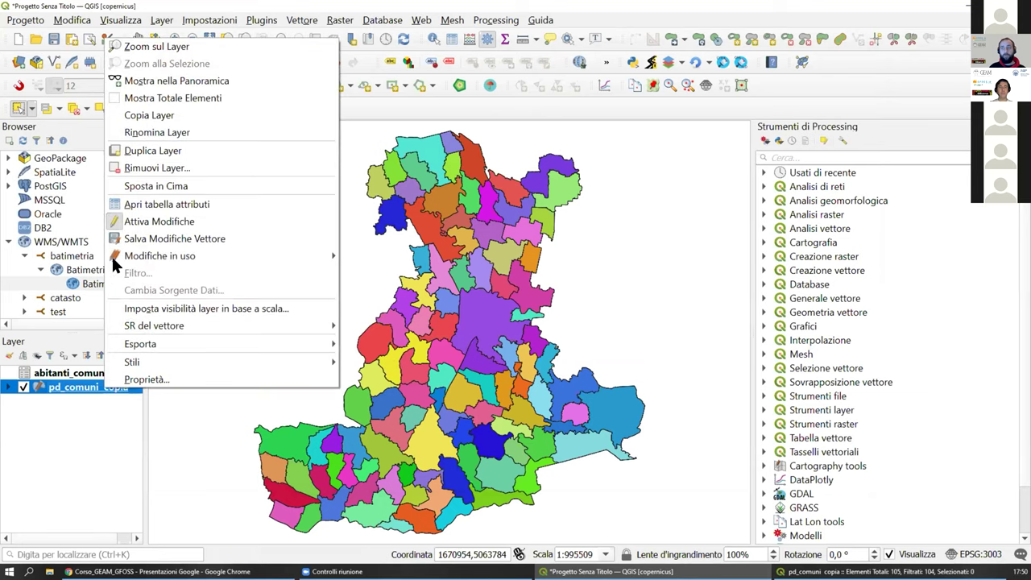
{"action": "left_click", "coordinate": [152, 379]}
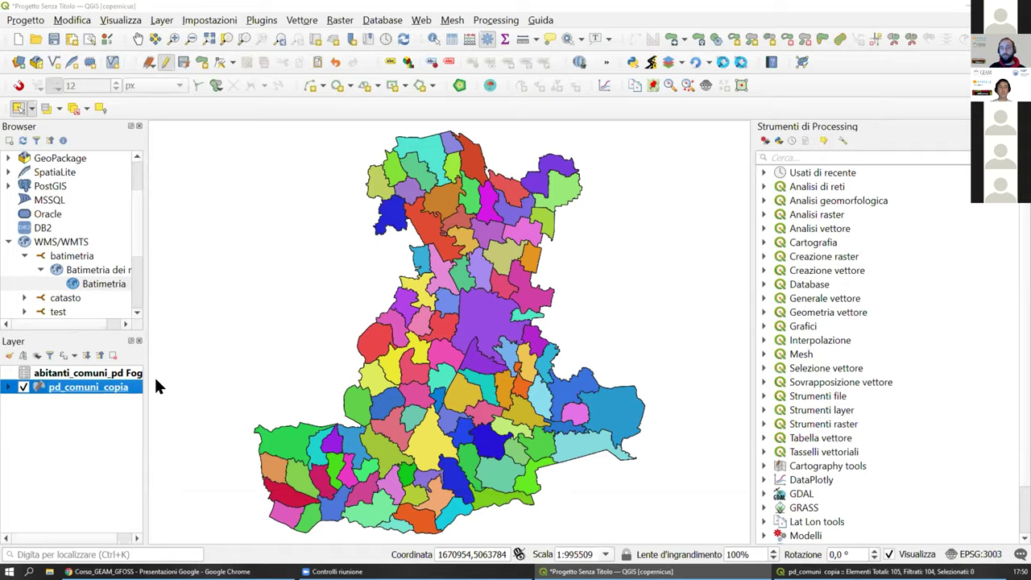
{"action": "left_click", "coordinate": [279, 385]}
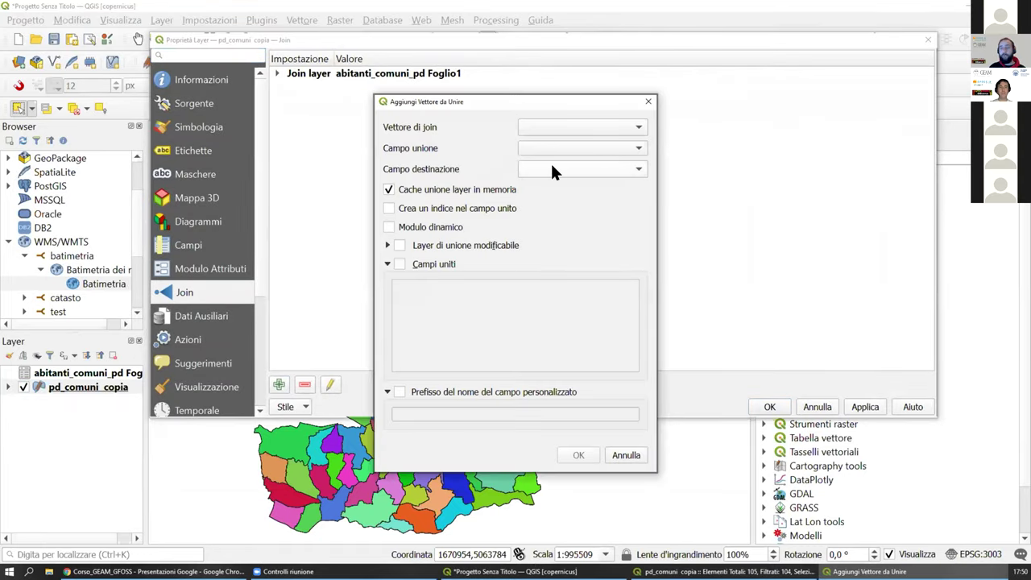
{"action": "left_click", "coordinate": [648, 102]}
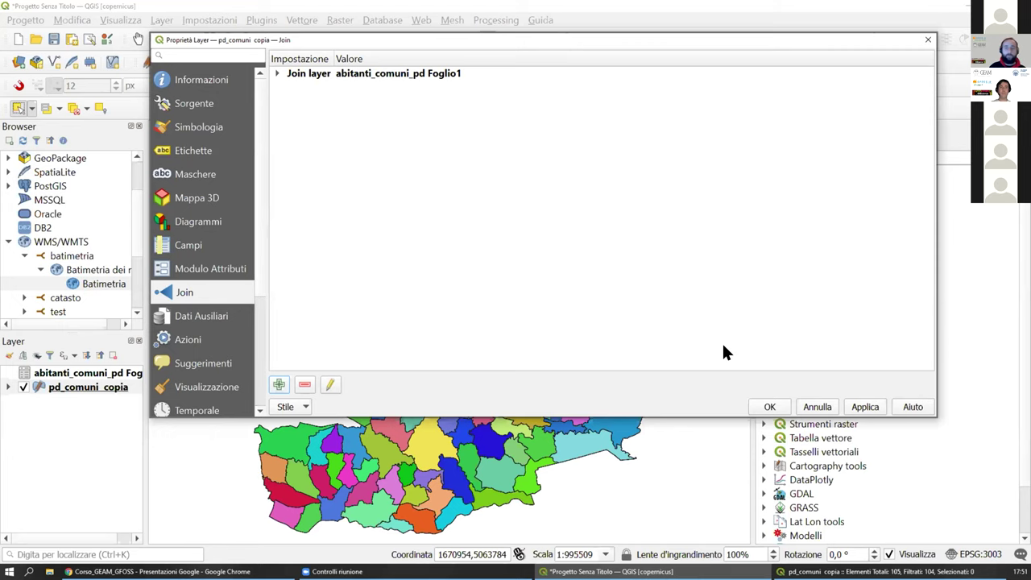
{"action": "left_click", "coordinate": [817, 404]}
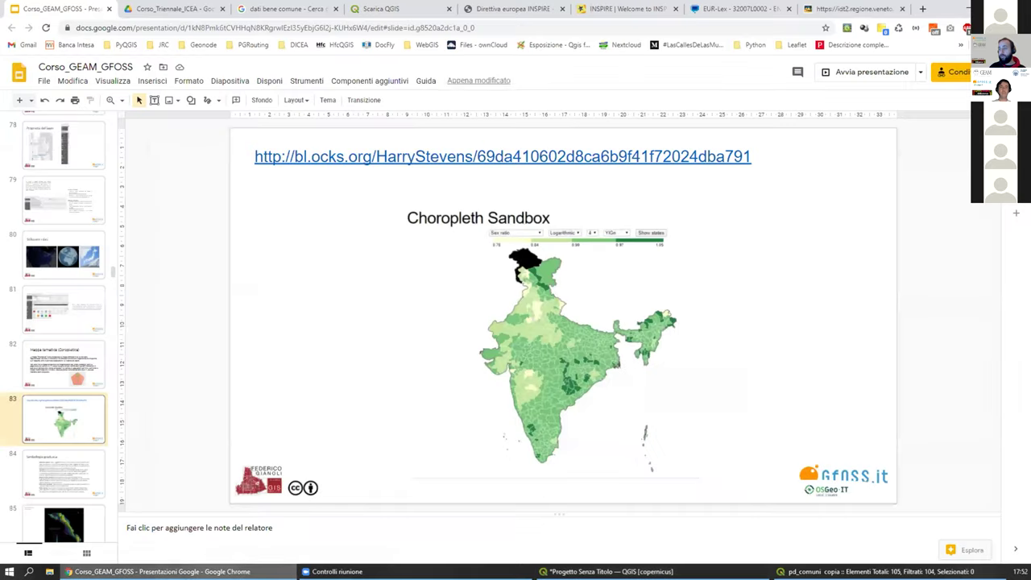
Step: Switch to the Corso_GEAM_GFOSS presentation in Chrome and look through the slides following slide 83
{"action": "left_click", "coordinate": [266, 571]}
{"action": "scroll", "coordinate": [52, 356], "scroll_direction": "down", "scroll_amount": 7}
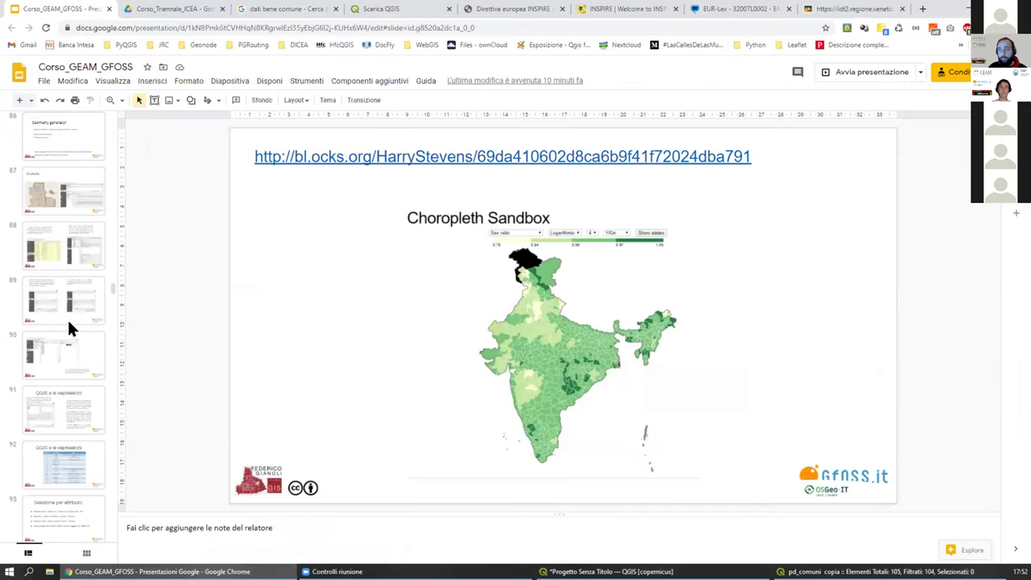
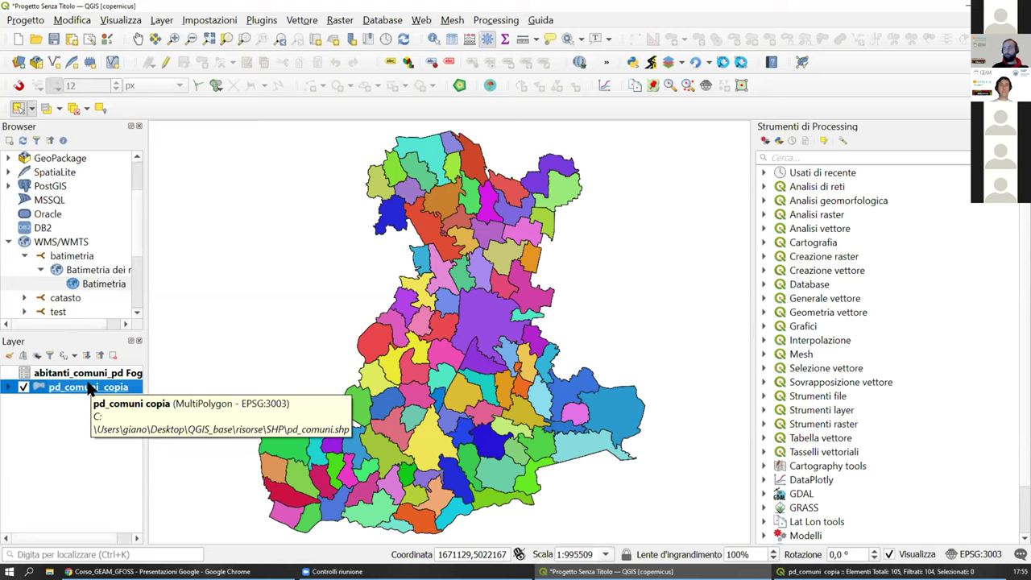
Step: Search the processing tools for "refactor" and open Riorganizzazione campi for the pd_comuni copia layer
{"action": "left_click", "coordinate": [790, 156]}
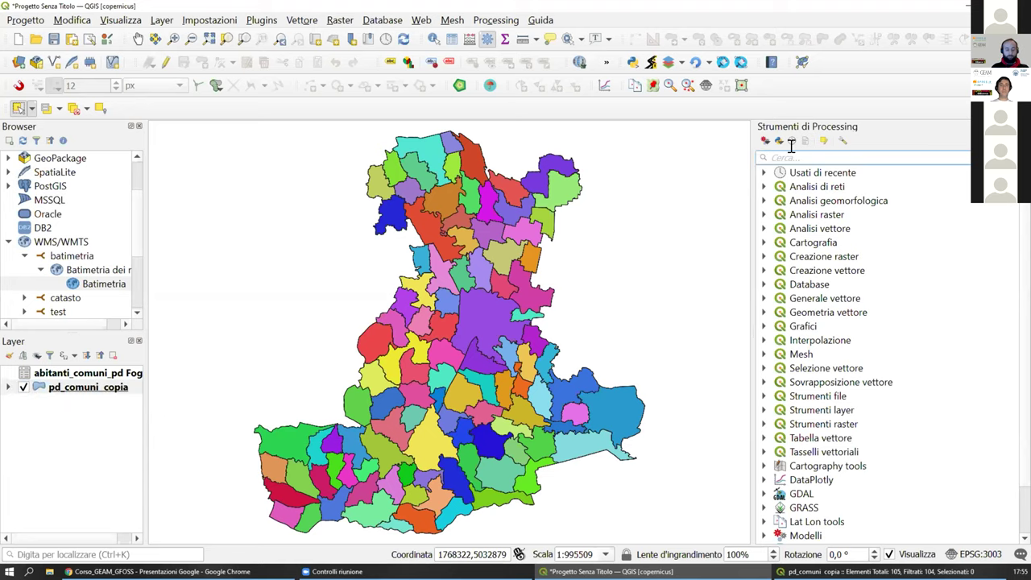
{"action": "type", "text": "refactor"}
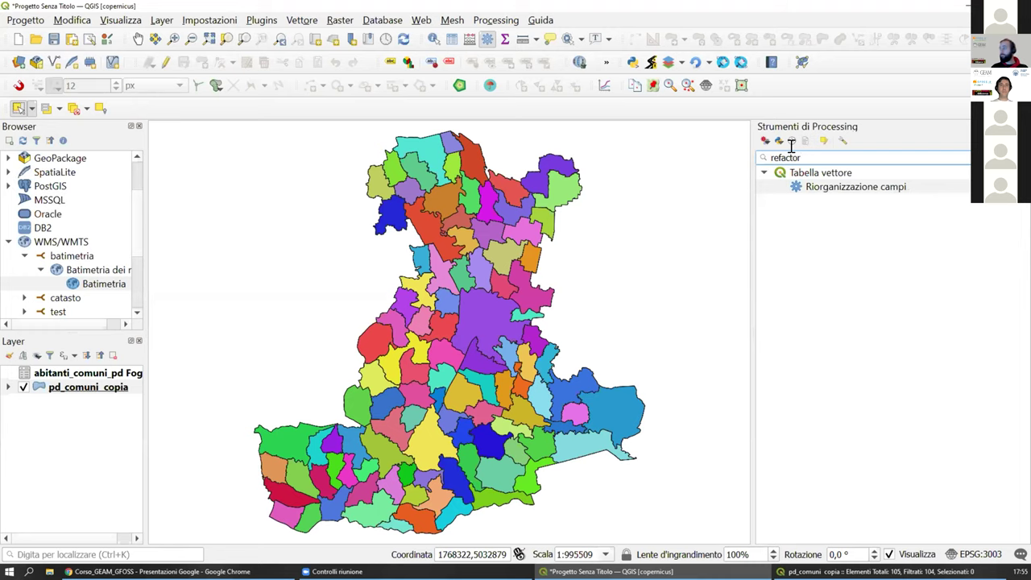
{"action": "double_click", "coordinate": [854, 187]}
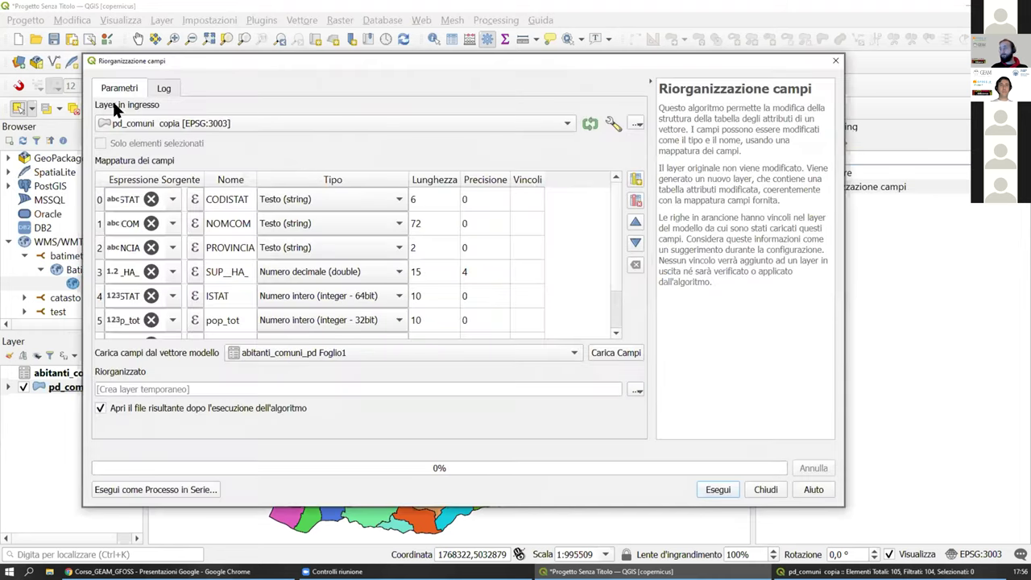
Step: Close the Riorganizzazione campi dialog without running the algorithm
{"action": "left_click_drag", "start_coordinate": [216, 63], "coordinate": [281, 82]}
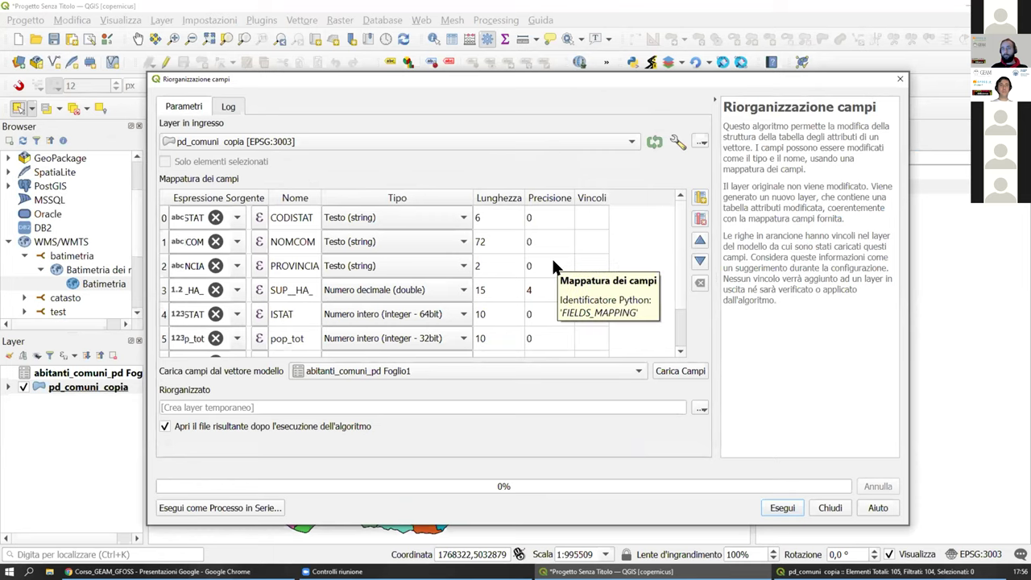
{"action": "left_click", "coordinate": [900, 79]}
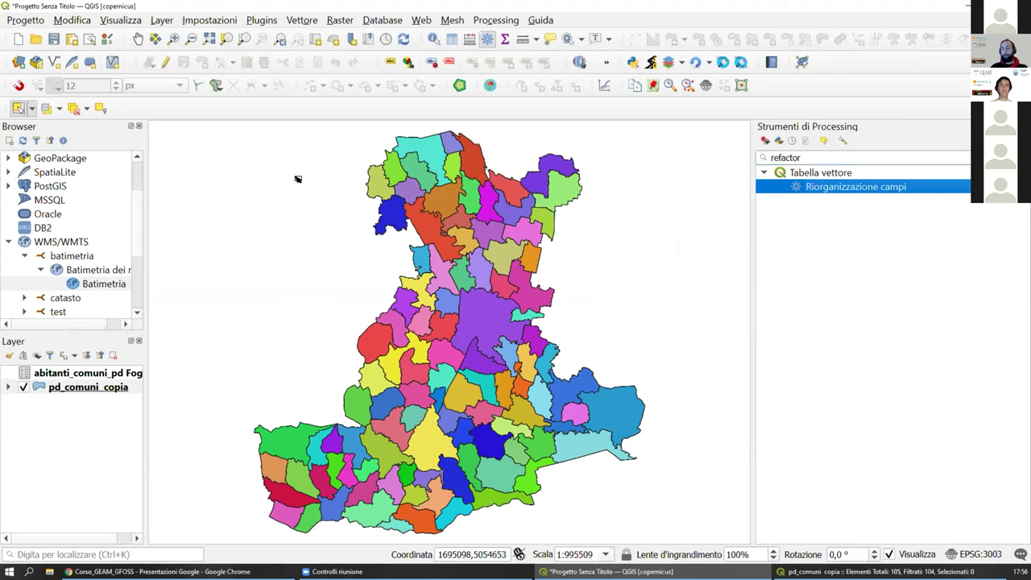
Step: Switch the pd_comuni copia layer's symbology to Graduato on the pop_tot field and classify it
{"action": "right_click", "coordinate": [100, 387]}
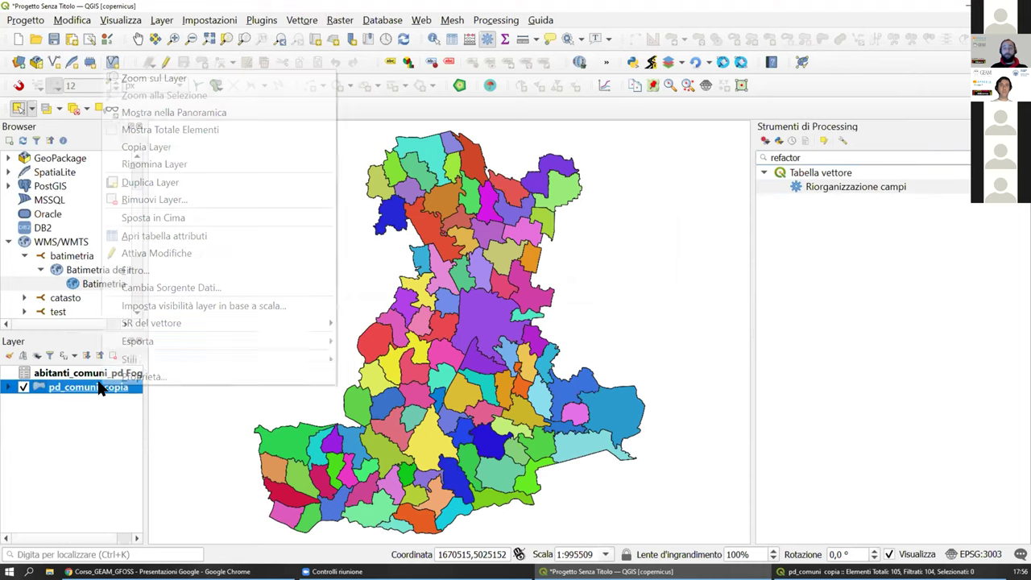
{"action": "left_click", "coordinate": [150, 379]}
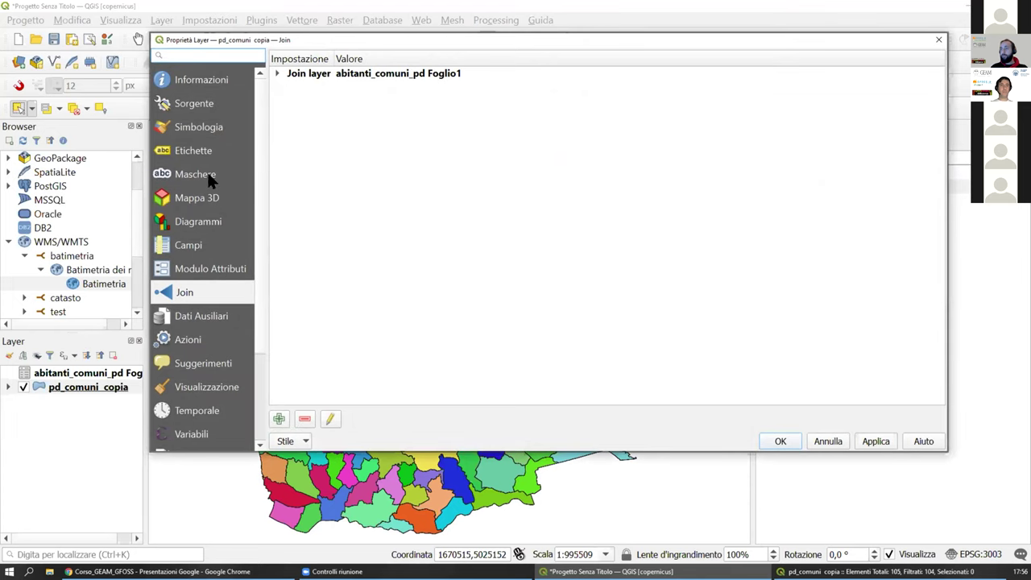
{"action": "left_click", "coordinate": [207, 127]}
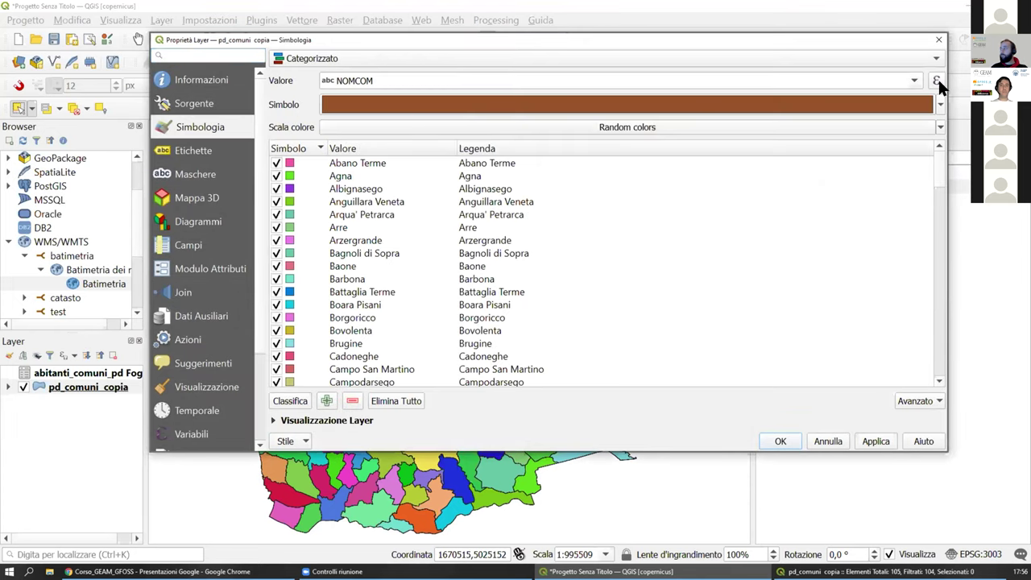
{"action": "left_click", "coordinate": [432, 60]}
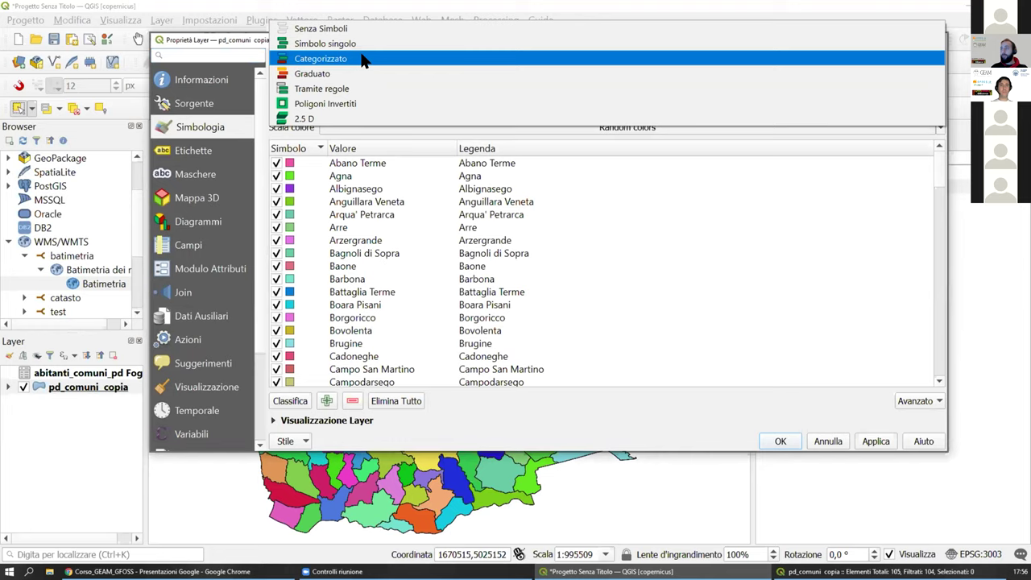
{"action": "left_click", "coordinate": [361, 75]}
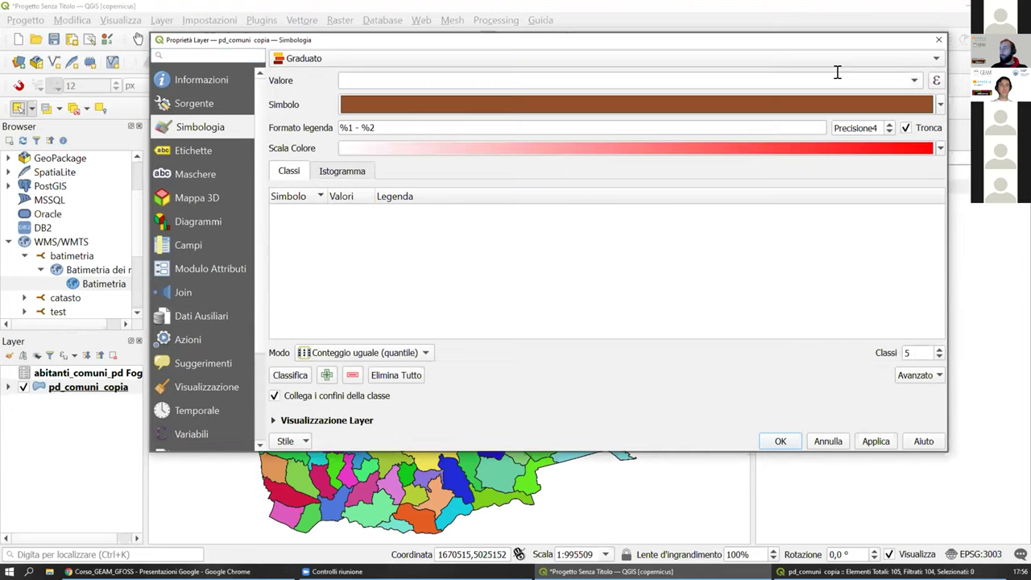
{"action": "left_click", "coordinate": [914, 80]}
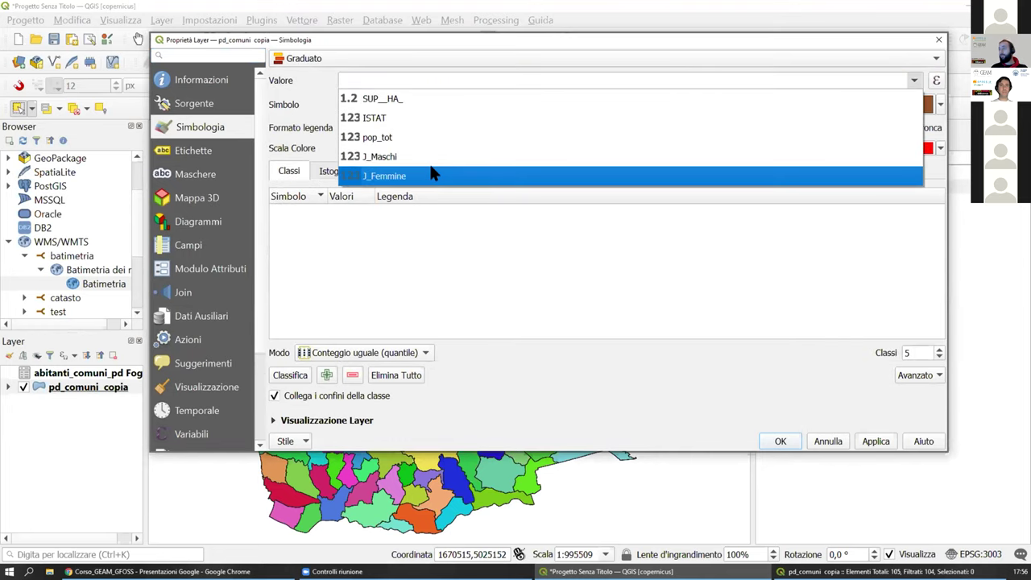
{"action": "left_click", "coordinate": [407, 136]}
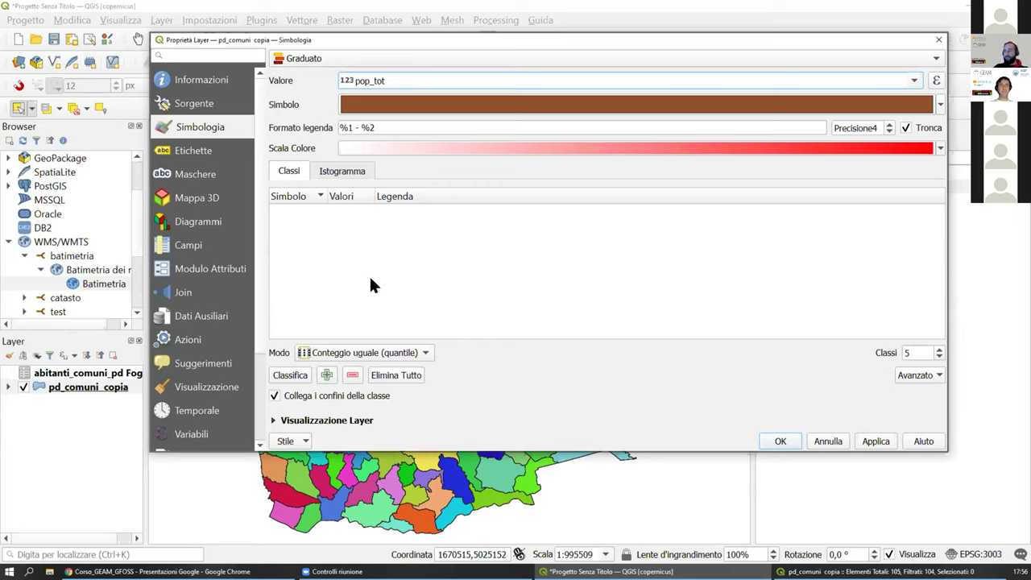
{"action": "left_click", "coordinate": [288, 384]}
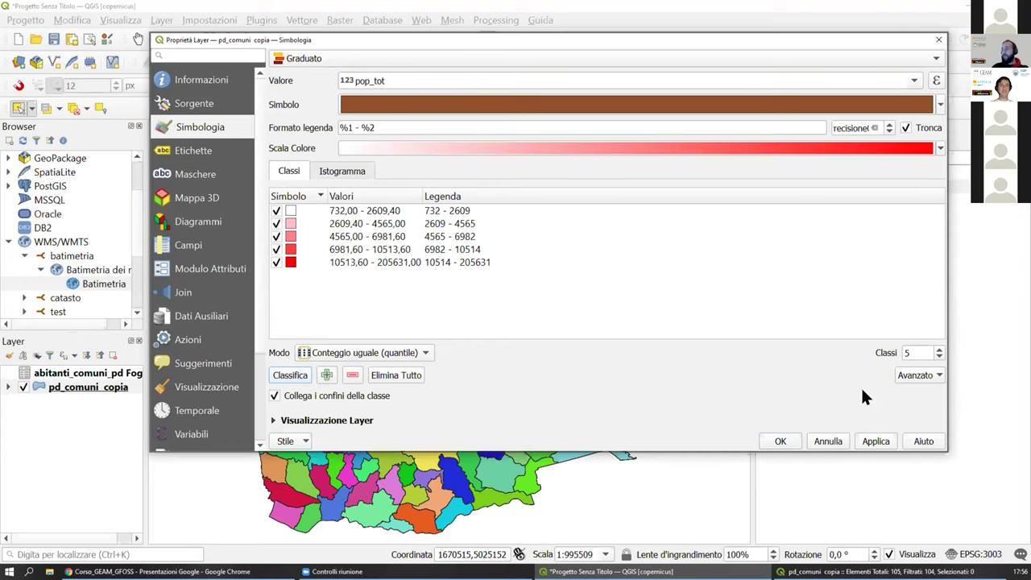
Step: Set the graduated classification to 7 classes, keeping the Conteggio uguale (quantile) mode, and apply it to the layer
{"action": "left_click", "coordinate": [369, 354]}
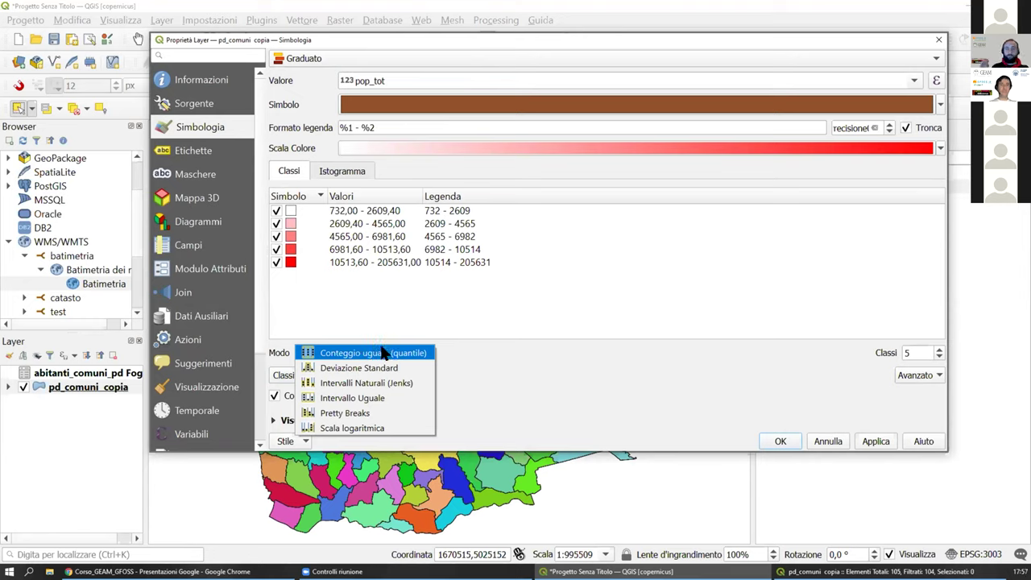
{"action": "left_click", "coordinate": [528, 335]}
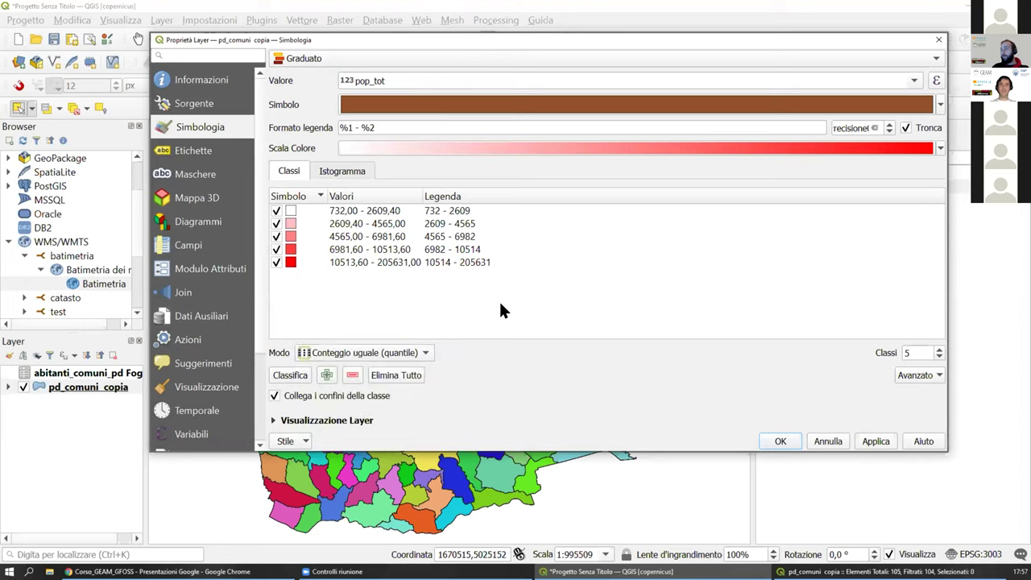
{"action": "left_click", "coordinate": [938, 348]}
{"action": "left_click", "coordinate": [939, 348]}
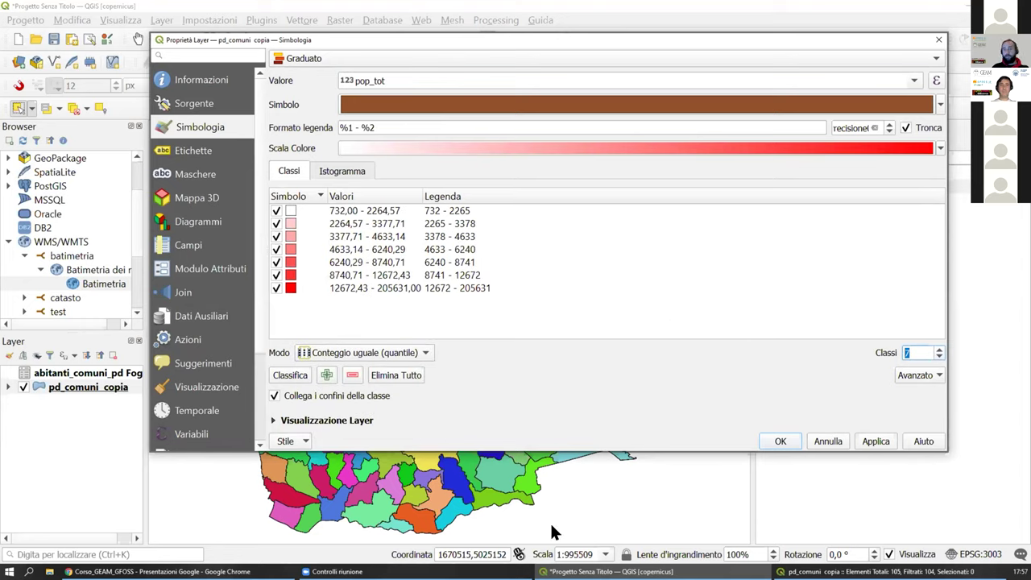
{"action": "left_click", "coordinate": [876, 439]}
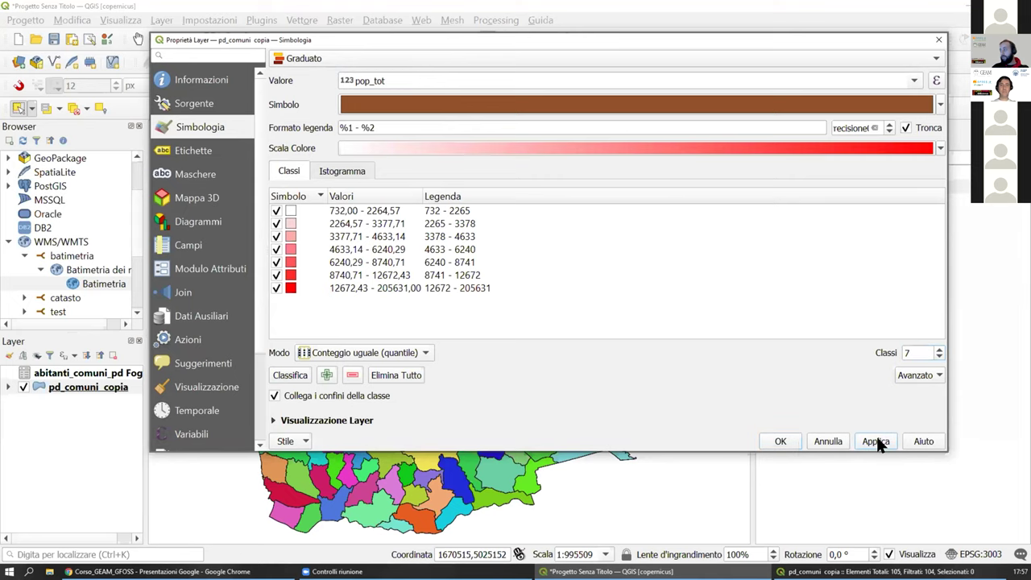
{"action": "left_click", "coordinate": [780, 441]}
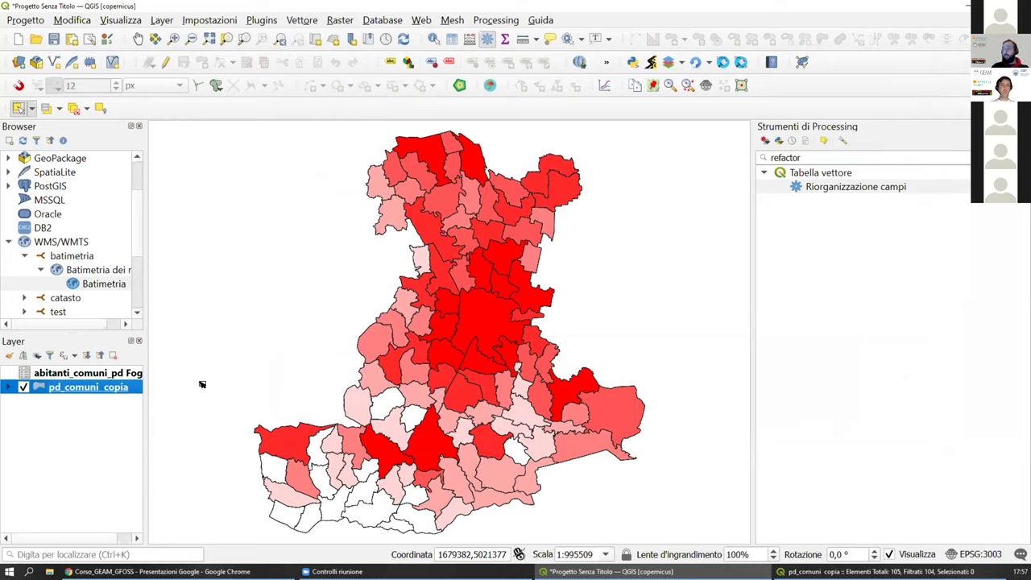
{"action": "right_click", "coordinate": [88, 389]}
{"action": "left_click", "coordinate": [129, 380]}
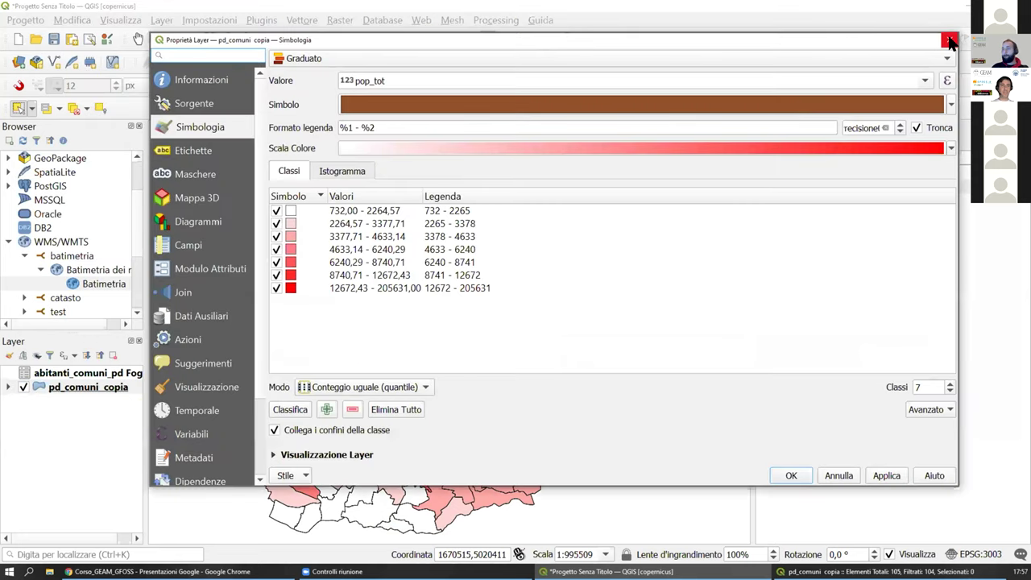
{"action": "left_click", "coordinate": [948, 39]}
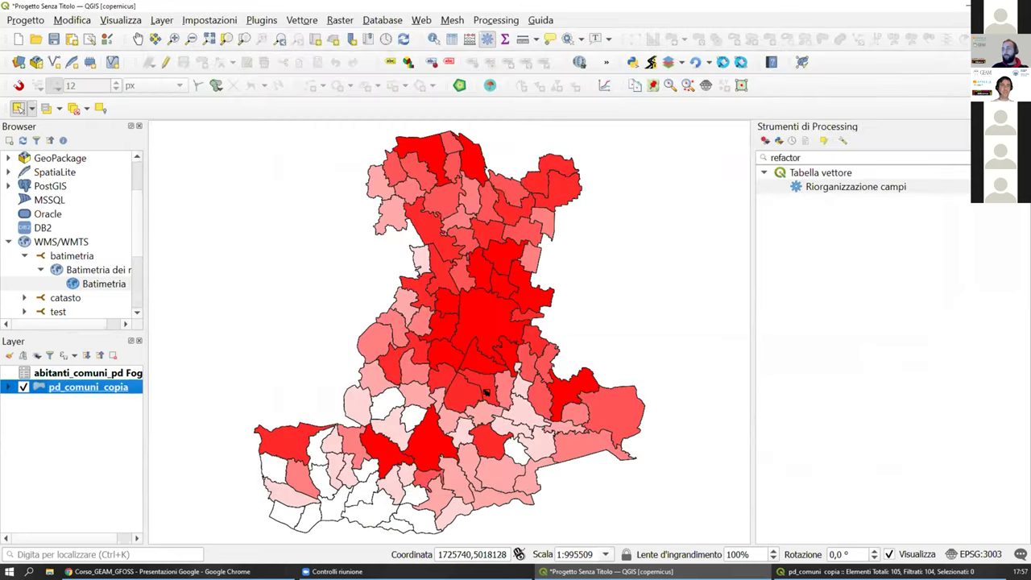
Step: Change the pd_comuni copia layer's symbology to Categorizzato on pop_tot and classify its values
{"action": "right_click", "coordinate": [73, 387]}
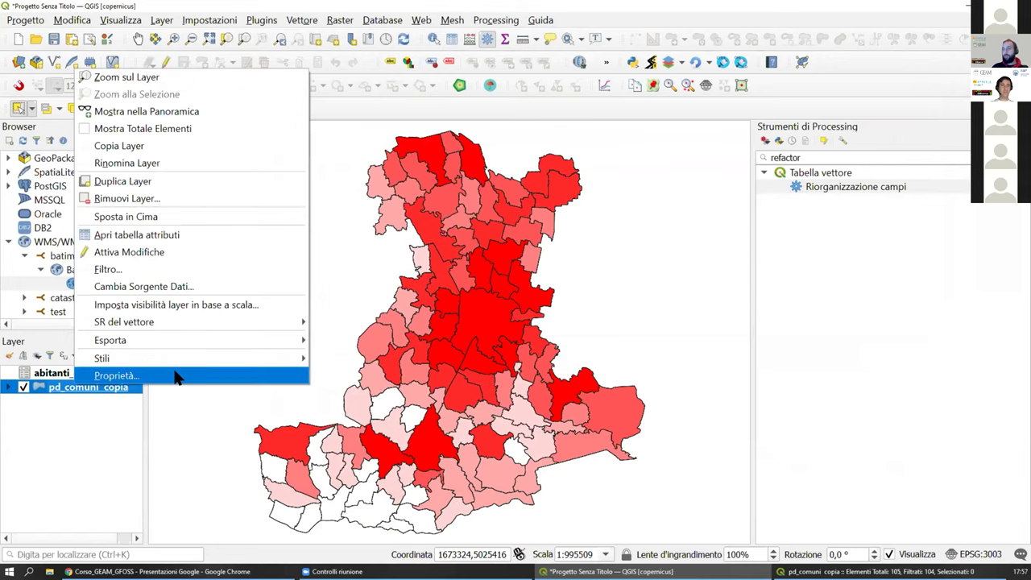
{"action": "left_click", "coordinate": [562, 232]}
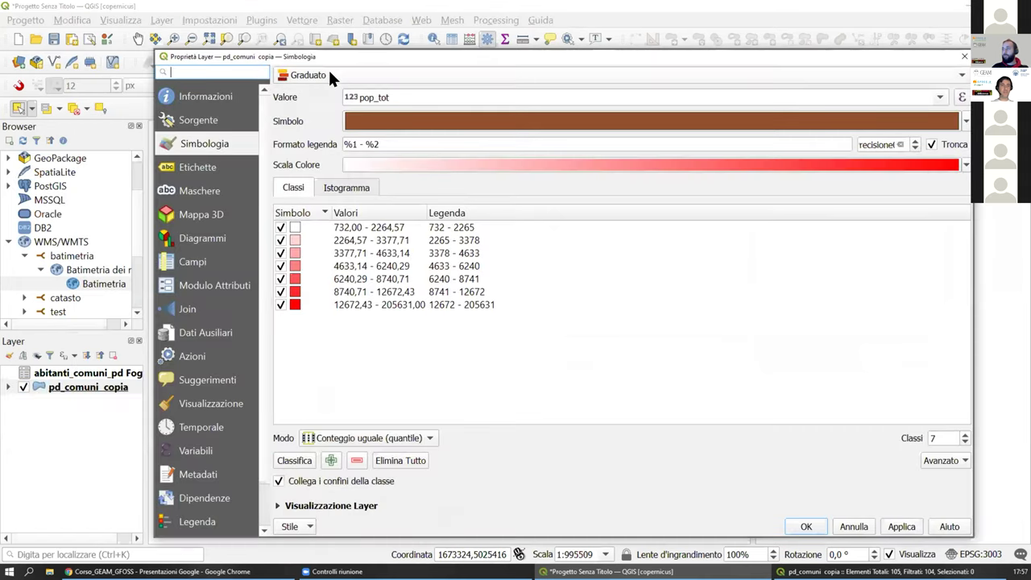
{"action": "left_click", "coordinate": [330, 73]}
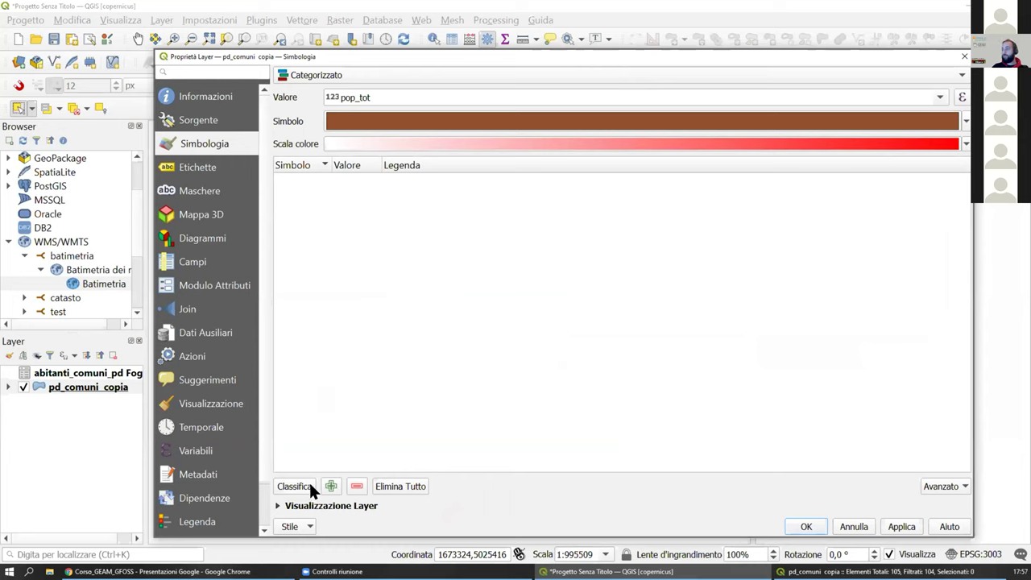
{"action": "left_click", "coordinate": [310, 486]}
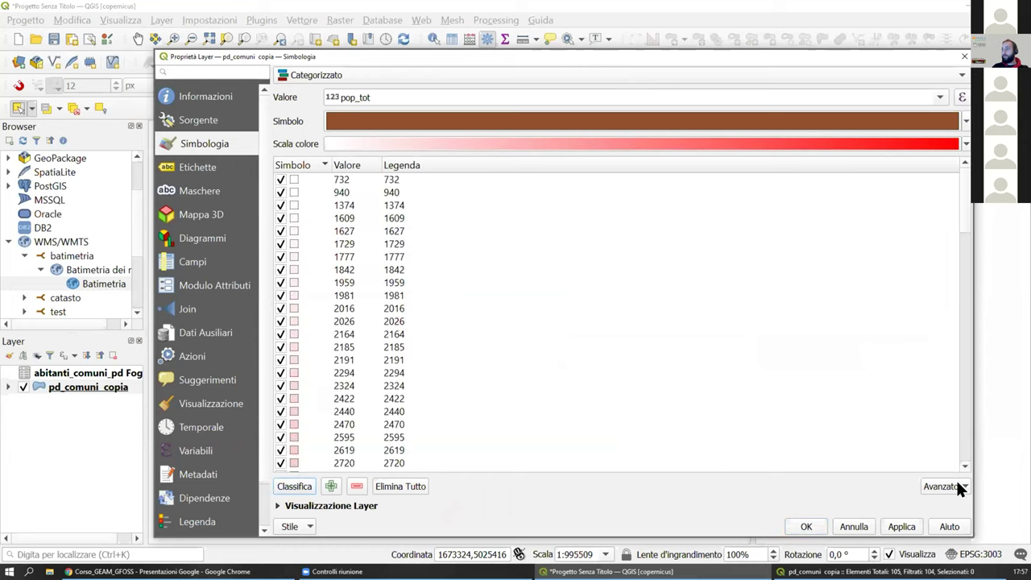
Step: Reclassify the categorized symbology by the NOMCOM field, deleting the existing classes, and apply it to the layer
{"action": "left_click", "coordinate": [940, 98]}
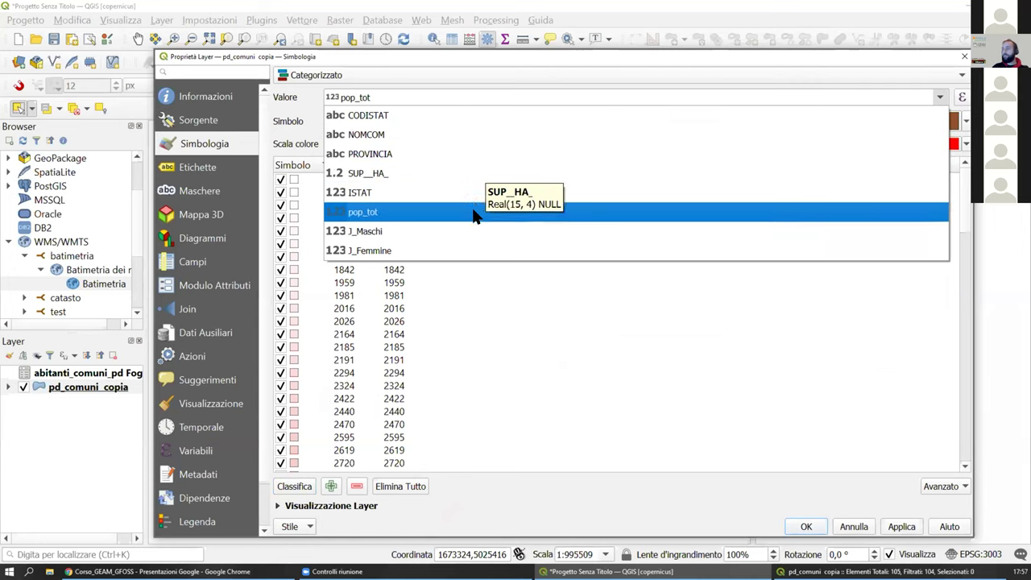
{"action": "left_click", "coordinate": [449, 138]}
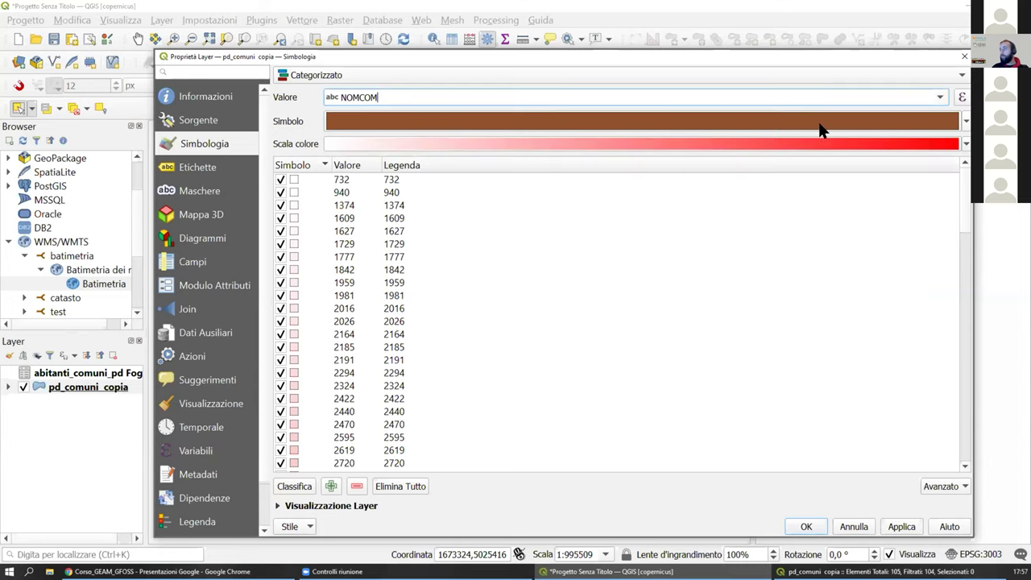
{"action": "left_click", "coordinate": [965, 144]}
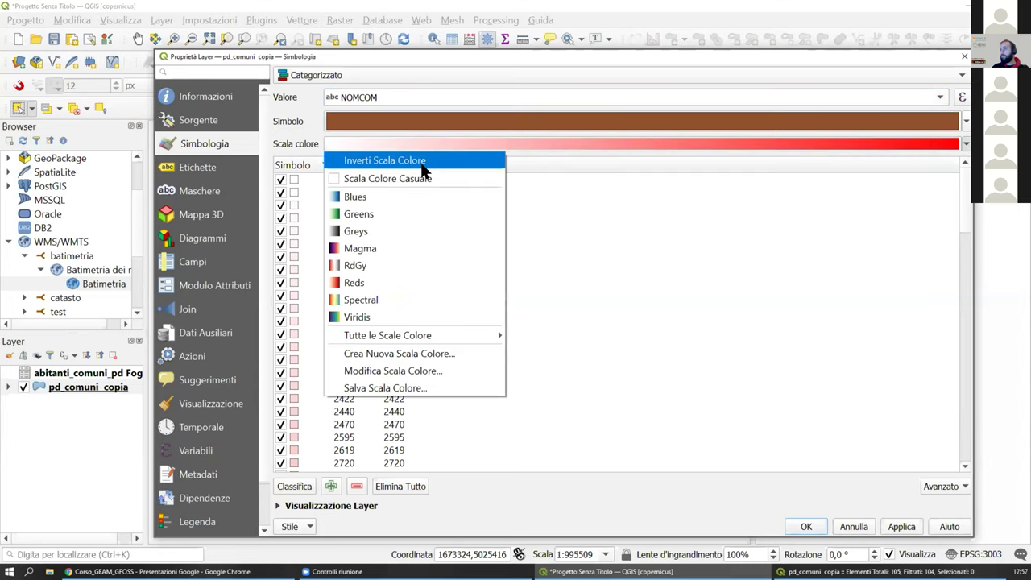
{"action": "left_click", "coordinate": [293, 100]}
{"action": "left_click", "coordinate": [295, 487]}
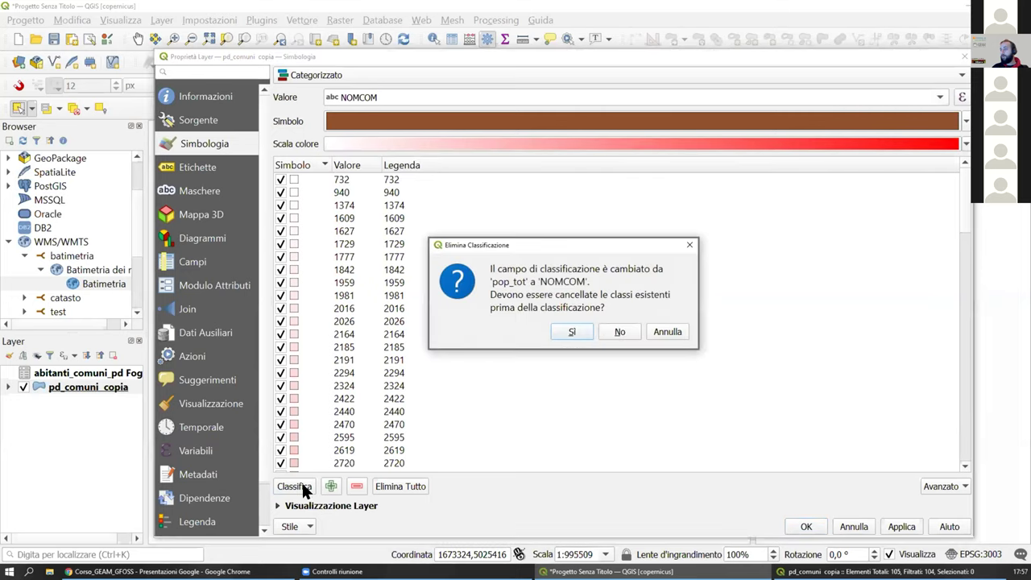
{"action": "left_click", "coordinate": [577, 330]}
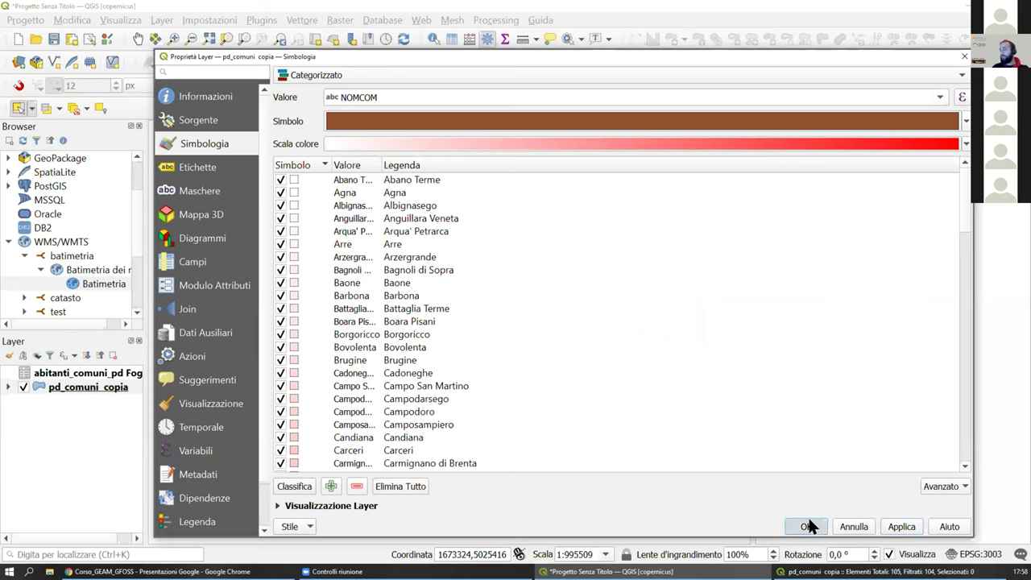
{"action": "left_click", "coordinate": [807, 524]}
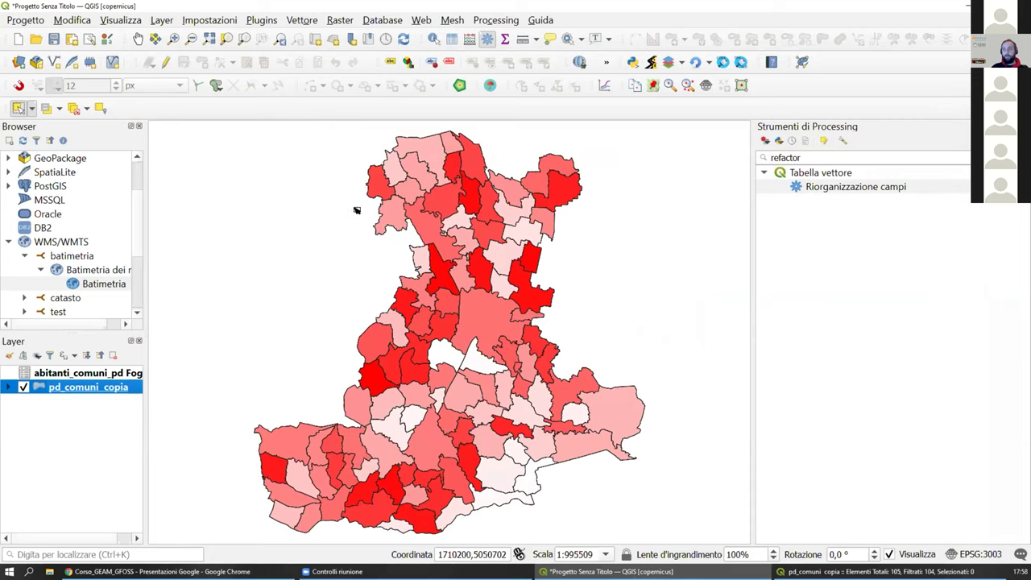
Step: Hide the pd_comuni copia layer and browse to the risorse\SHP folder to choose a new vector dataset
{"action": "left_click", "coordinate": [23, 387]}
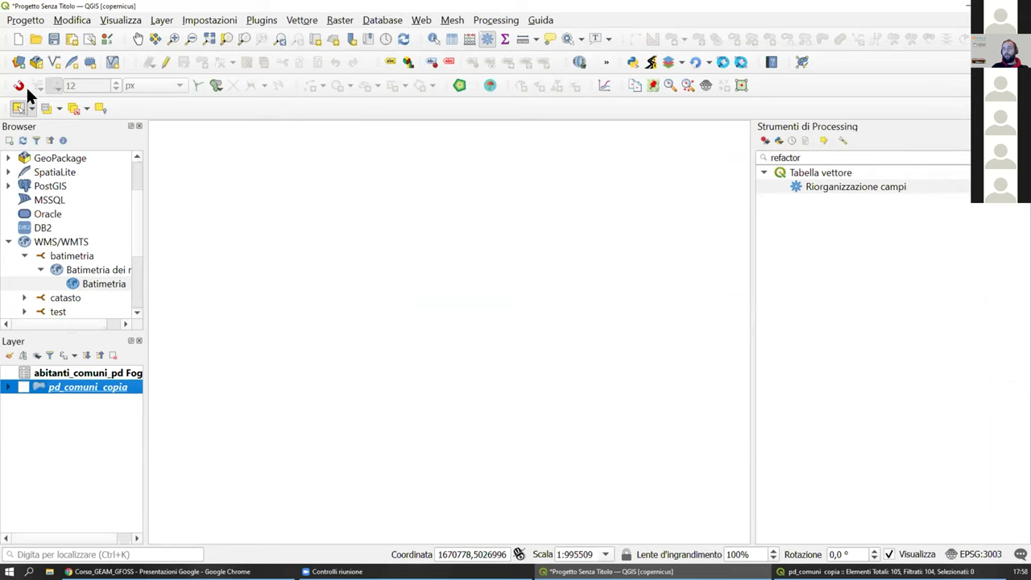
{"action": "left_click", "coordinate": [19, 62]}
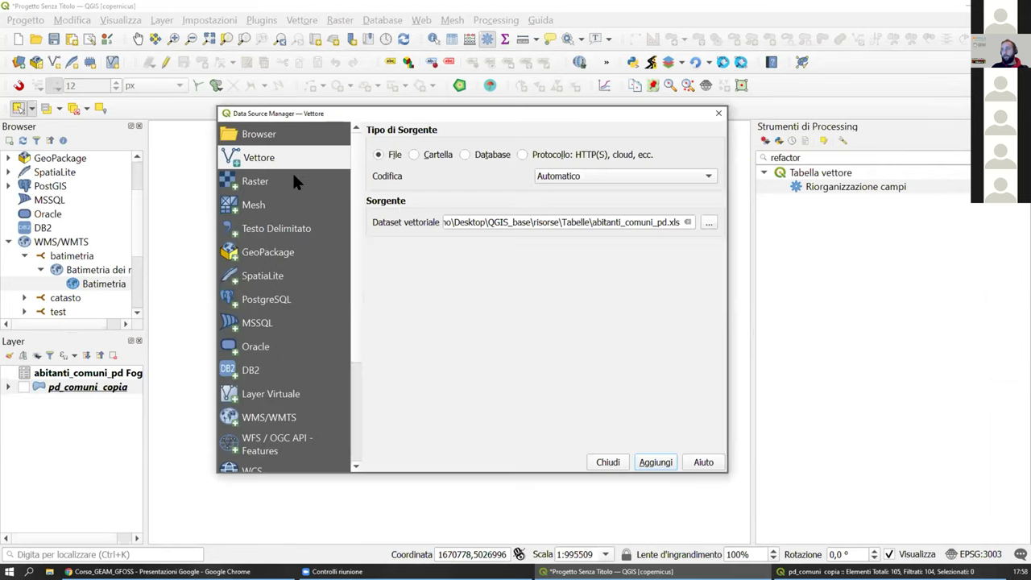
{"action": "left_click", "coordinate": [686, 222]}
{"action": "left_click", "coordinate": [708, 222]}
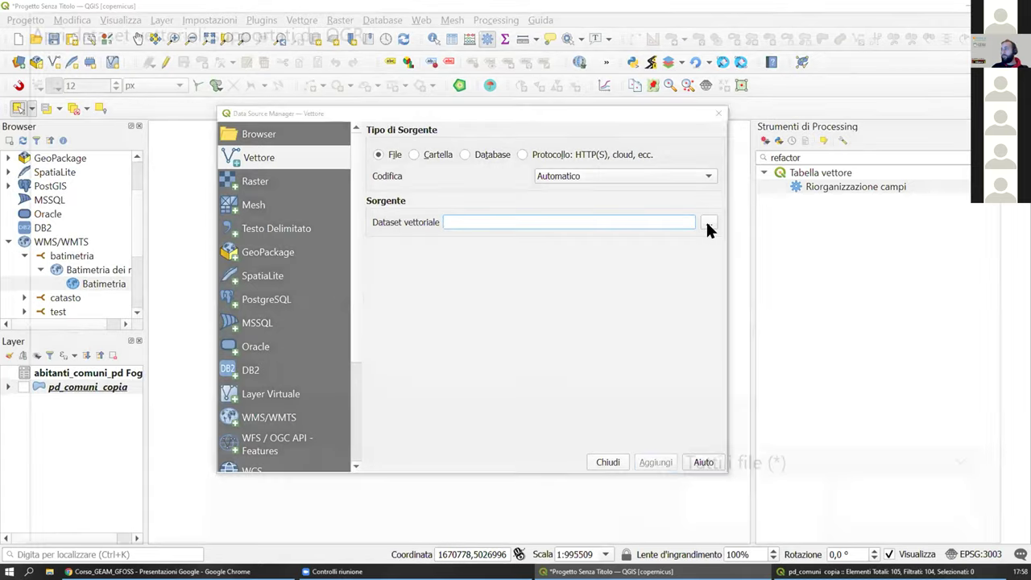
{"action": "left_click", "coordinate": [385, 72]}
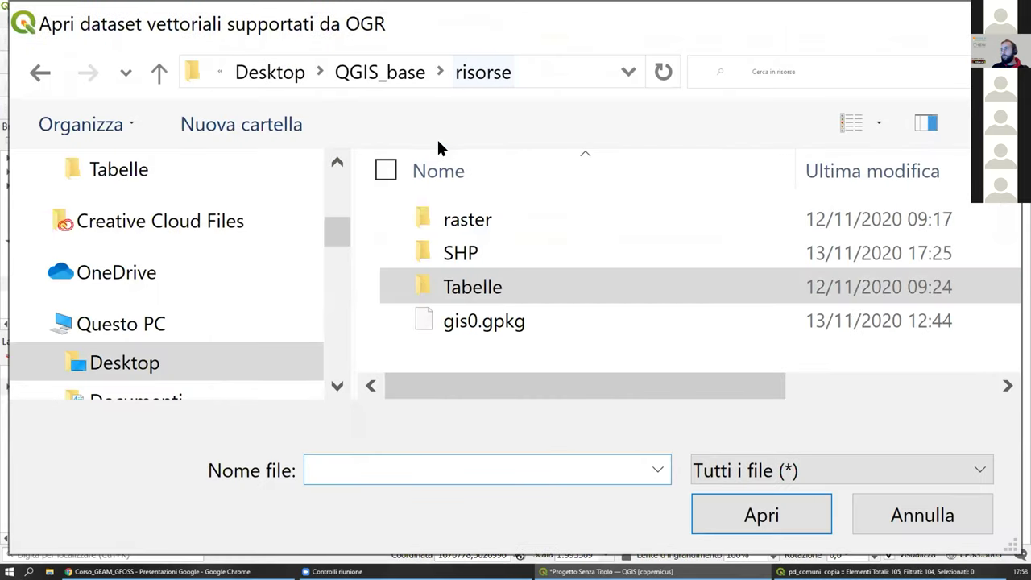
{"action": "double_click", "coordinate": [466, 252]}
Step: Select the shapefiles case_vendita.shp, tram.shp and unita_urbaneUTM.shp together in the SHP folder
{"action": "scroll", "coordinate": [551, 230], "scroll_direction": "down", "scroll_amount": 1}
{"action": "scroll", "coordinate": [552, 250], "scroll_direction": "up", "scroll_amount": 1}
{"action": "left_click", "coordinate": [548, 353]}
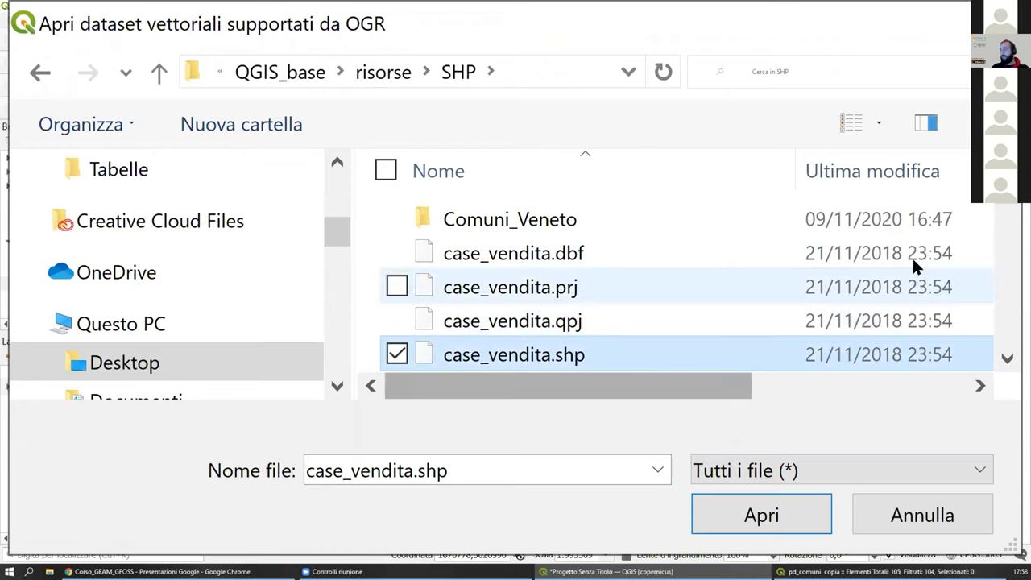
{"action": "scroll", "coordinate": [999, 213], "scroll_direction": "down", "scroll_amount": 3}
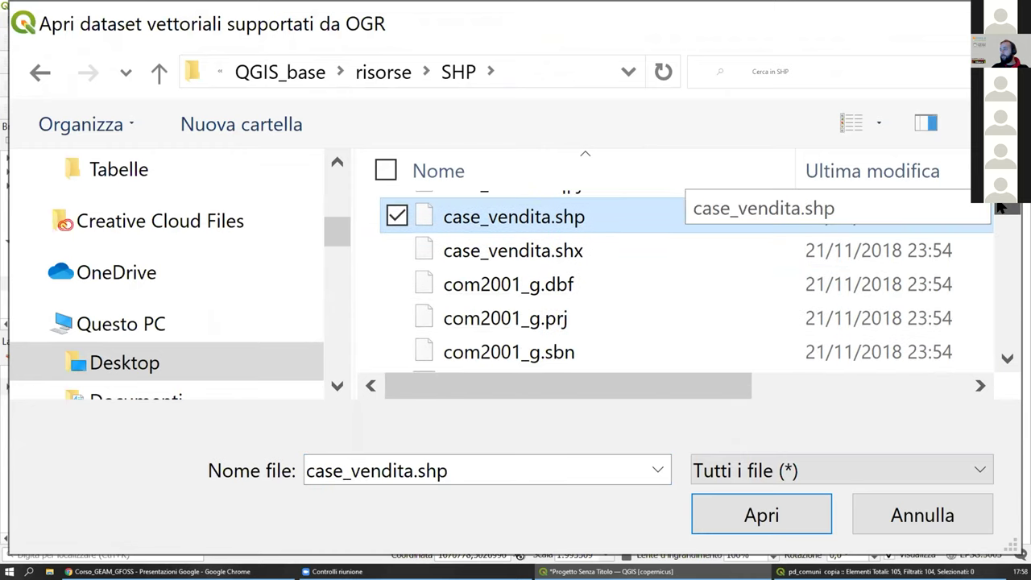
{"action": "scroll", "coordinate": [999, 213], "scroll_direction": "down", "scroll_amount": 3}
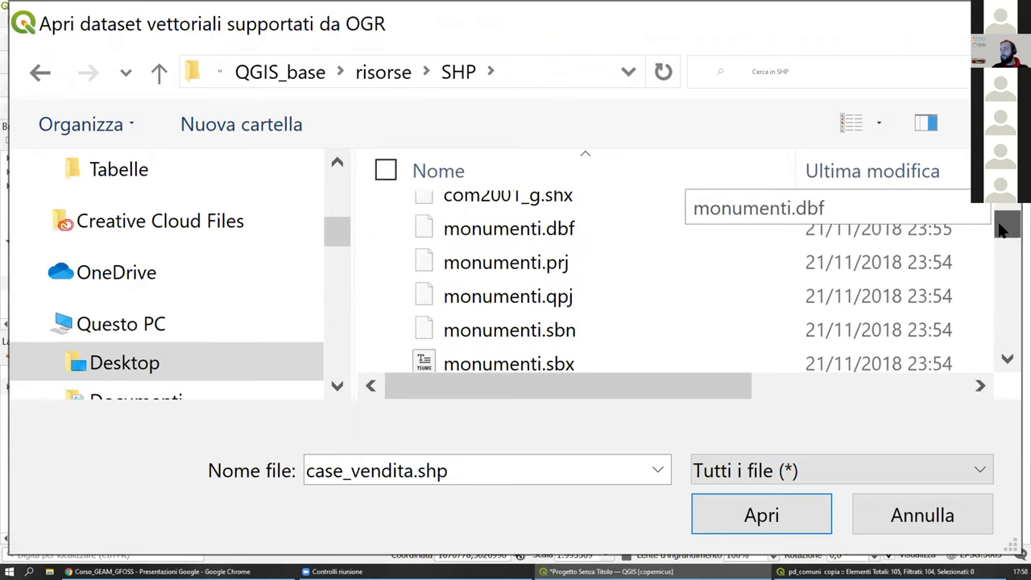
{"action": "scroll", "coordinate": [999, 214], "scroll_direction": "down", "scroll_amount": 2}
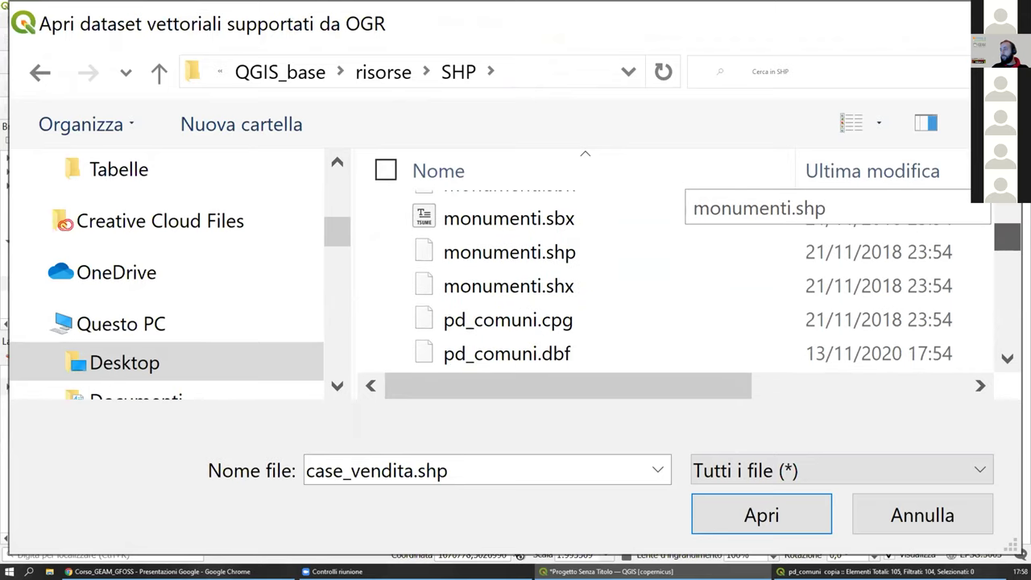
{"action": "scroll", "coordinate": [999, 213], "scroll_direction": "down", "scroll_amount": 1}
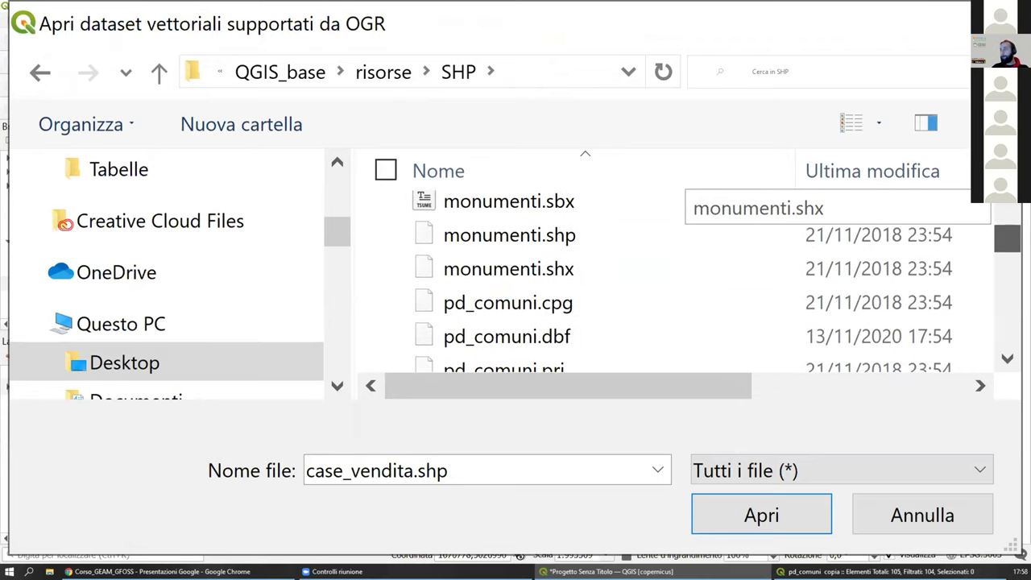
{"action": "scroll", "coordinate": [999, 213], "scroll_direction": "down", "scroll_amount": 1}
{"action": "scroll", "coordinate": [999, 214], "scroll_direction": "down", "scroll_amount": 4}
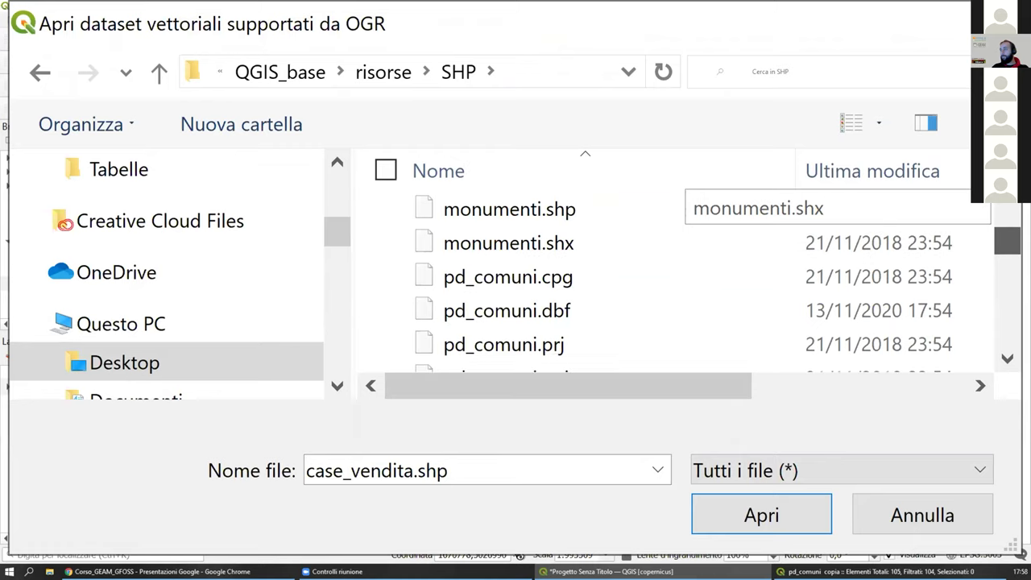
{"action": "scroll", "coordinate": [660, 274], "scroll_direction": "down", "scroll_amount": 6}
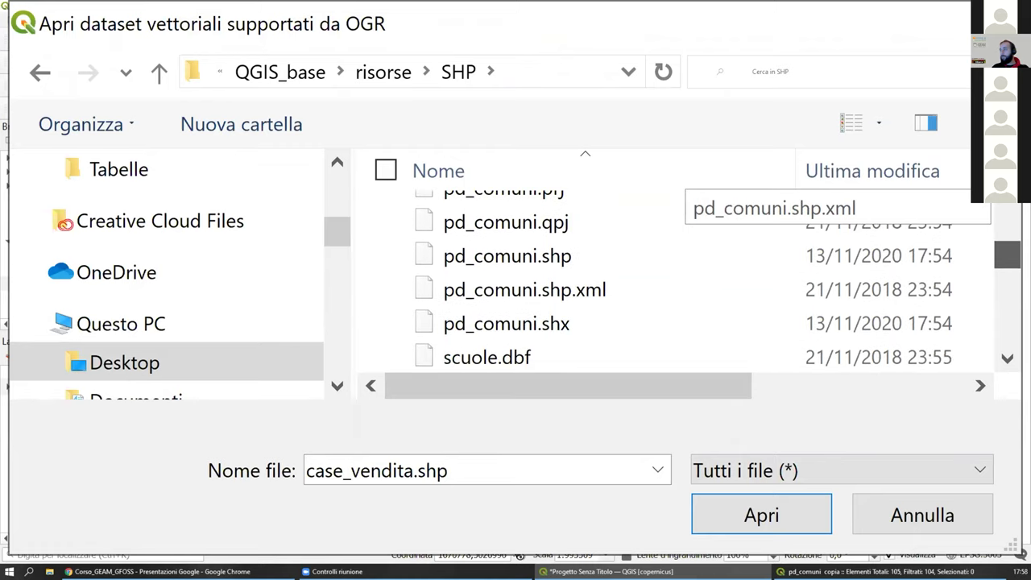
{"action": "scroll", "coordinate": [914, 294], "scroll_direction": "down", "scroll_amount": 6}
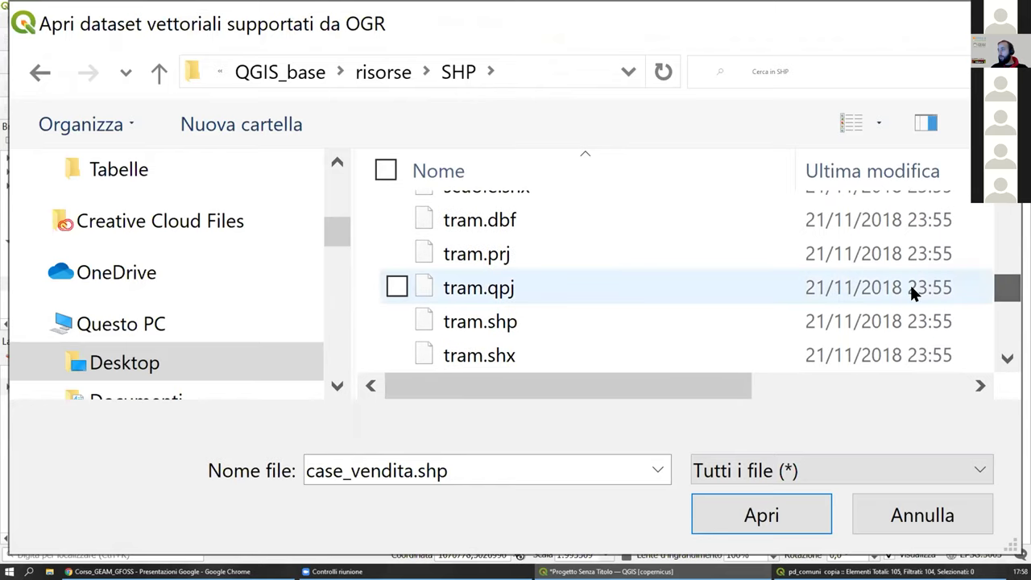
{"action": "left_click", "coordinate": [604, 310], "text": "ctrl"}
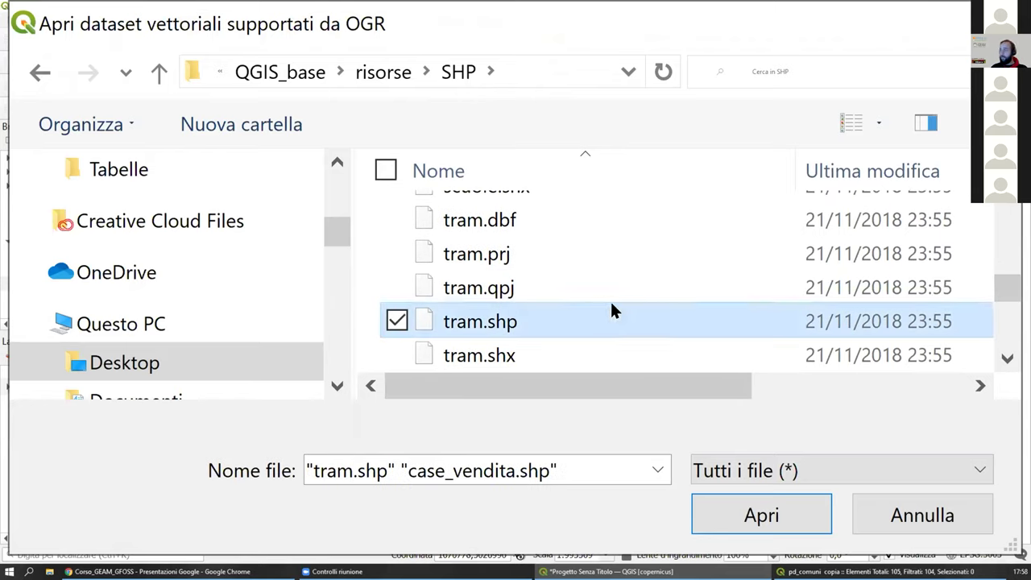
{"action": "scroll", "coordinate": [1006, 360], "scroll_direction": "down", "scroll_amount": 6}
{"action": "left_click", "coordinate": [1006, 359]}
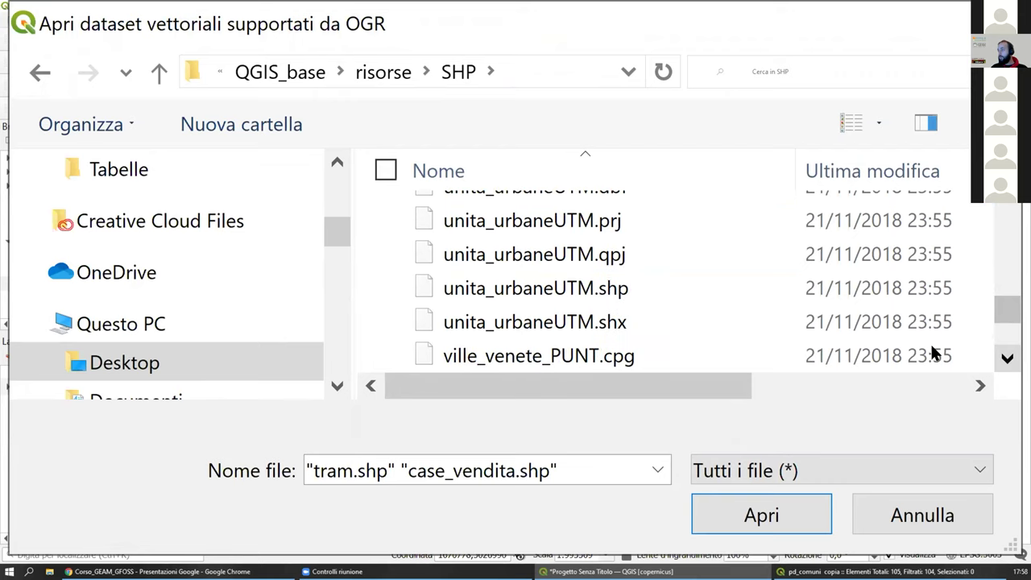
{"action": "left_click", "coordinate": [616, 288], "text": "ctrl"}
Step: Add the three chosen shapefiles to the project as layers, accepting the proposed transformation for unita_urbaneUTM, and close the data source manager
{"action": "left_click", "coordinate": [722, 498]}
{"action": "left_click", "coordinate": [655, 461]}
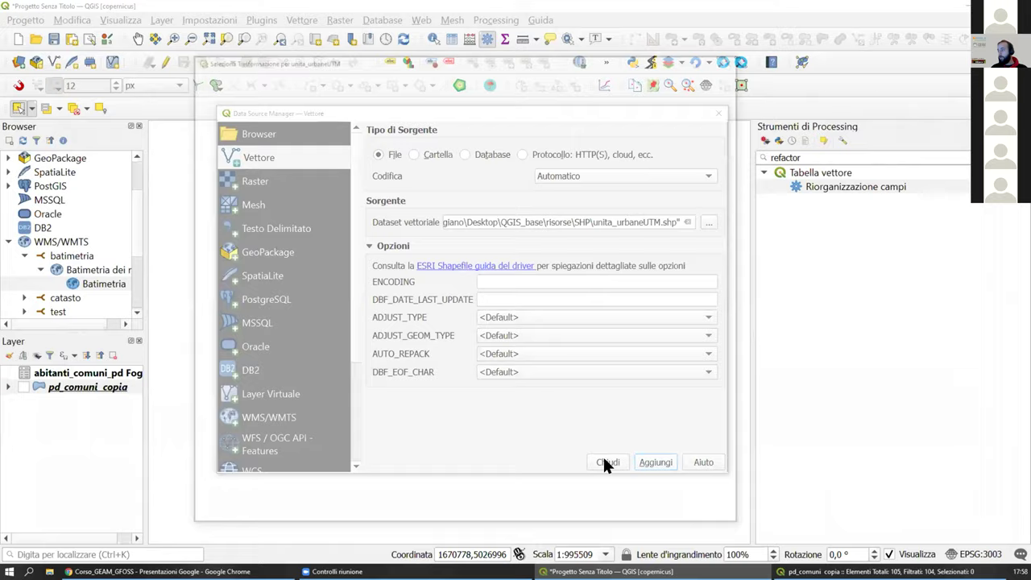
{"action": "left_click", "coordinate": [619, 506]}
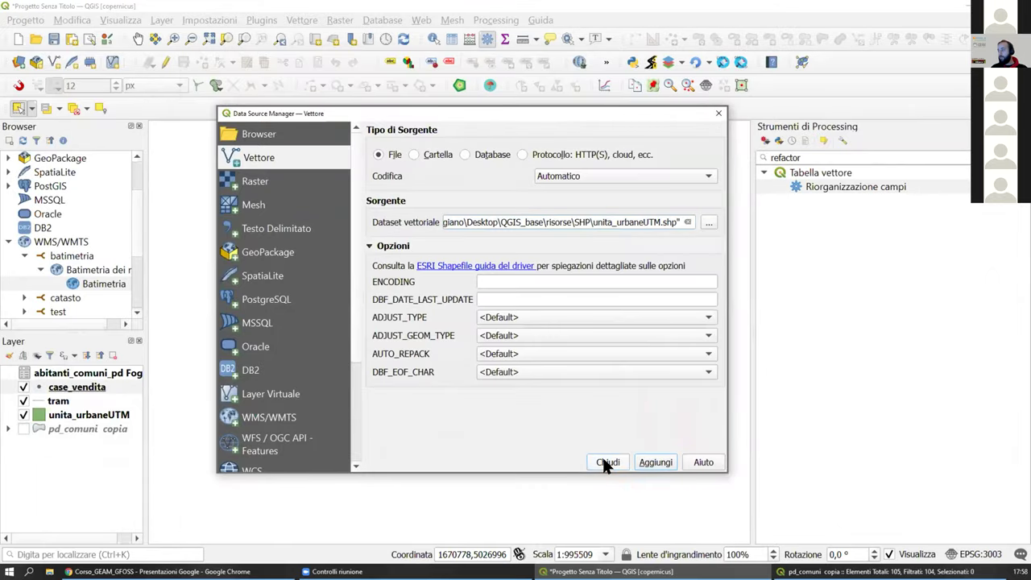
{"action": "left_click", "coordinate": [607, 463]}
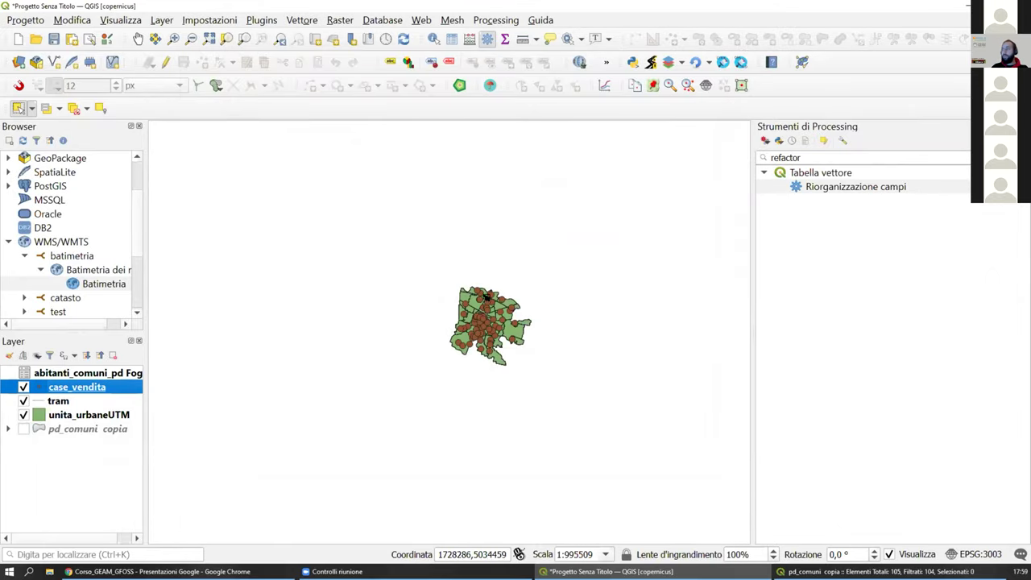
Step: Style the tram layer with the topo railway line symbol and apply it
{"action": "scroll", "coordinate": [487, 296], "scroll_direction": "up", "scroll_amount": 2}
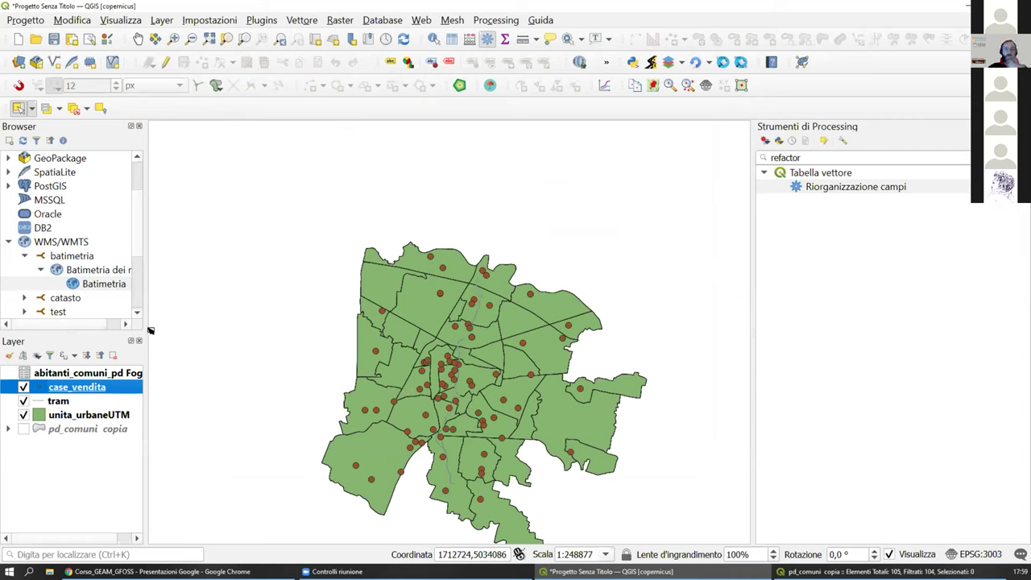
{"action": "double_click", "coordinate": [40, 401]}
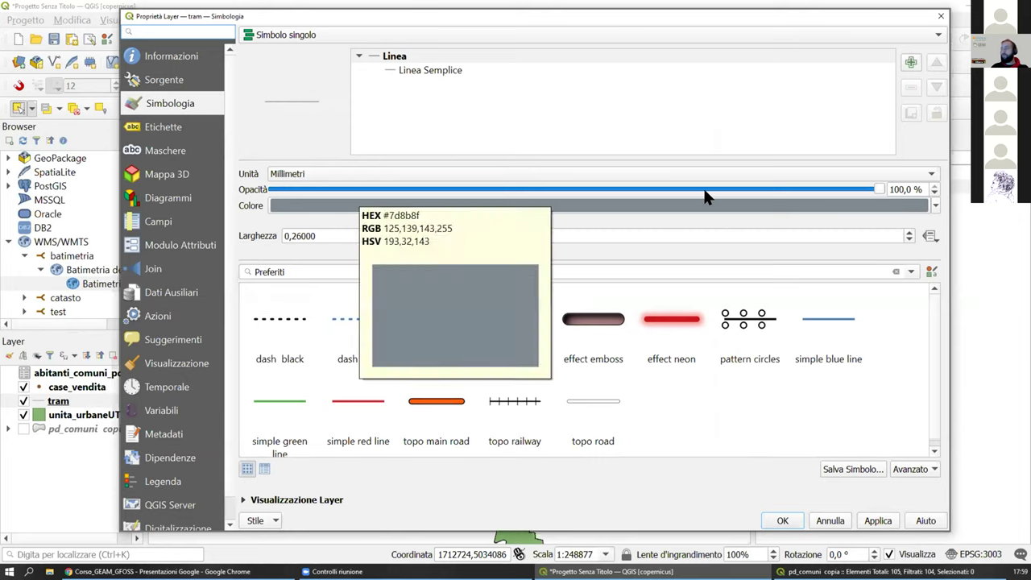
{"action": "left_click", "coordinate": [524, 409]}
{"action": "left_click", "coordinate": [878, 521]}
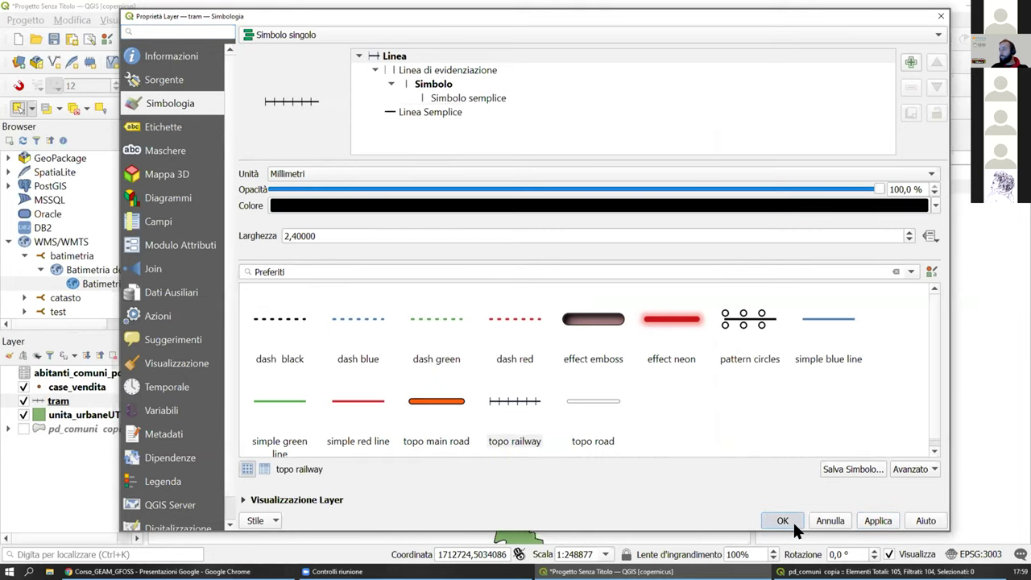
{"action": "left_click", "coordinate": [782, 521]}
{"action": "left_click_drag", "start_coordinate": [92, 405], "coordinate": [63, 393]}
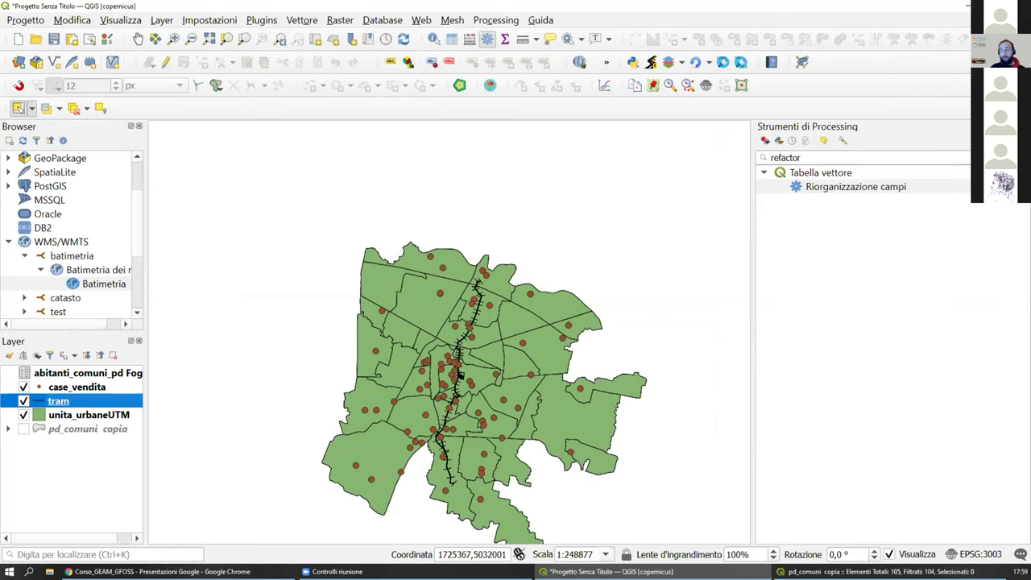
{"action": "scroll", "coordinate": [497, 403], "scroll_direction": "up", "scroll_amount": 1}
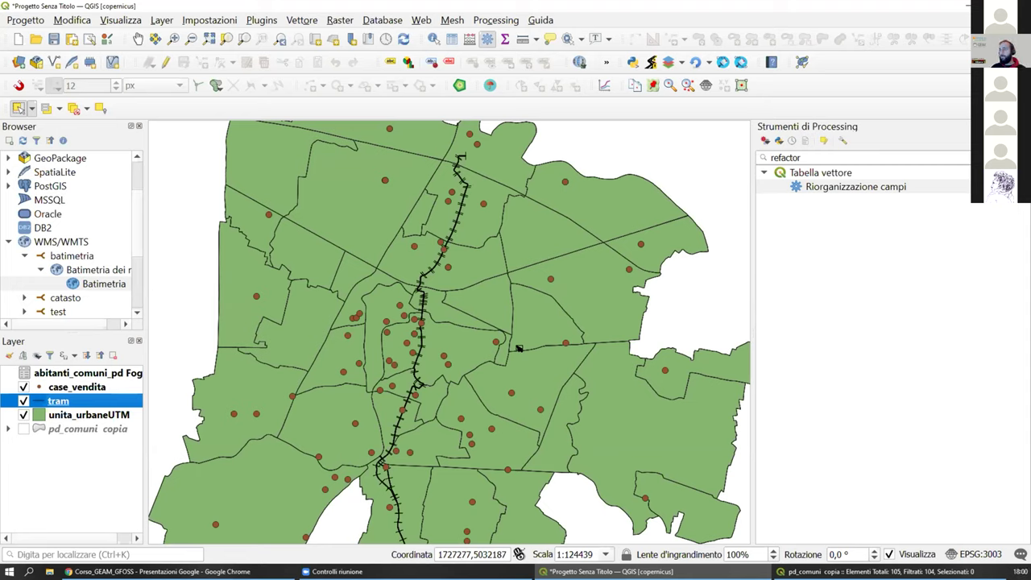
{"action": "left_click", "coordinate": [414, 361]}
{"action": "left_click", "coordinate": [315, 342]}
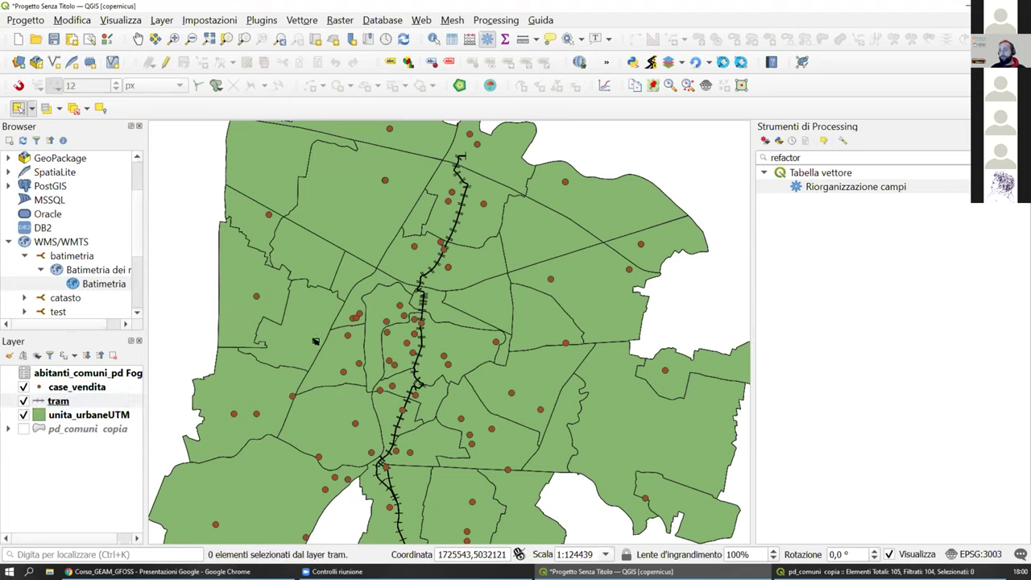
Step: Hide the case_vendita, tram and unita_urbaneUTM layers and make the pd_comuni copia layer visible
{"action": "left_click", "coordinate": [74, 415]}
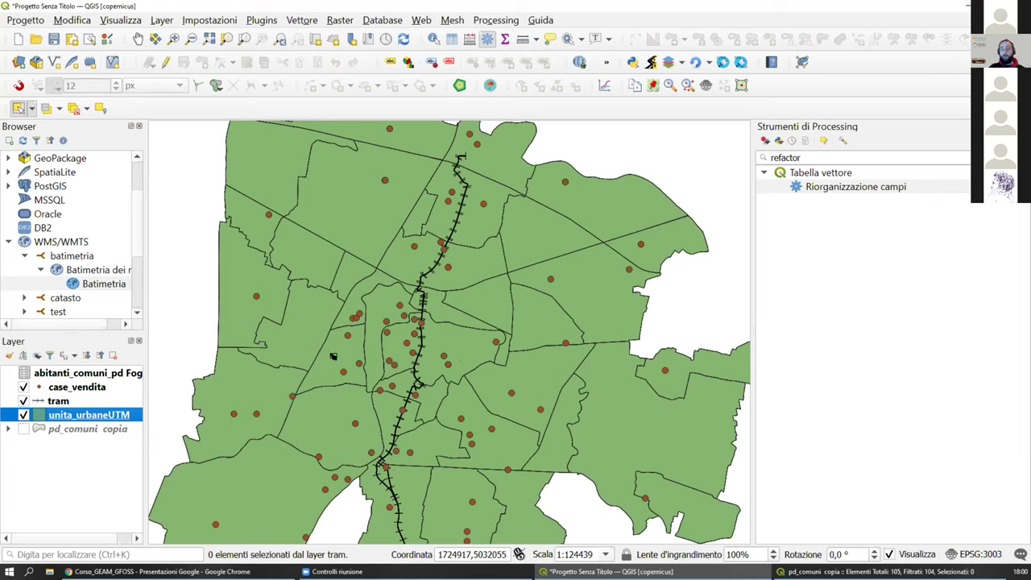
{"action": "left_click", "coordinate": [23, 428]}
{"action": "left_click", "coordinate": [59, 430]}
{"action": "left_click", "coordinate": [24, 429]}
{"action": "left_click", "coordinate": [23, 415]}
{"action": "left_click", "coordinate": [23, 401]}
{"action": "left_click", "coordinate": [24, 386]}
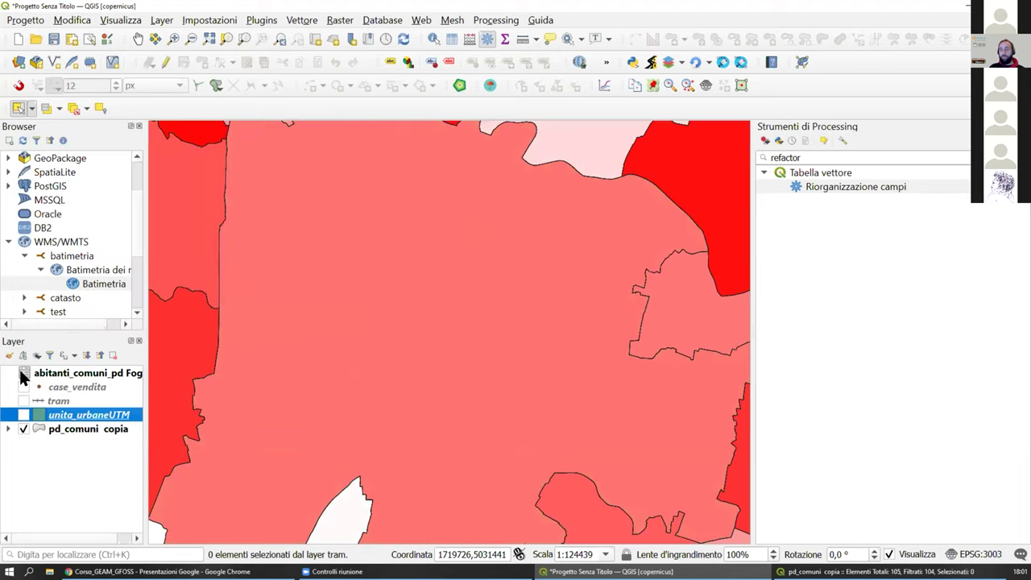
Step: Open the pd_comuni copia attribute table and bring up select by expression, placing its window fully in view
{"action": "right_click", "coordinate": [74, 429]}
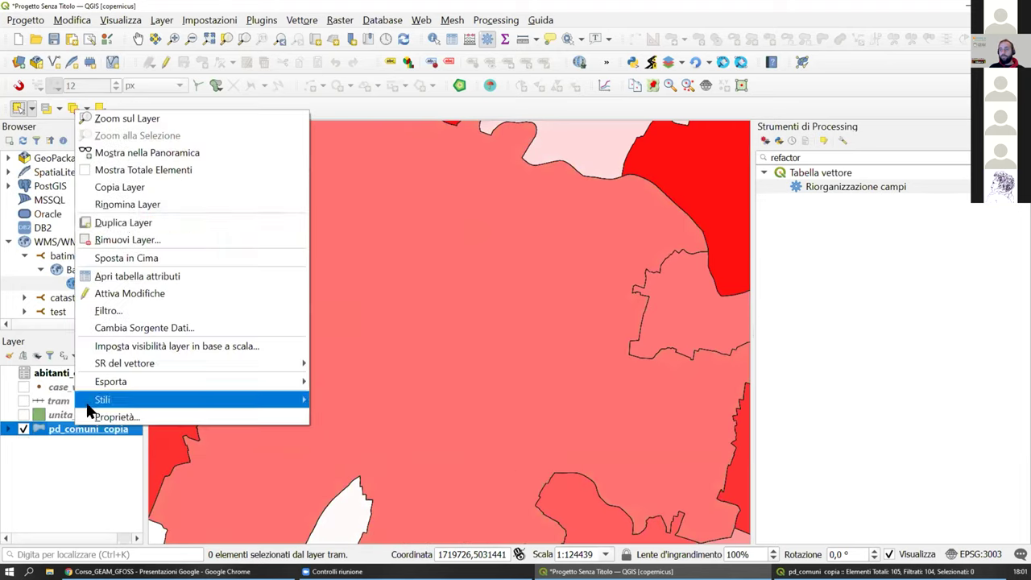
{"action": "left_click", "coordinate": [133, 276]}
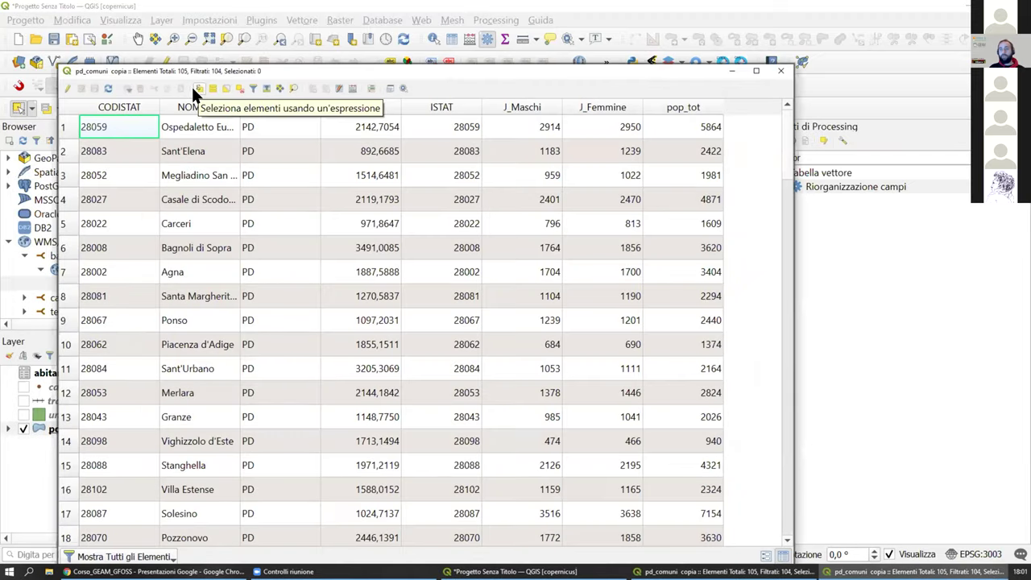
{"action": "left_click", "coordinate": [199, 88]}
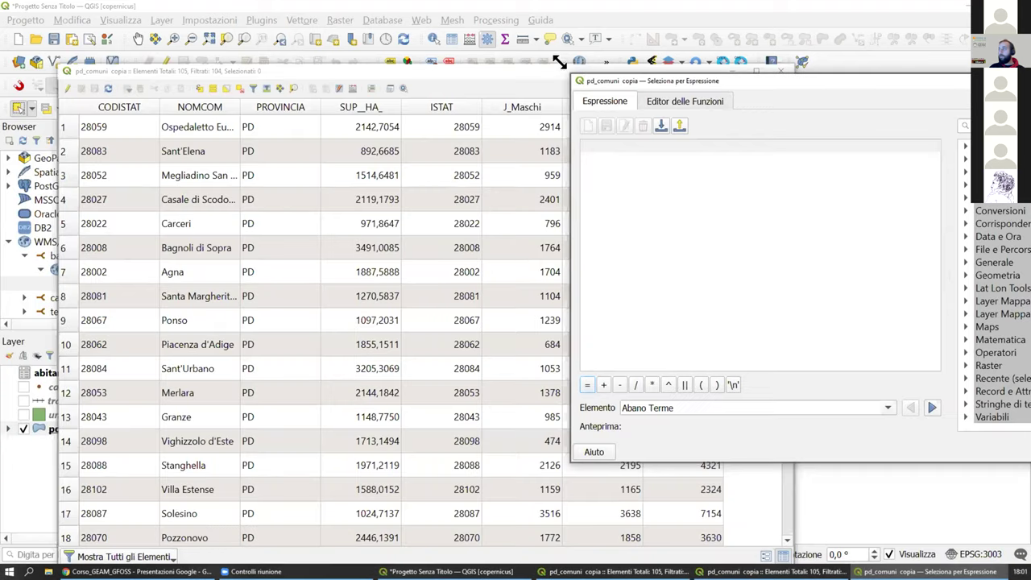
{"action": "left_click_drag", "start_coordinate": [564, 67], "coordinate": [899, 177]}
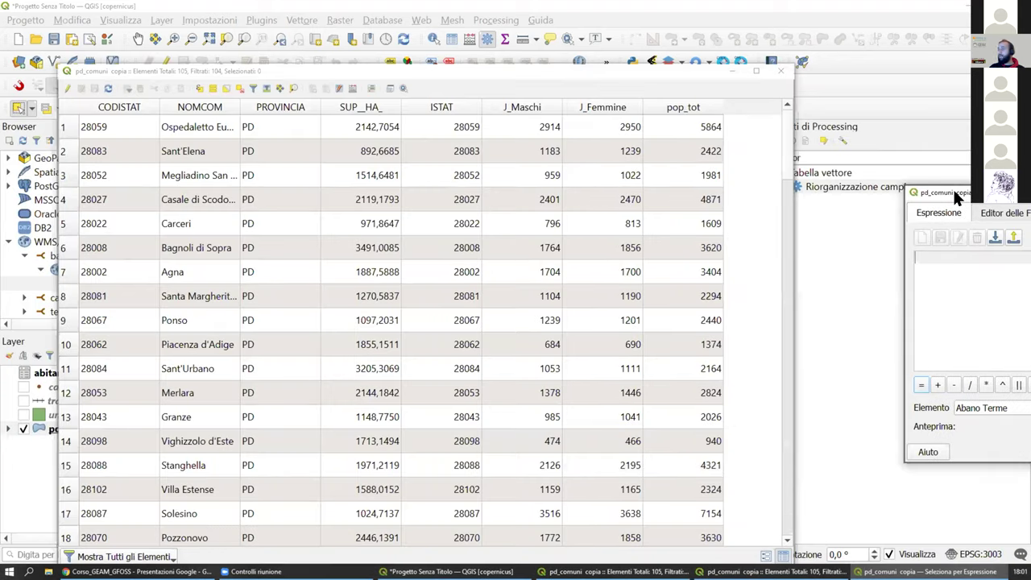
{"action": "left_click_drag", "start_coordinate": [961, 195], "coordinate": [134, 106]}
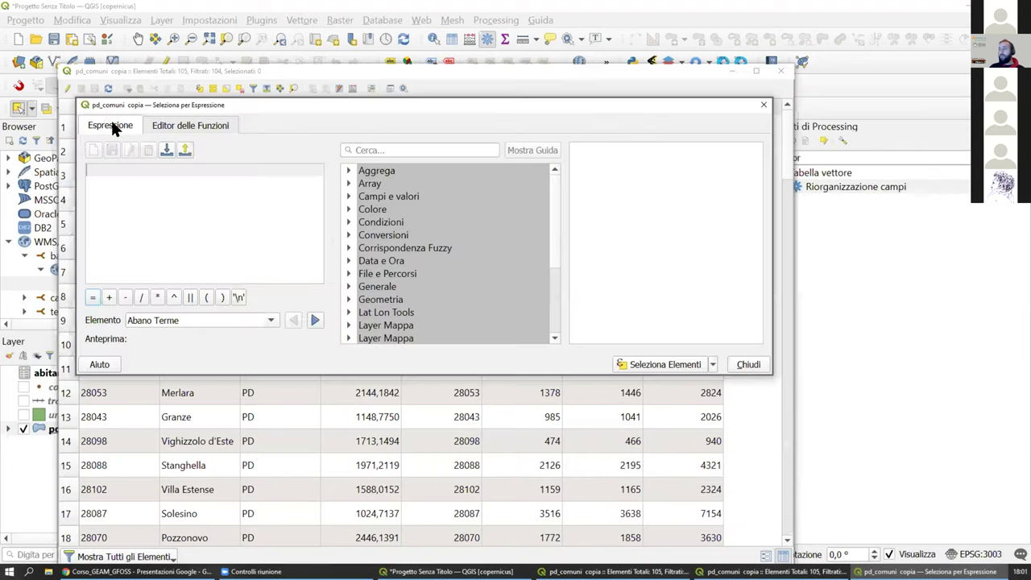
Step: Select the municipalities matching the expression "pop_tot" > 10870, taking the threshold from the field's sampled values, and close the expression window and attribute table
{"action": "left_click", "coordinate": [348, 196]}
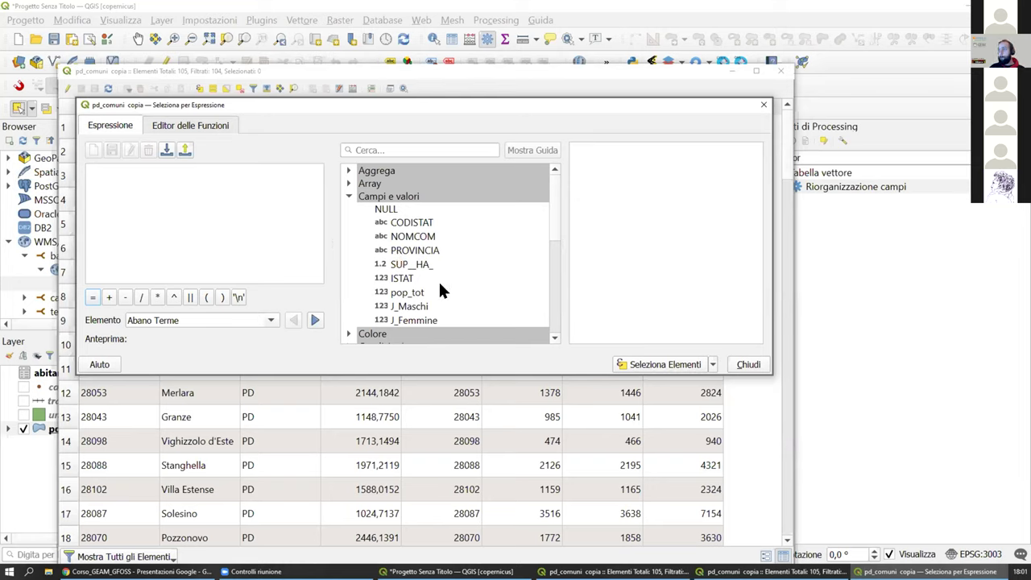
{"action": "double_click", "coordinate": [423, 293]}
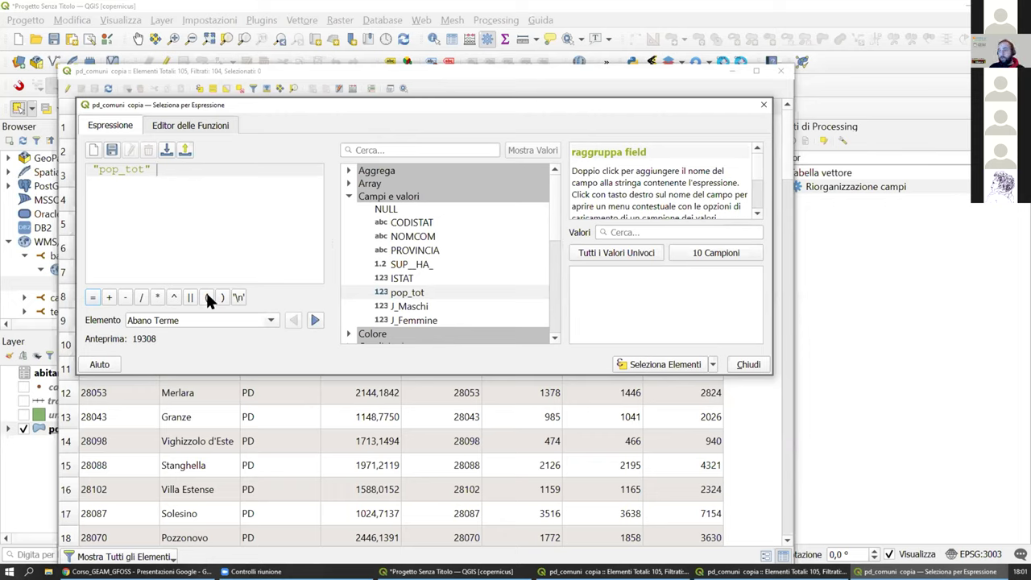
{"action": "type", "text": ">"}
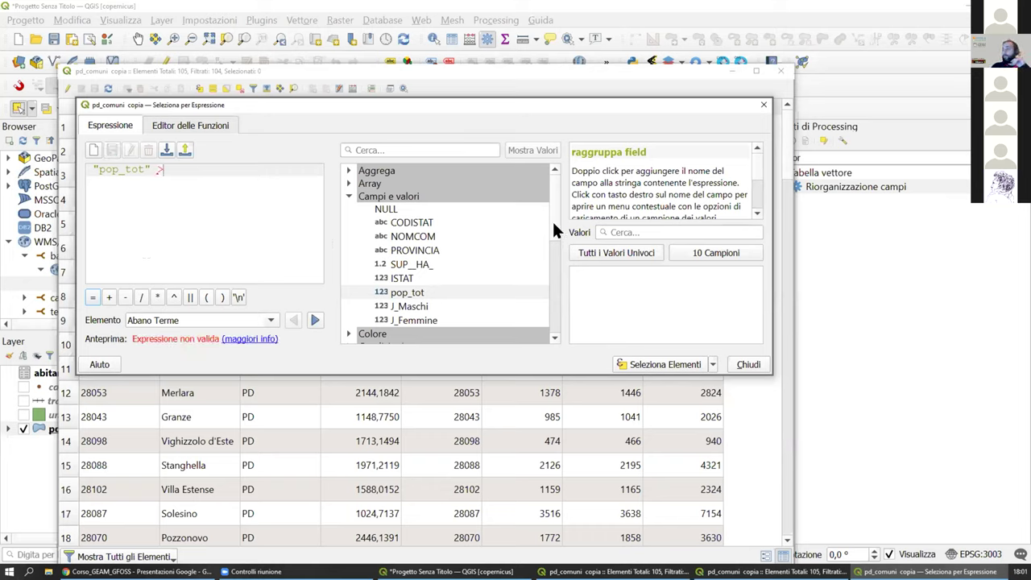
{"action": "scroll", "coordinate": [552, 231], "scroll_direction": "down", "scroll_amount": 2}
{"action": "left_click", "coordinate": [414, 229]}
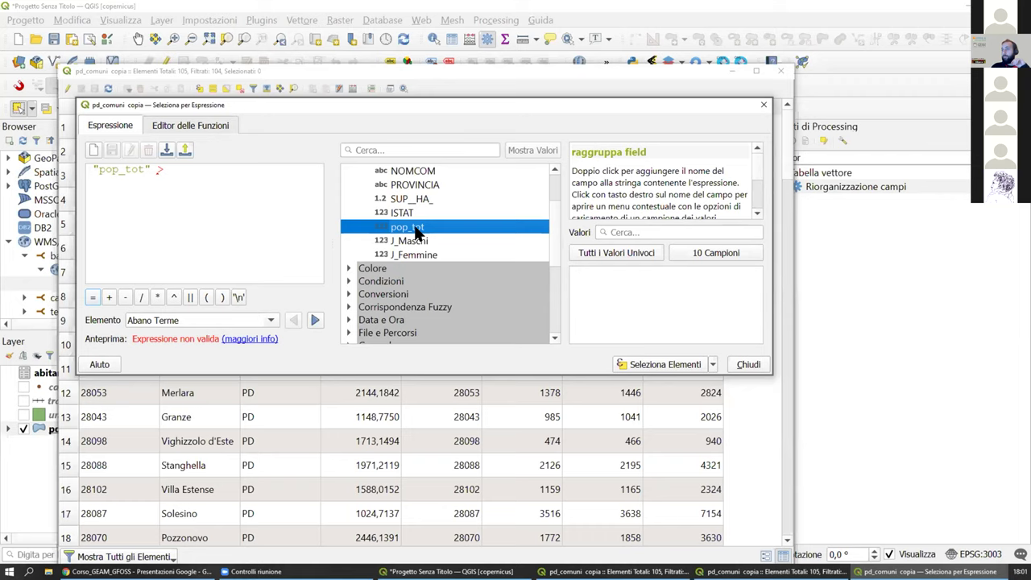
{"action": "left_click", "coordinate": [707, 255]}
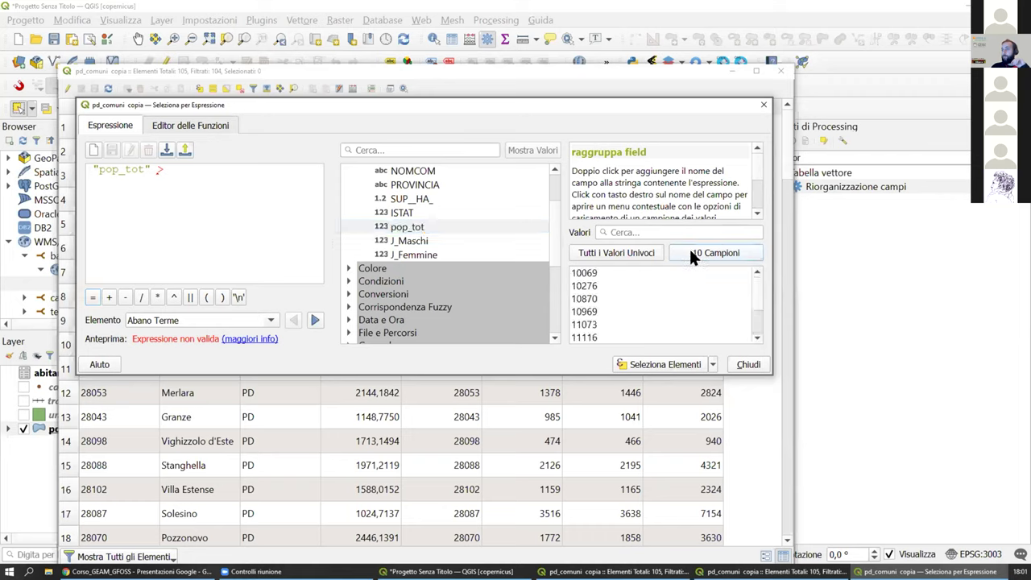
{"action": "double_click", "coordinate": [584, 298]}
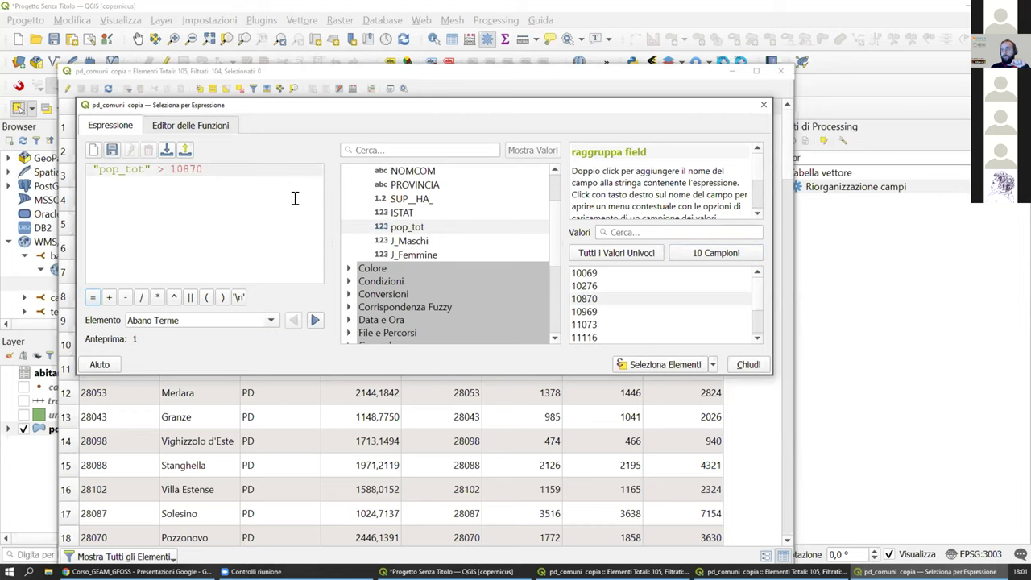
{"action": "left_click", "coordinate": [671, 365]}
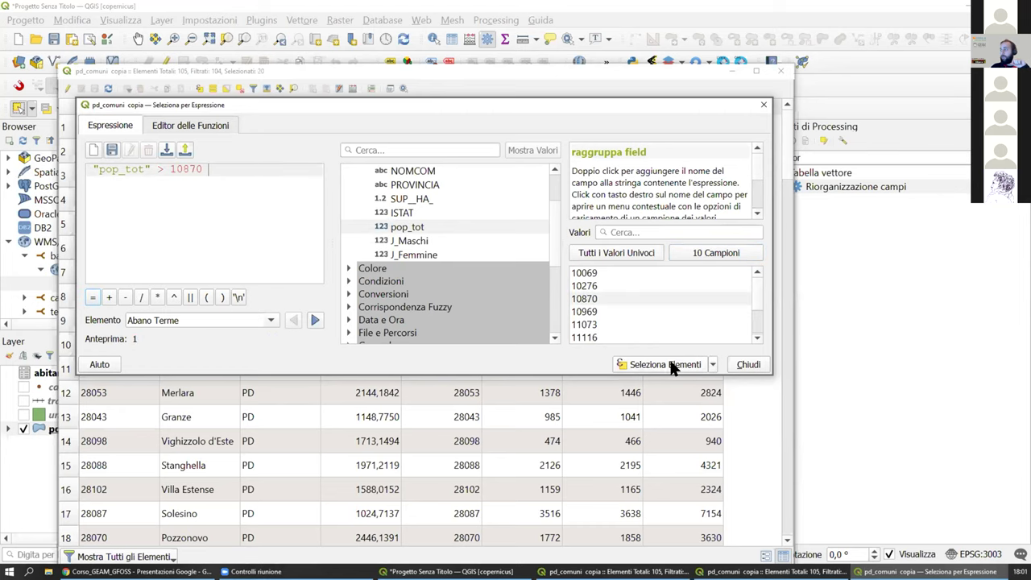
{"action": "left_click", "coordinate": [745, 367]}
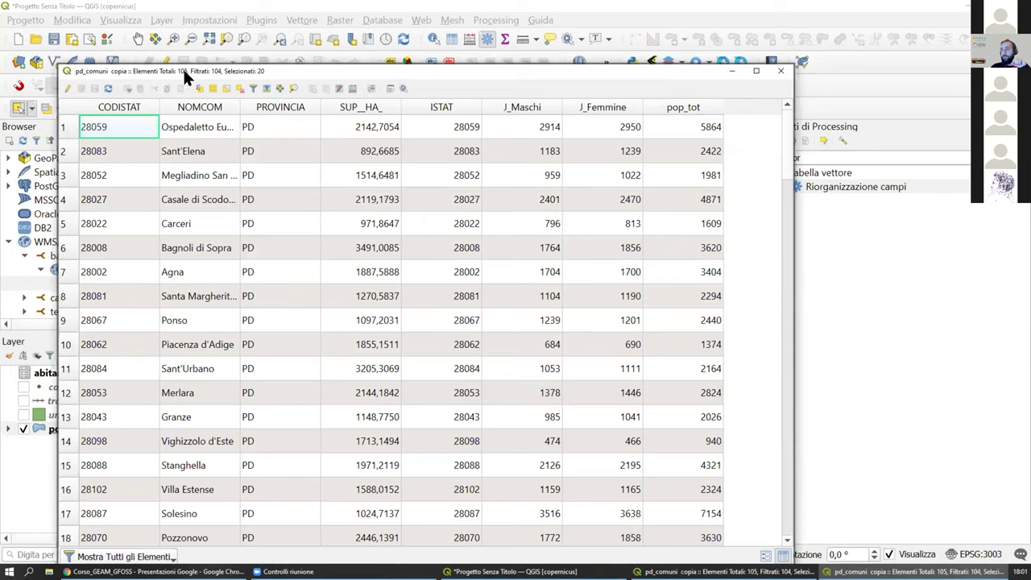
{"action": "left_click", "coordinate": [780, 72]}
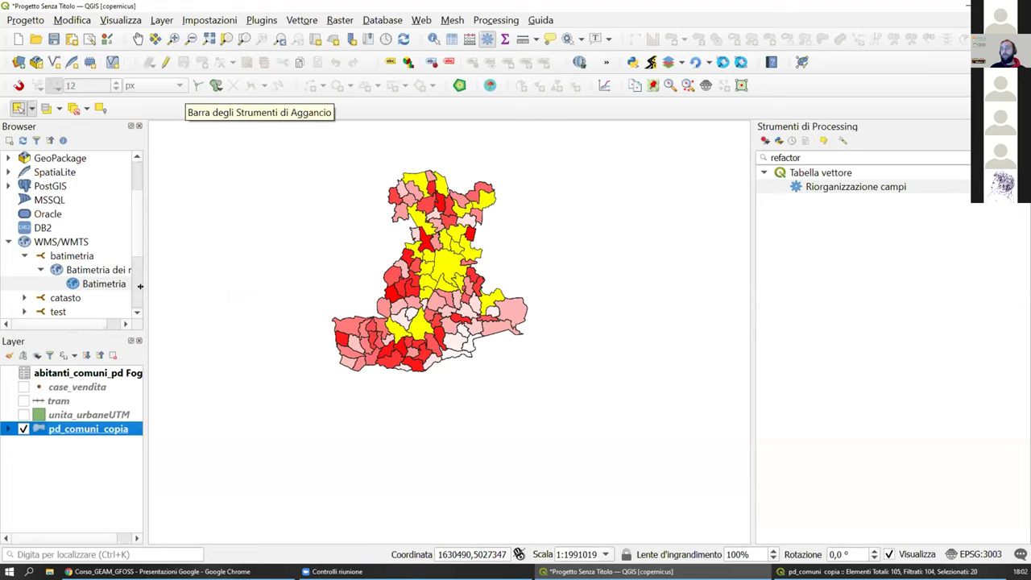
Step: Hide the pd_comuni copia layer and make the case_vendita and unita_urbaneUTM layers visible
{"action": "left_click", "coordinate": [24, 430]}
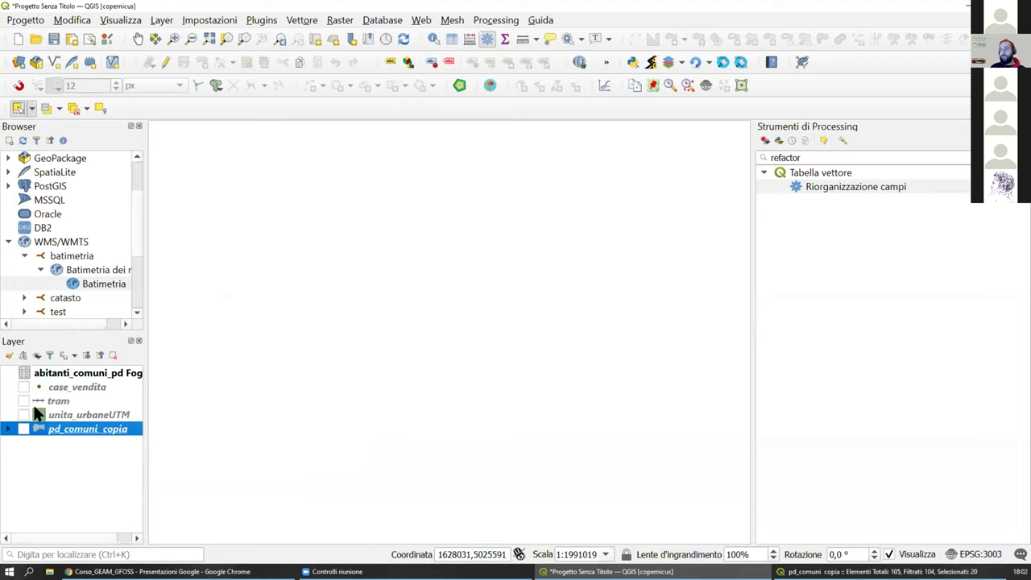
{"action": "left_click", "coordinate": [23, 387]}
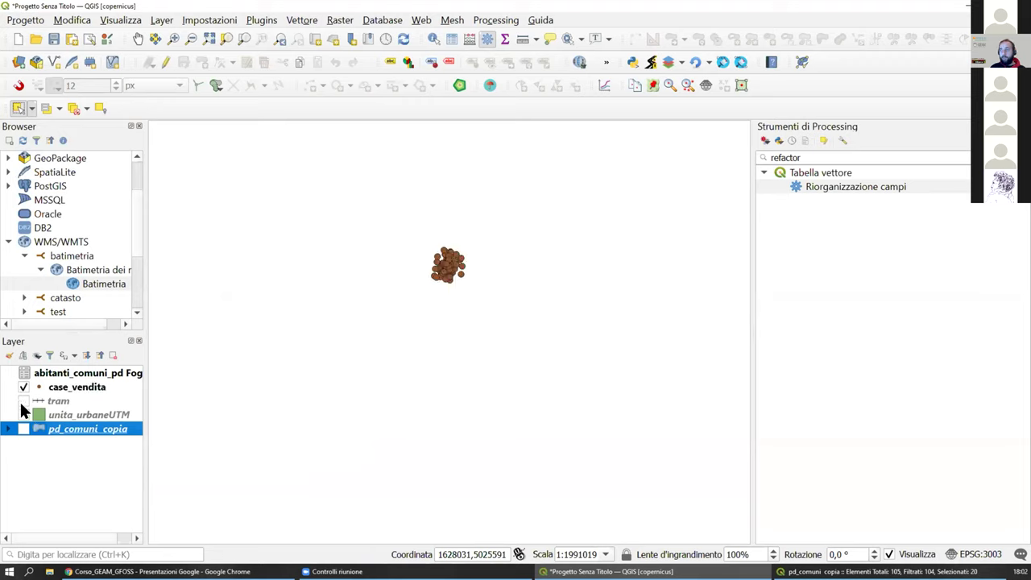
{"action": "left_click", "coordinate": [24, 414]}
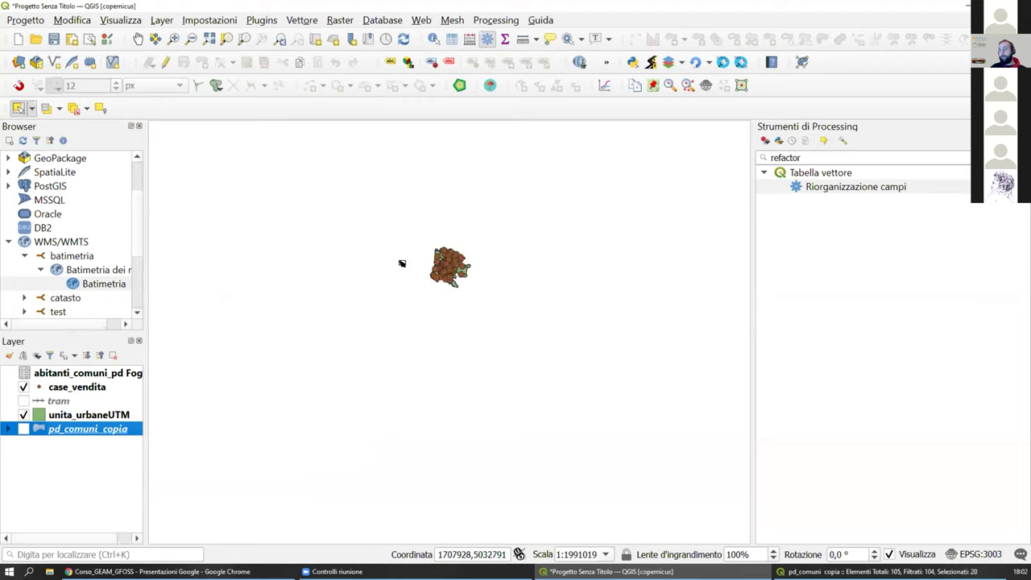
Step: Select the small central urban unit polygon in the unita_urbaneUTM layer on the map
{"action": "scroll", "coordinate": [403, 259], "scroll_direction": "up", "scroll_amount": 2}
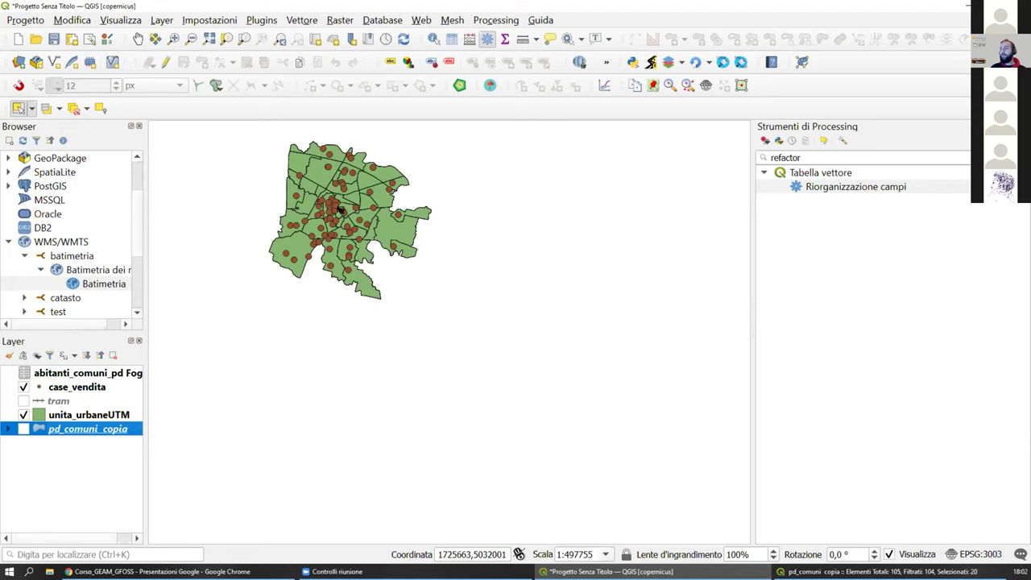
{"action": "scroll", "coordinate": [339, 204], "scroll_direction": "up", "scroll_amount": 2}
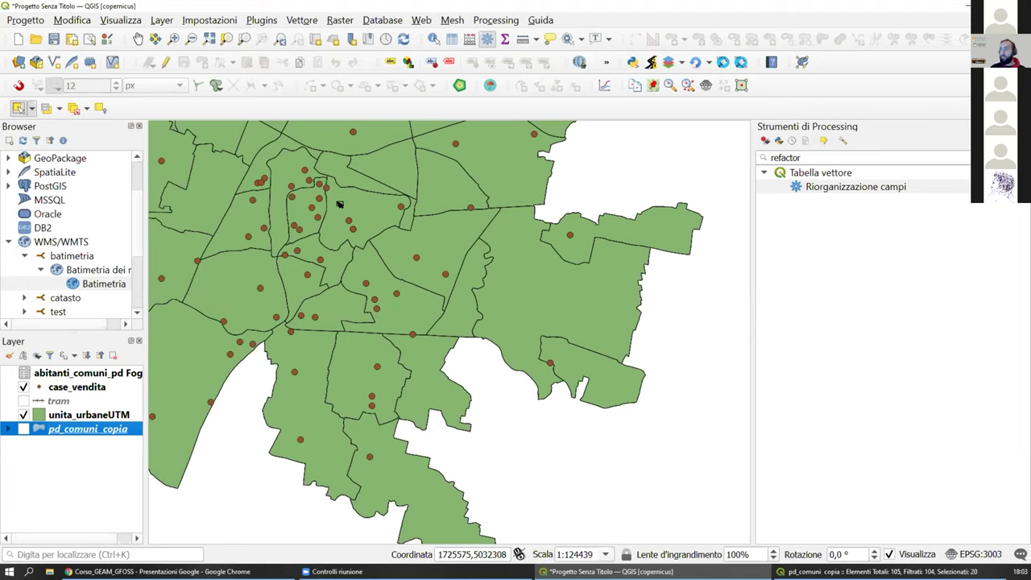
{"action": "left_click_drag", "start_coordinate": [359, 205], "coordinate": [434, 261]}
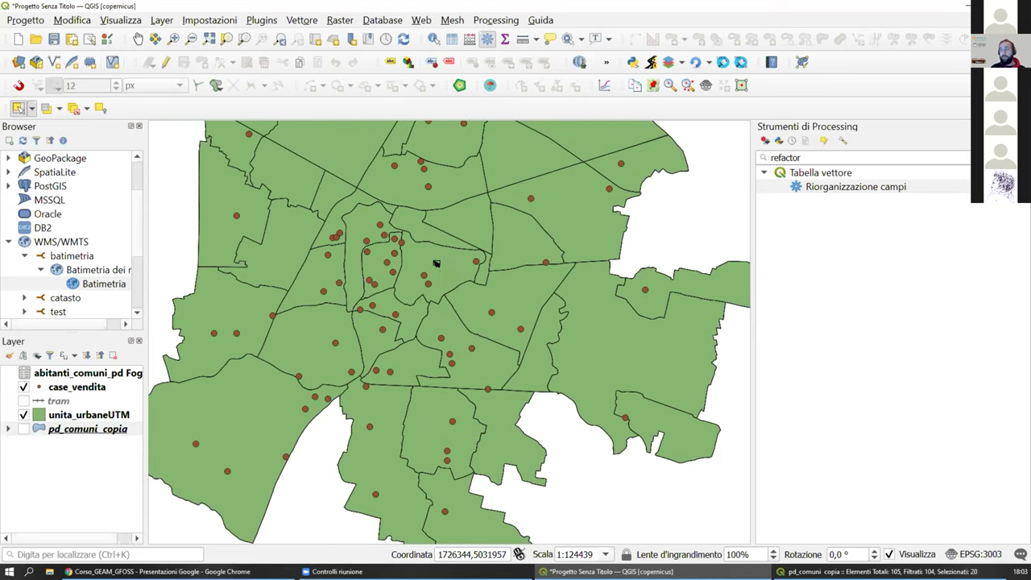
{"action": "left_click", "coordinate": [100, 418]}
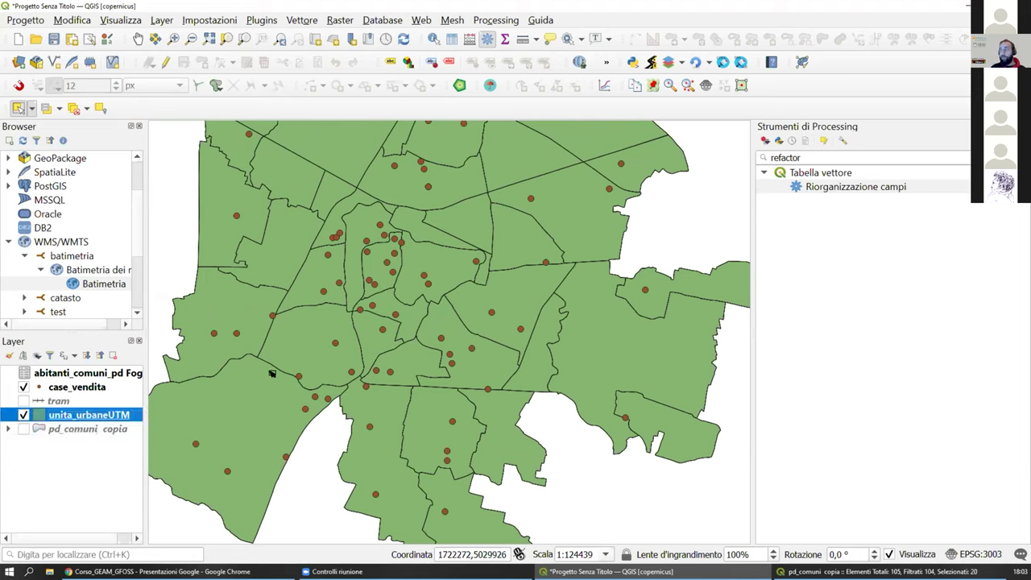
{"action": "left_click", "coordinate": [374, 263]}
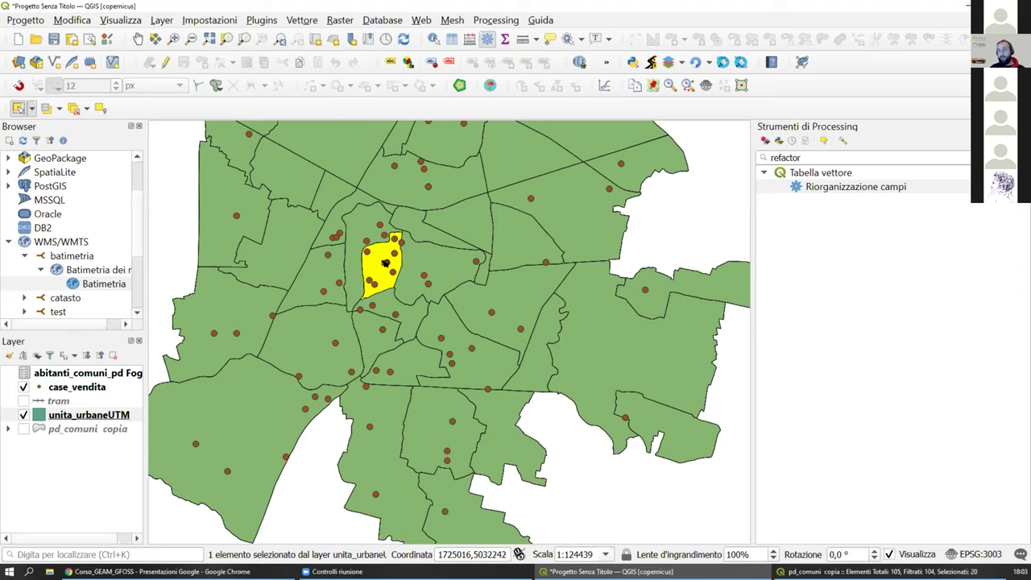
Step: Run Select by Location to select case_vendita points that intersect only the selected unita_urbaneUTM features, creating a new selection, and close the tool
{"action": "left_click", "coordinate": [298, 22]}
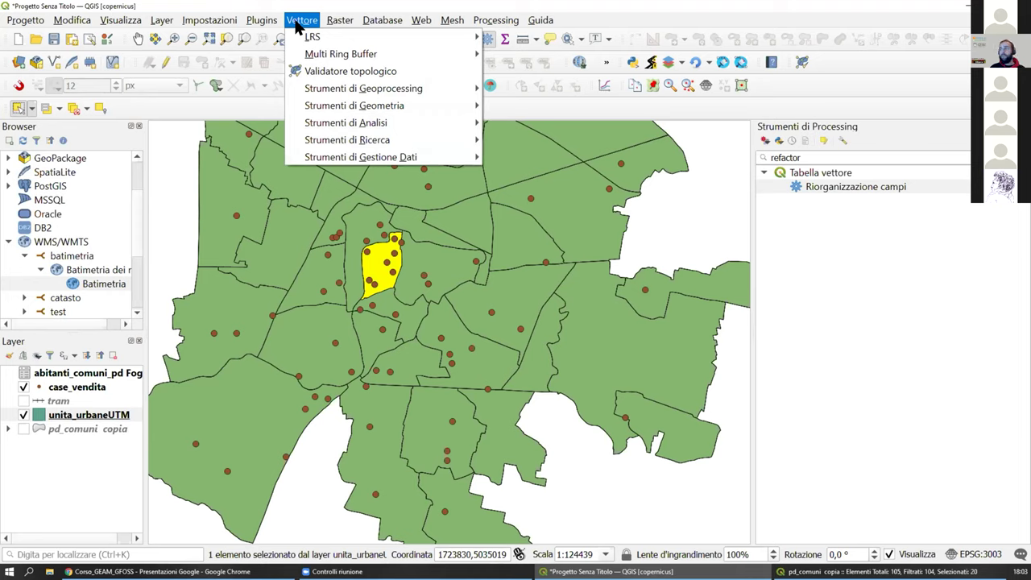
{"action": "mouse_move", "coordinate": [306, 37]}
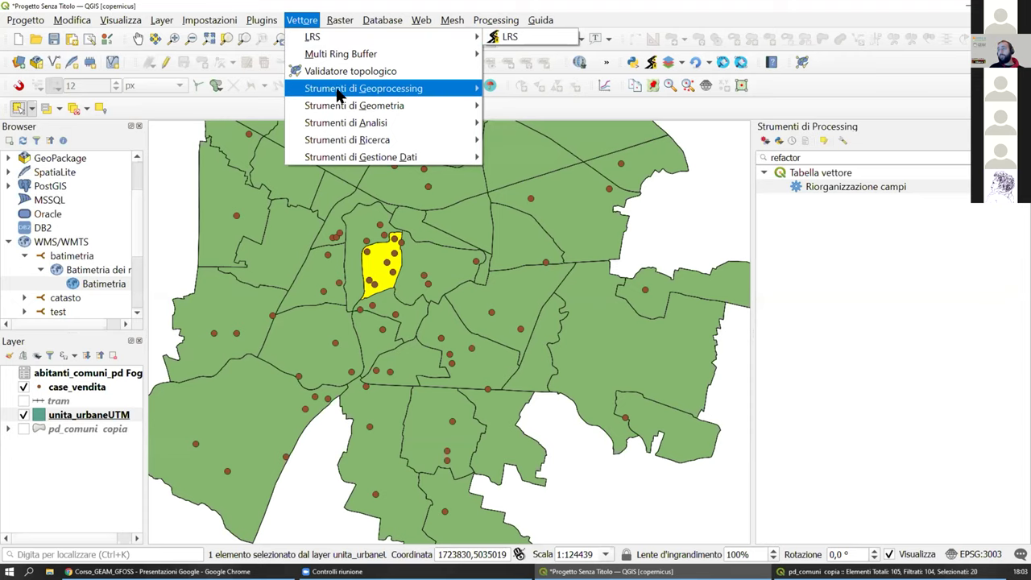
{"action": "mouse_move", "coordinate": [354, 143]}
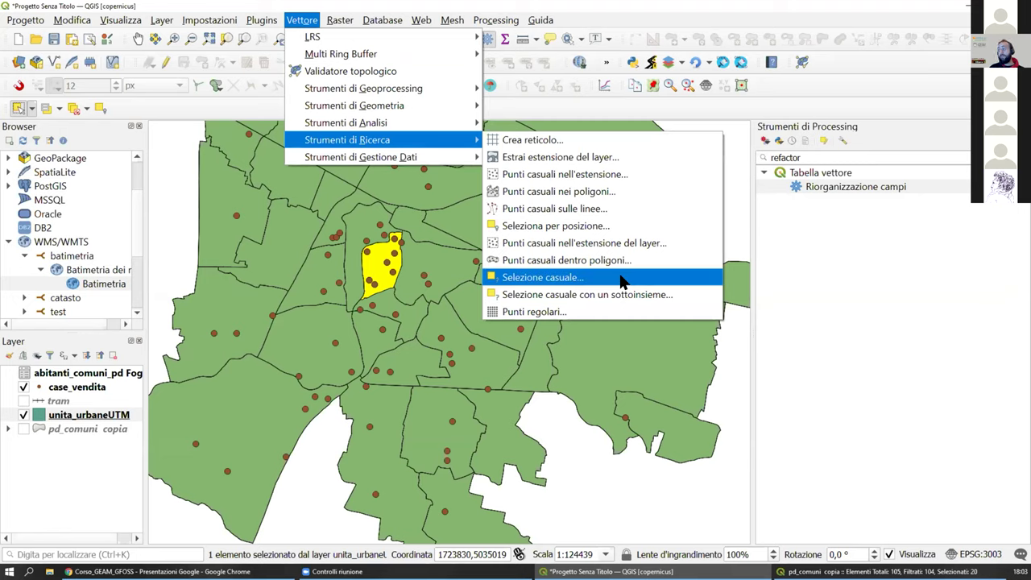
{"action": "left_click", "coordinate": [615, 232]}
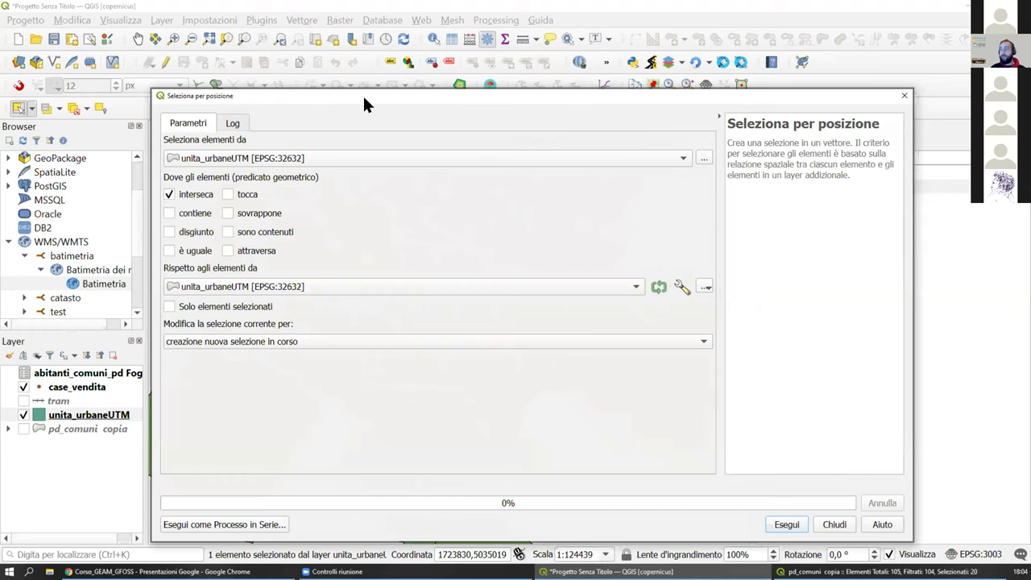
{"action": "left_click_drag", "start_coordinate": [362, 95], "coordinate": [411, 73]}
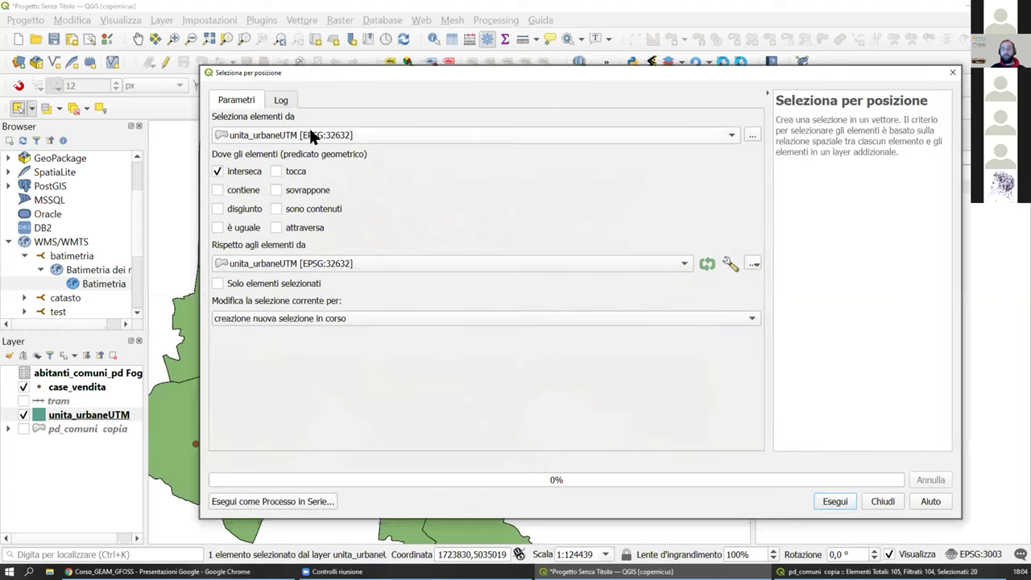
{"action": "left_click", "coordinate": [310, 135]}
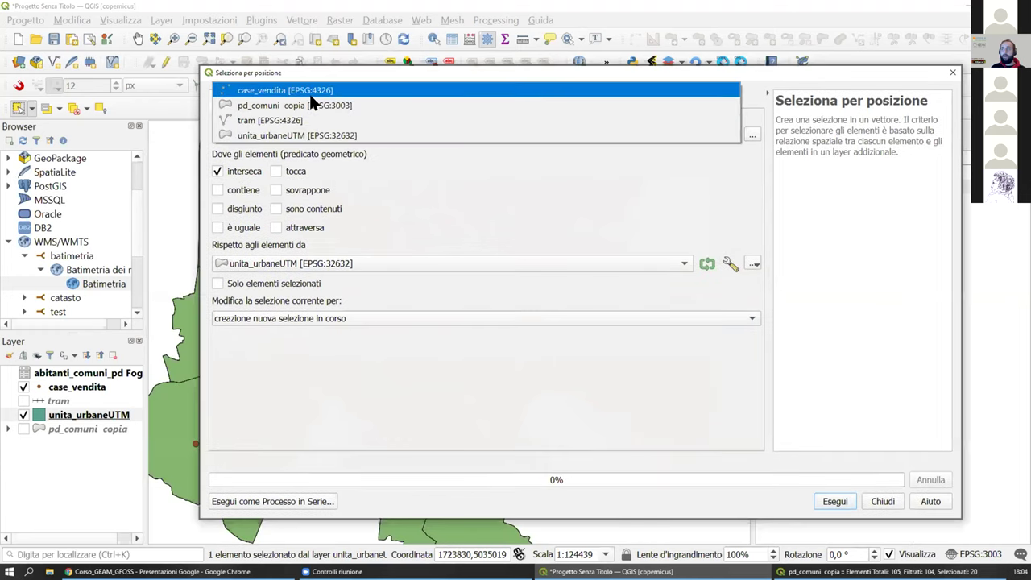
{"action": "left_click", "coordinate": [310, 90]}
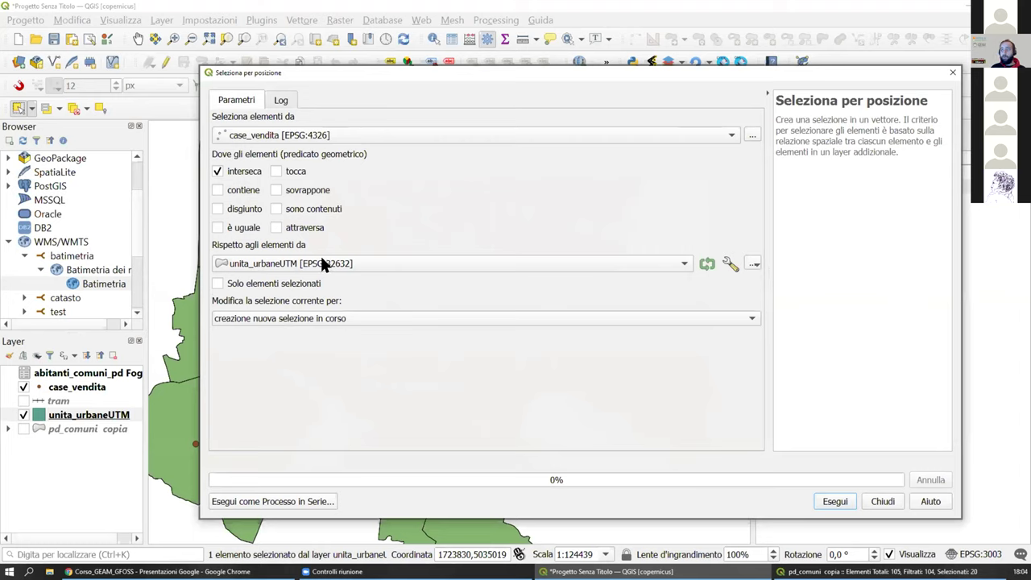
{"action": "left_click", "coordinate": [242, 283]}
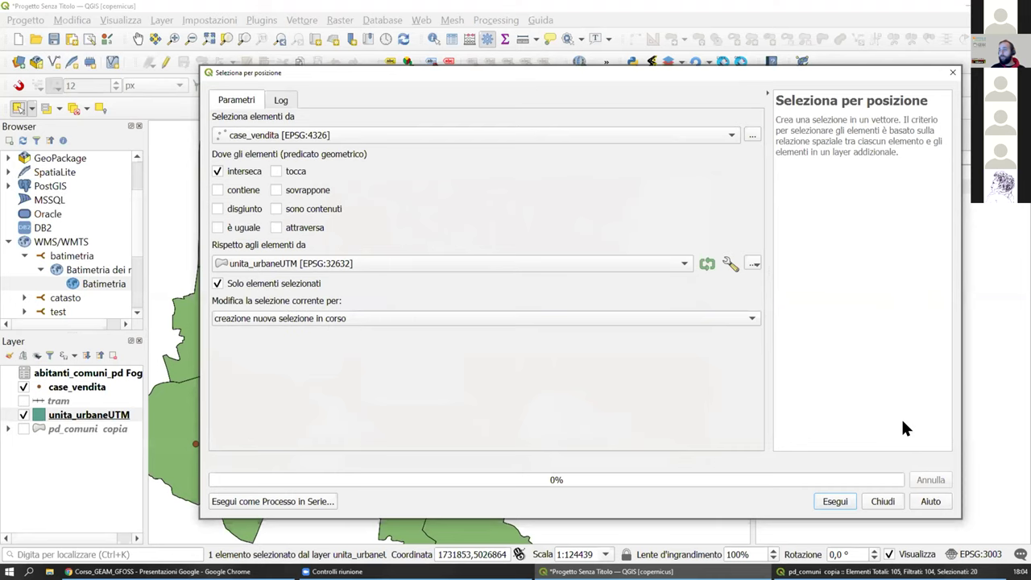
{"action": "left_click", "coordinate": [835, 495]}
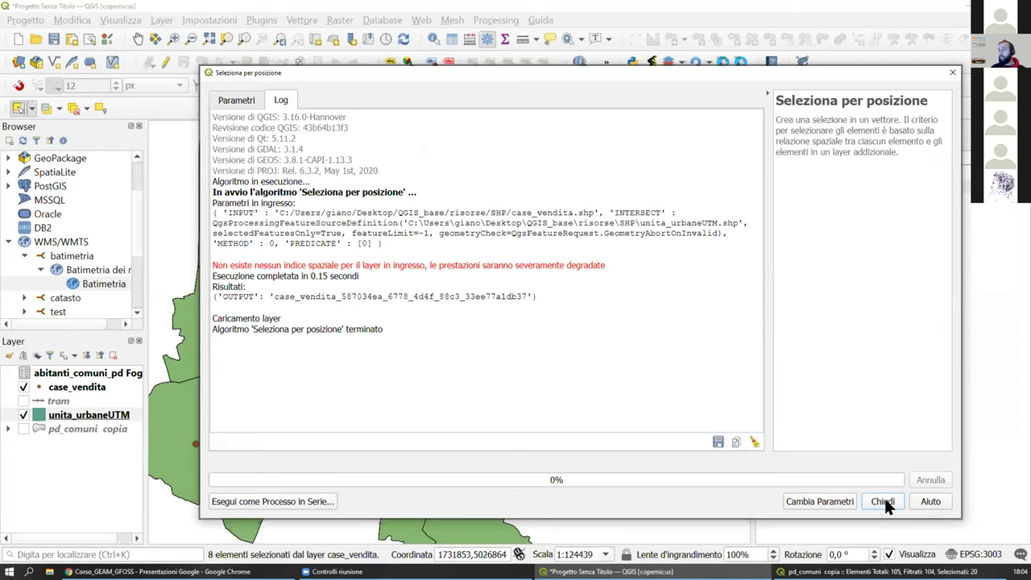
{"action": "left_click", "coordinate": [235, 100]}
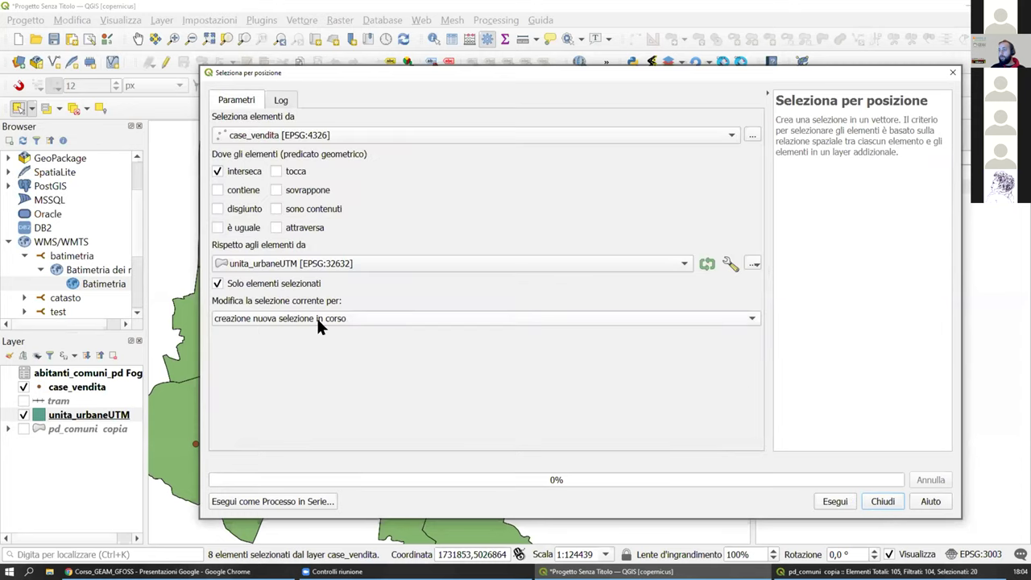
{"action": "left_click", "coordinate": [881, 501]}
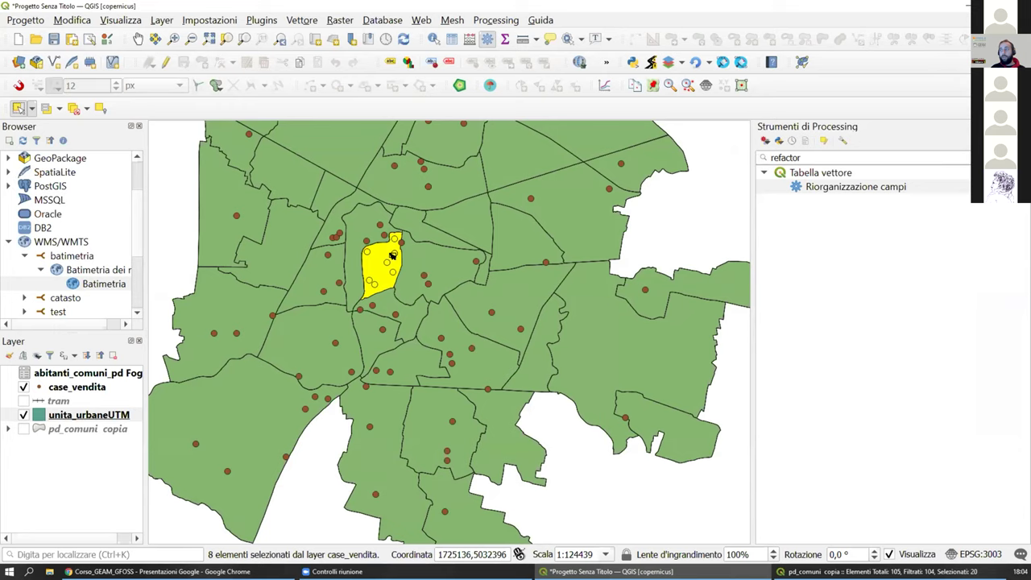
Step: Review only the selected features in the case_vendita attribute table, positioning its window clear of the map selection, and close the table
{"action": "left_click", "coordinate": [91, 391]}
{"action": "right_click", "coordinate": [91, 390]}
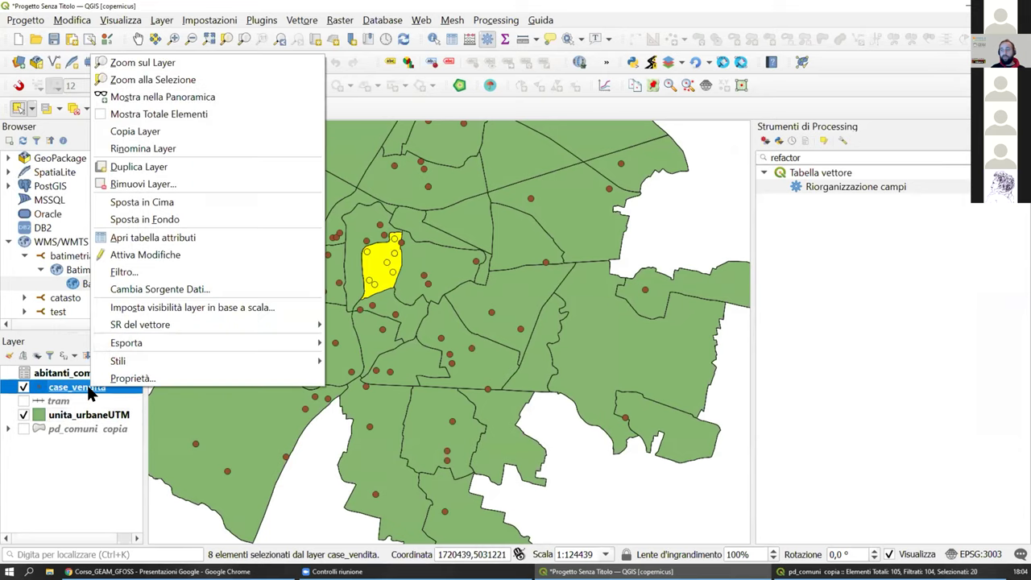
{"action": "left_click", "coordinate": [112, 237]}
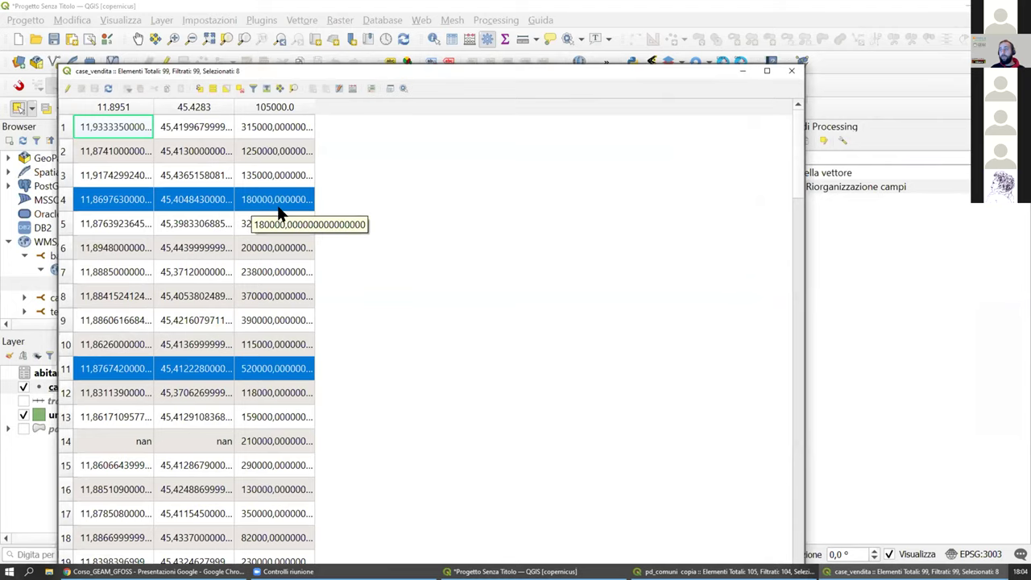
{"action": "left_click_drag", "start_coordinate": [228, 75], "coordinate": [476, 47]}
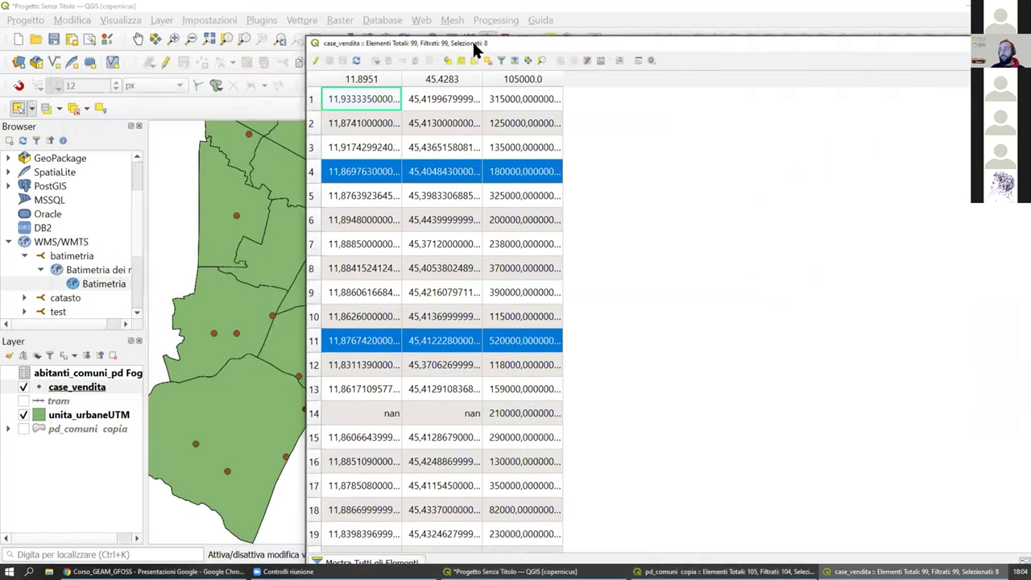
{"action": "left_click_drag", "start_coordinate": [417, 31], "coordinate": [454, 103]}
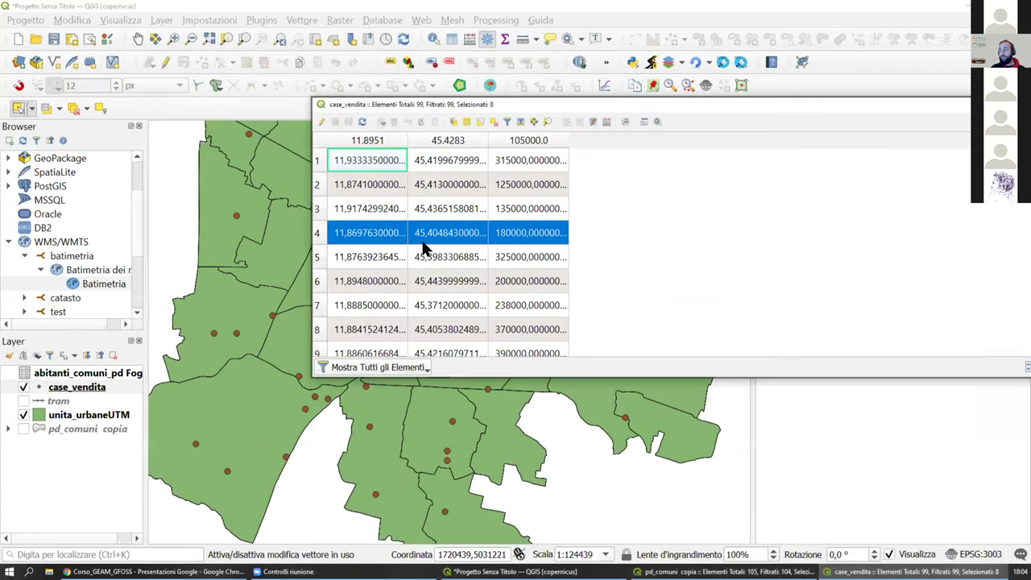
{"action": "left_click", "coordinate": [375, 367]}
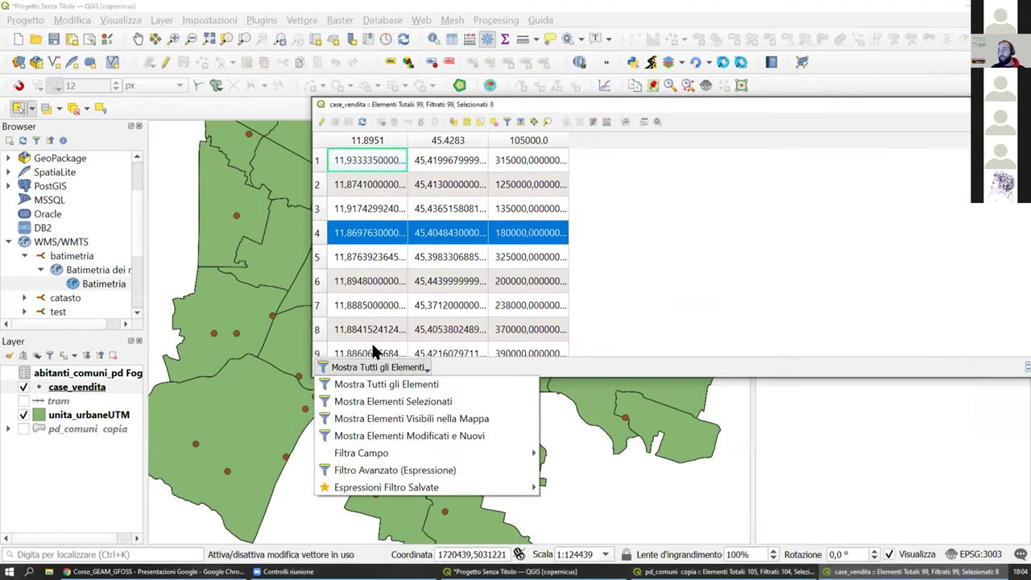
{"action": "left_click", "coordinate": [386, 401]}
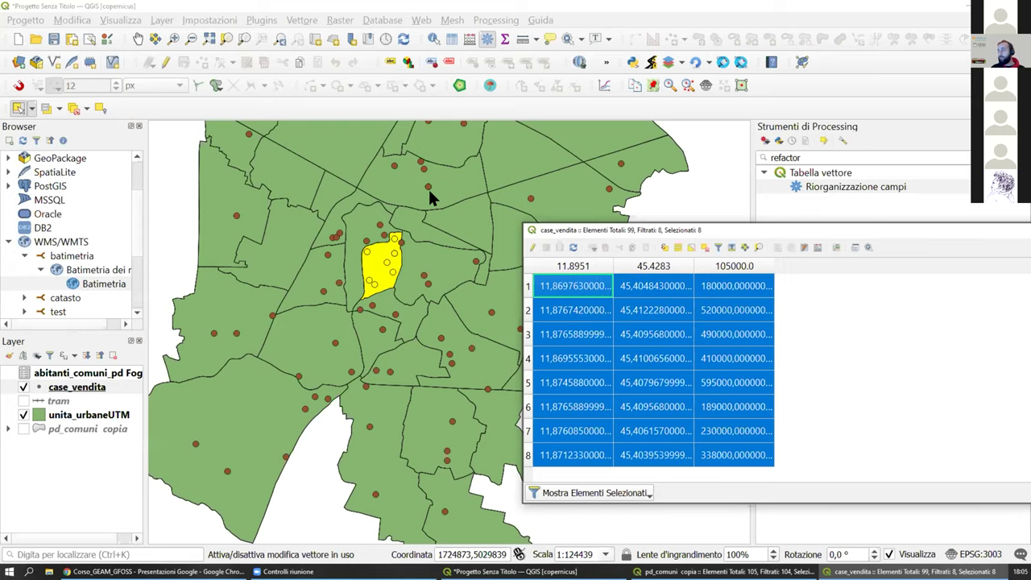
{"action": "left_click_drag", "start_coordinate": [612, 230], "coordinate": [276, 188]}
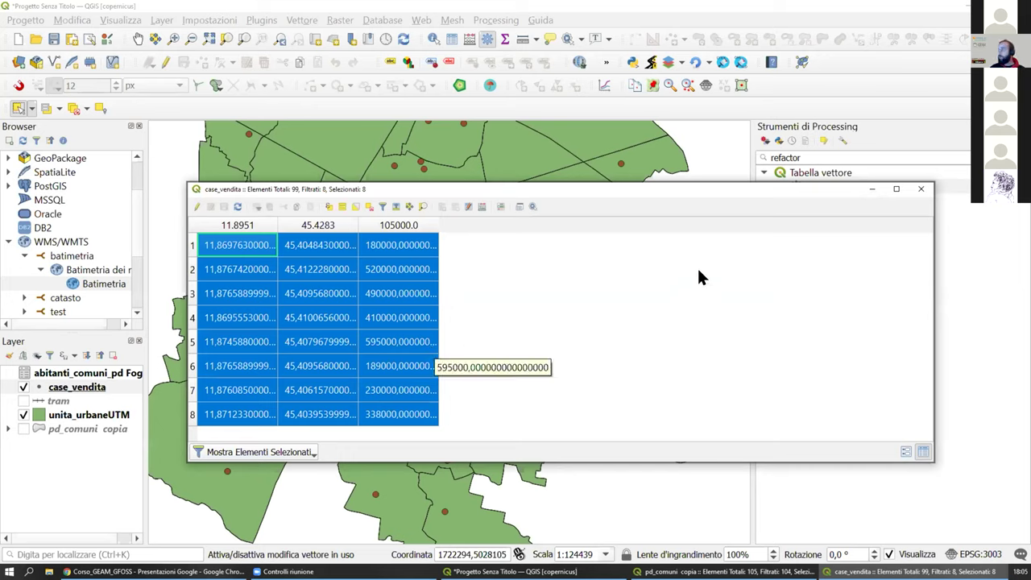
{"action": "left_click", "coordinate": [922, 192]}
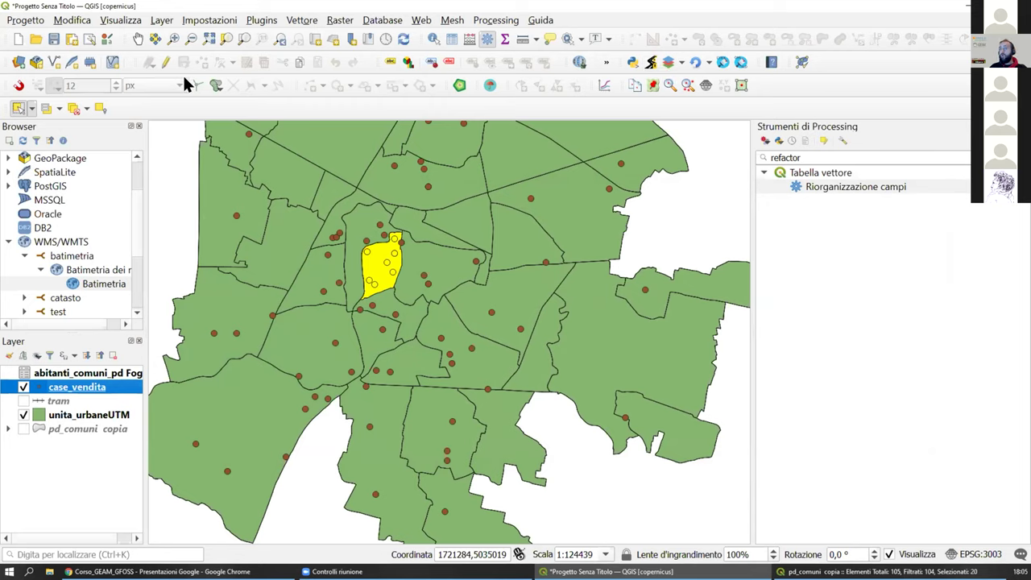
Step: Clear the selection in all layers and make the tram layer visible
{"action": "left_click", "coordinate": [74, 108]}
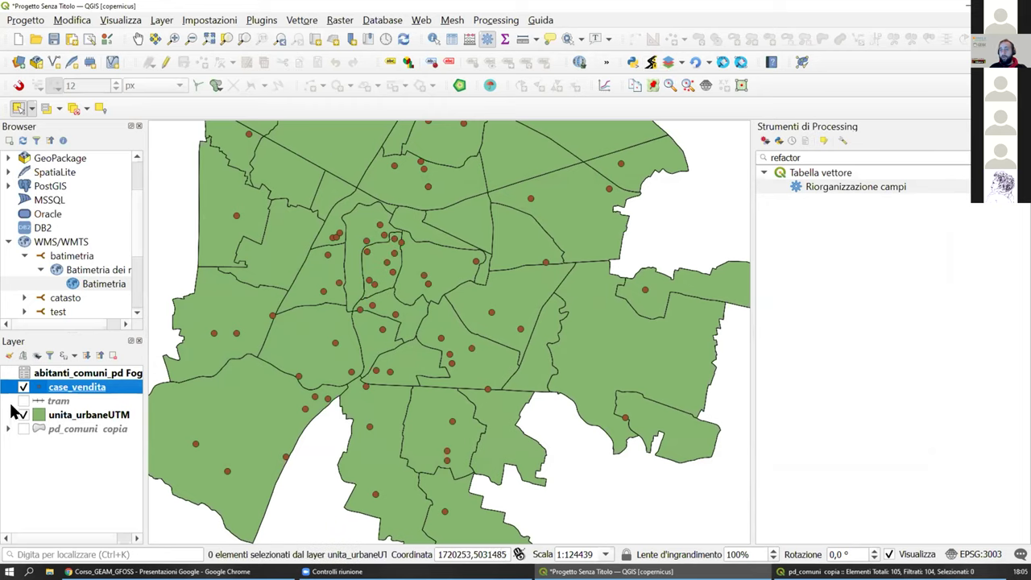
{"action": "left_click", "coordinate": [24, 400]}
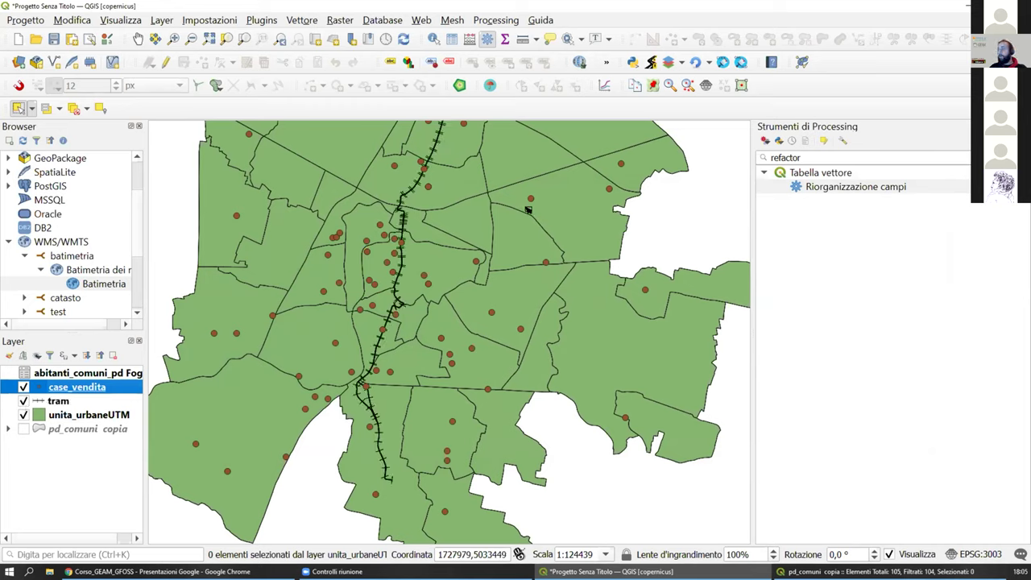
Step: Search the processing tools for "buff" and open the vector geometry Buffer tool
{"action": "left_click", "coordinate": [819, 153]}
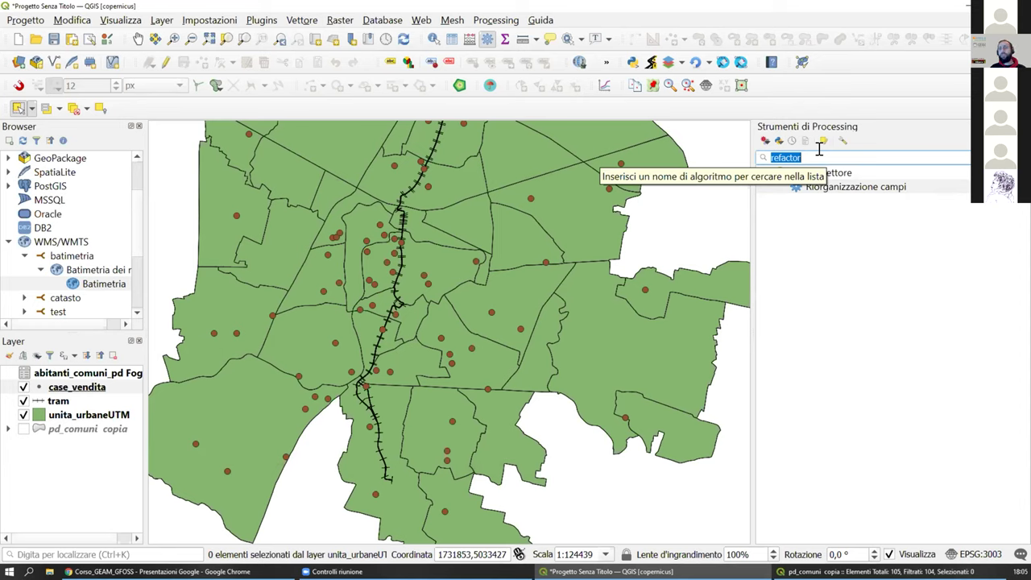
{"action": "key", "text": "BackSpace"}
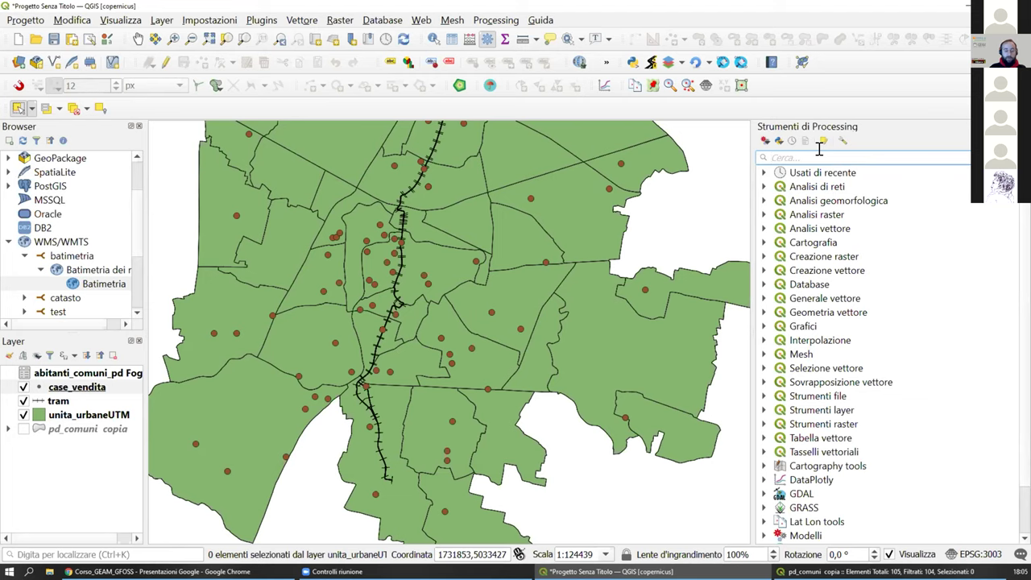
{"action": "type", "text": "5"}
{"action": "key", "text": "BackSpace"}
{"action": "type", "text": "buff"}
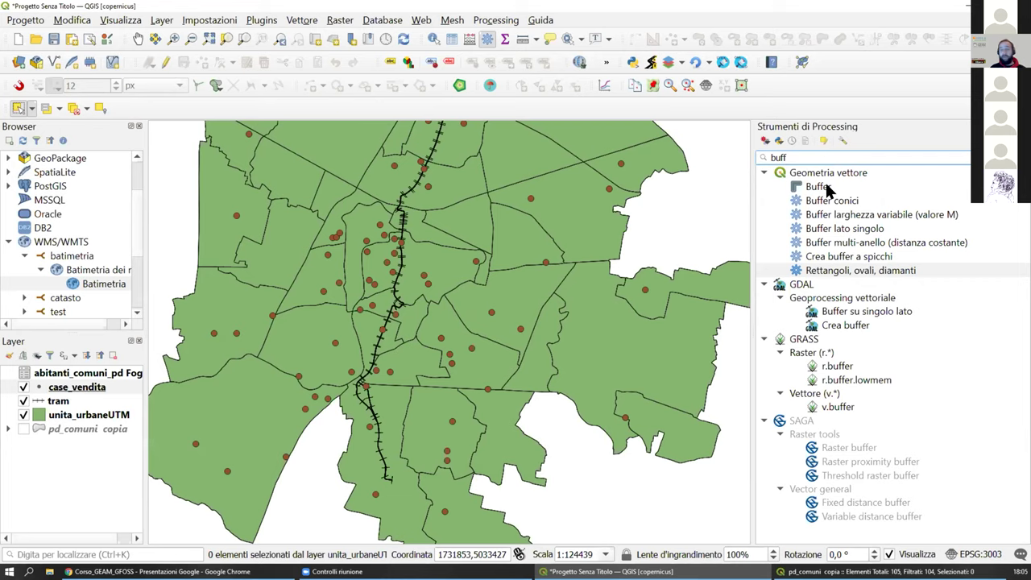
{"action": "left_click", "coordinate": [812, 188]}
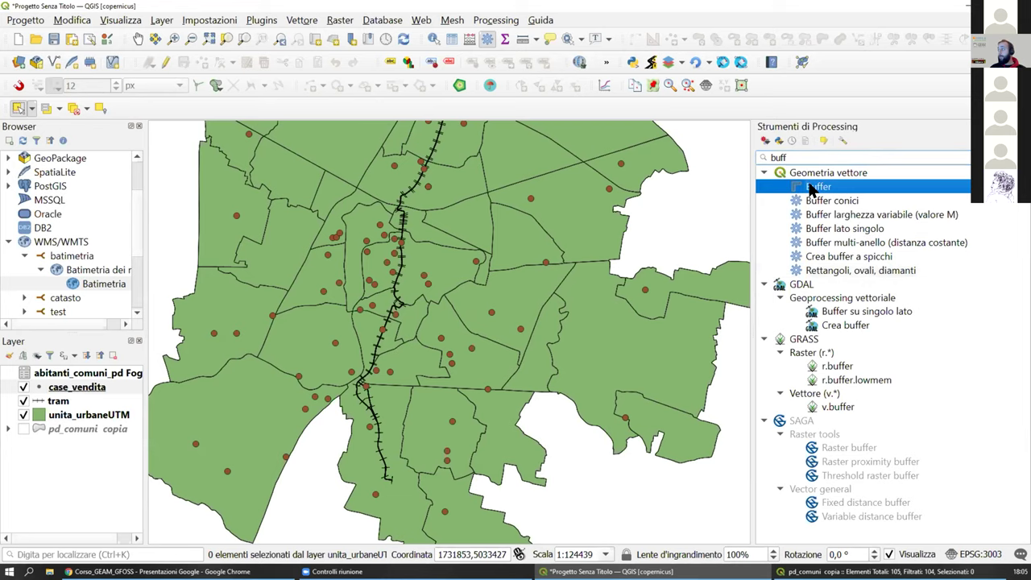
{"action": "double_click", "coordinate": [812, 188]}
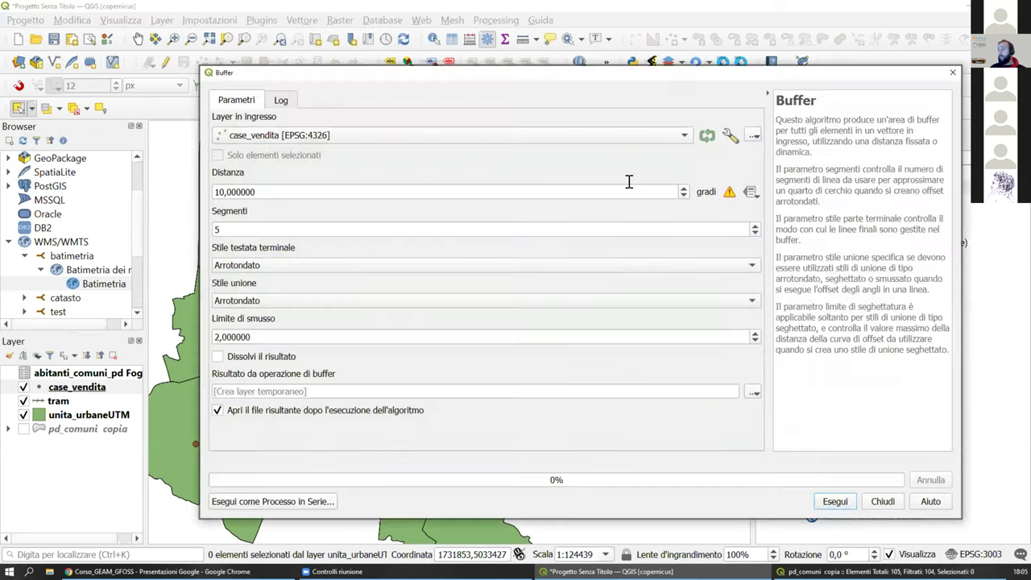
Step: Set the tram layer as the buffer input and enter a distance of 500 degrees
{"action": "left_click", "coordinate": [312, 142]}
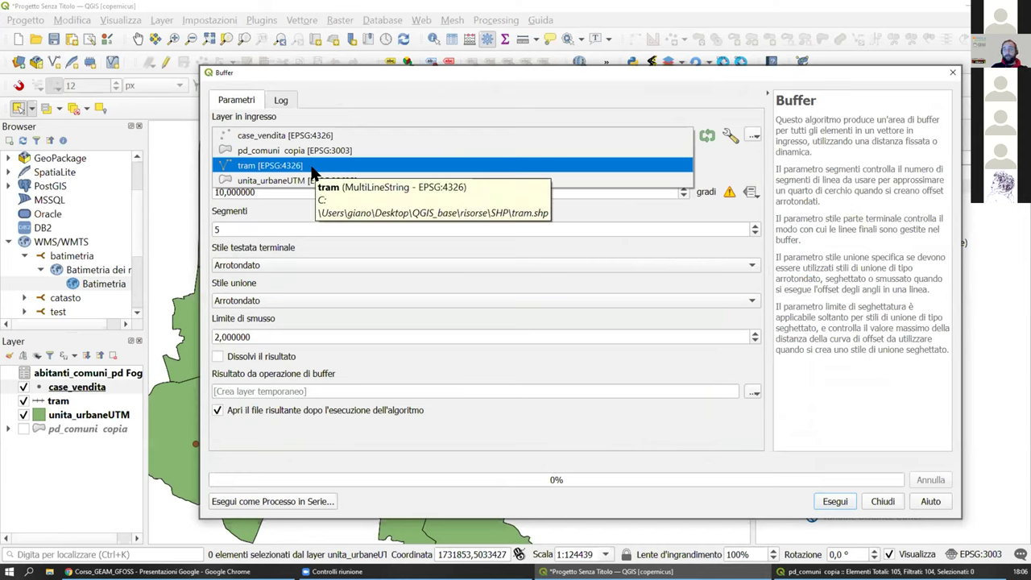
{"action": "left_click", "coordinate": [311, 170]}
{"action": "left_click", "coordinate": [216, 185]}
{"action": "double_click", "coordinate": [216, 185]}
{"action": "type", "text": "500"}
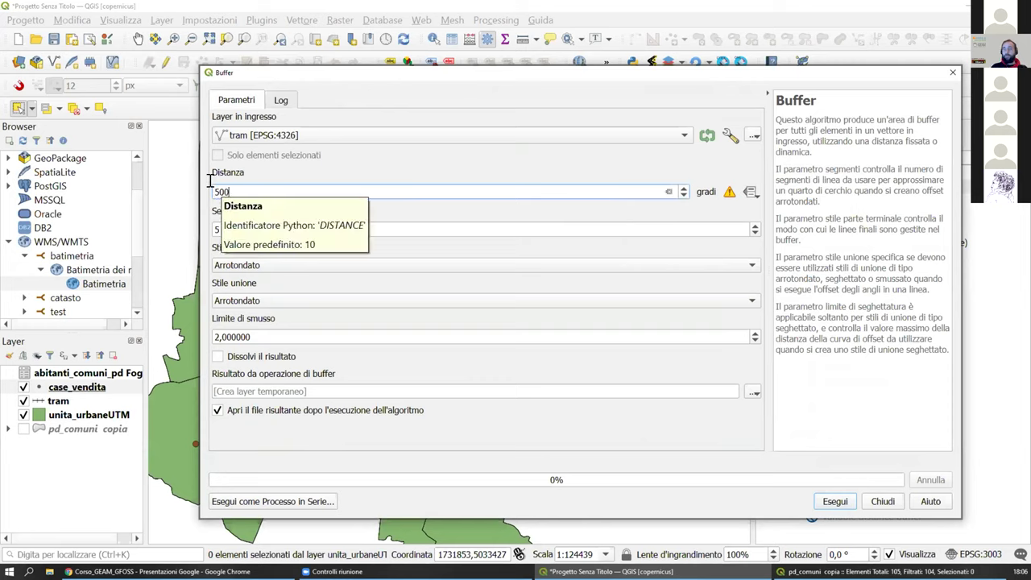
{"action": "key", "text": "Tab"}
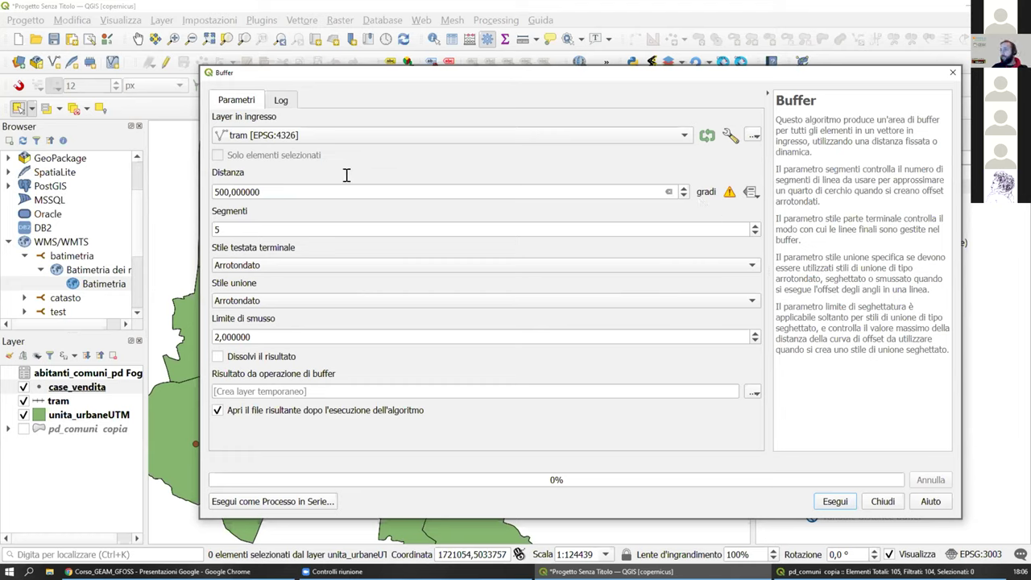
Step: Change the buffer distance to 1 degree, run the tool to a temporary layer, and close it
{"action": "left_click", "coordinate": [270, 197]}
{"action": "key", "text": "ctrl+a"}
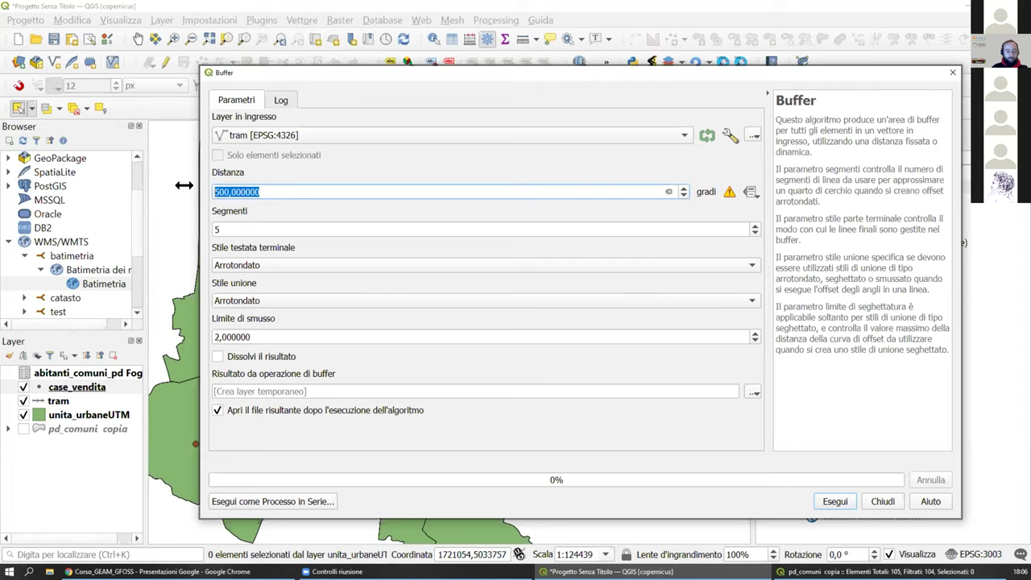
{"action": "type", "text": "1"}
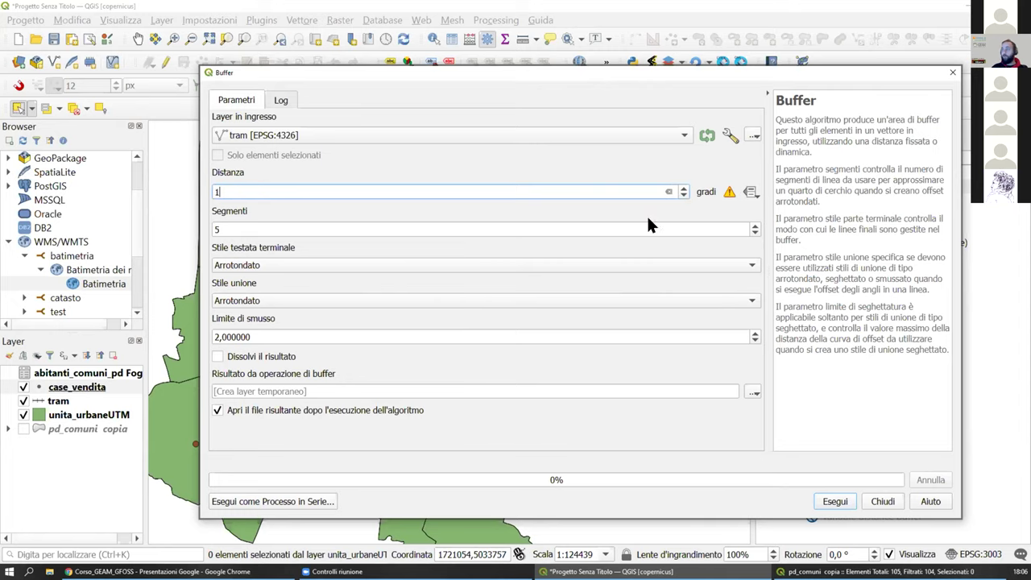
{"action": "left_click", "coordinate": [834, 501]}
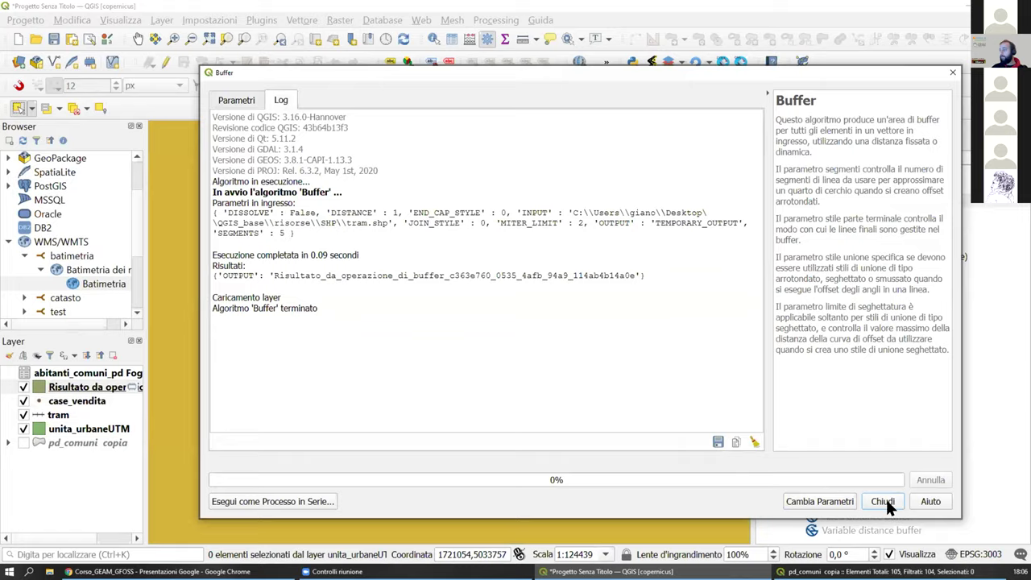
{"action": "left_click", "coordinate": [883, 501]}
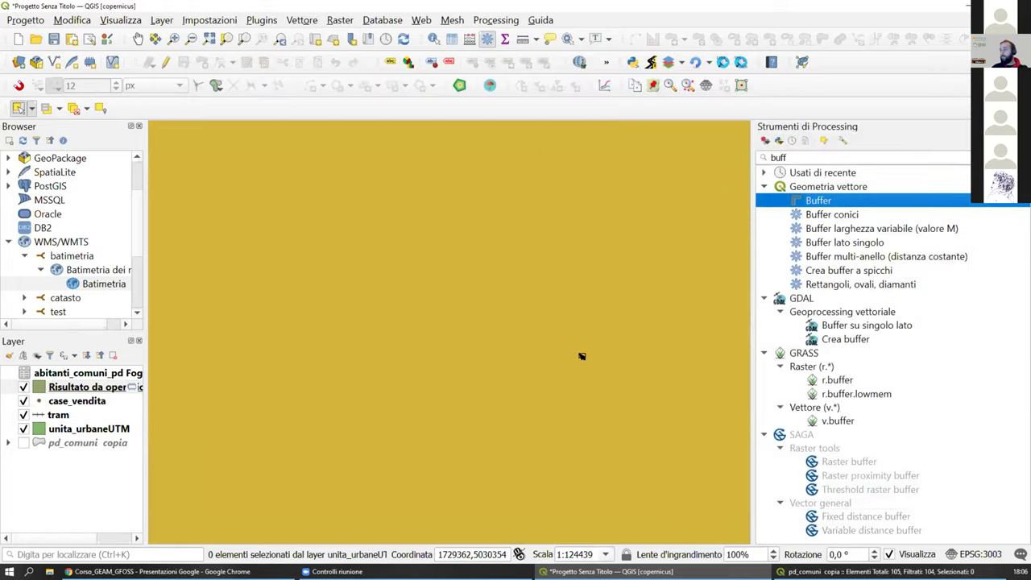
Step: Add the OpenStreetMap XYZ tile layer to the project and move it below all the other layers
{"action": "scroll", "coordinate": [501, 373], "scroll_direction": "down", "scroll_amount": 6}
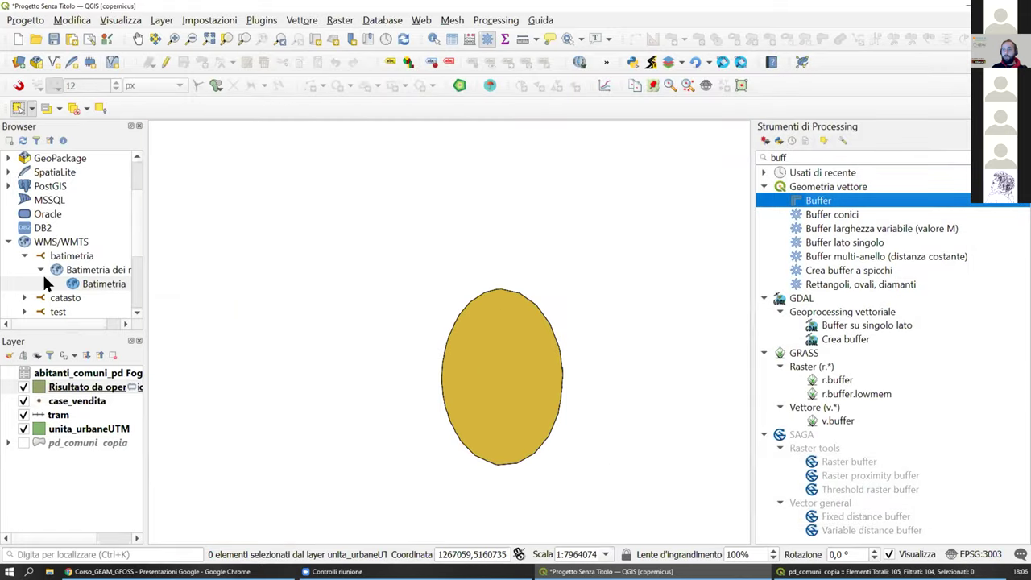
{"action": "scroll", "coordinate": [60, 280], "scroll_direction": "down", "scroll_amount": 3}
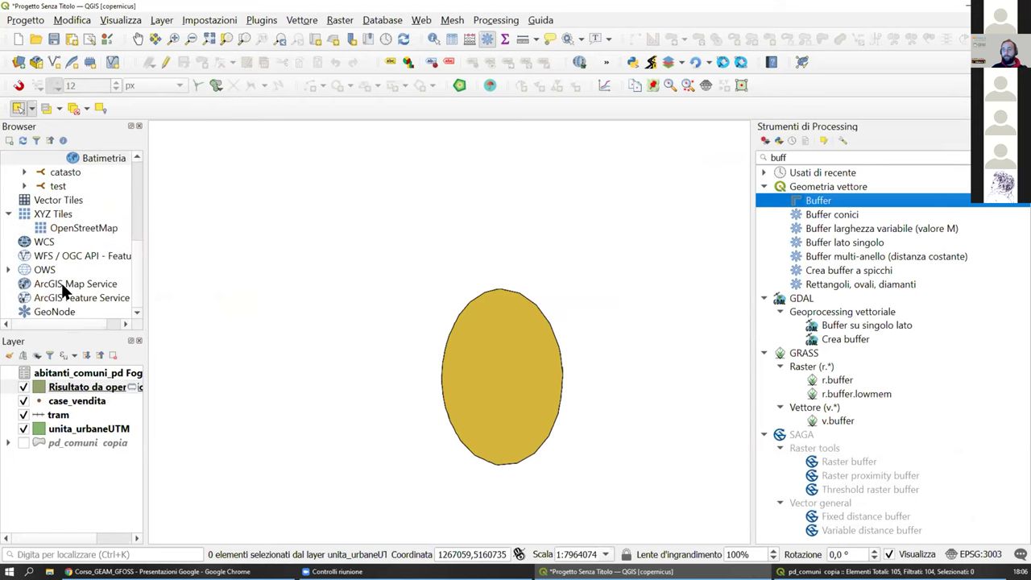
{"action": "double_click", "coordinate": [53, 225]}
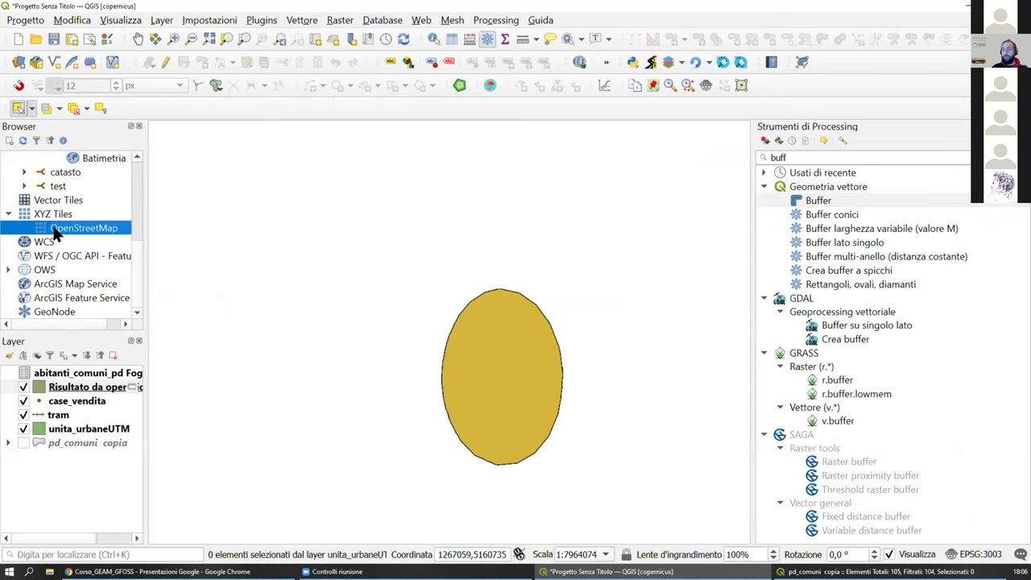
{"action": "left_click", "coordinate": [625, 509]}
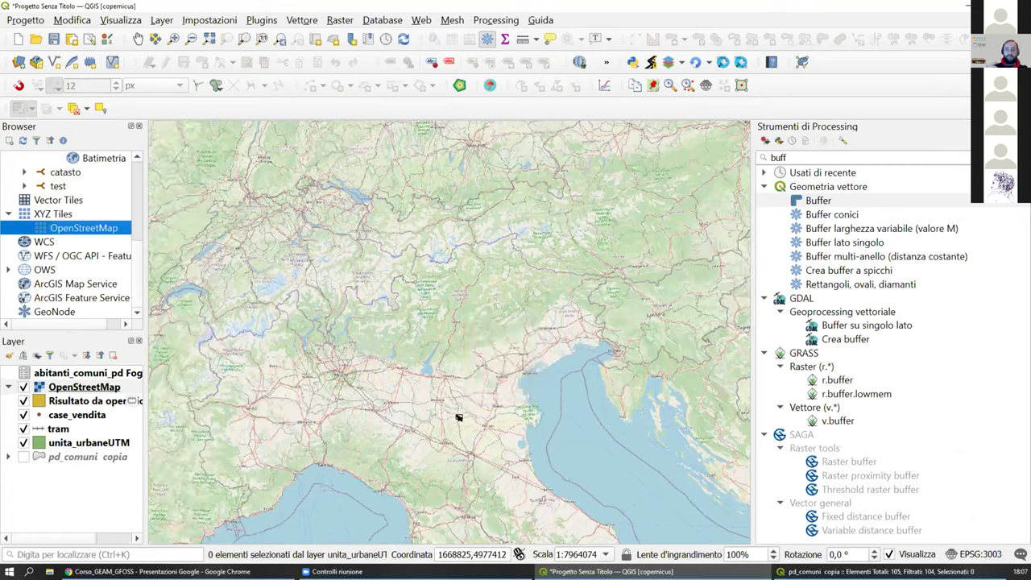
{"action": "left_click", "coordinate": [81, 387]}
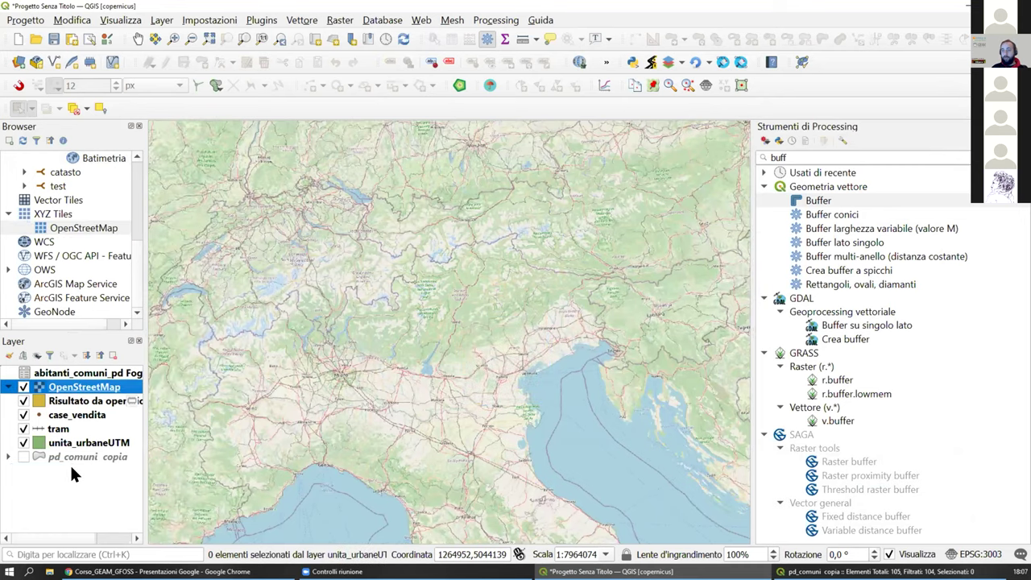
{"action": "left_click_drag", "start_coordinate": [71, 467], "coordinate": [71, 463]}
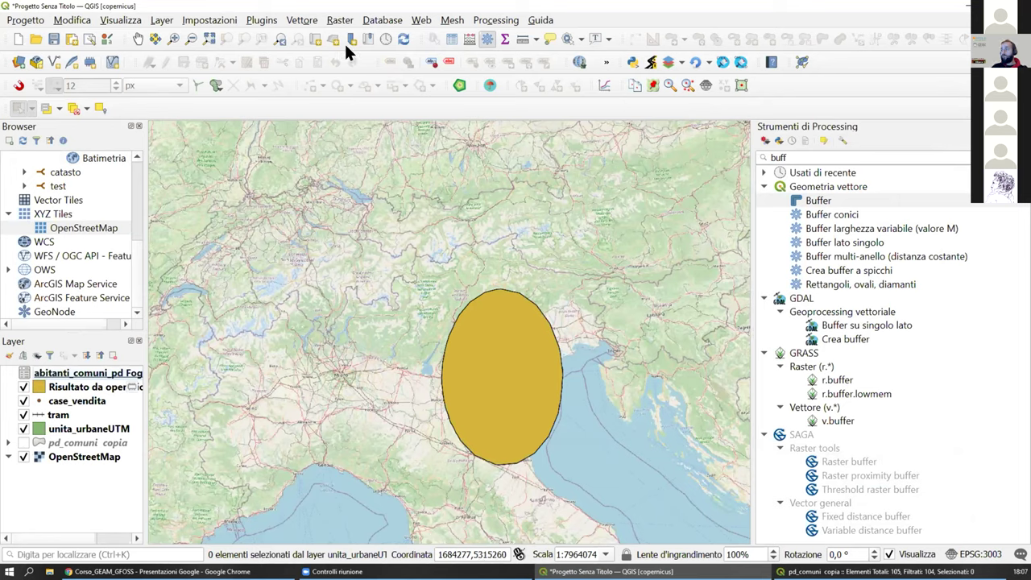
Step: Activate the measure tool, then remove the temporary tram buffer layer from the project
{"action": "left_click", "coordinate": [523, 38]}
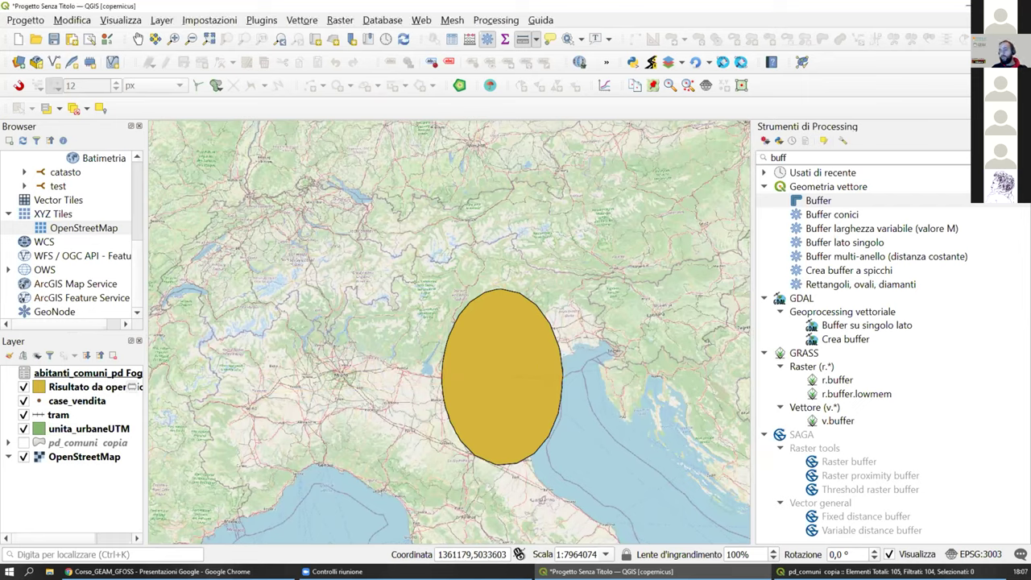
{"action": "right_click", "coordinate": [65, 390]}
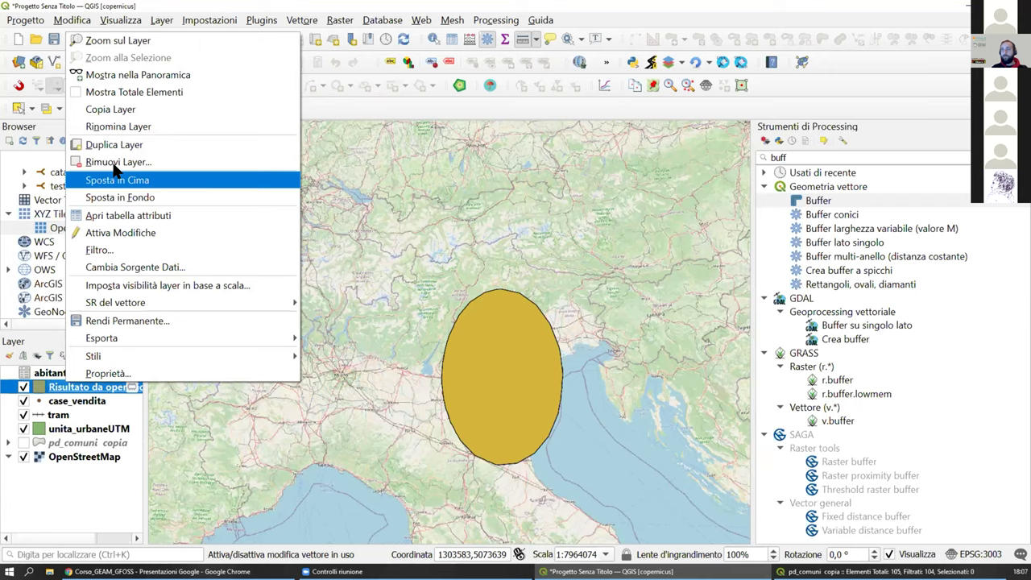
{"action": "left_click", "coordinate": [116, 163]}
{"action": "left_click", "coordinate": [532, 303]}
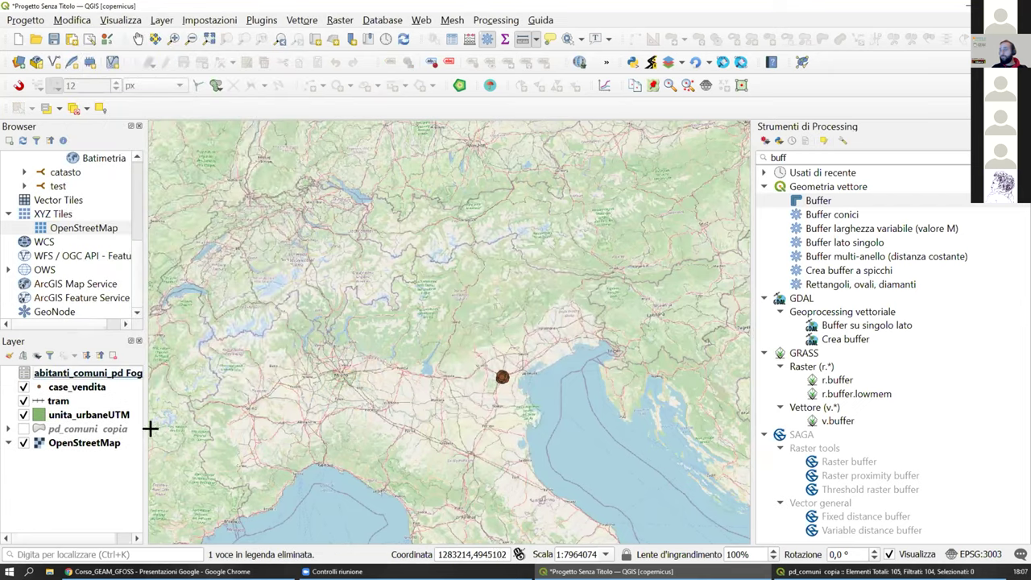
Step: Examine the tram layer's source information for its reference system and units, and close the layer properties
{"action": "right_click", "coordinate": [63, 402]}
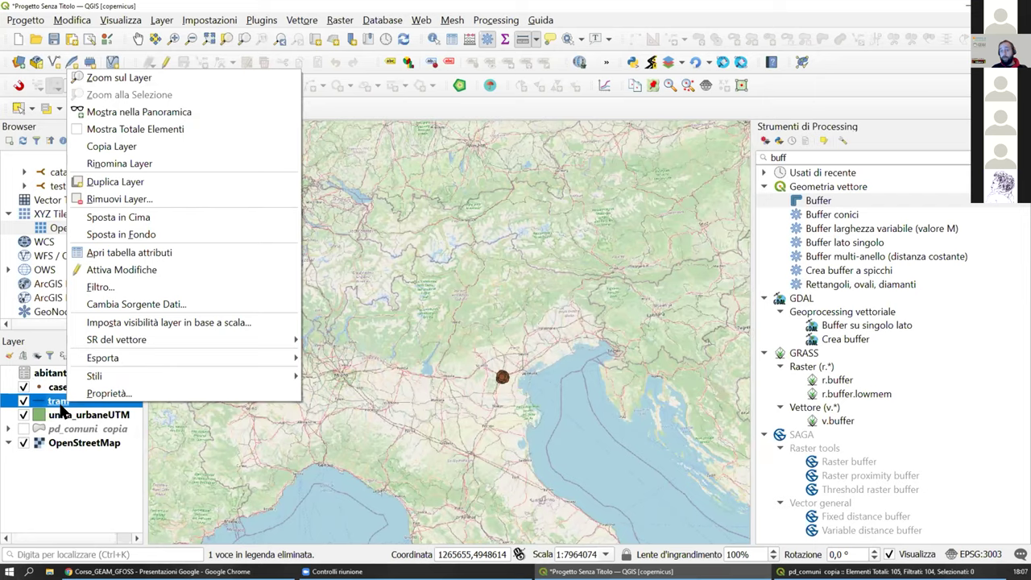
{"action": "left_click", "coordinate": [88, 390]}
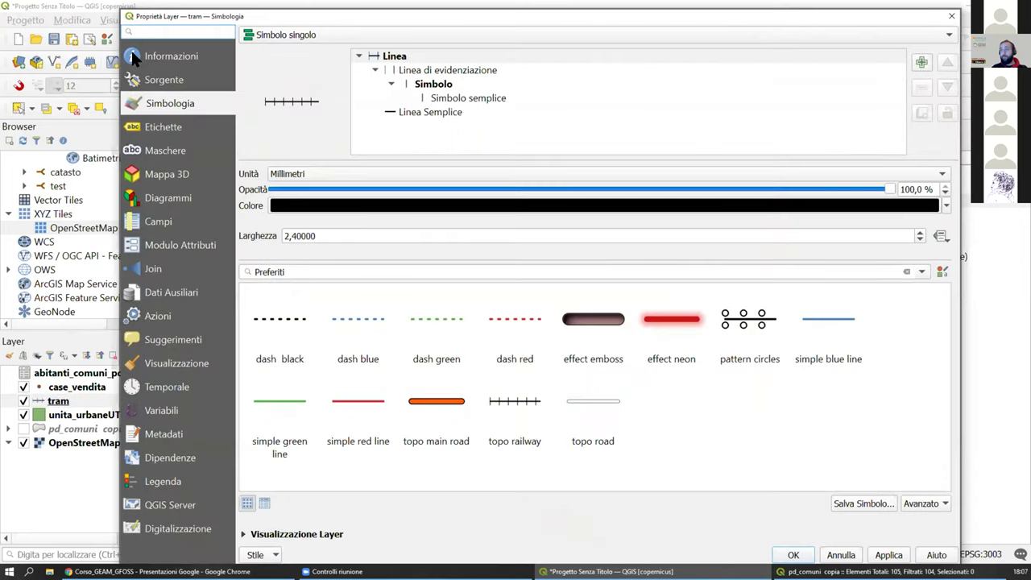
{"action": "left_click", "coordinate": [132, 56]}
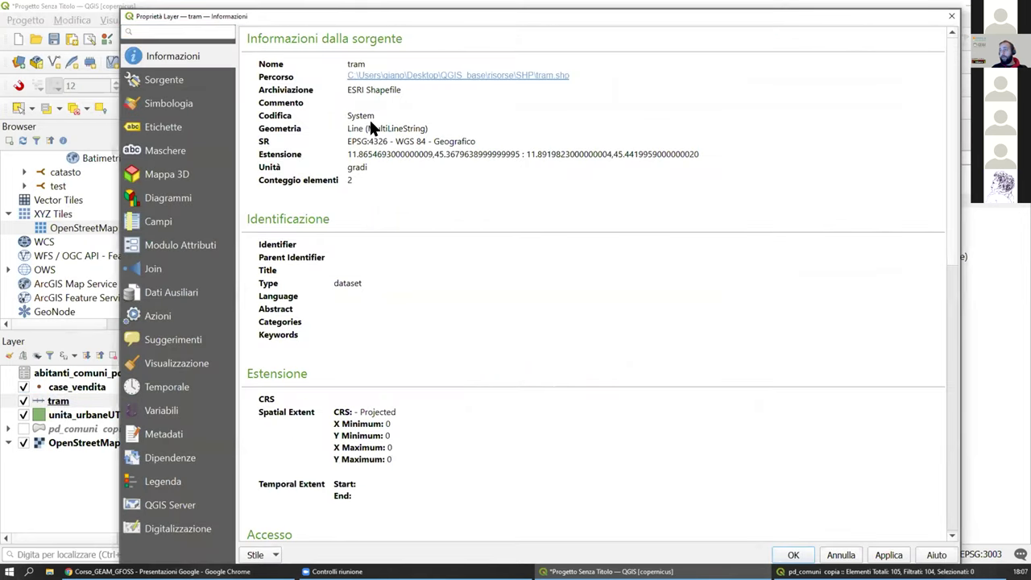
{"action": "left_click_drag", "start_coordinate": [435, 9], "coordinate": [451, 101]}
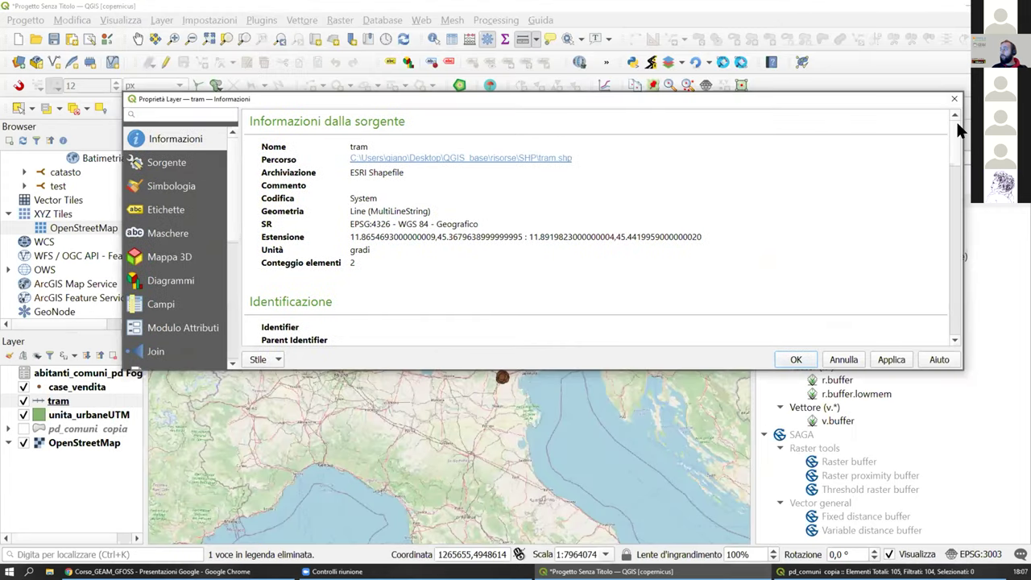
{"action": "left_click_drag", "start_coordinate": [953, 119], "coordinate": [574, 119]}
{"action": "left_click", "coordinate": [564, 99]}
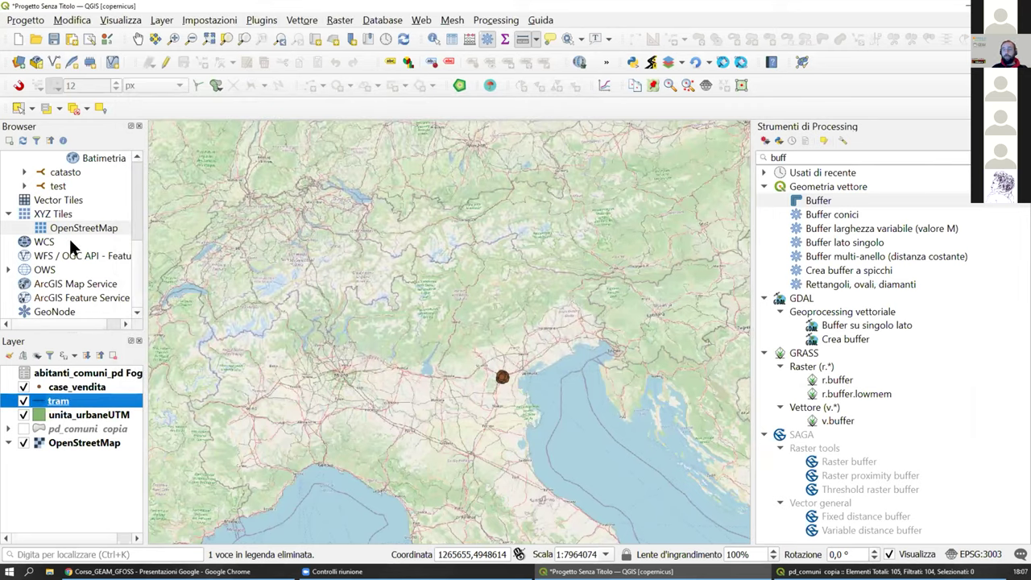
Step: Start exporting the tram layer as an ESRI shapefile named tram3003 in the Desktop folder QGIS_base
{"action": "right_click", "coordinate": [88, 401]}
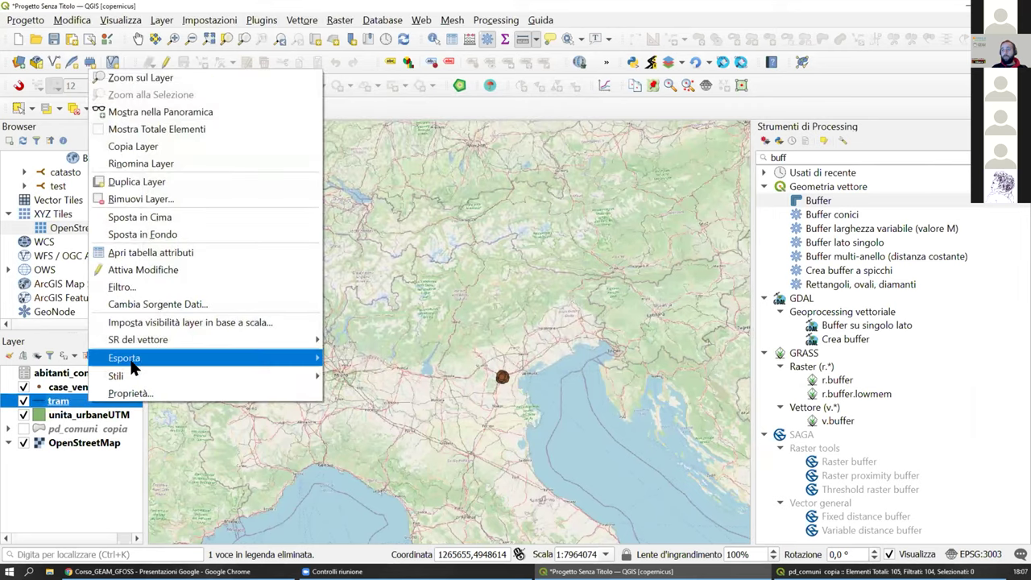
{"action": "mouse_move", "coordinate": [271, 360]}
{"action": "left_click", "coordinate": [395, 358]}
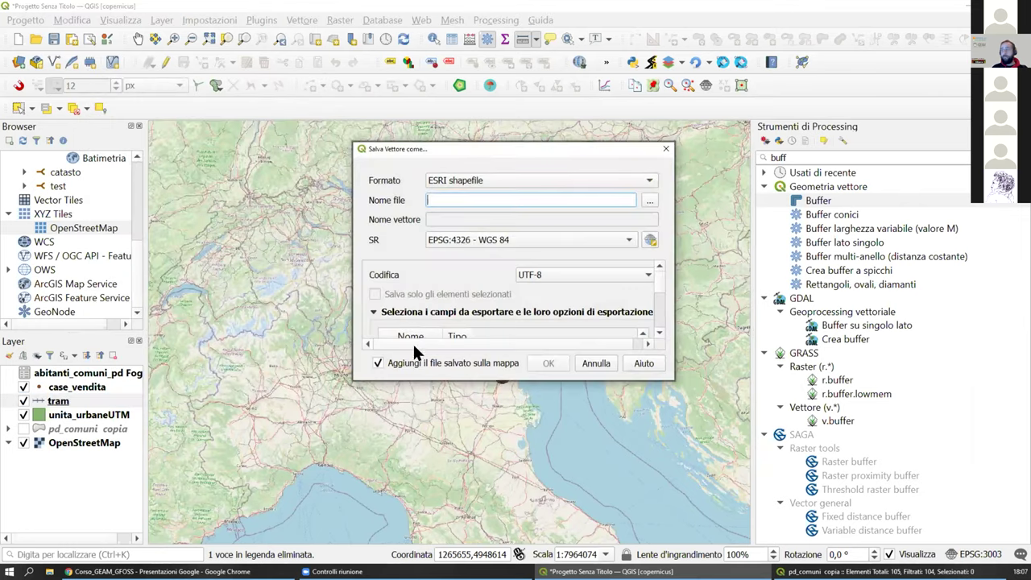
{"action": "left_click", "coordinate": [644, 202]}
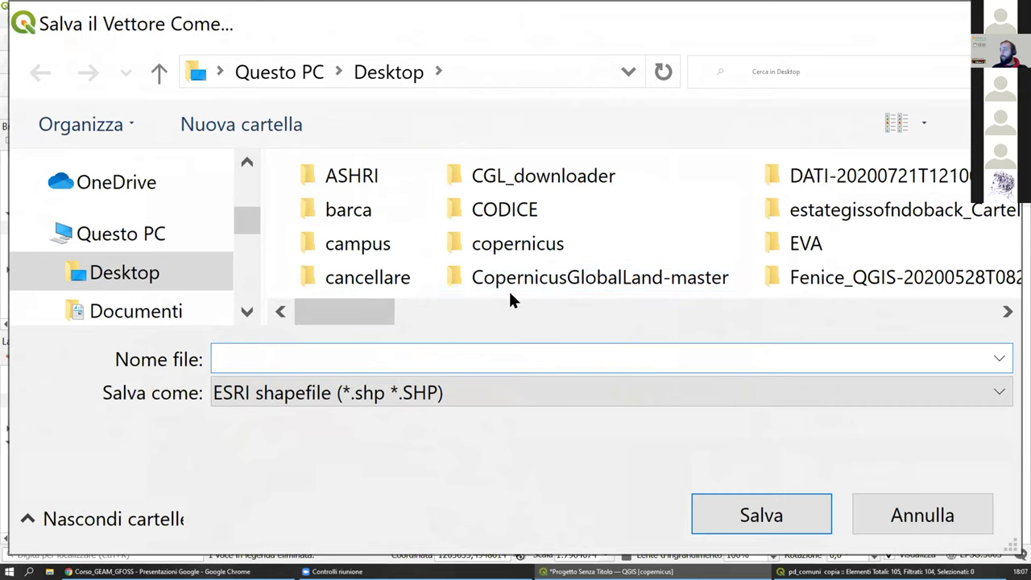
{"action": "left_click_drag", "start_coordinate": [329, 315], "coordinate": [657, 315]}
{"action": "double_click", "coordinate": [540, 282]}
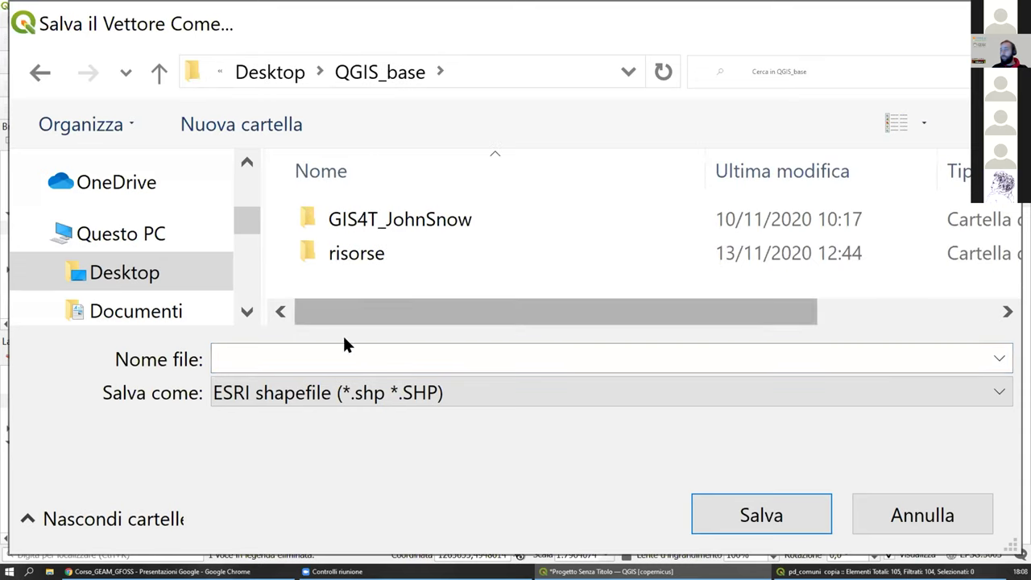
{"action": "left_click", "coordinate": [294, 348]}
{"action": "type", "text": "tram"}
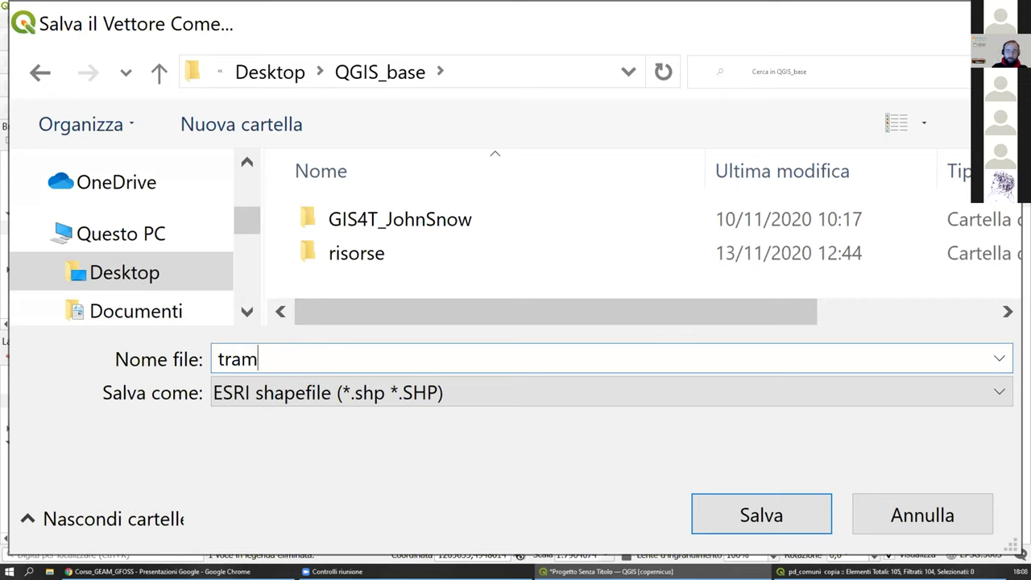
{"action": "type", "text": "3003"}
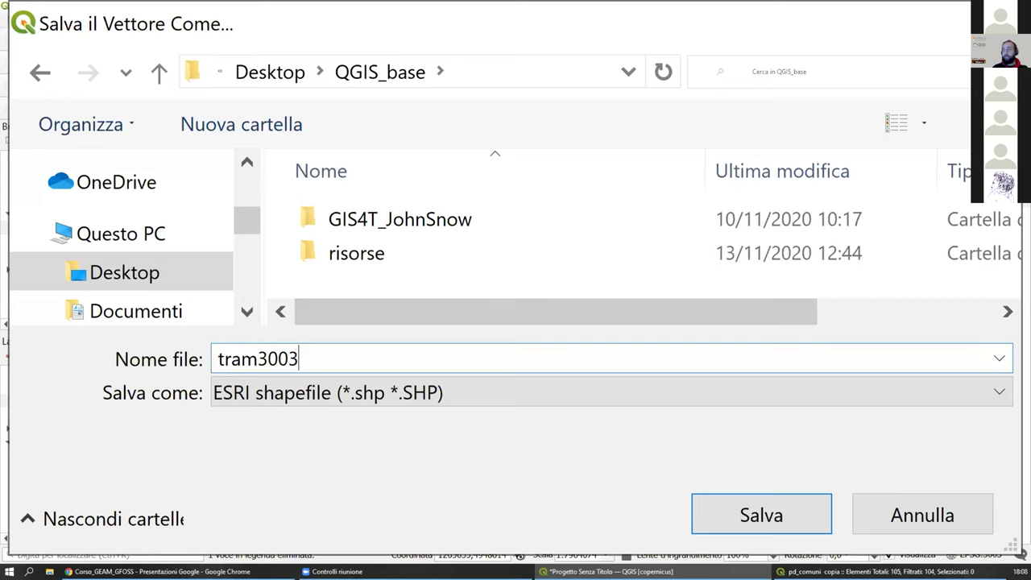
{"action": "left_click", "coordinate": [732, 519]}
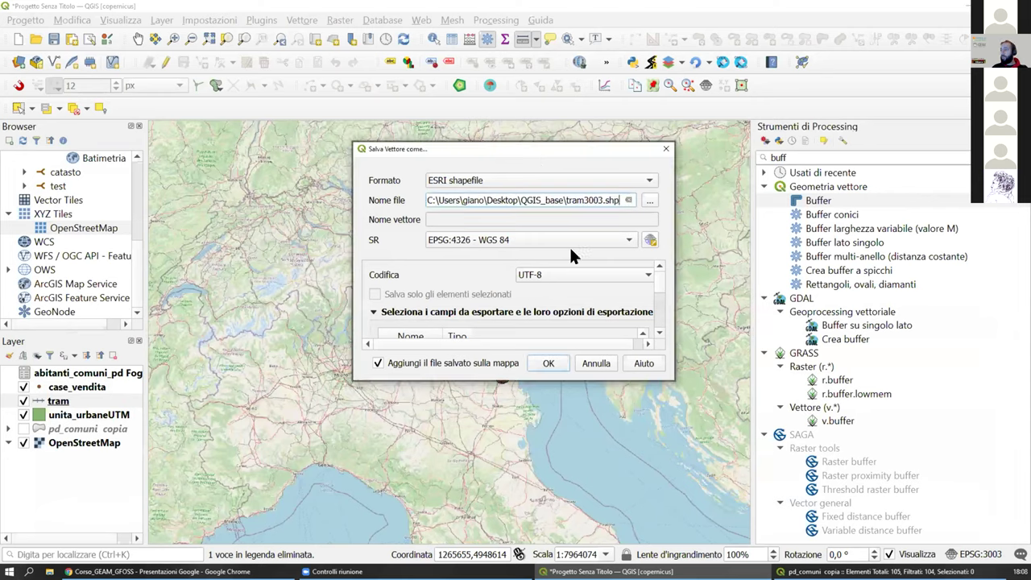
Step: Set the export's reference system to EPSG:3003 - Monte Mario / Italy zone 1 and save the tram3003 shapefile
{"action": "left_click", "coordinate": [650, 241]}
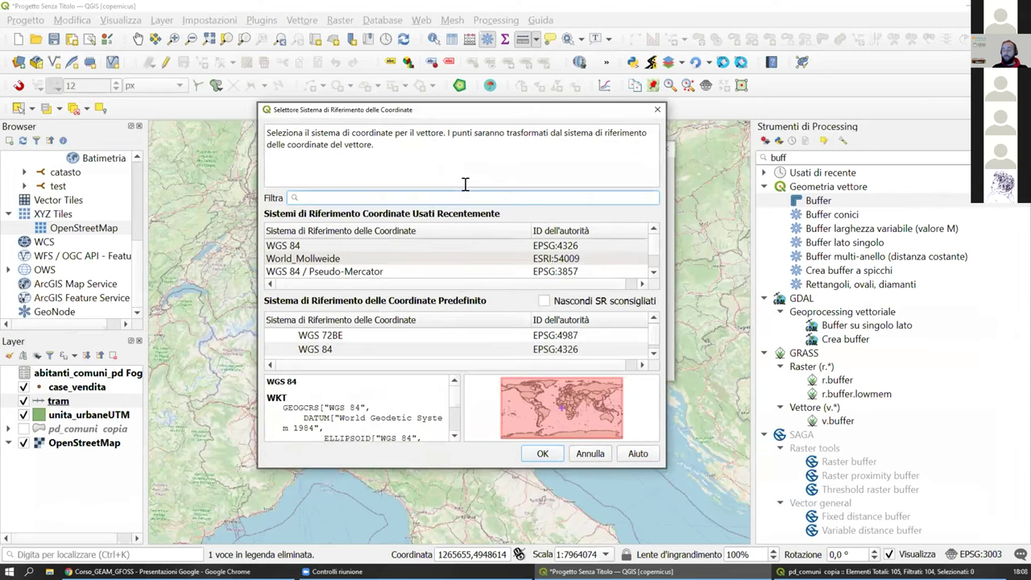
{"action": "type", "text": "3003"}
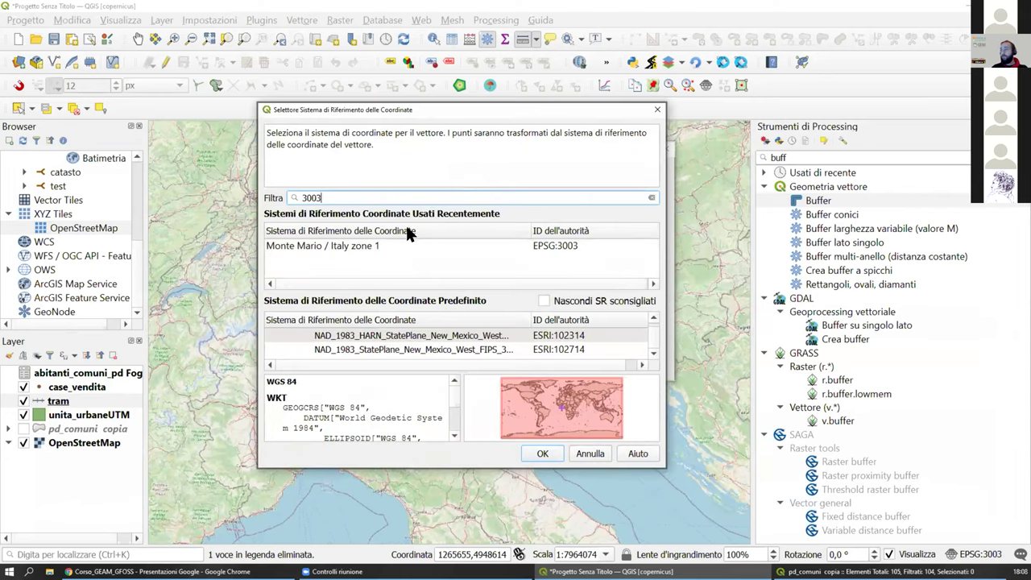
{"action": "left_click", "coordinate": [383, 246]}
{"action": "left_click", "coordinate": [543, 453]}
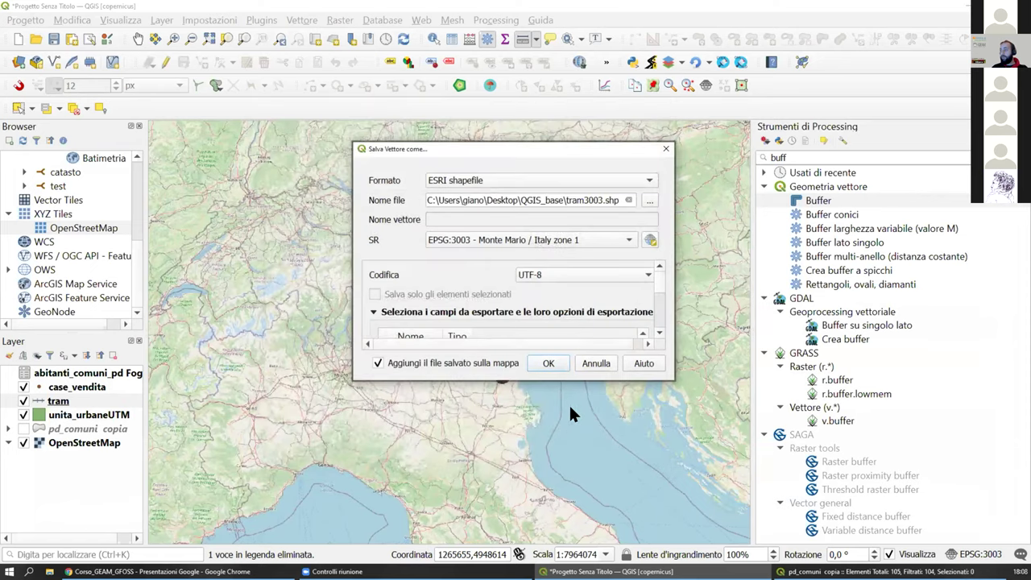
{"action": "left_click", "coordinate": [550, 360]}
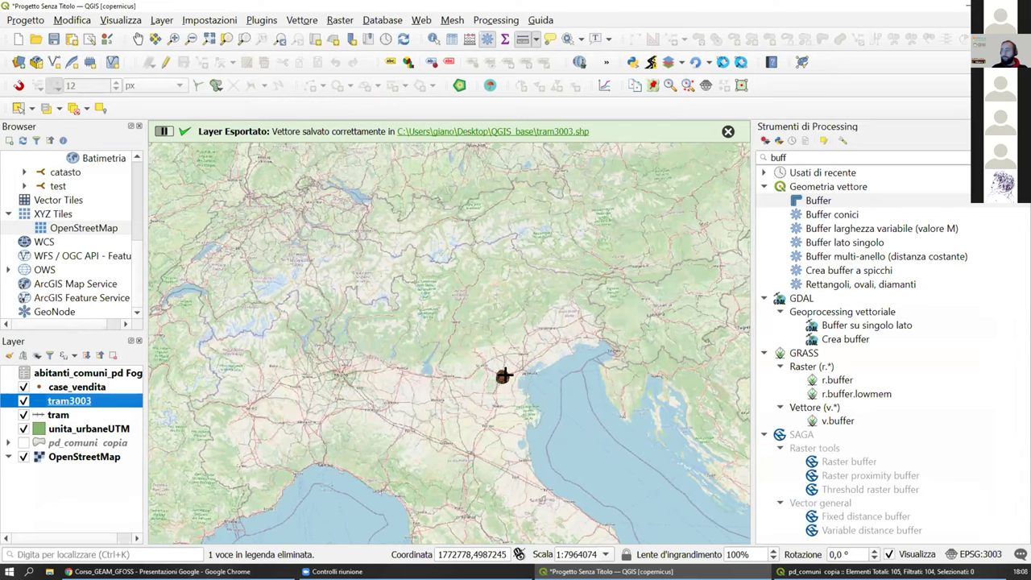
Step: Style the tram3003 layer with the preset "dash red" line symbol
{"action": "scroll", "coordinate": [504, 375], "scroll_direction": "up", "scroll_amount": 2}
{"action": "scroll", "coordinate": [385, 281], "scroll_direction": "up", "scroll_amount": 6}
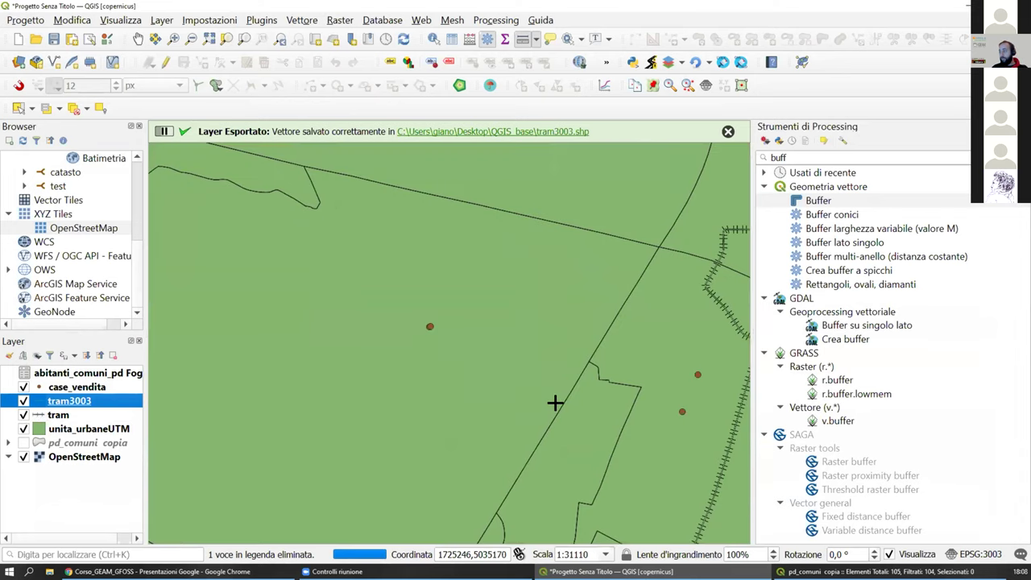
{"action": "scroll", "coordinate": [408, 286], "scroll_direction": "down", "scroll_amount": 1}
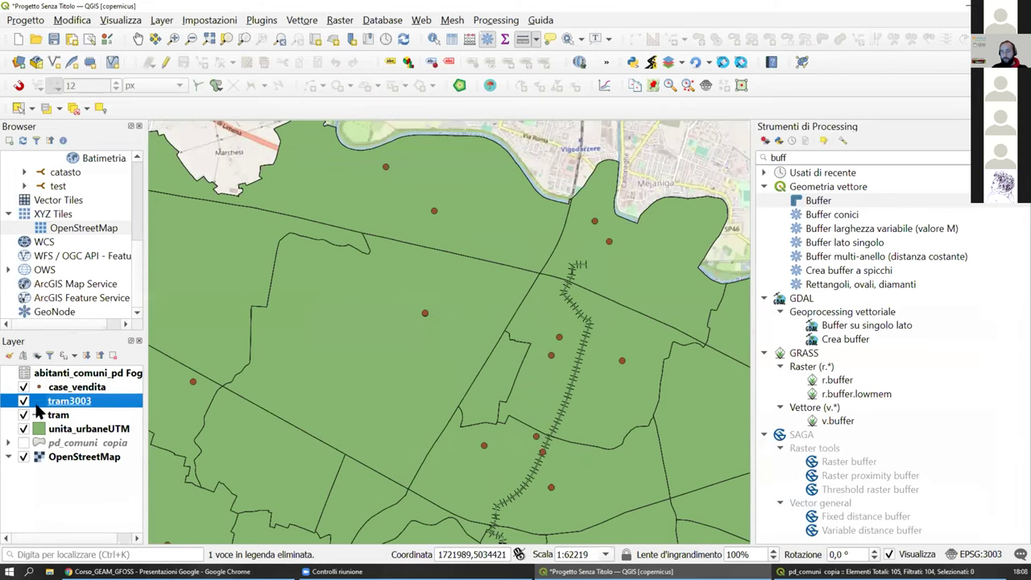
{"action": "double_click", "coordinate": [36, 403]}
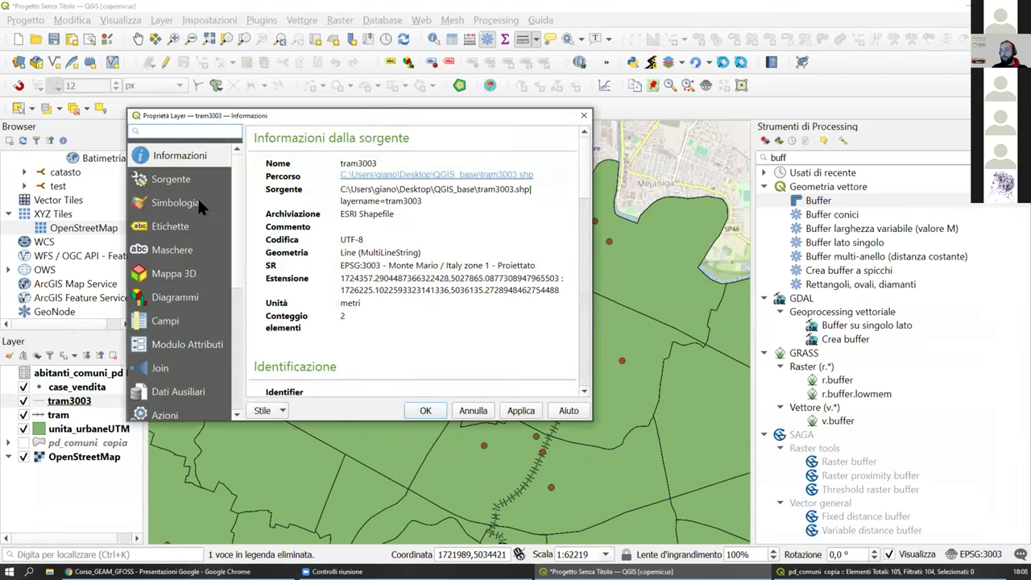
{"action": "left_click", "coordinate": [197, 207]}
{"action": "scroll", "coordinate": [577, 306], "scroll_direction": "down", "scroll_amount": 5}
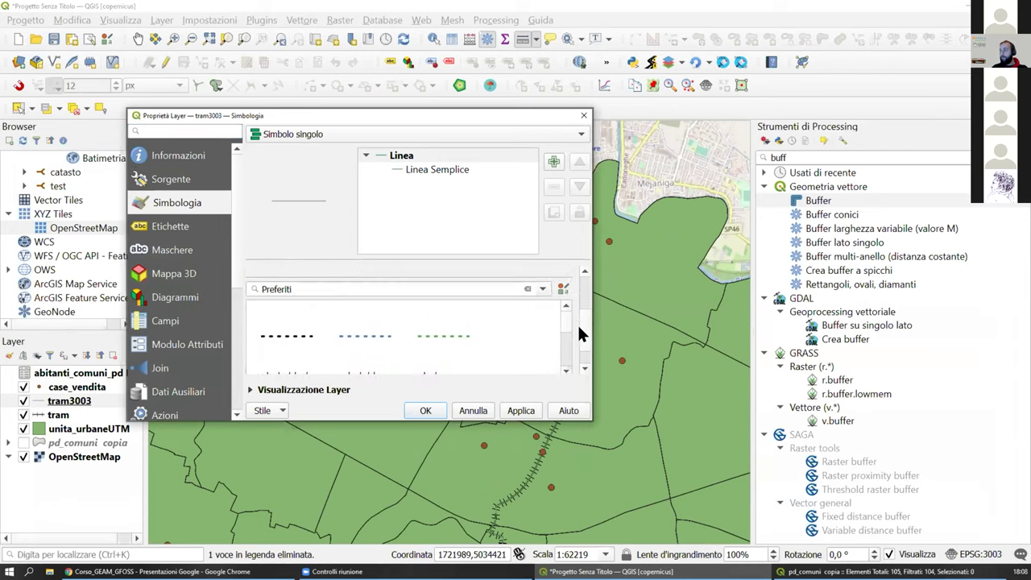
{"action": "scroll", "coordinate": [566, 293], "scroll_direction": "down", "scroll_amount": 1}
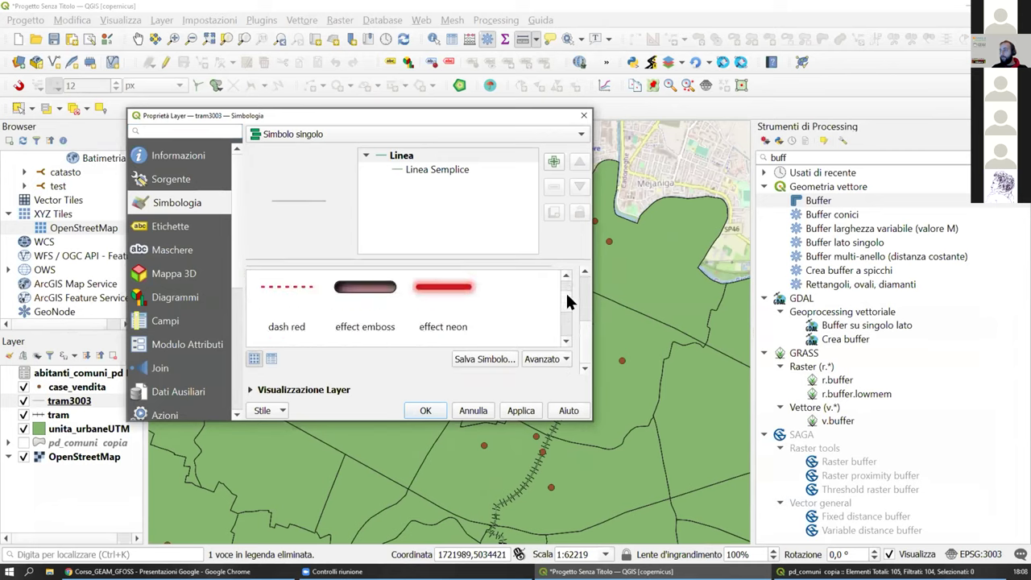
{"action": "left_click", "coordinate": [290, 290]}
{"action": "left_click", "coordinate": [521, 410]}
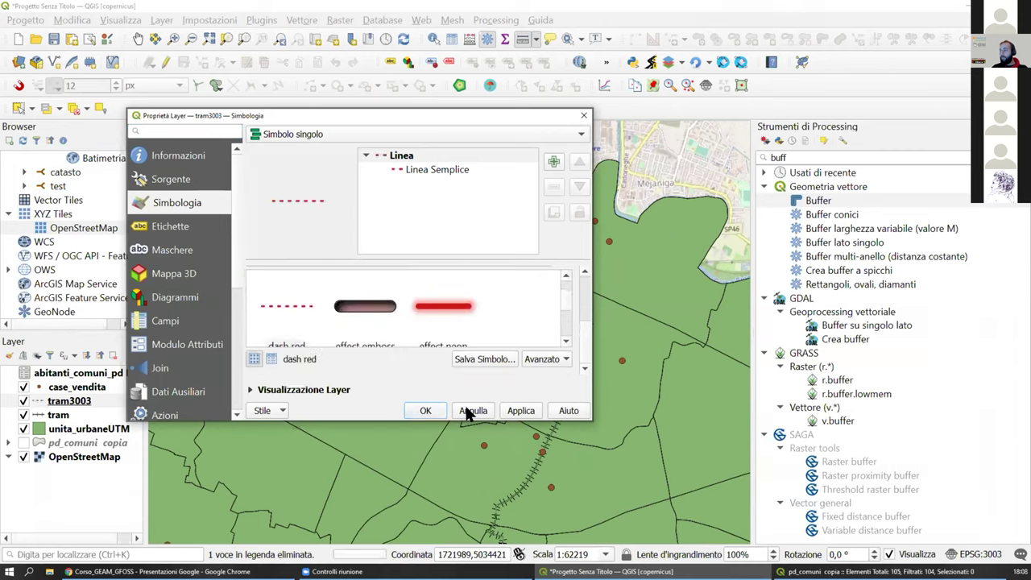
{"action": "left_click", "coordinate": [431, 411]}
Step: Set up the Buffer tool on the tram3003 layer with a distance of 500 metres
{"action": "scroll", "coordinate": [566, 289], "scroll_direction": "down", "scroll_amount": 1}
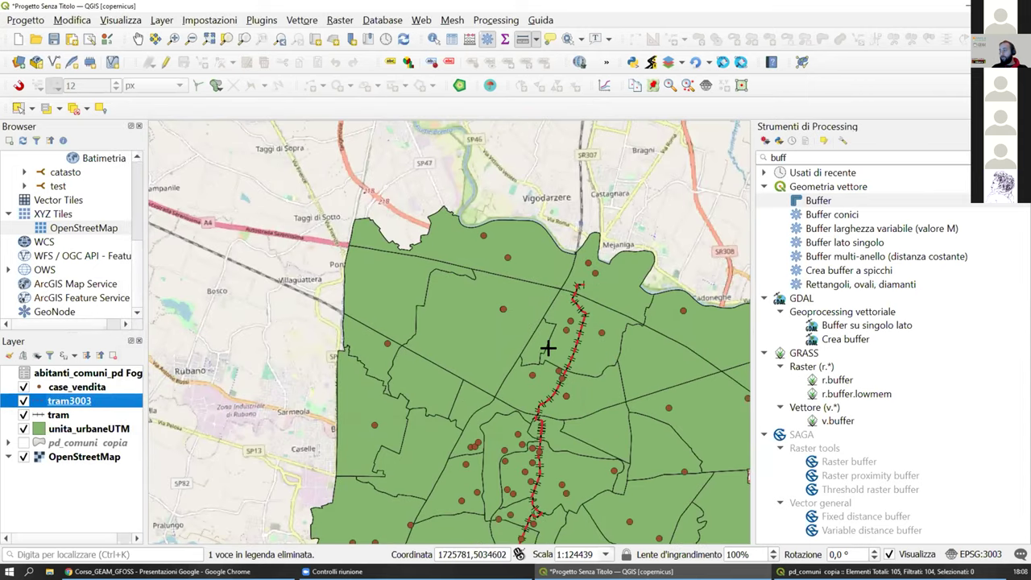
{"action": "scroll", "coordinate": [572, 384], "scroll_direction": "down", "scroll_amount": 1}
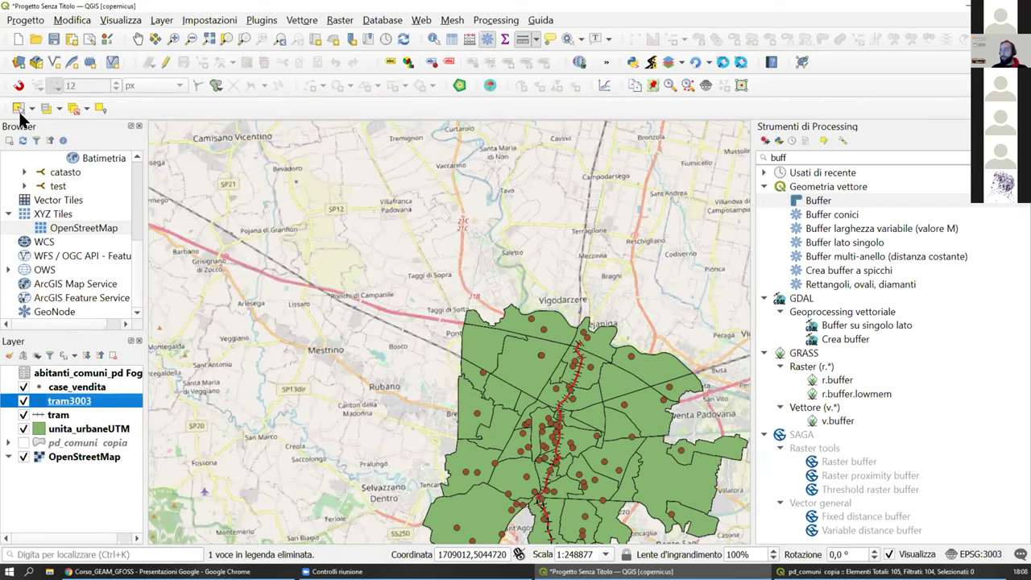
{"action": "left_click", "coordinate": [138, 39]}
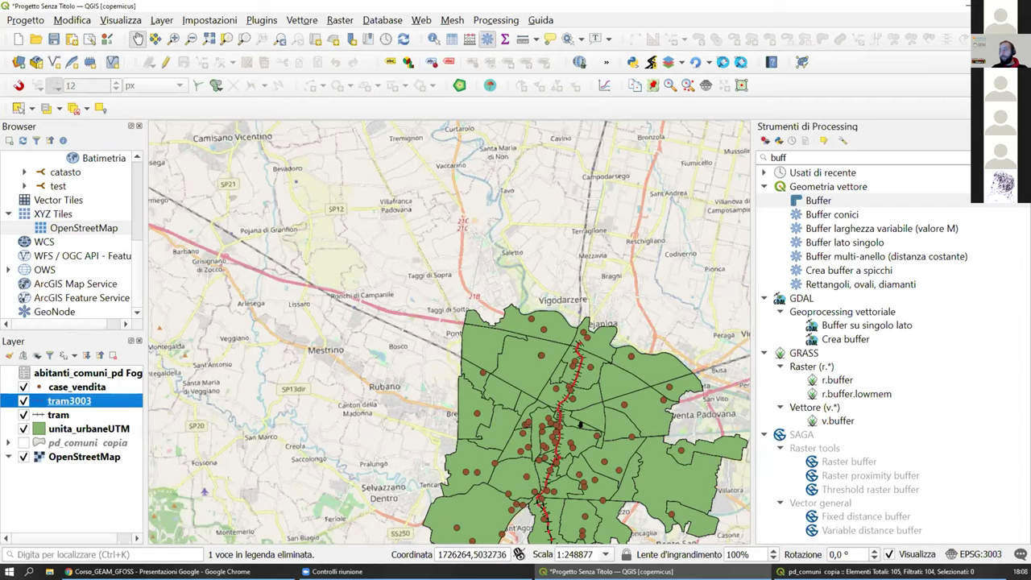
{"action": "left_click_drag", "start_coordinate": [600, 421], "coordinate": [382, 282]}
{"action": "scroll", "coordinate": [381, 281], "scroll_direction": "up", "scroll_amount": 1}
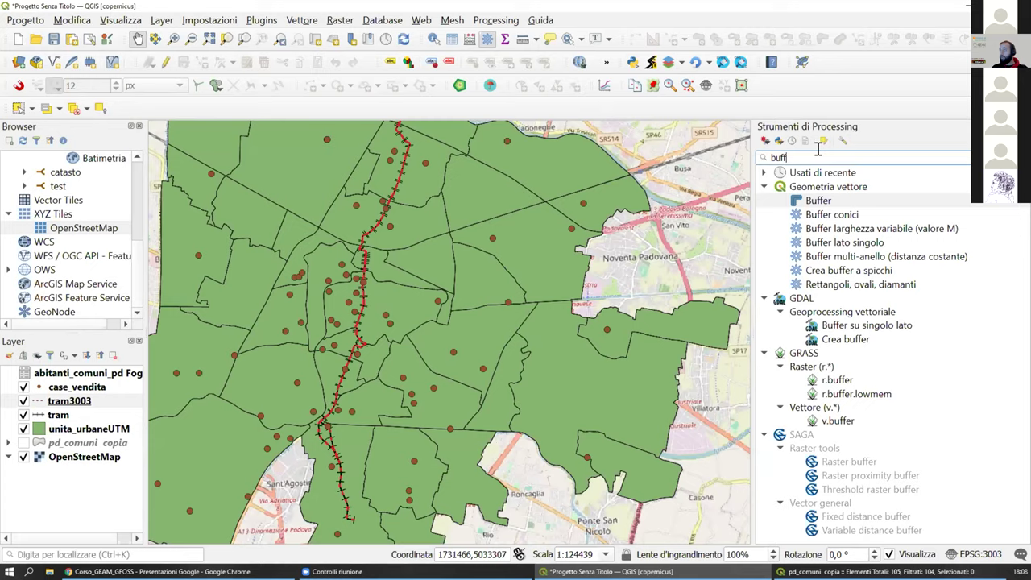
{"action": "key", "text": "Return"}
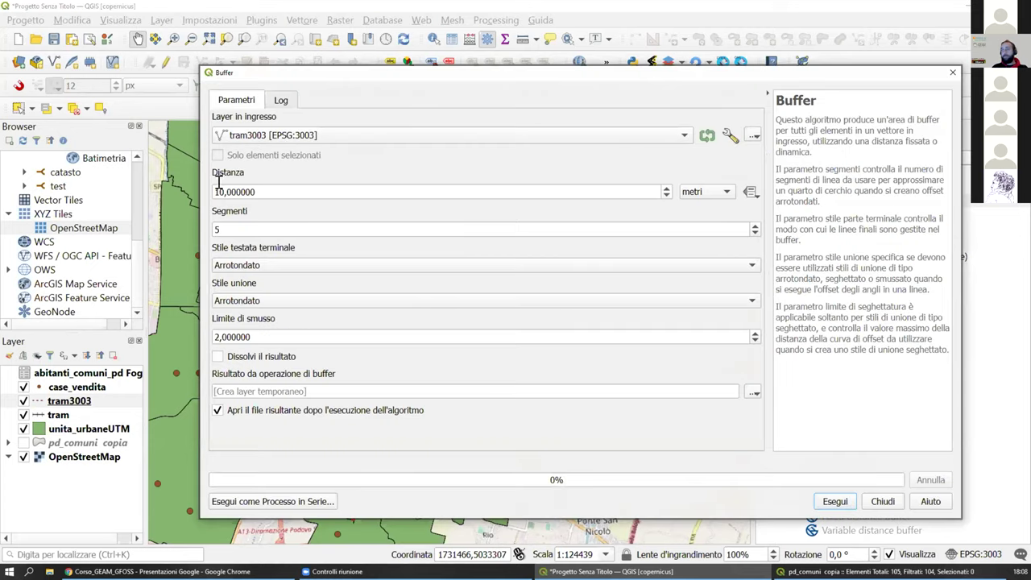
{"action": "left_click", "coordinate": [725, 194]}
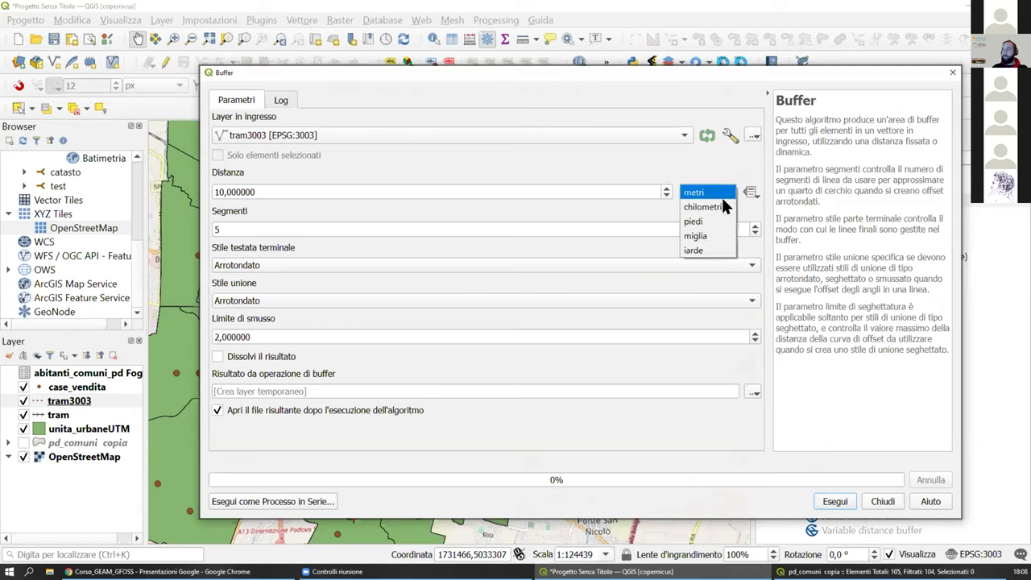
{"action": "left_click", "coordinate": [536, 182]}
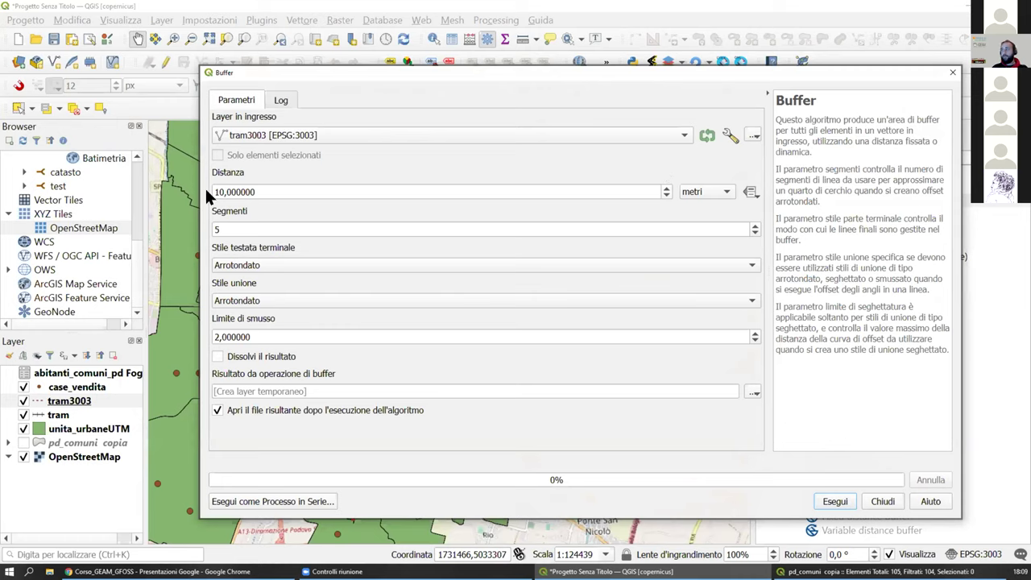
{"action": "double_click", "coordinate": [249, 191]}
{"action": "triple_click", "coordinate": [252, 184]}
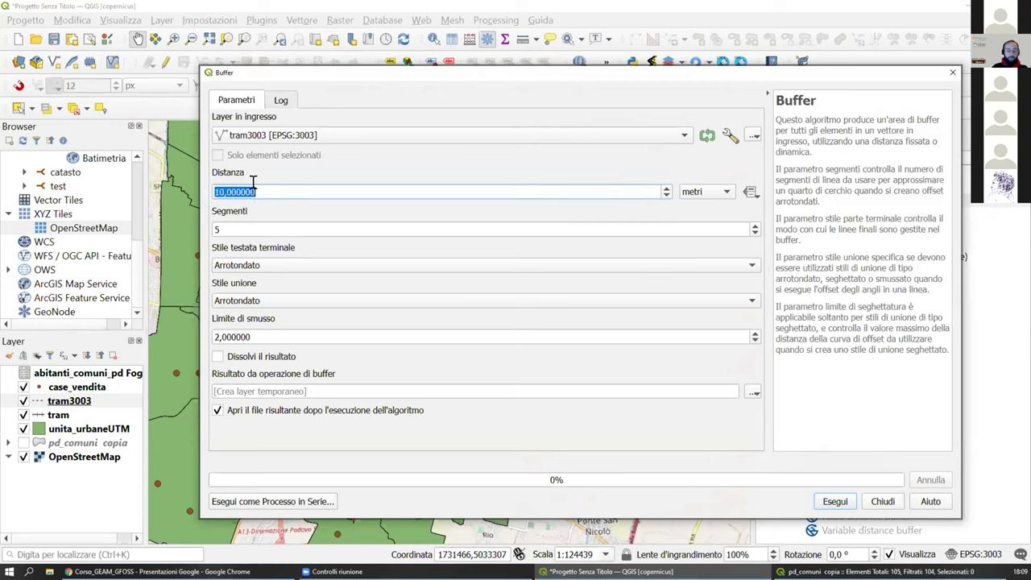
{"action": "type", "text": "55"}
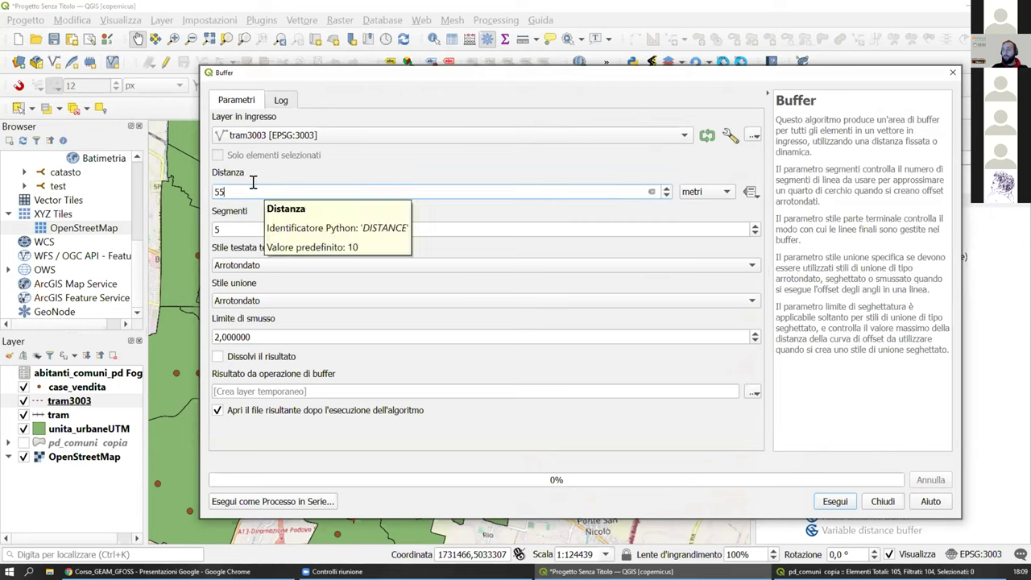
{"action": "key", "text": "BackSpace"}
{"action": "type", "text": "00"}
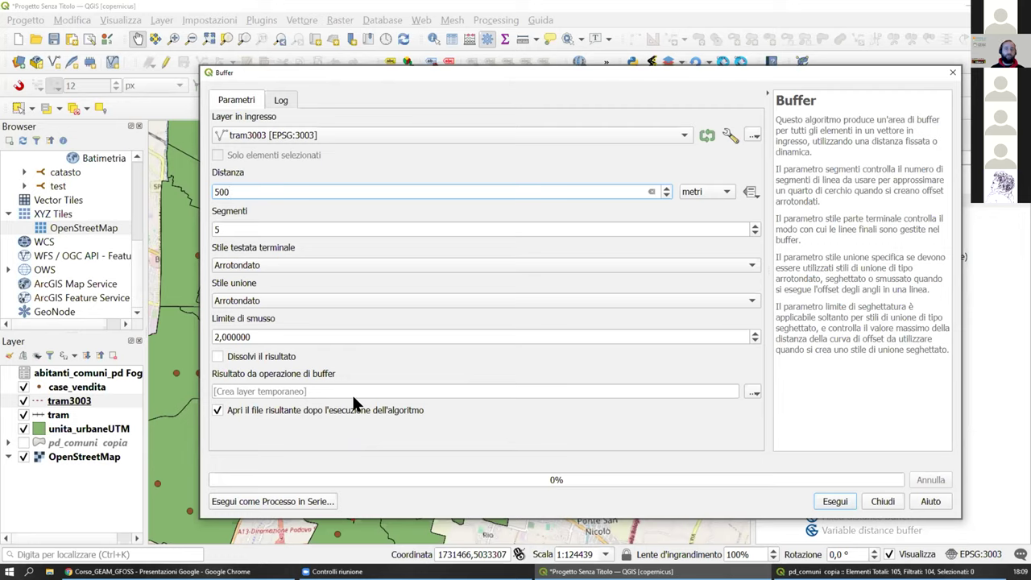
{"action": "left_click", "coordinate": [753, 393]}
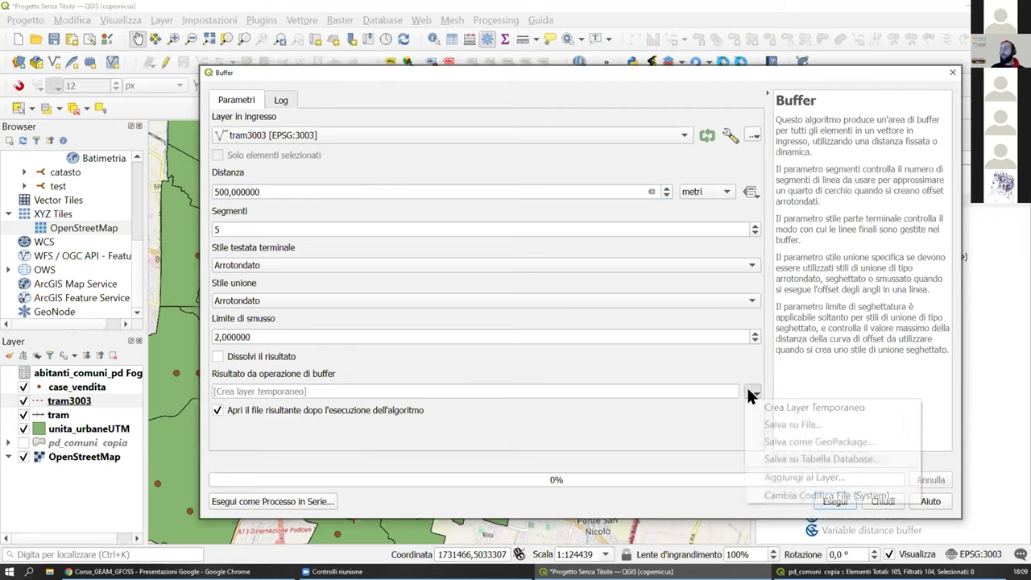
{"action": "left_click", "coordinate": [776, 425]}
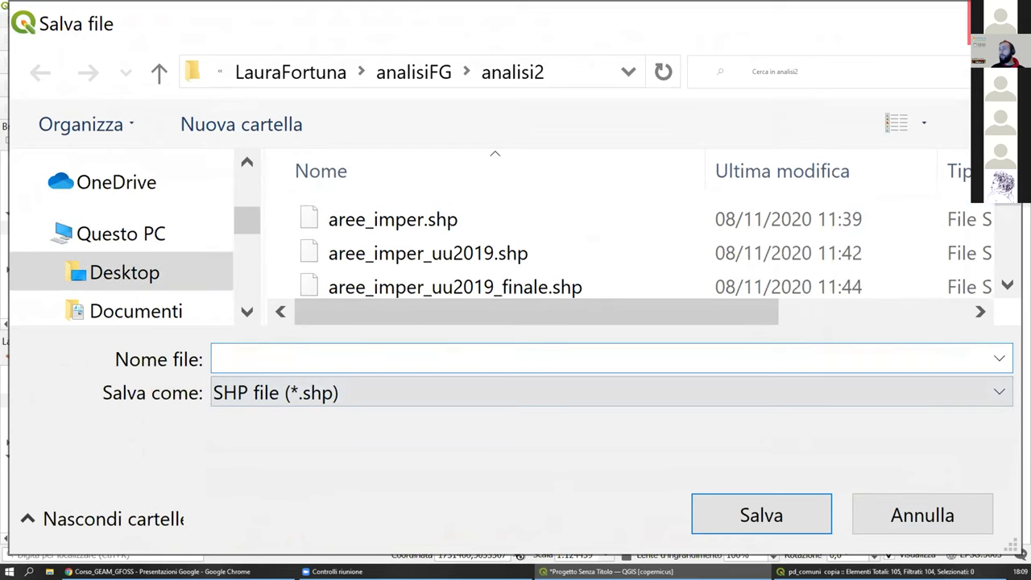
{"action": "key", "text": "Escape"}
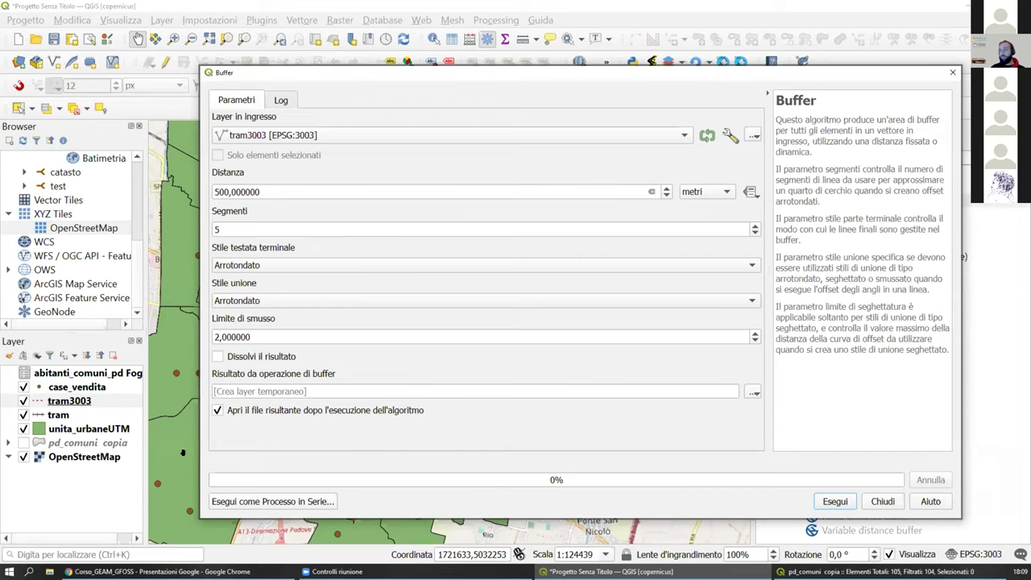
Step: Run the buffer as a temporary layer and move the result below tram3003 in the layer order
{"action": "left_click", "coordinate": [830, 501]}
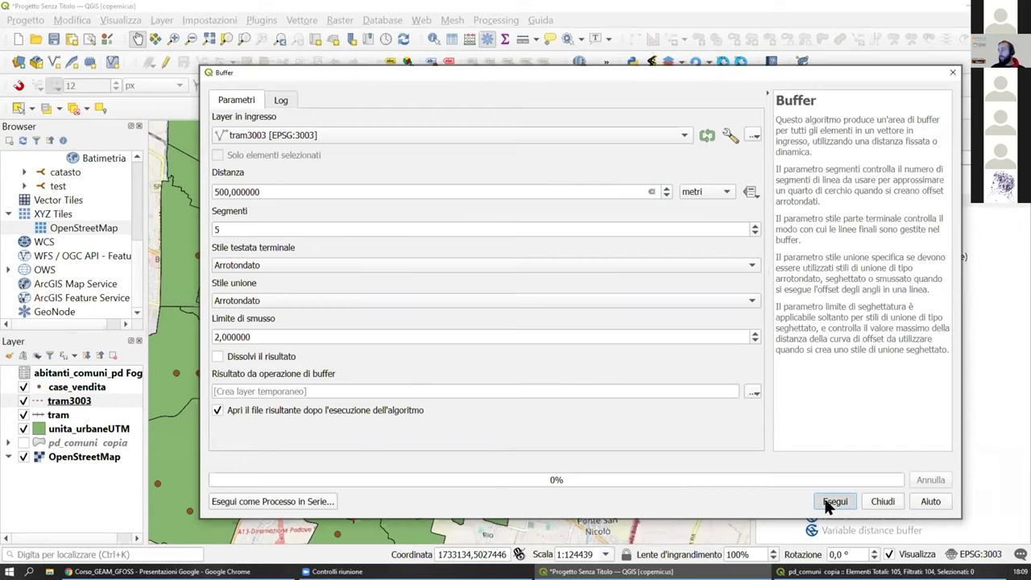
{"action": "left_click", "coordinate": [882, 501]}
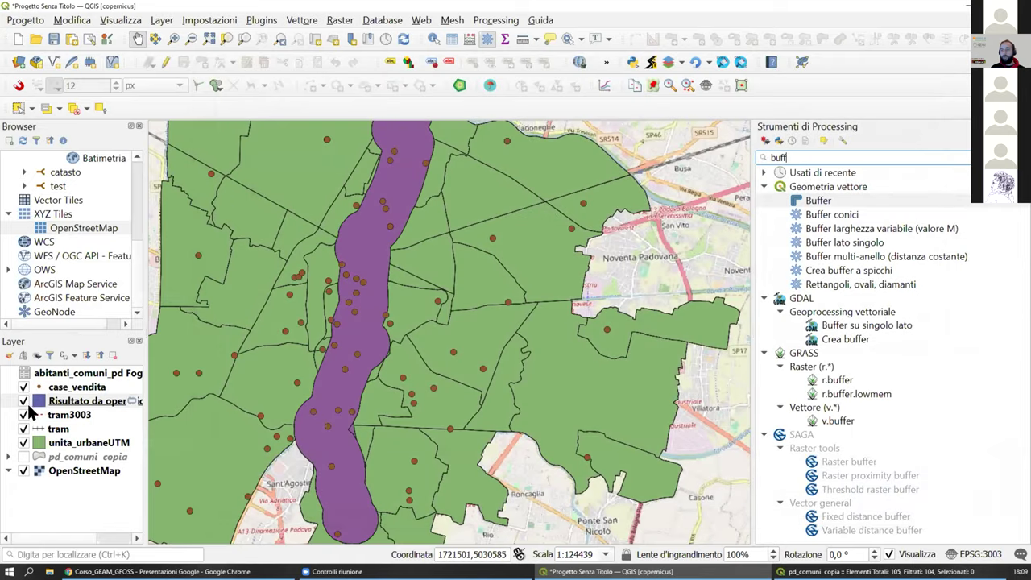
{"action": "left_click_drag", "start_coordinate": [38, 411], "coordinate": [41, 422]}
{"action": "left_click_drag", "start_coordinate": [417, 218], "coordinate": [418, 315]}
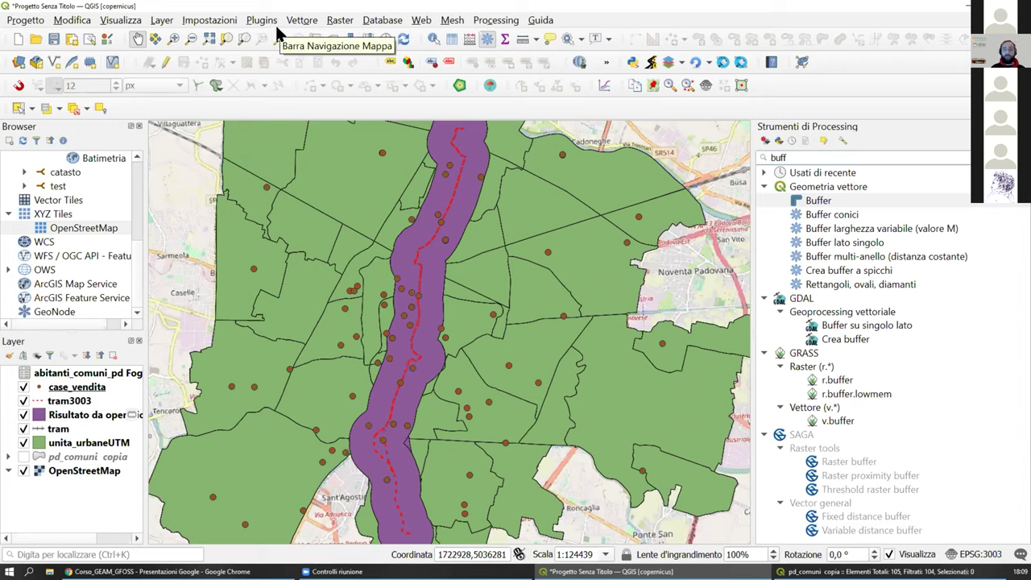
Step: Select by location the case_vendita points that intersect the tram buffer layer, creating a new selection
{"action": "left_click", "coordinate": [218, 22]}
{"action": "mouse_move", "coordinate": [314, 24]}
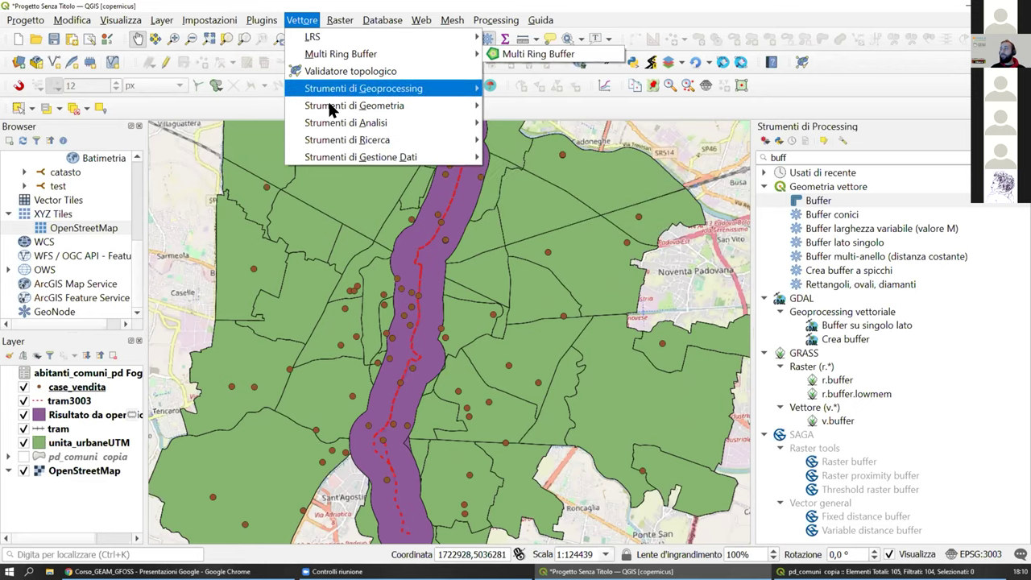
{"action": "mouse_move", "coordinate": [352, 127]}
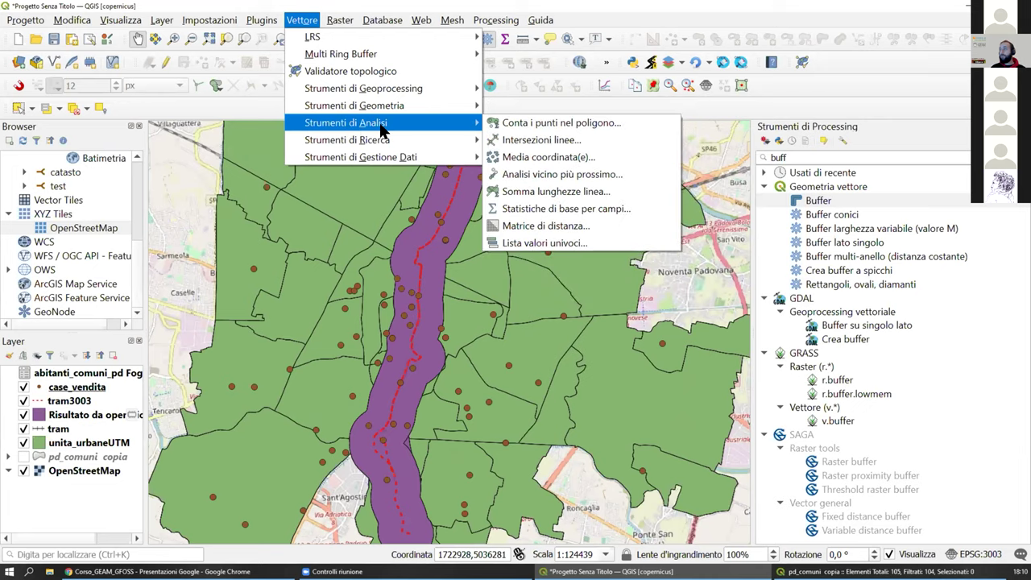
{"action": "mouse_move", "coordinate": [385, 141]}
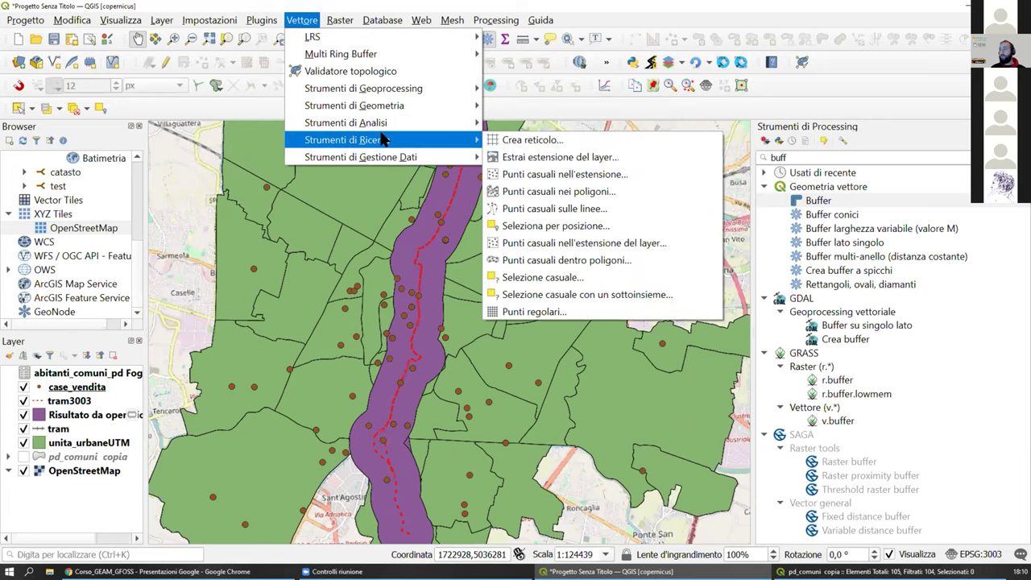
{"action": "left_click", "coordinate": [582, 230]}
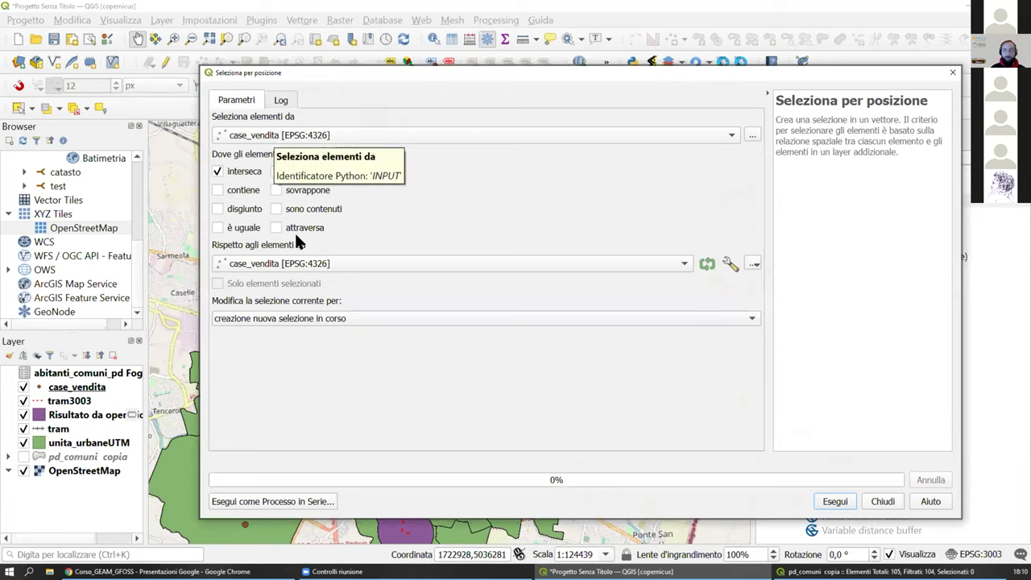
{"action": "left_click", "coordinate": [217, 266]}
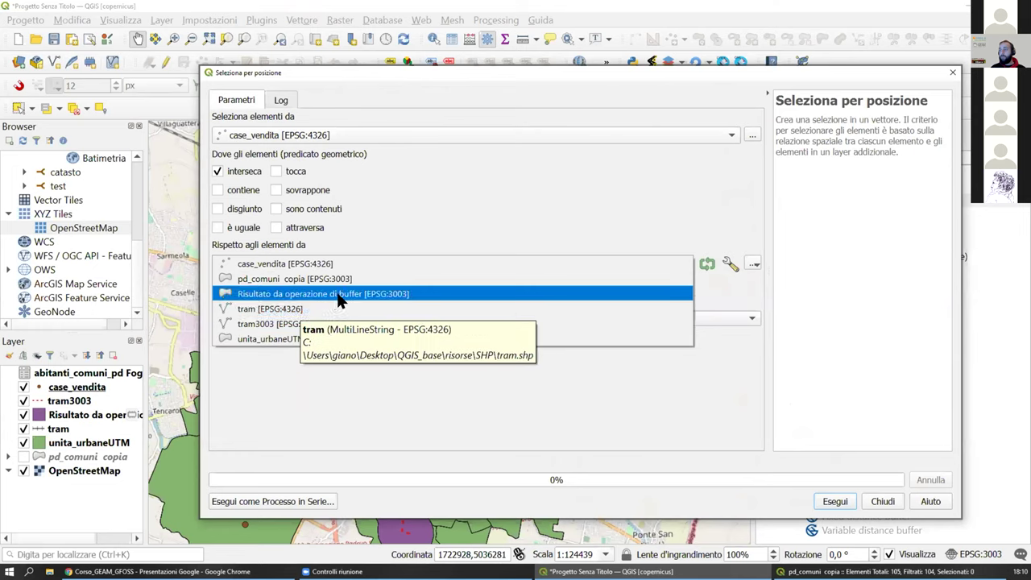
{"action": "left_click", "coordinate": [282, 294]}
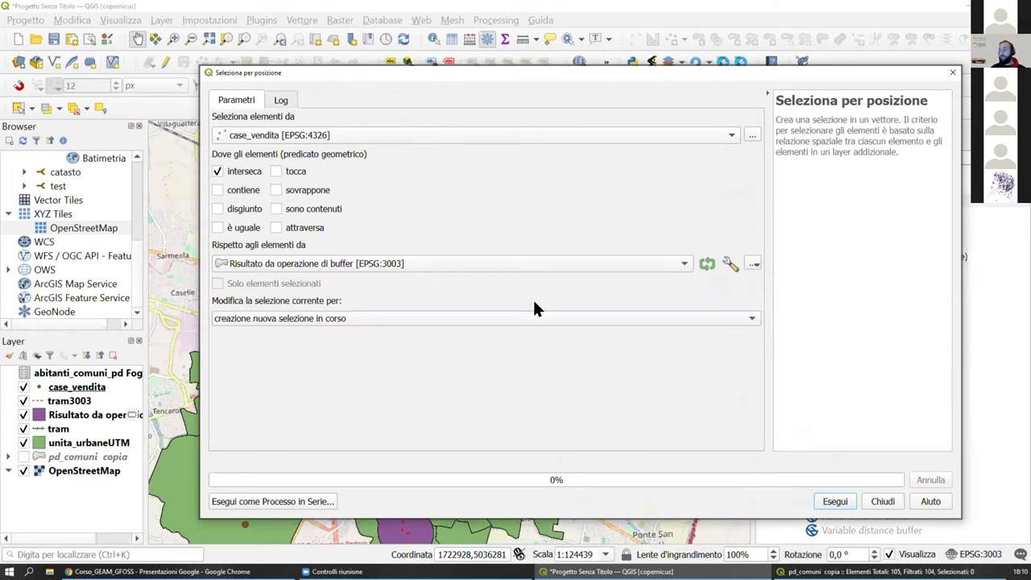
{"action": "left_click", "coordinate": [838, 503]}
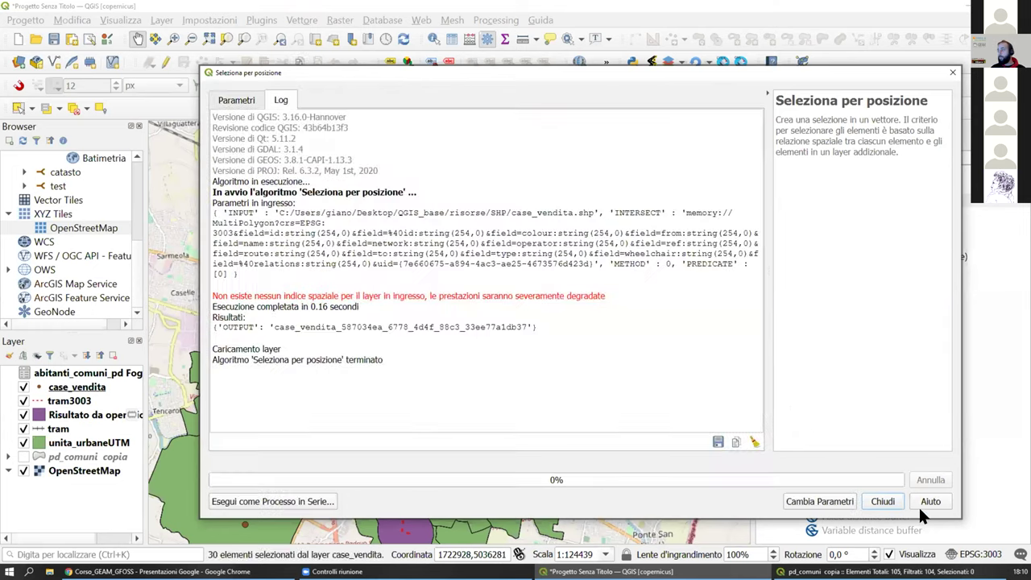
{"action": "left_click", "coordinate": [883, 501]}
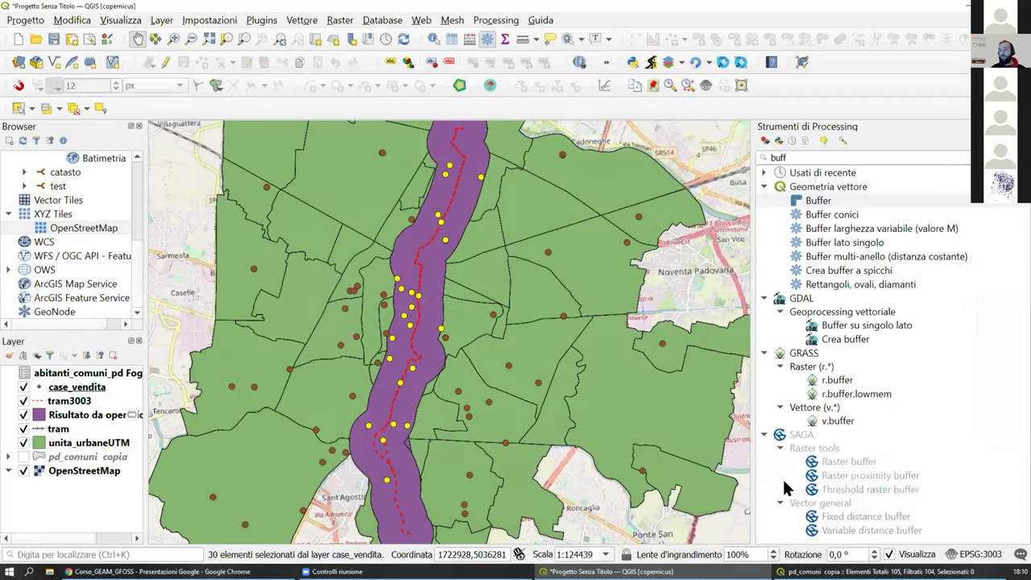
Step: Inspect the selected case_vendita records in the layer's attribute table and close it
{"action": "right_click", "coordinate": [90, 392]}
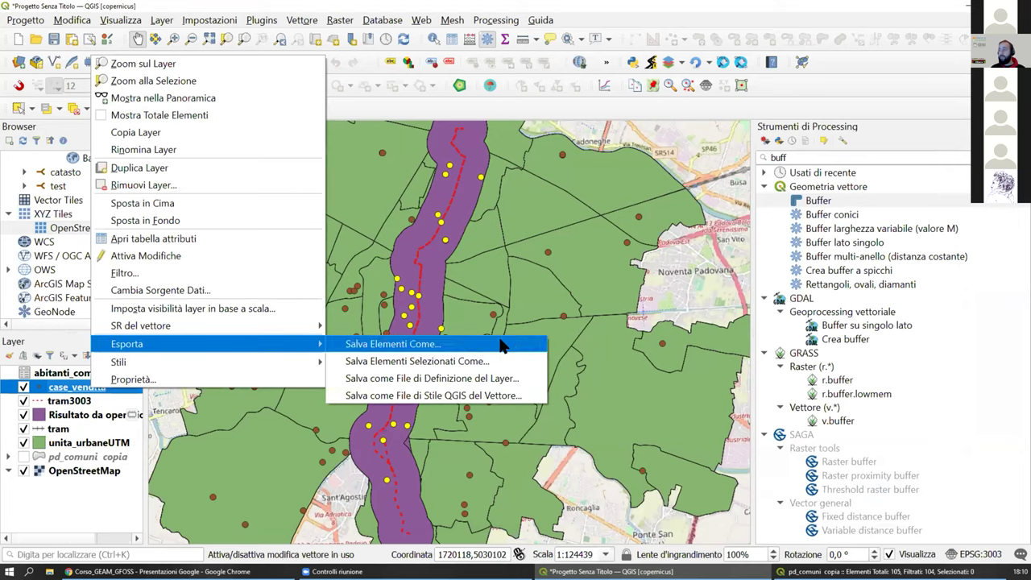
{"action": "left_click", "coordinate": [141, 253]}
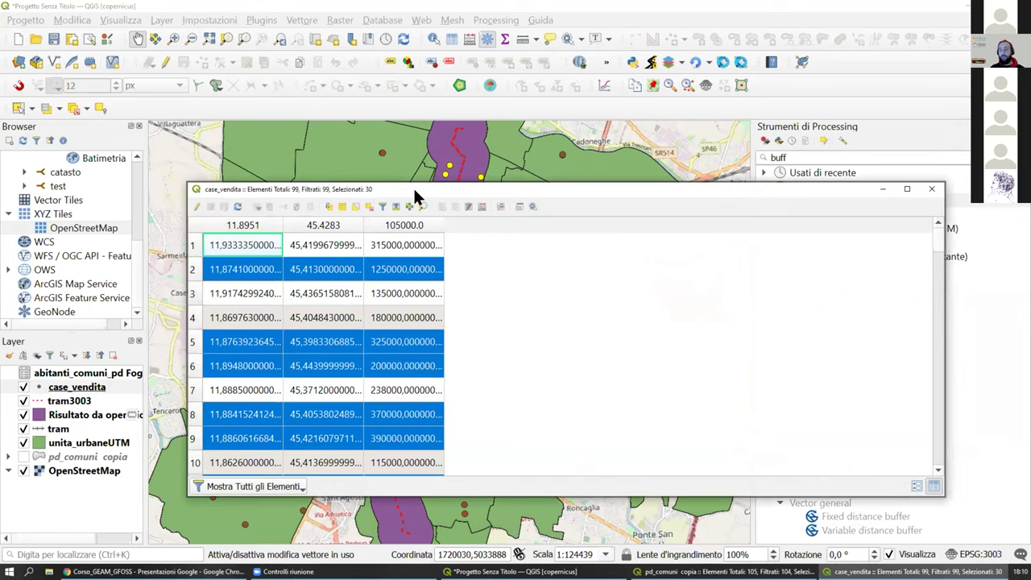
{"action": "left_click", "coordinate": [932, 188]}
{"action": "scroll", "coordinate": [486, 287], "scroll_direction": "down", "scroll_amount": 1}
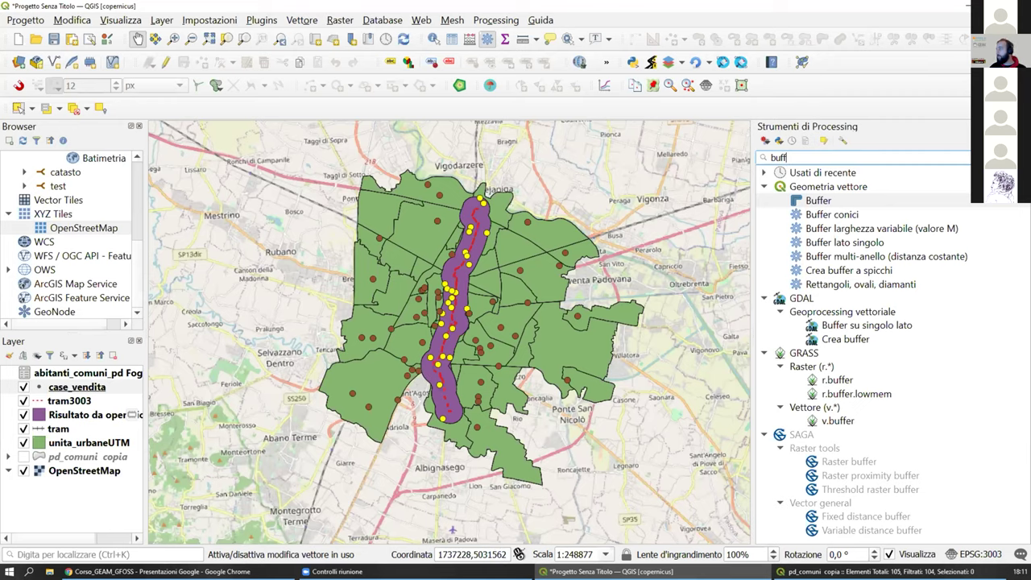
Step: Clear the processing toolbox search and examine the algorithms in the Analisi di reti group
{"action": "left_click", "coordinate": [1011, 158]}
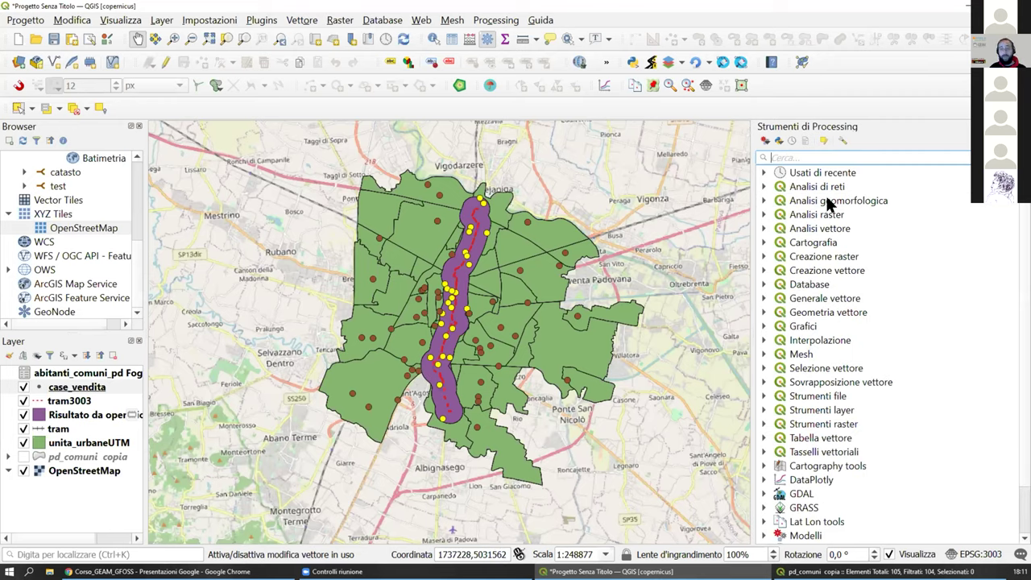
{"action": "left_click", "coordinate": [760, 186]}
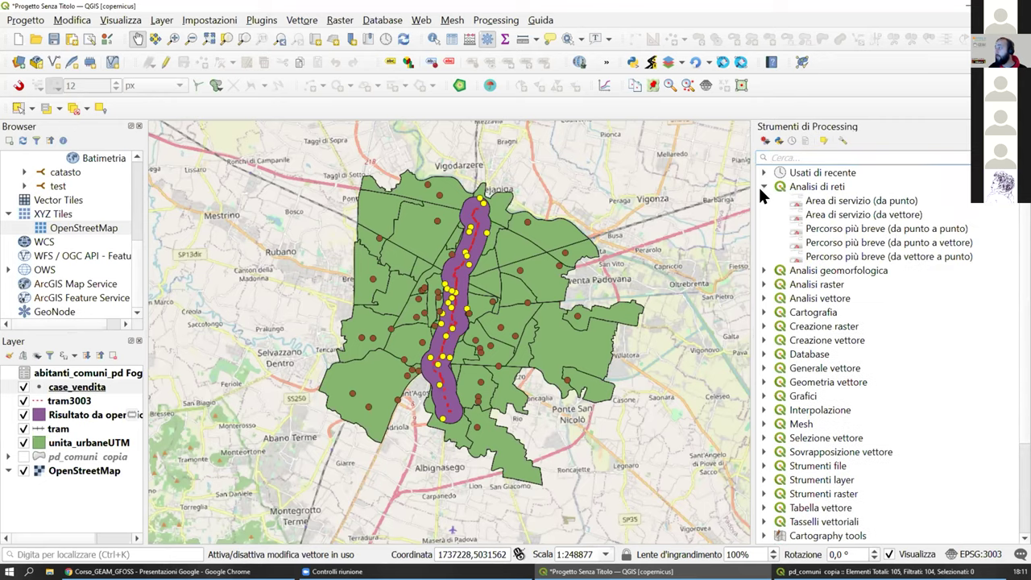
{"action": "left_click", "coordinate": [763, 186]}
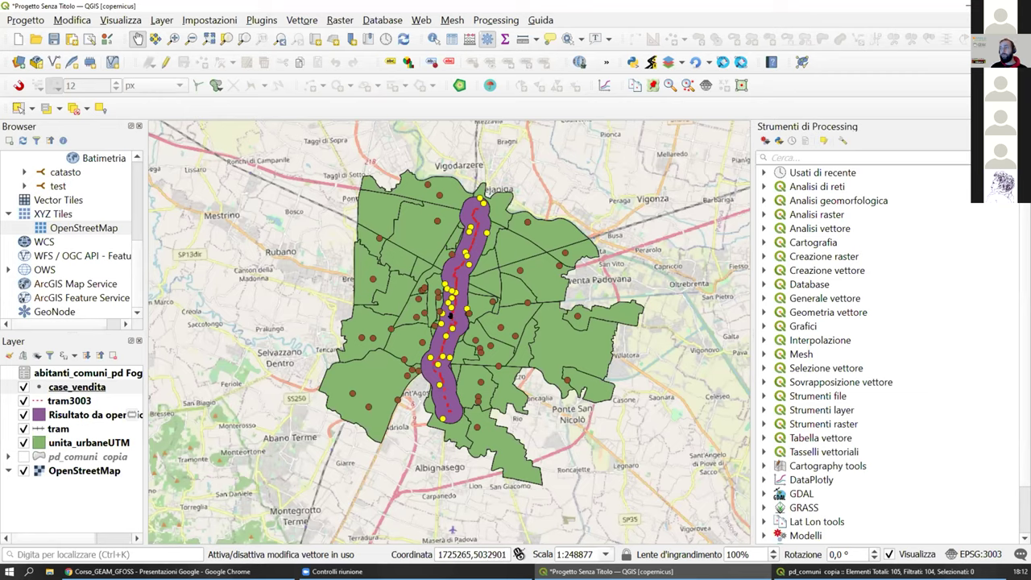
Step: Examine the comparison layers and selection modes of Seleziona per posizione, trying unita_urbaneUTM as comparison layer, and close without running it
{"action": "left_click", "coordinate": [305, 15]}
{"action": "mouse_move", "coordinate": [339, 128]}
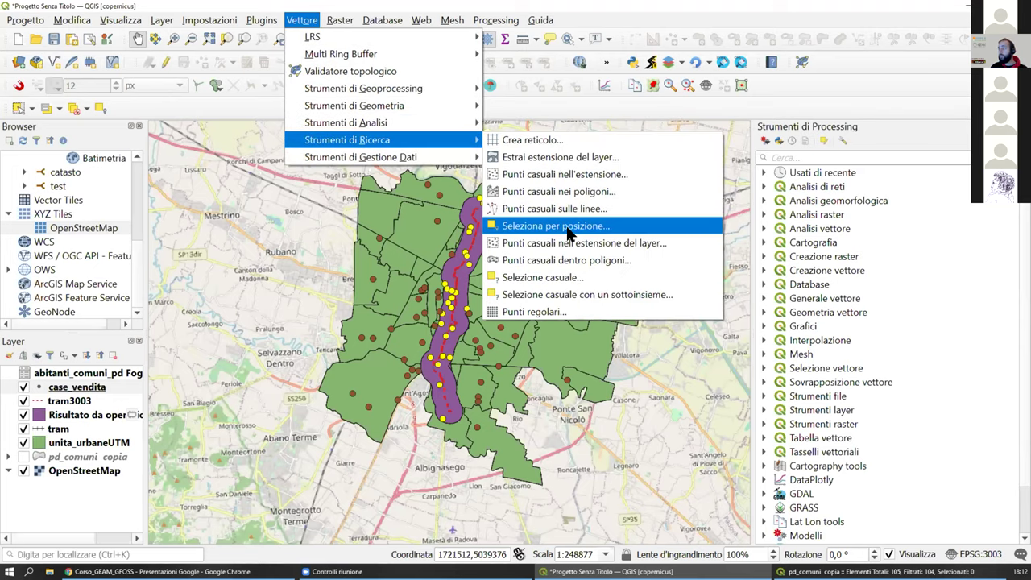
{"action": "left_click", "coordinate": [566, 229]}
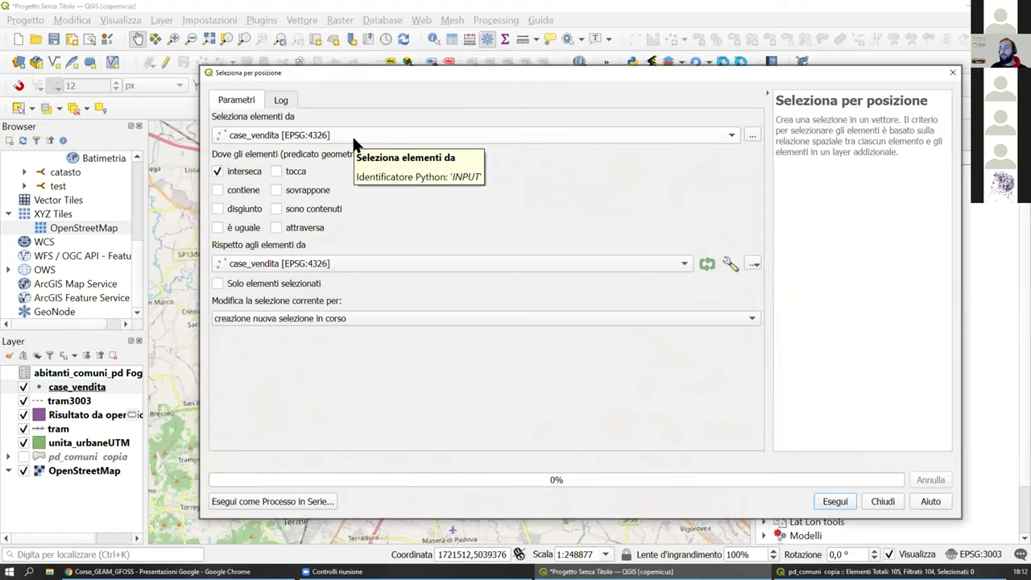
{"action": "left_click", "coordinate": [275, 266]}
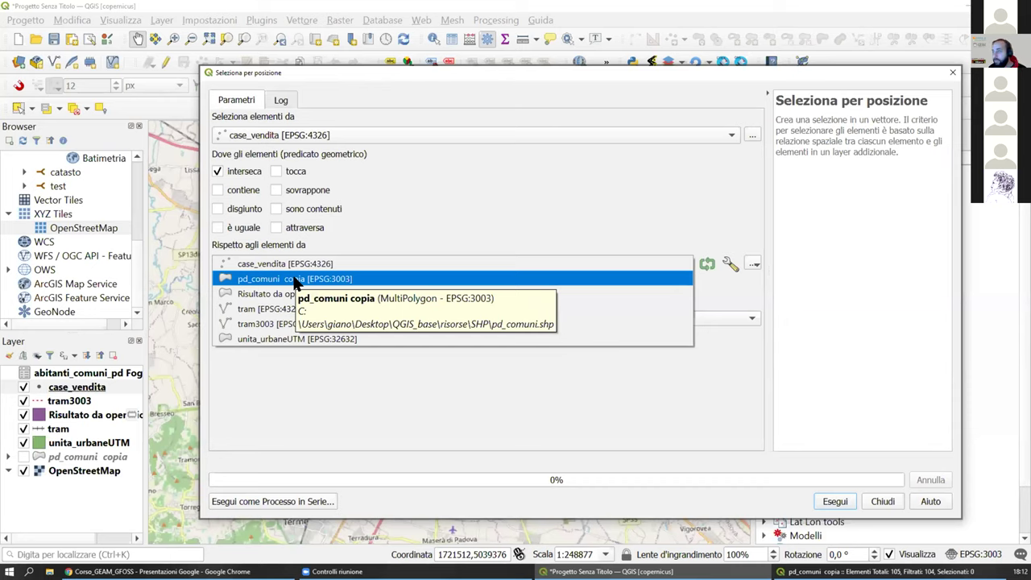
{"action": "left_click", "coordinate": [295, 339]}
{"action": "left_click", "coordinate": [294, 318]}
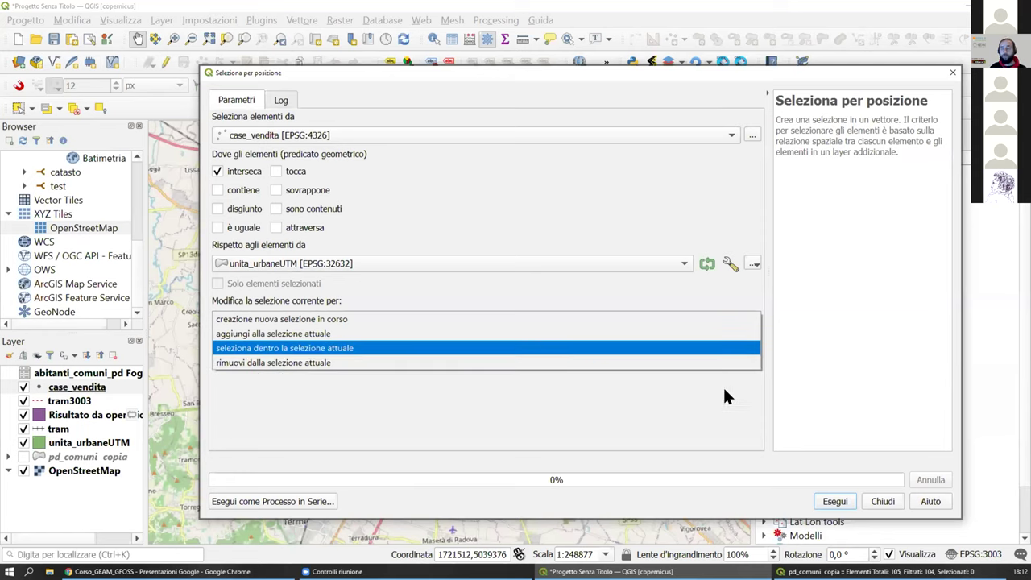
{"action": "left_click", "coordinate": [881, 501]}
{"action": "left_click", "coordinate": [880, 501]}
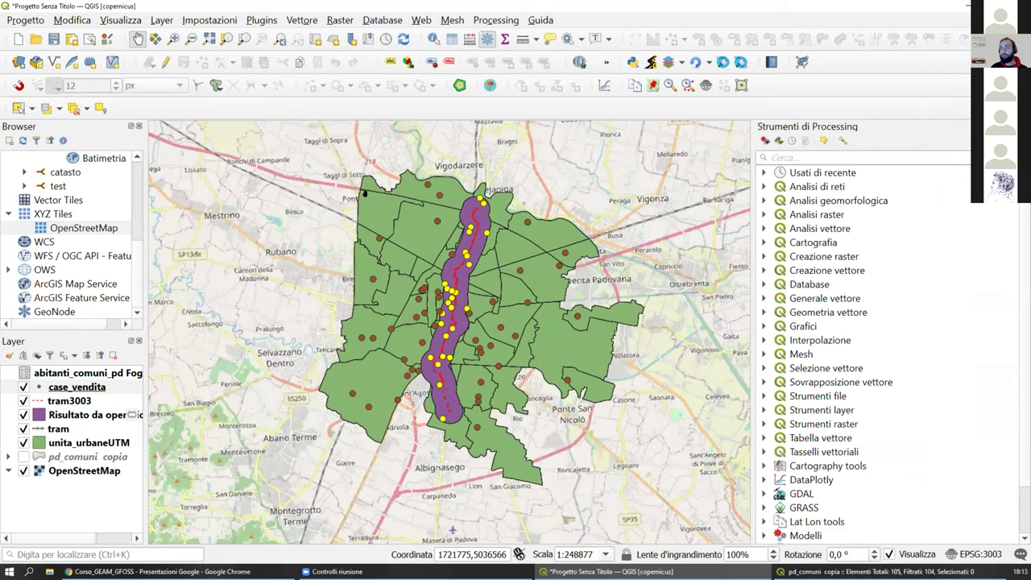
Step: Search the processing toolbox for "selez", open Seleziona per posizione from the results and close it without running
{"action": "left_click", "coordinate": [777, 150]}
{"action": "type", "text": "selez"}
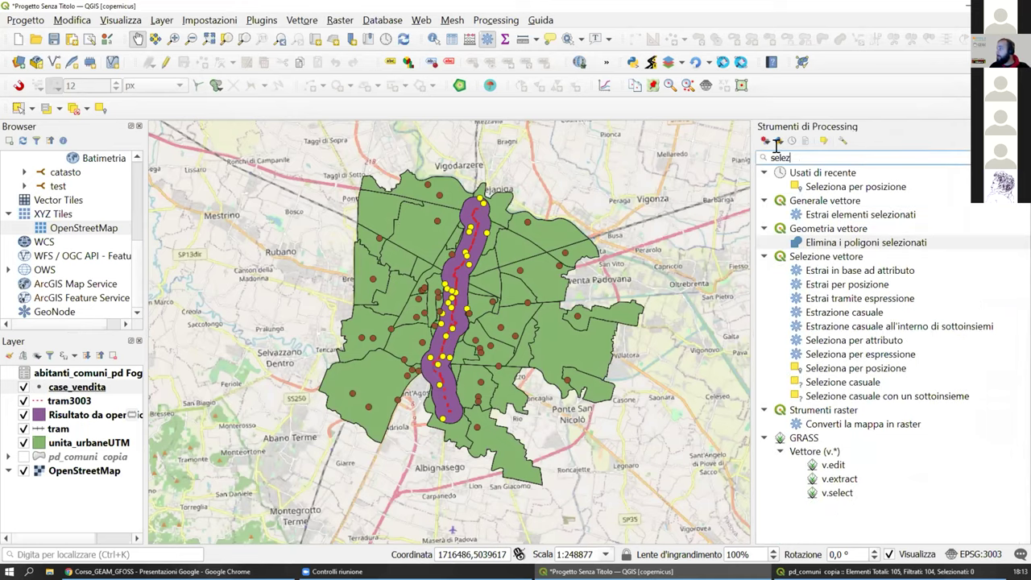
{"action": "double_click", "coordinate": [806, 186]}
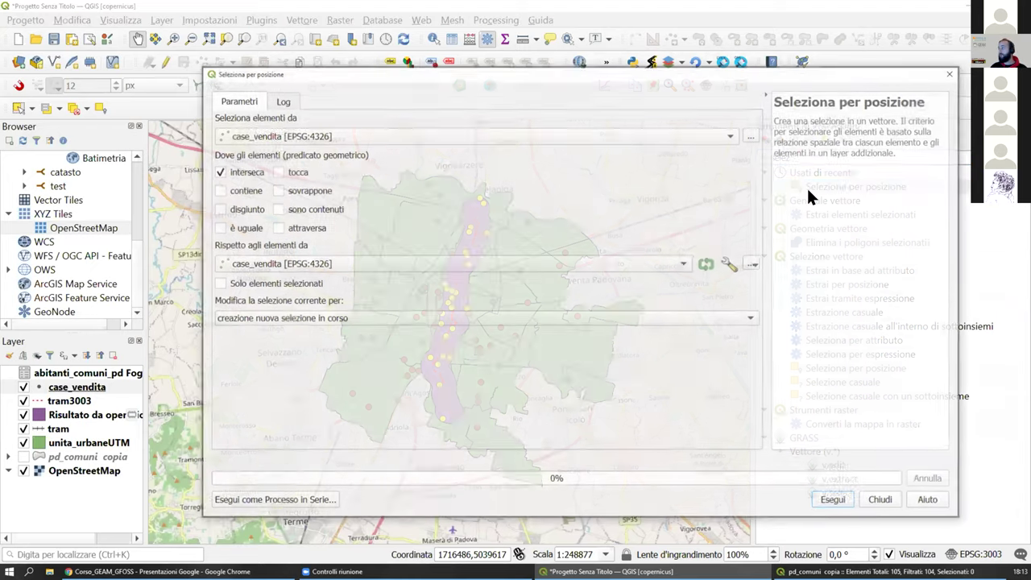
{"action": "left_click", "coordinate": [952, 74]}
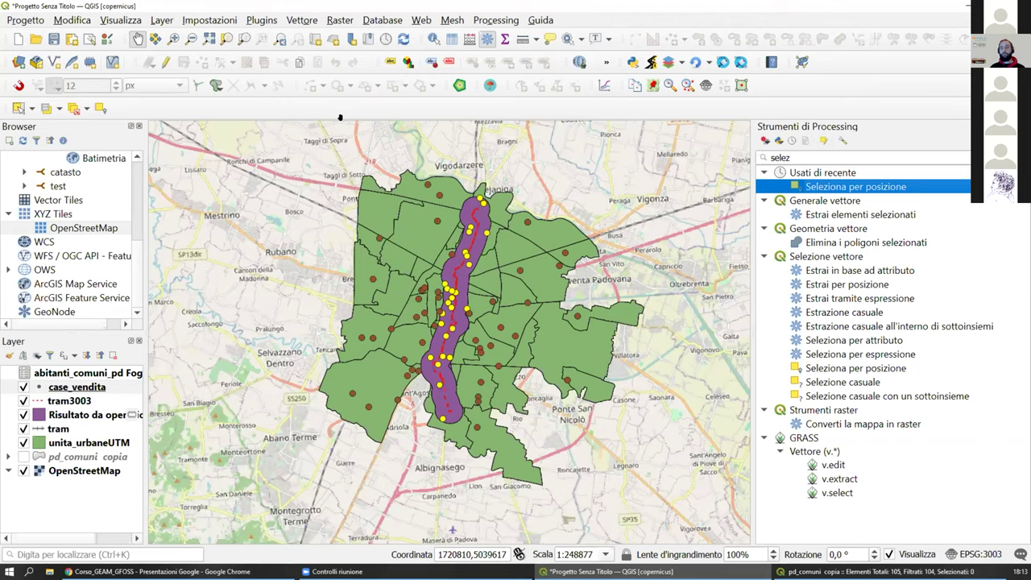
Step: Open the field calculator from the case_vendita attribute table and define a new integer field named test
{"action": "left_click", "coordinate": [63, 387]}
{"action": "right_click", "coordinate": [71, 388]}
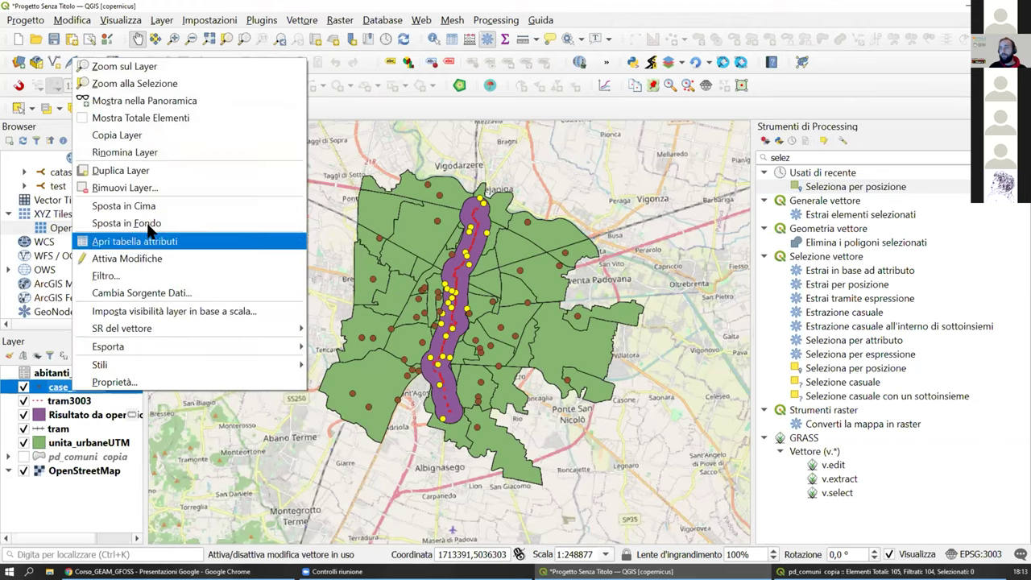
{"action": "left_click", "coordinate": [140, 242]}
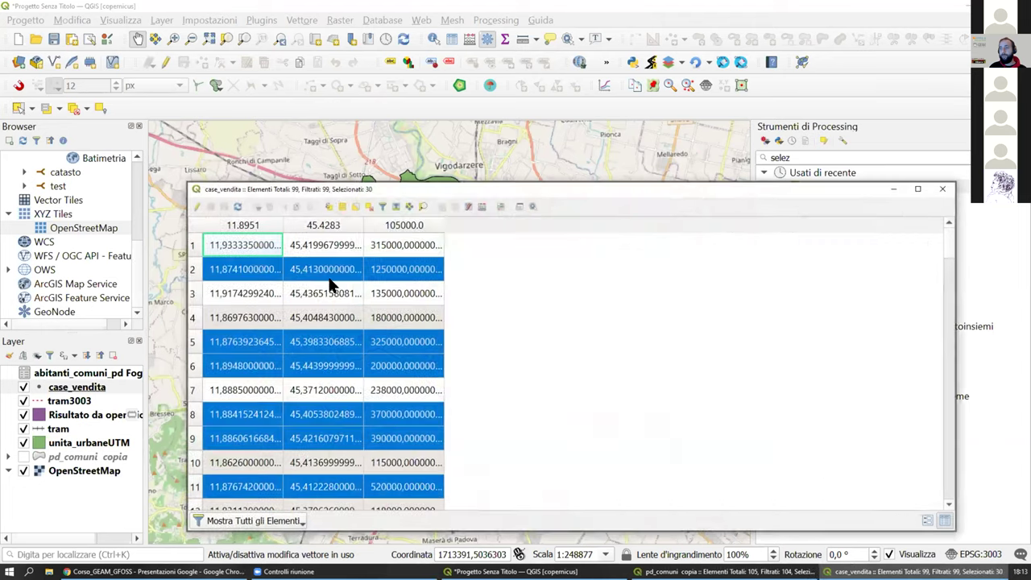
{"action": "left_click", "coordinate": [484, 203]}
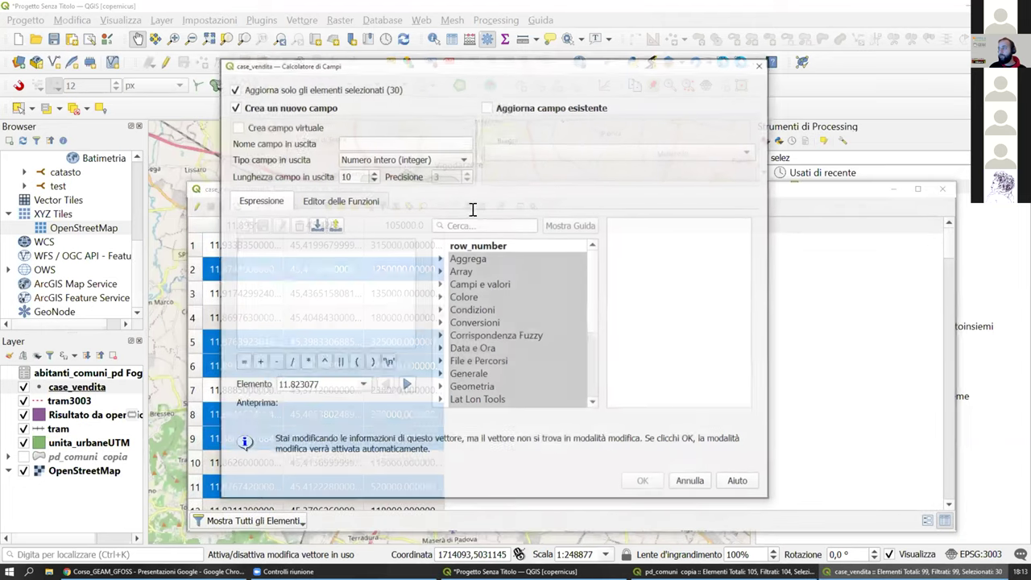
{"action": "left_click", "coordinate": [546, 111]}
{"action": "left_click", "coordinate": [311, 104]}
{"action": "left_click", "coordinate": [346, 142]}
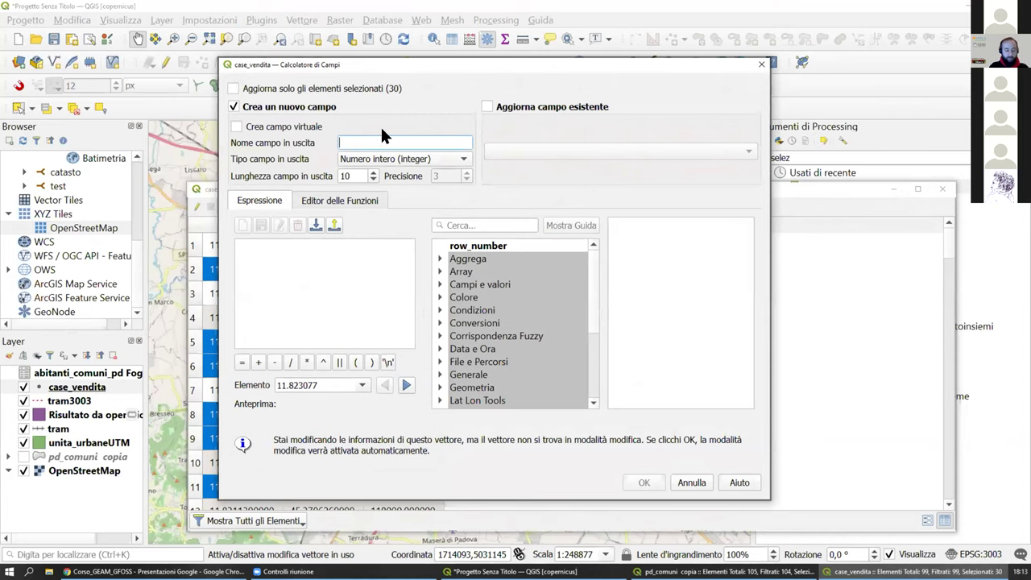
{"action": "type", "text": "test"}
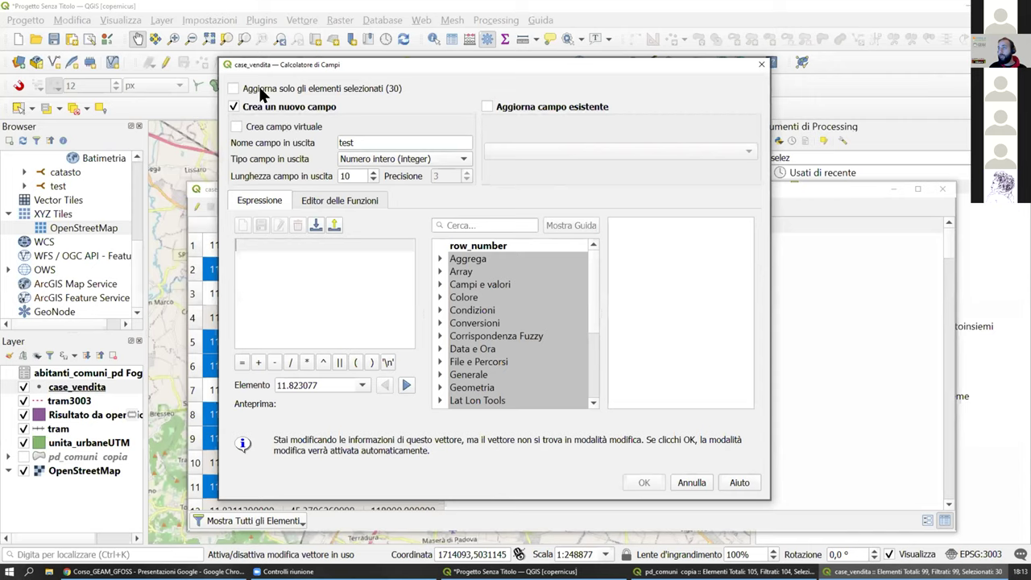
Step: Restrict the calculation to the selected features, fill the test field with the value 1, and close the attribute table
{"action": "left_click", "coordinate": [294, 91]}
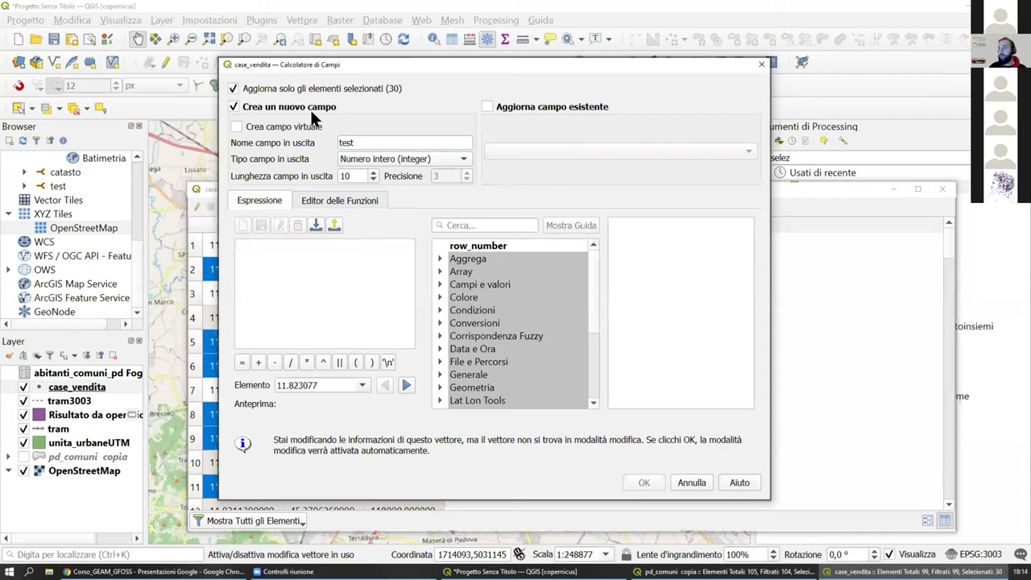
{"action": "left_click", "coordinate": [260, 253]}
{"action": "type", "text": "1"}
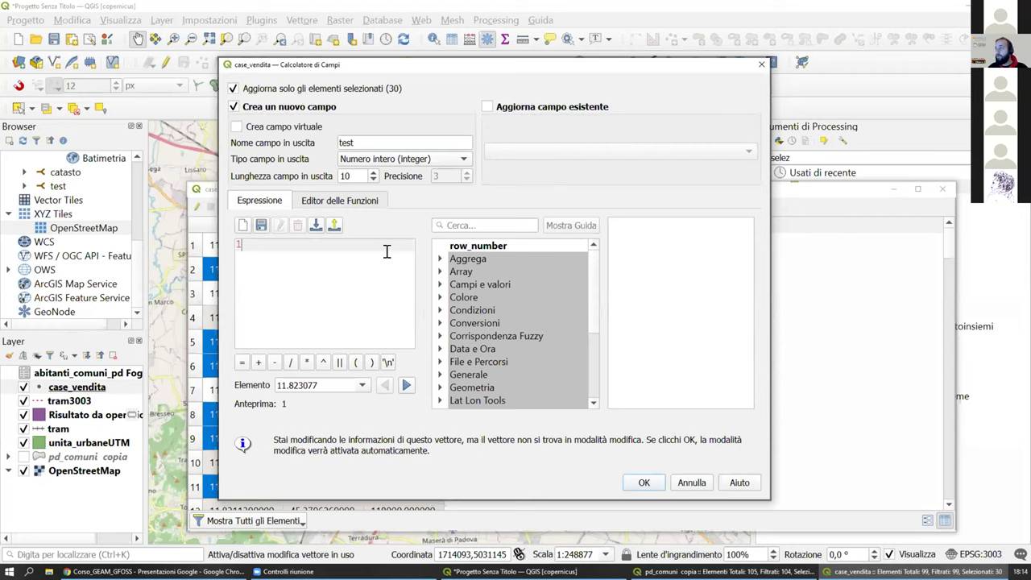
{"action": "left_click", "coordinate": [645, 481]}
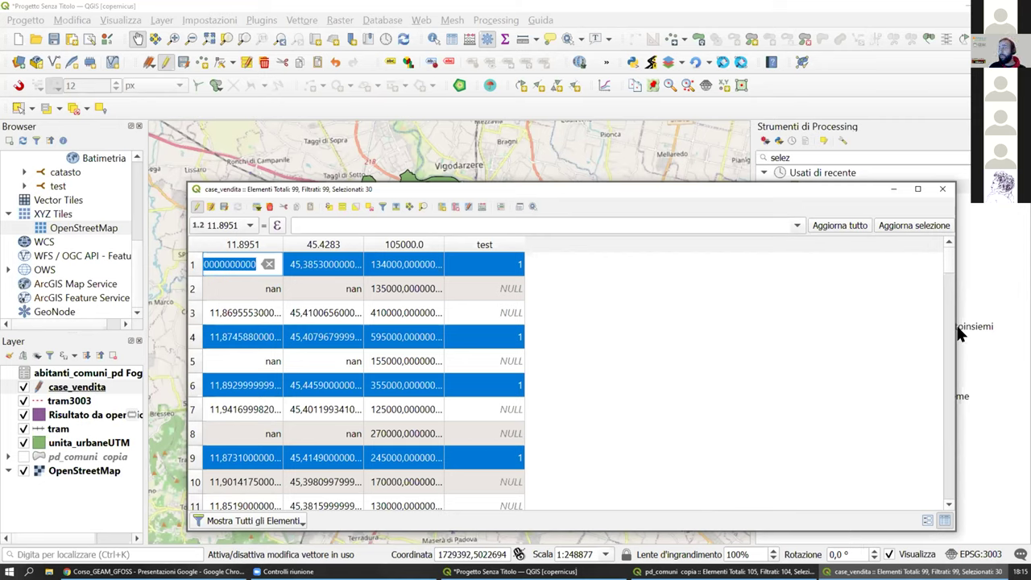
{"action": "left_click", "coordinate": [943, 195]}
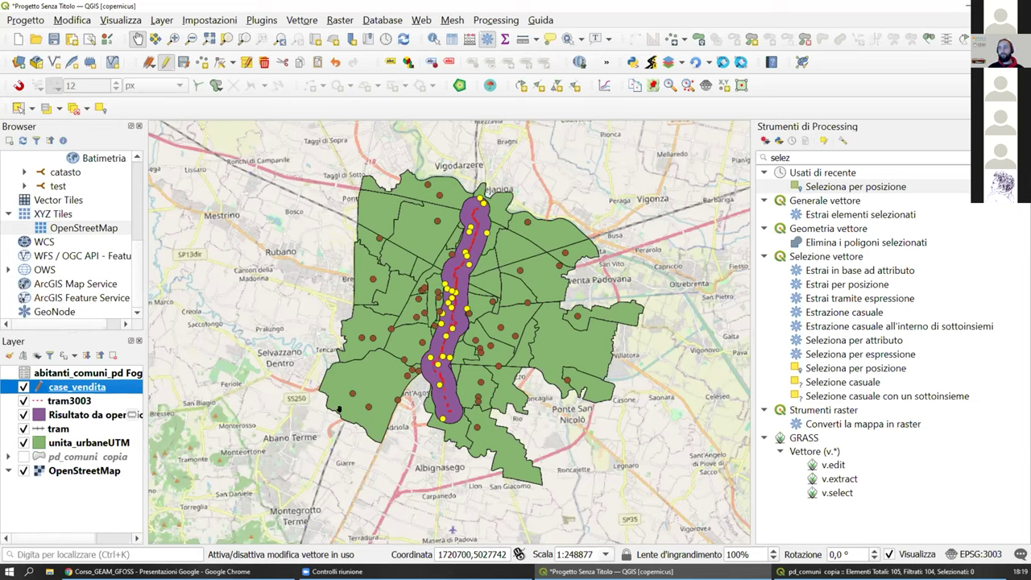
Step: Hide the case_vendita layer and bring Via della Provvidenza in Sarmeola into view on the map
{"action": "right_click", "coordinate": [22, 390]}
{"action": "left_click", "coordinate": [22, 390]}
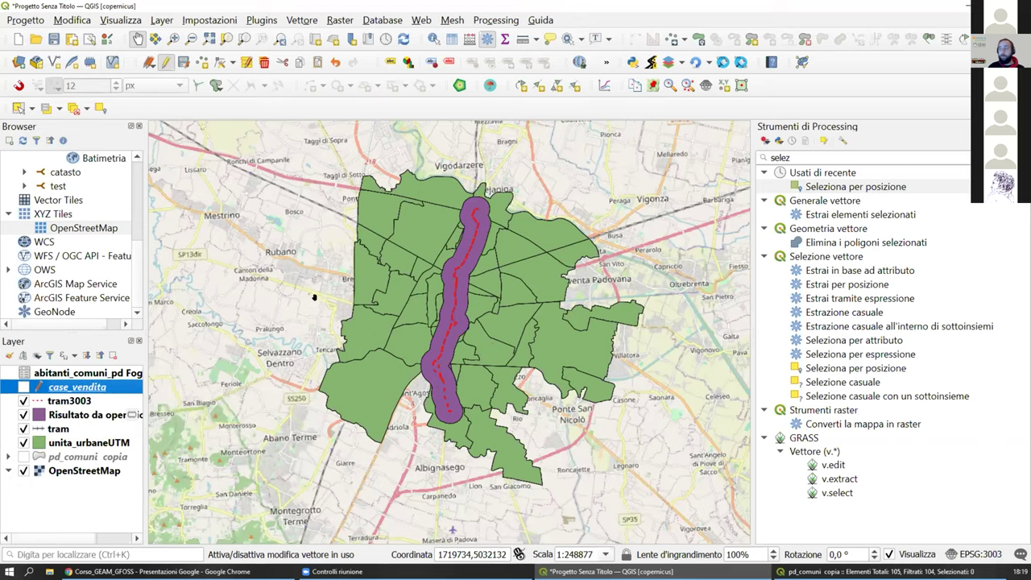
{"action": "scroll", "coordinate": [321, 285], "scroll_direction": "up", "scroll_amount": 1}
{"action": "scroll", "coordinate": [320, 279], "scroll_direction": "up", "scroll_amount": 3}
{"action": "left_click_drag", "start_coordinate": [401, 202], "coordinate": [368, 290]}
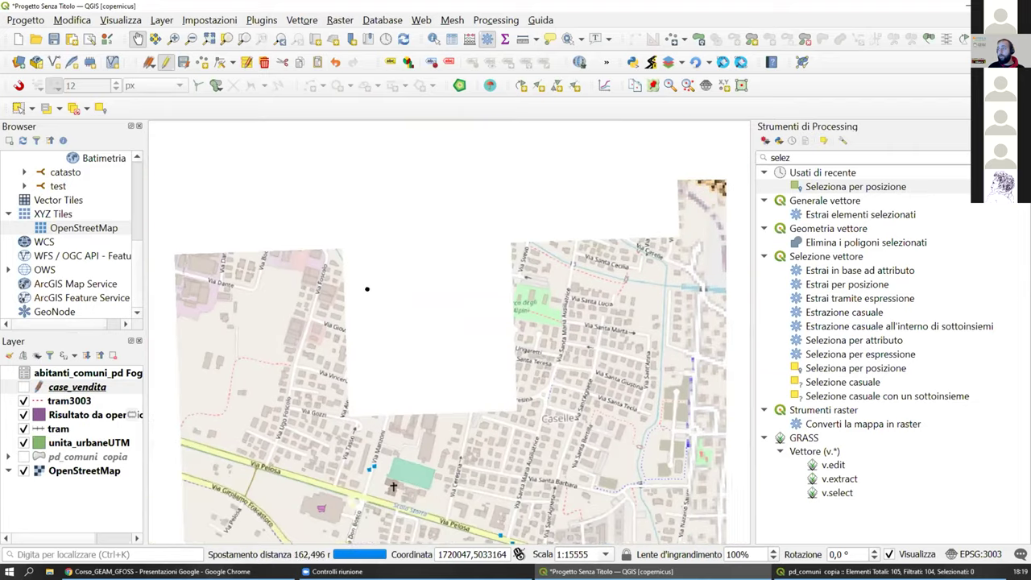
{"action": "left_click_drag", "start_coordinate": [466, 271], "coordinate": [440, 356]}
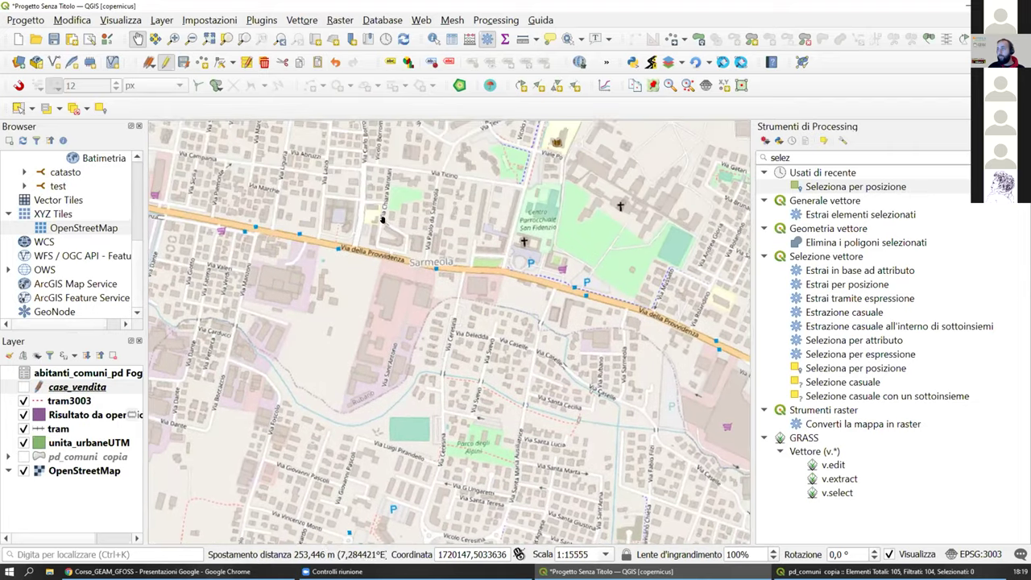
{"action": "left_click_drag", "start_coordinate": [382, 218], "coordinate": [419, 245]}
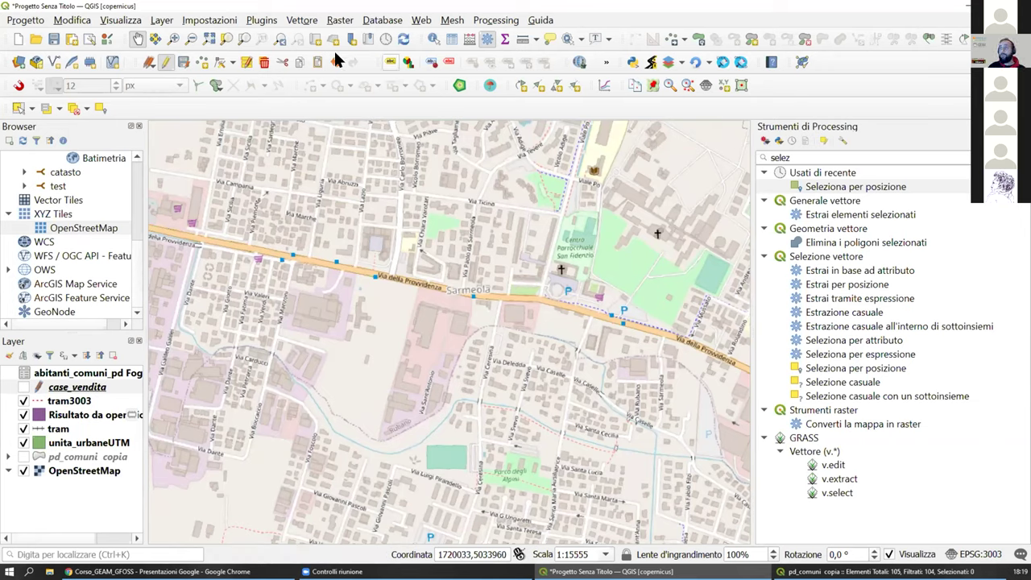
Step: Start a new shapefile and set its output file to strada in the QGIS_base folder
{"action": "left_click", "coordinate": [160, 62]}
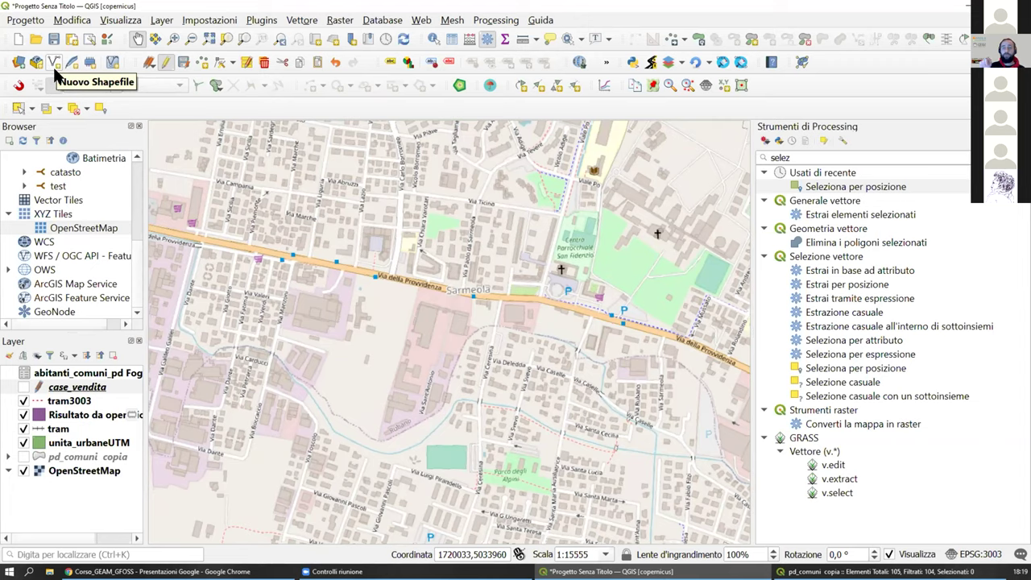
{"action": "left_click", "coordinate": [53, 65]}
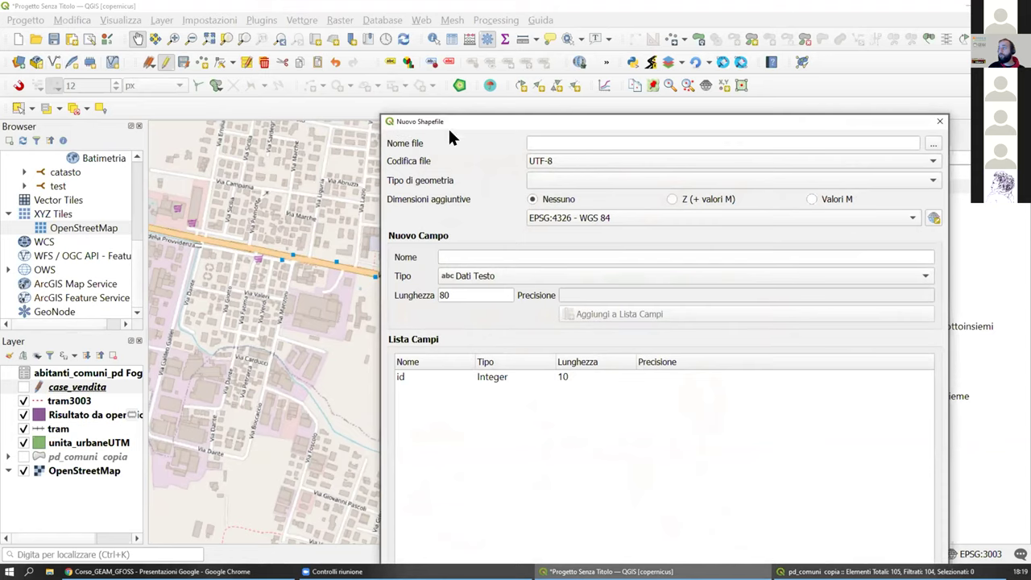
{"action": "left_click_drag", "start_coordinate": [431, 118], "coordinate": [379, 57]}
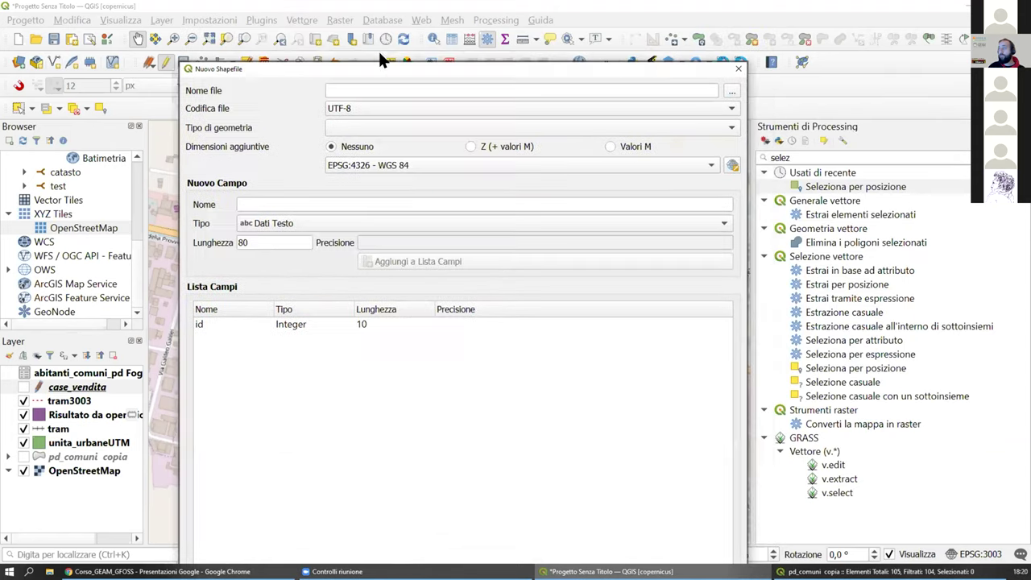
{"action": "left_click", "coordinate": [732, 90]}
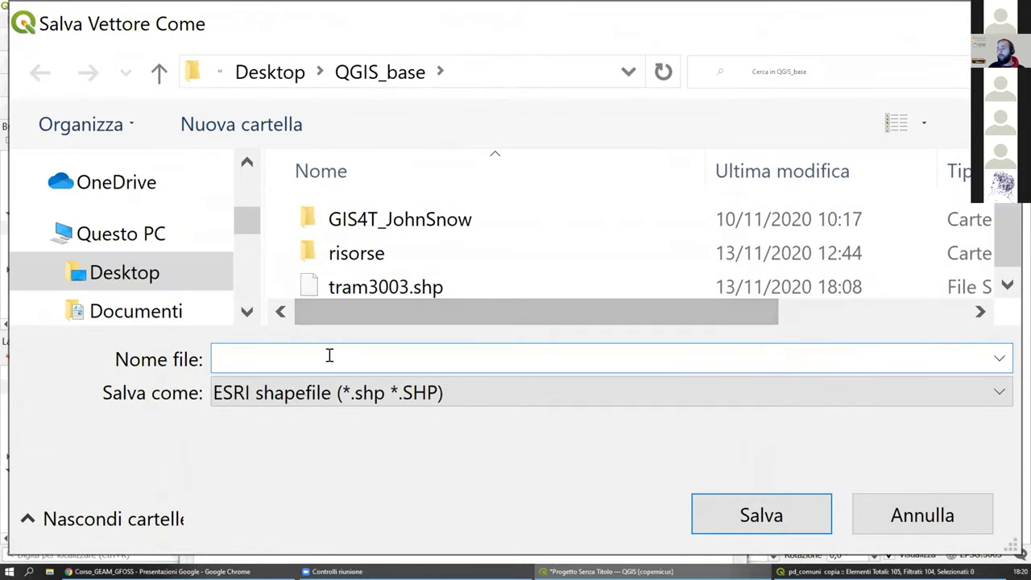
{"action": "type", "text": "strada"}
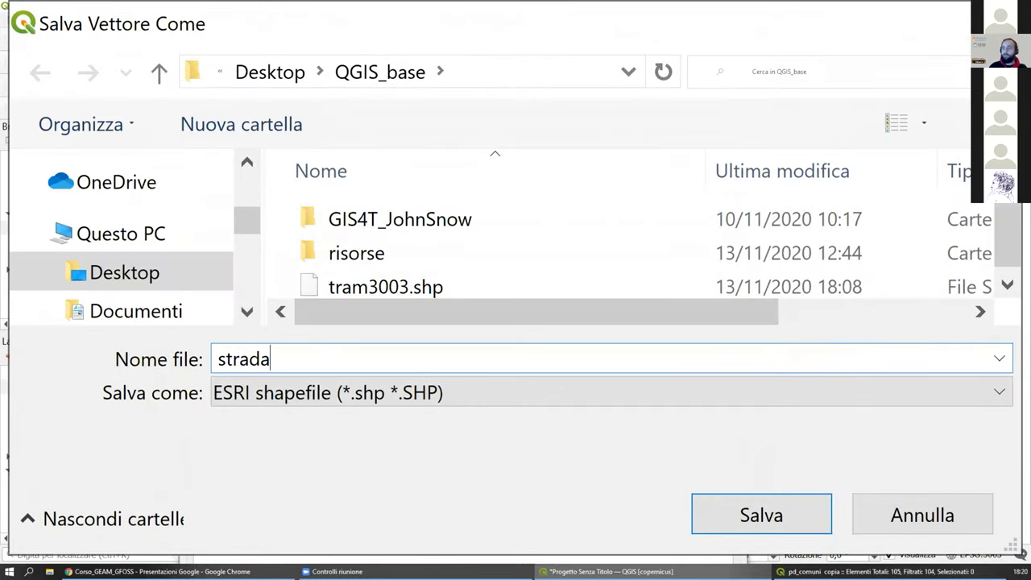
{"action": "left_click", "coordinate": [702, 517]}
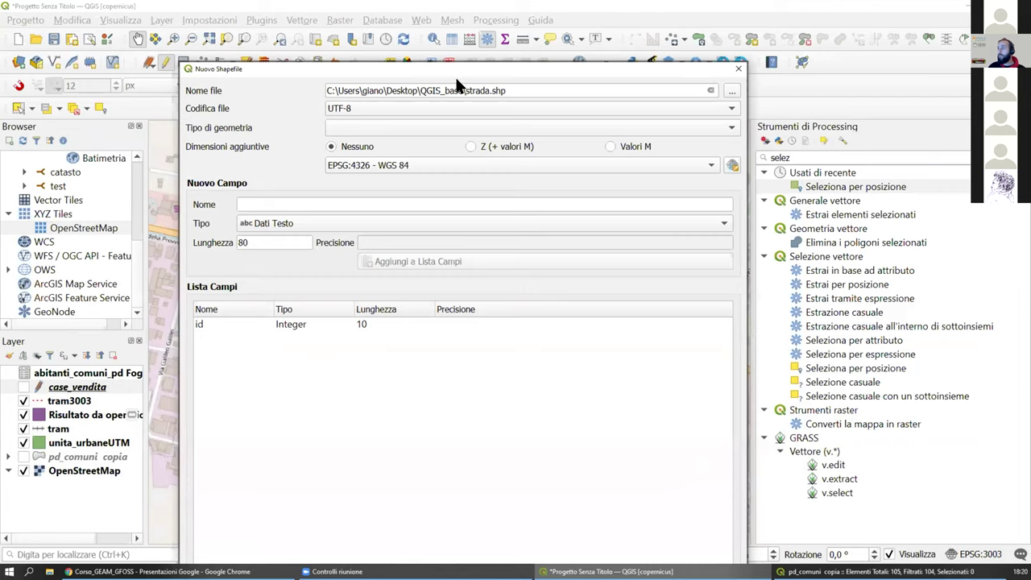
Step: Set the new shapefile's geometry type to Linea and its reference system to the project's EPSG:3003 - Monte Mario / Italy zone 1
{"action": "left_click", "coordinate": [371, 128]}
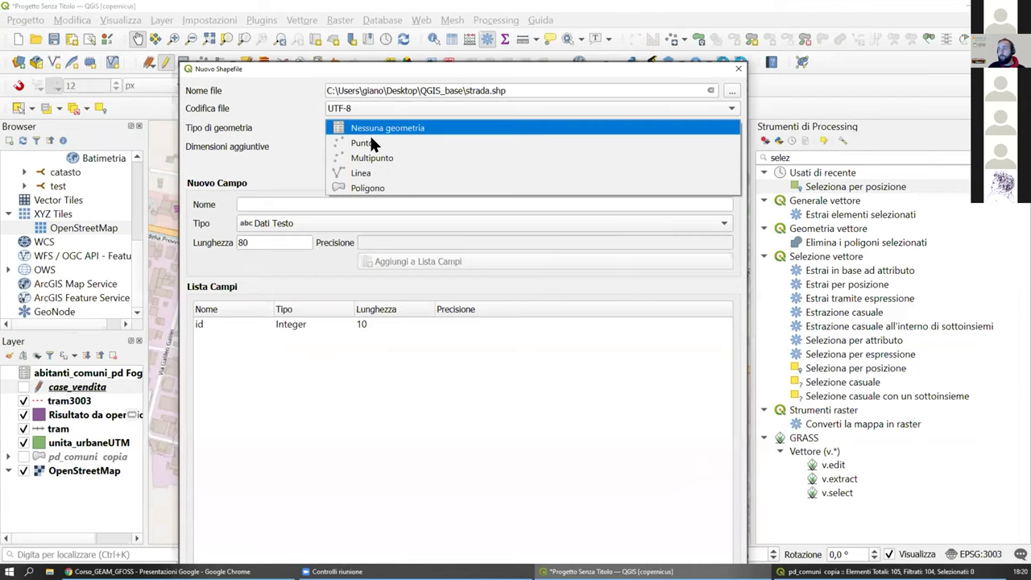
{"action": "left_click", "coordinate": [372, 172]}
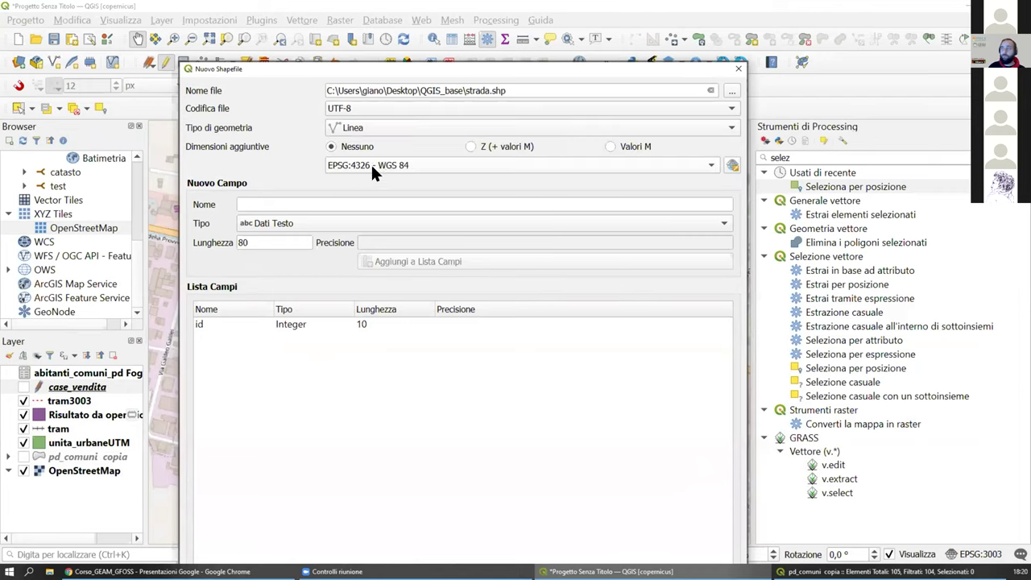
{"action": "left_click", "coordinate": [456, 165]}
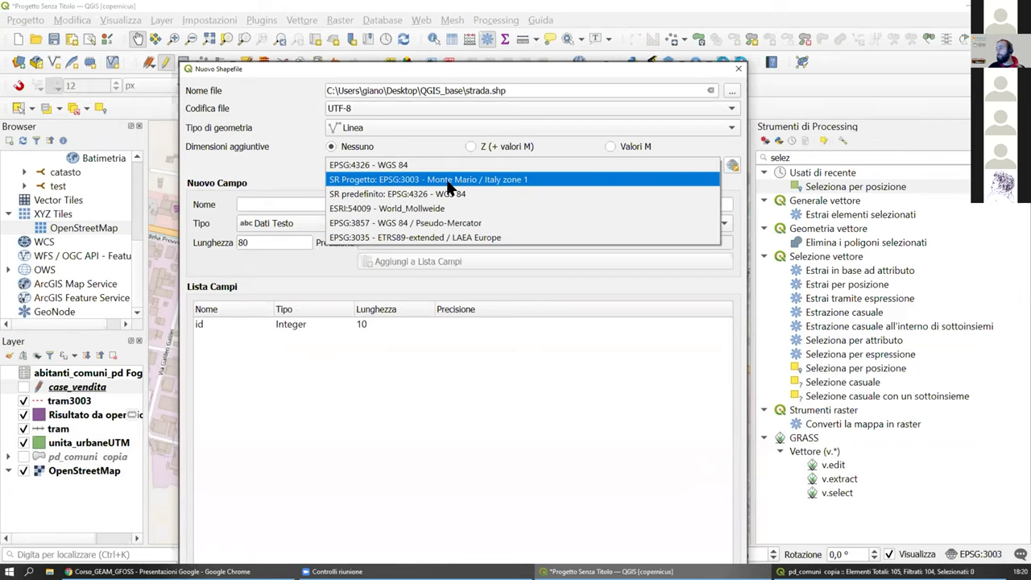
{"action": "left_click", "coordinate": [449, 179]}
{"action": "left_click_drag", "start_coordinate": [362, 72], "coordinate": [371, 25]}
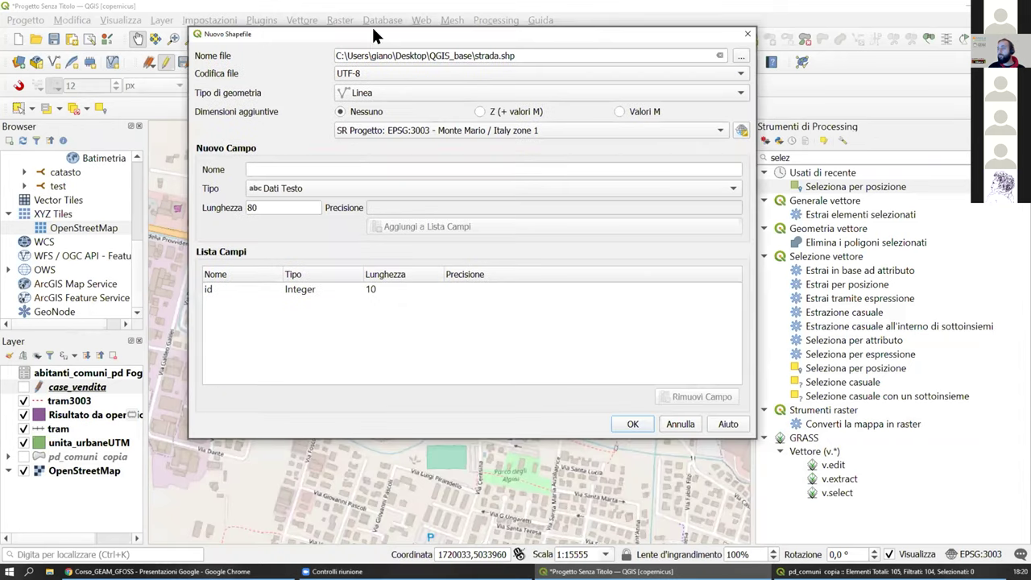
Step: Add a text field named nome with length 80 and create the strada shapefile
{"action": "left_click", "coordinate": [305, 163]}
{"action": "type", "text": "nome"}
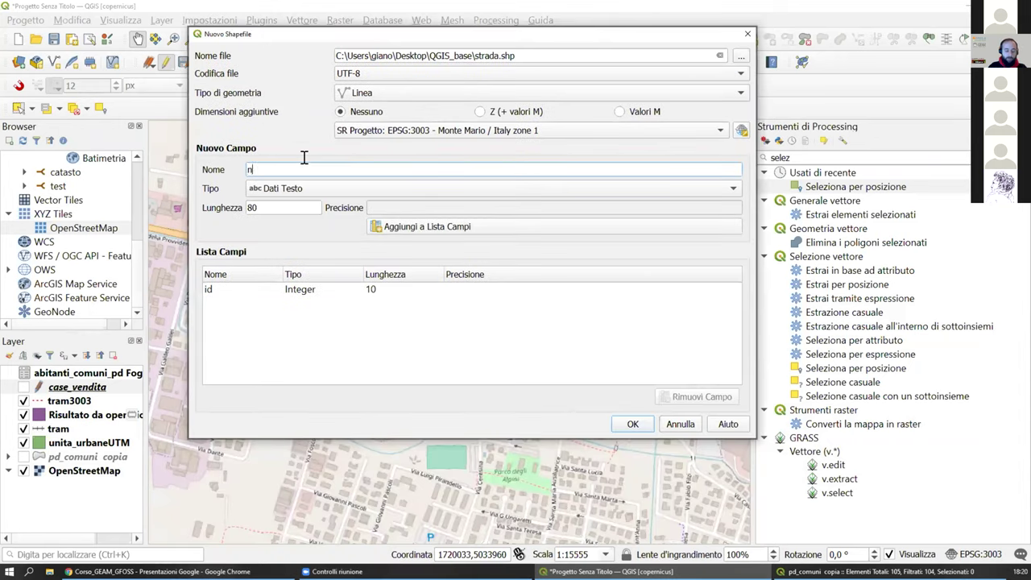
{"action": "left_click", "coordinate": [405, 228]}
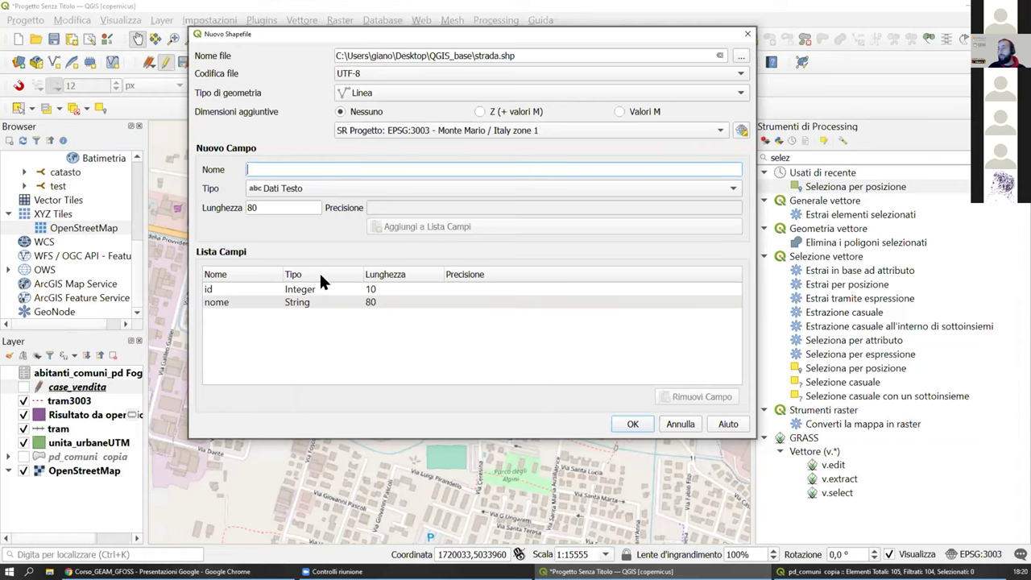
{"action": "left_click", "coordinate": [630, 422]}
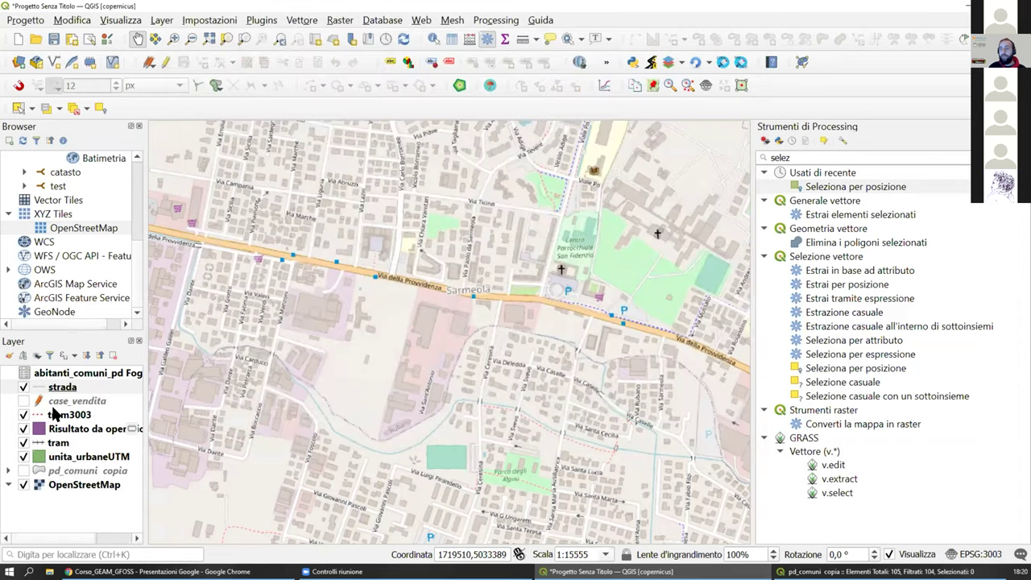
Step: Open the attribute table of the strada layer to check its fields, and close it
{"action": "right_click", "coordinate": [64, 390]}
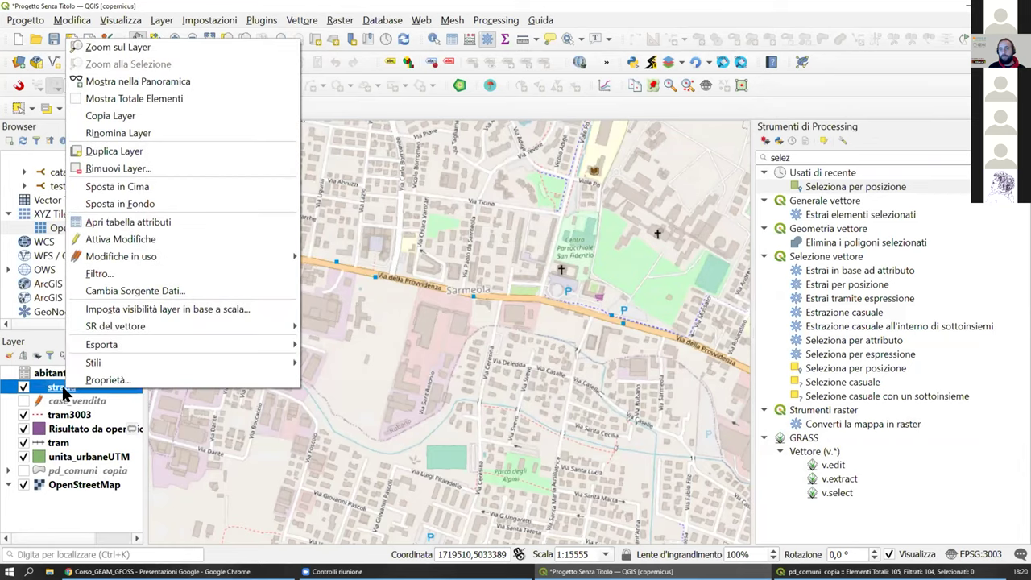
{"action": "left_click", "coordinate": [101, 221]}
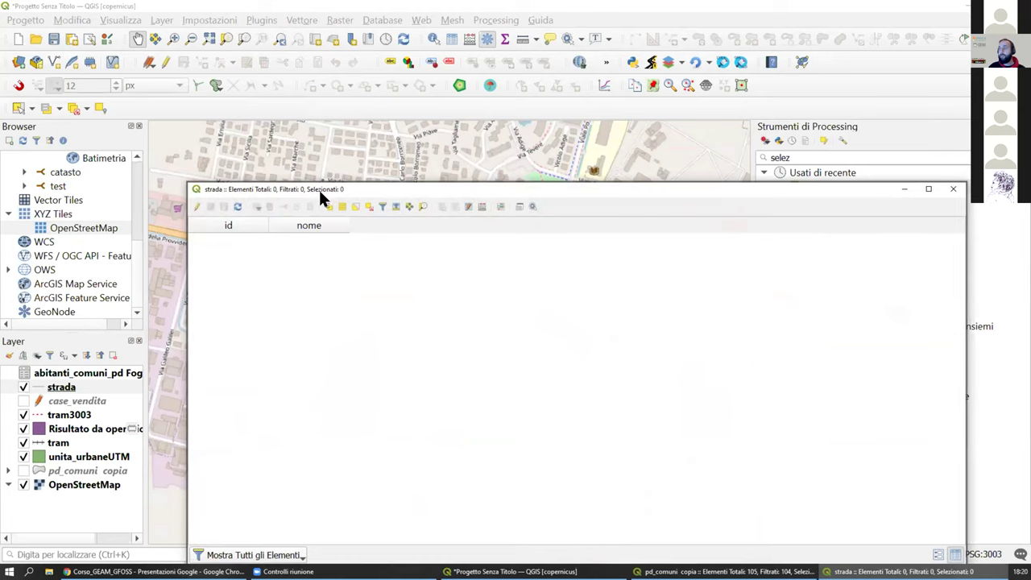
{"action": "left_click_drag", "start_coordinate": [320, 191], "coordinate": [292, 155]}
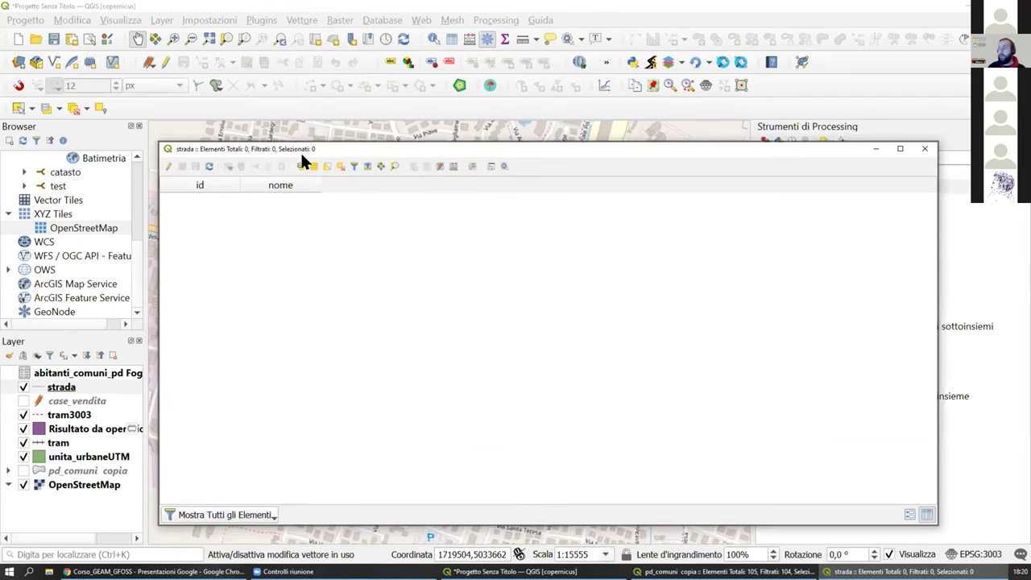
{"action": "left_click", "coordinate": [924, 150]}
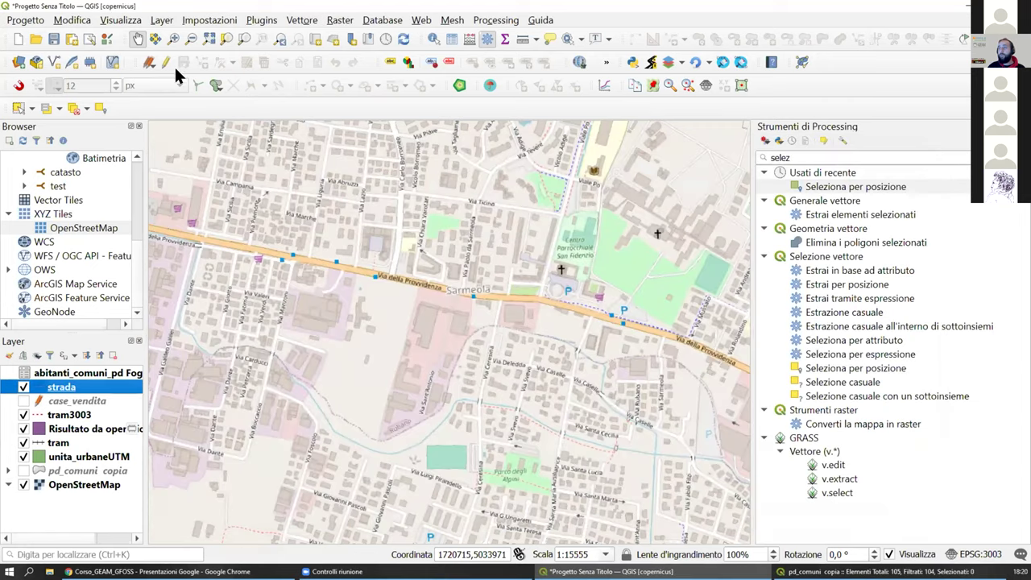
Step: Enable editing on strada and digitize a line along Via della Provvidenza with nome set to "via provvidenza"
{"action": "left_click", "coordinate": [166, 65]}
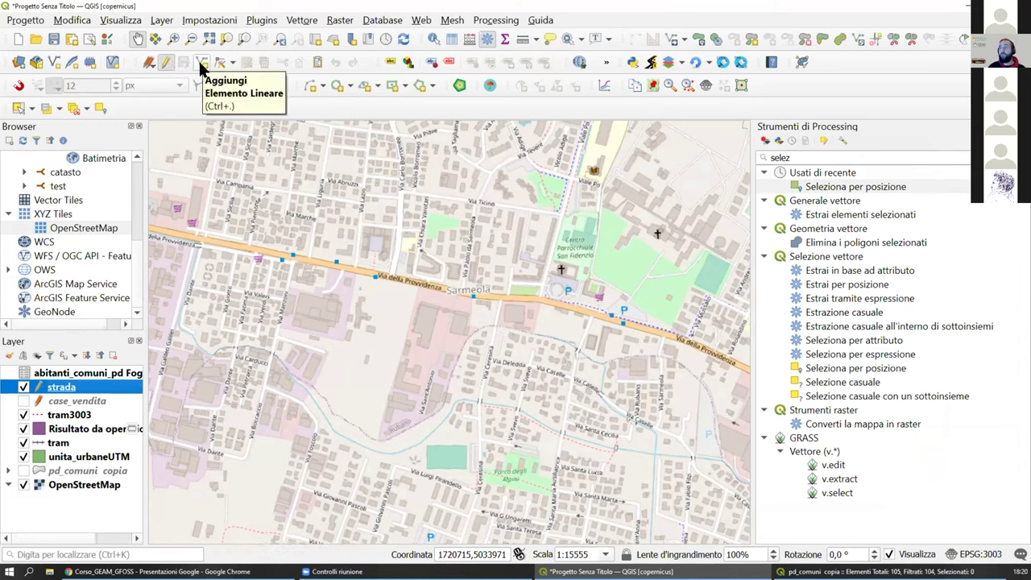
{"action": "left_click", "coordinate": [201, 67]}
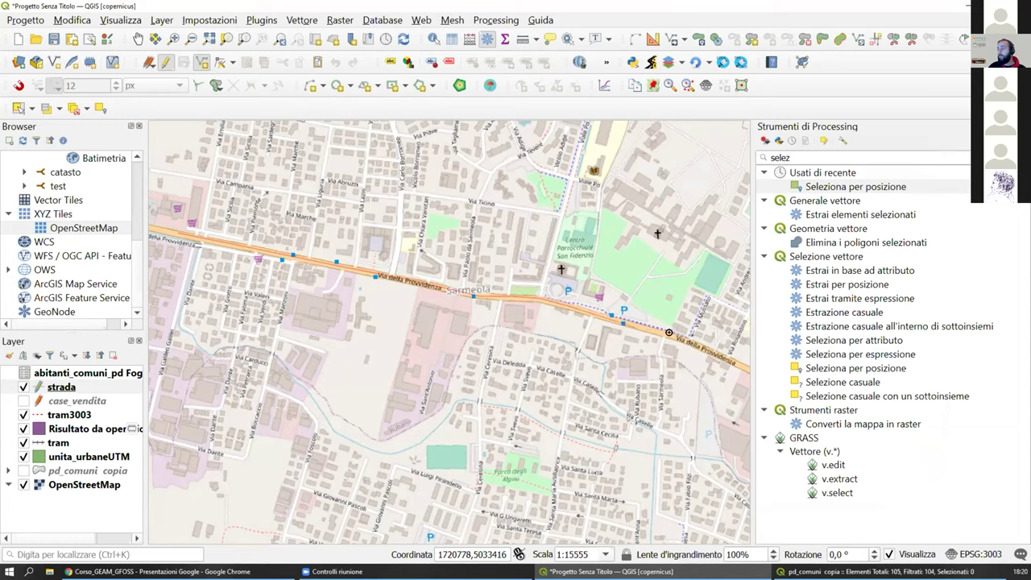
{"action": "key", "text": "Tab"}
{"action": "type", "text": "via pro"}
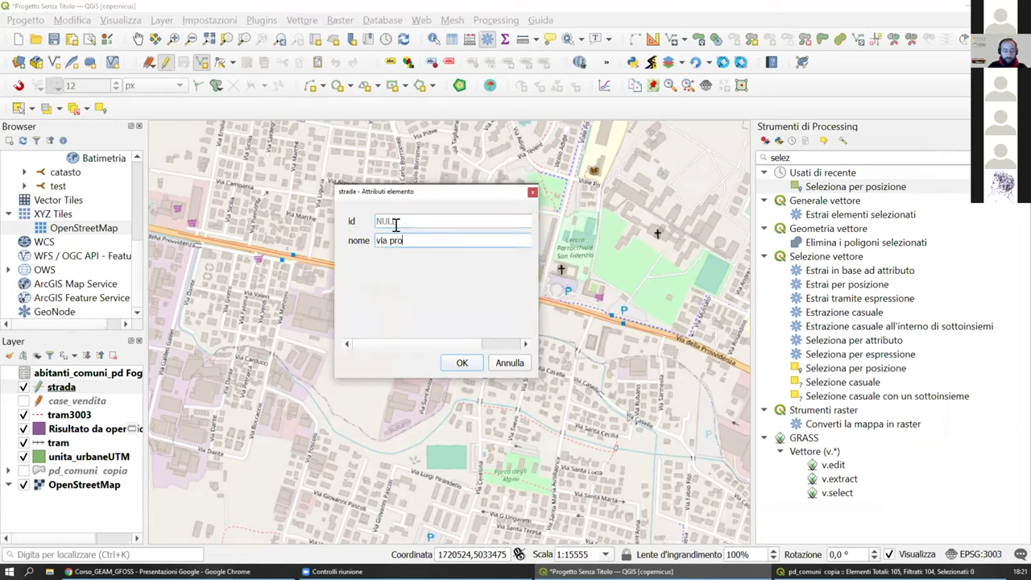
{"action": "type", "text": "videnza"}
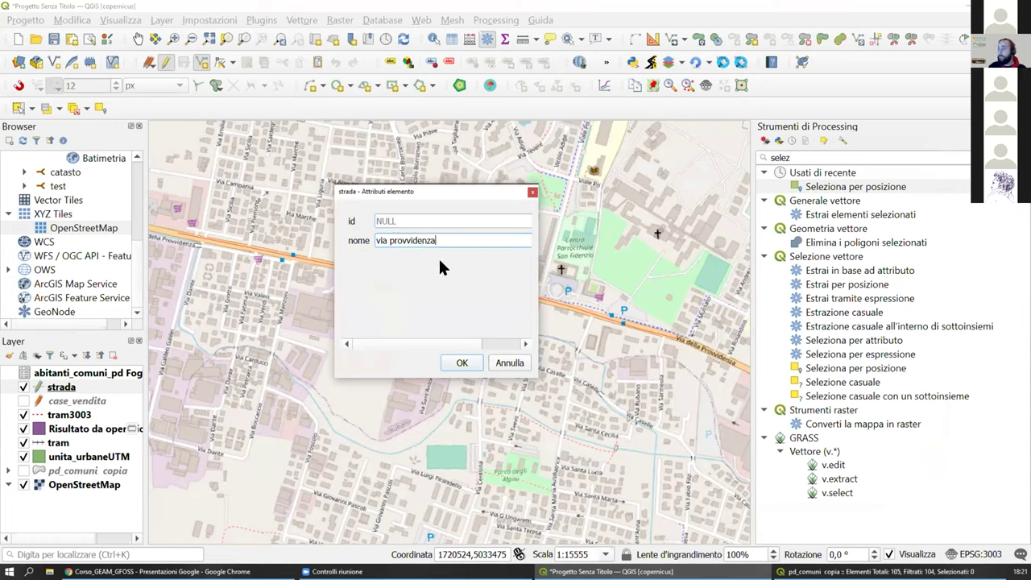
{"action": "left_click", "coordinate": [461, 363]}
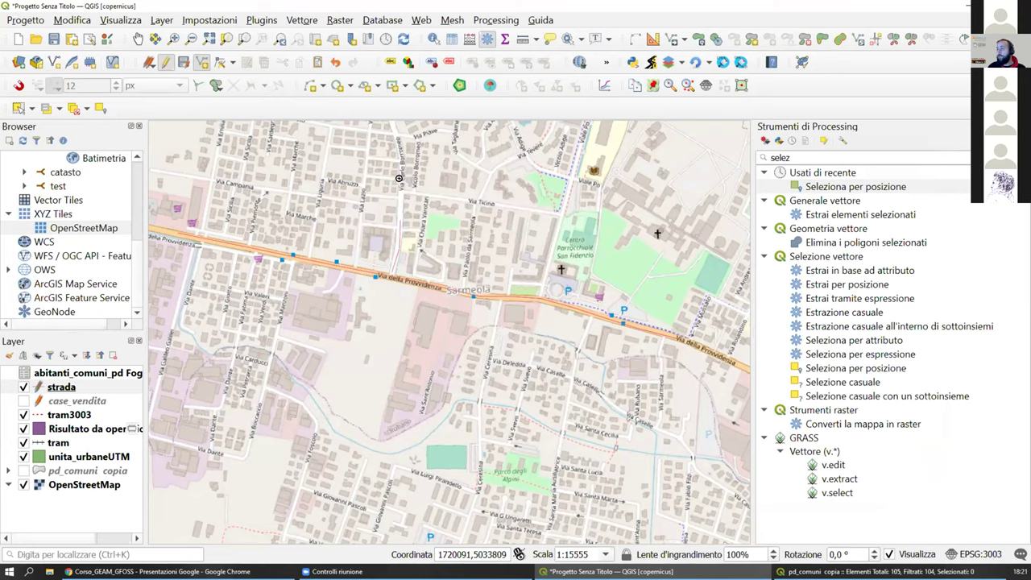
Step: Digitize a second line along Via Carlo Borromeo, ending just short of Via della Provvidenza, with nome set to "borromeo"
{"action": "right_click", "coordinate": [391, 141]}
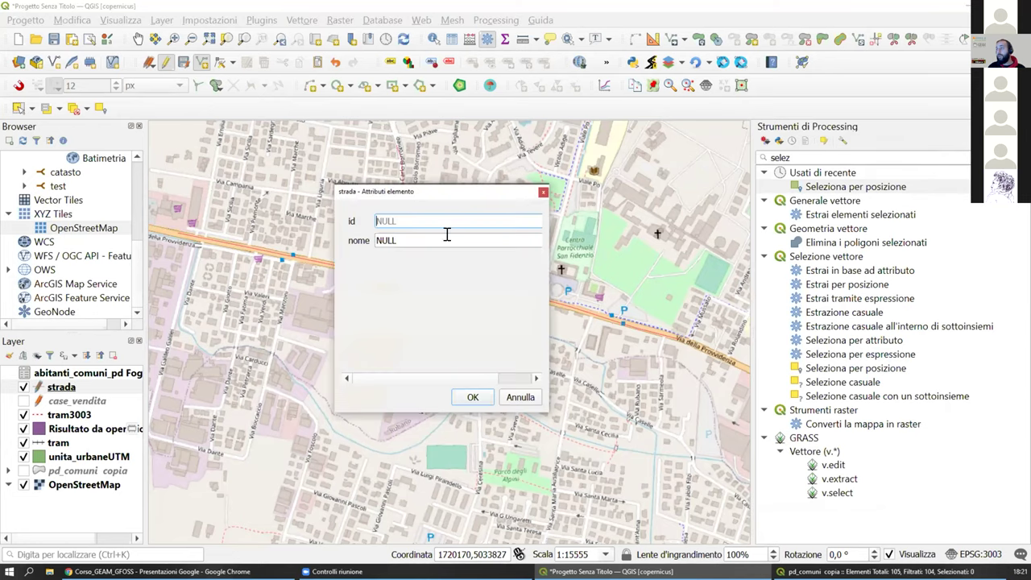
{"action": "key", "text": "Tab"}
{"action": "type", "text": "borromeo"}
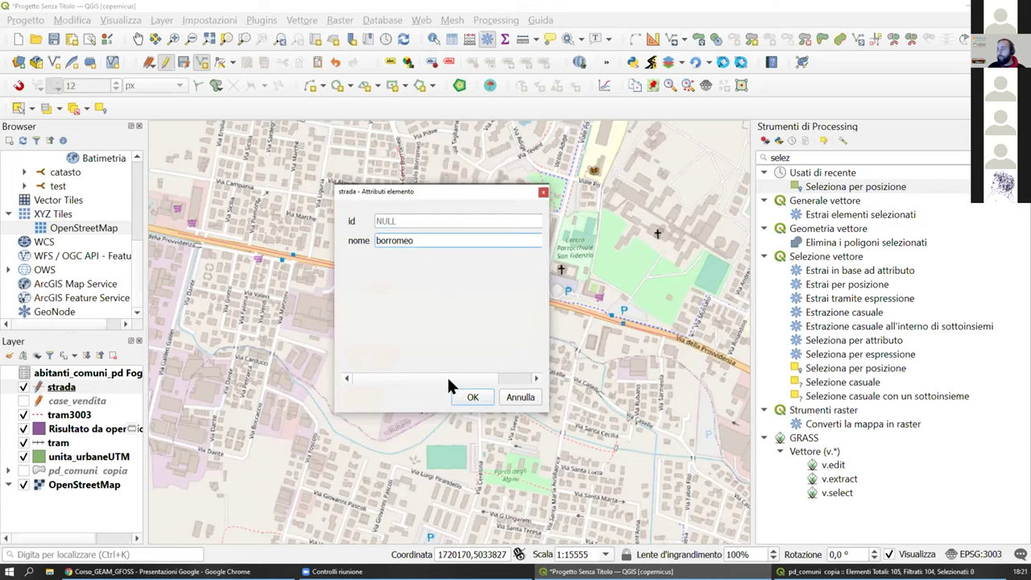
{"action": "left_click", "coordinate": [473, 397]}
Step: Set the line width of the strada layer's symbol to 2 millimetres and apply it
{"action": "scroll", "coordinate": [368, 265], "scroll_direction": "up", "scroll_amount": 3}
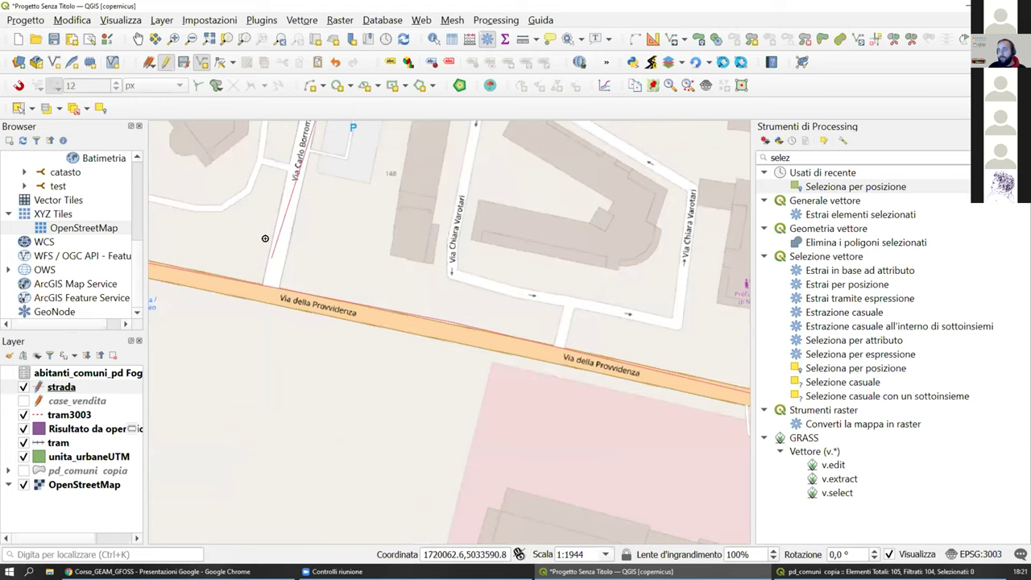
{"action": "left_click", "coordinate": [46, 390]}
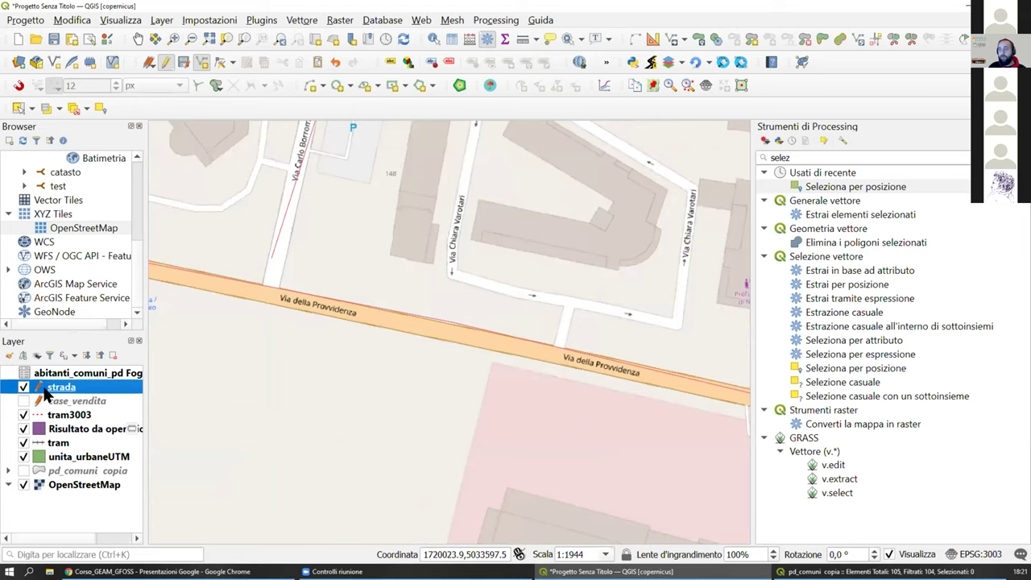
{"action": "double_click", "coordinate": [46, 389]}
{"action": "double_click", "coordinate": [387, 329]}
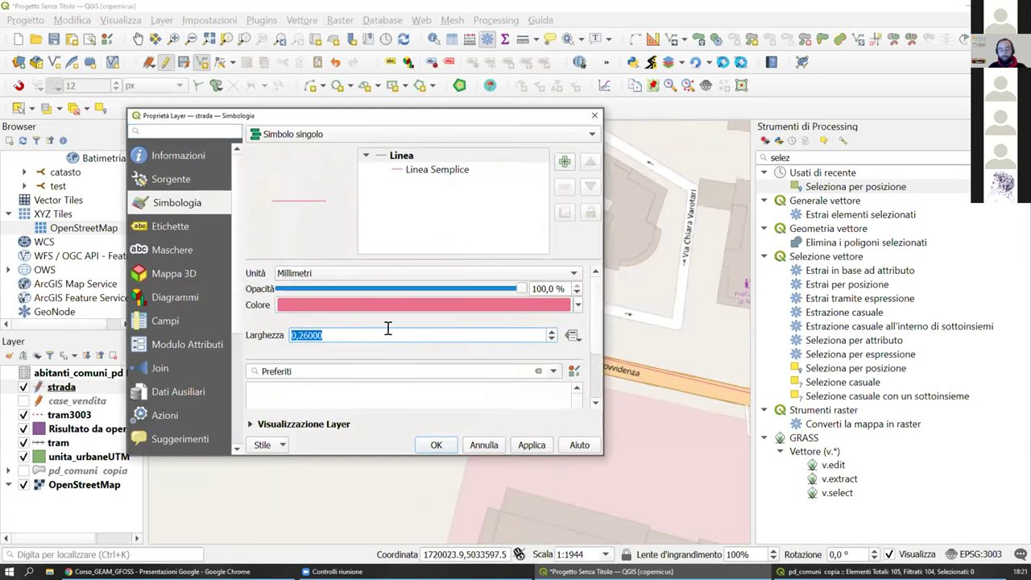
{"action": "type", "text": "2"}
{"action": "left_click", "coordinate": [531, 445]}
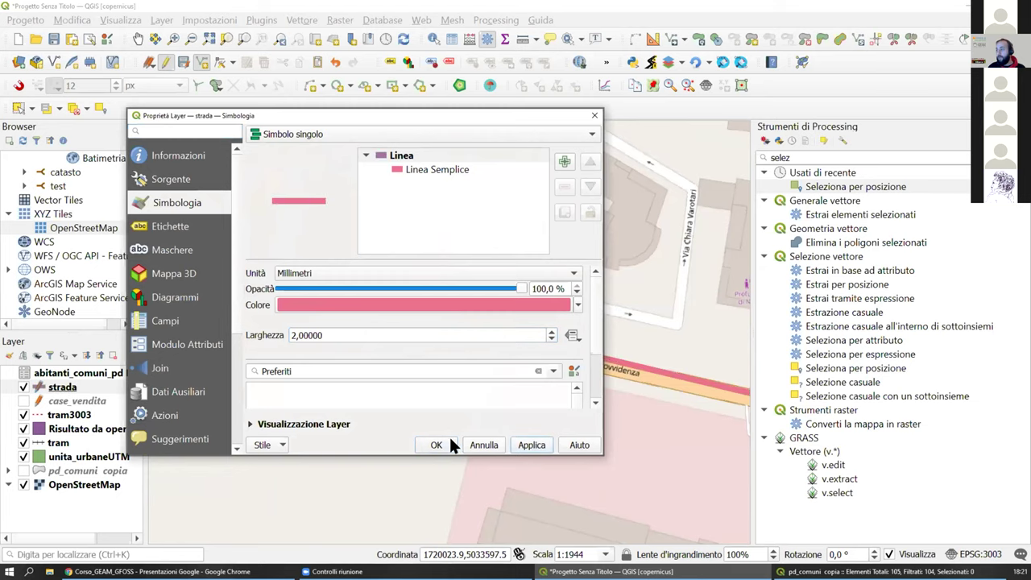
{"action": "left_click", "coordinate": [439, 442]}
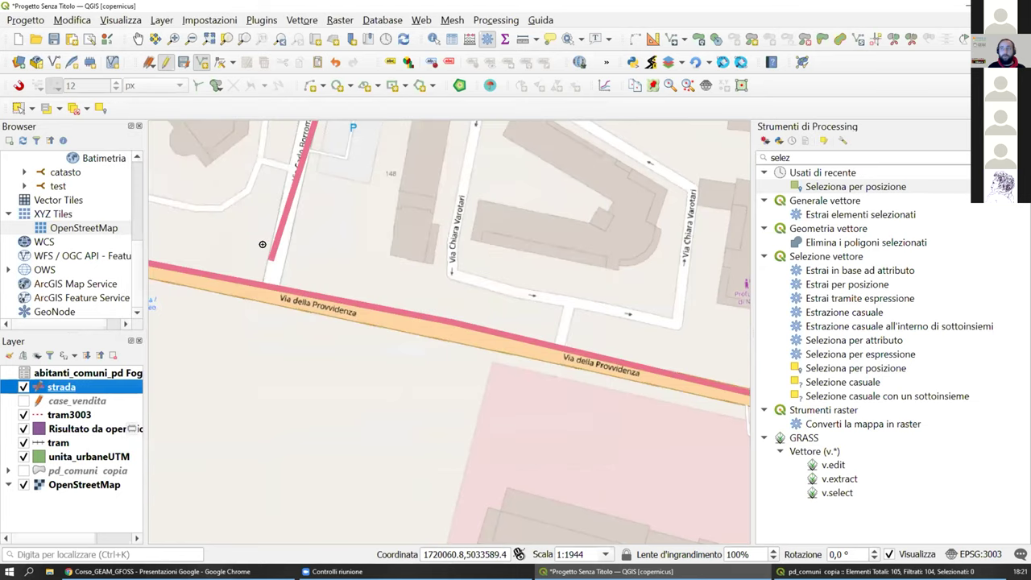
Step: Enable snapping and turn on the Segmento snapping type
{"action": "left_click", "coordinate": [16, 87]}
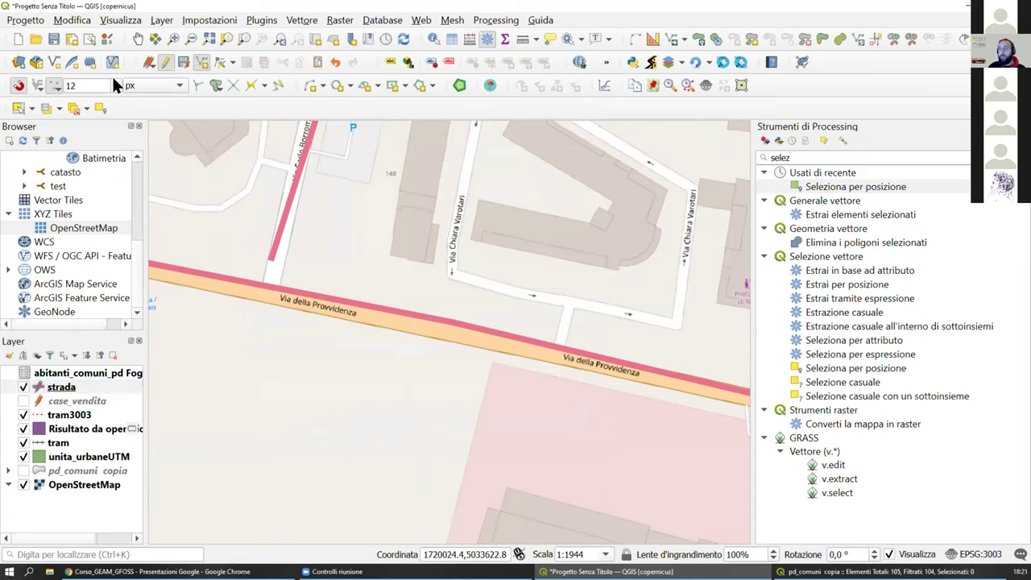
{"action": "left_click", "coordinate": [53, 83]}
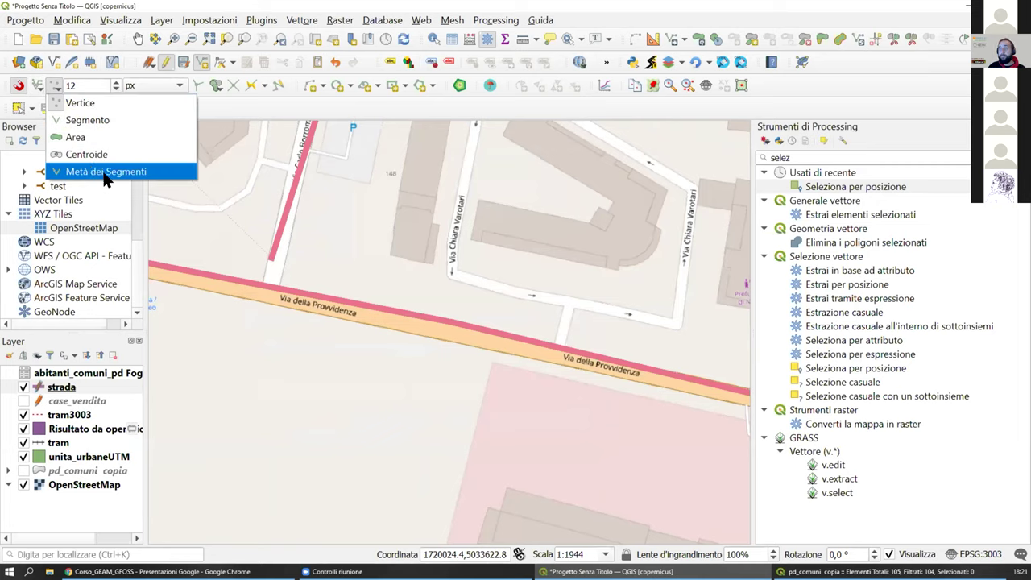
{"action": "left_click", "coordinate": [95, 121]}
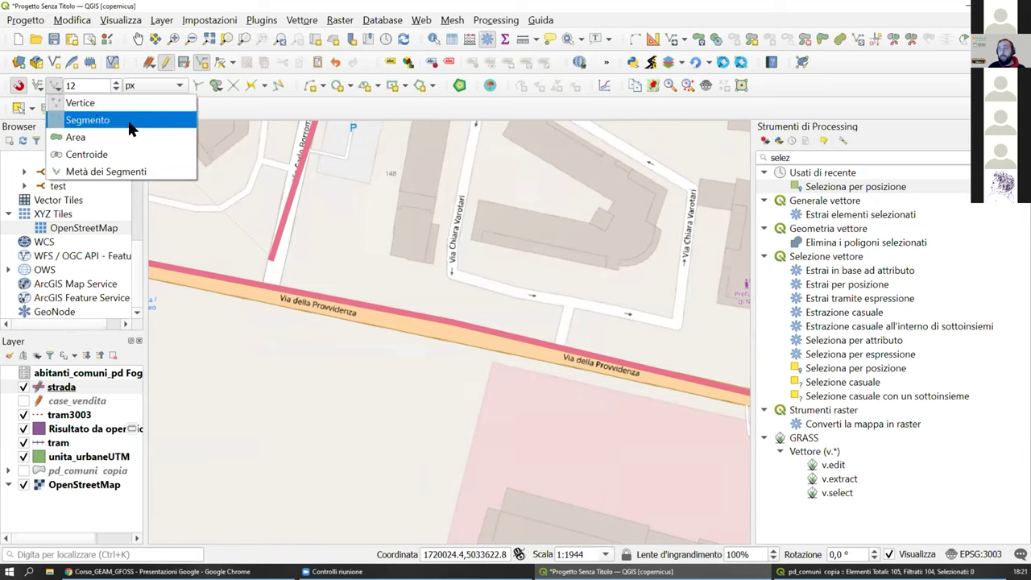
Step: Digitize a short snapped line joining the open end of the Via Carlo Borromeo line to the Via della Provvidenza line, leaving its attributes empty
{"action": "left_click", "coordinate": [262, 279]}
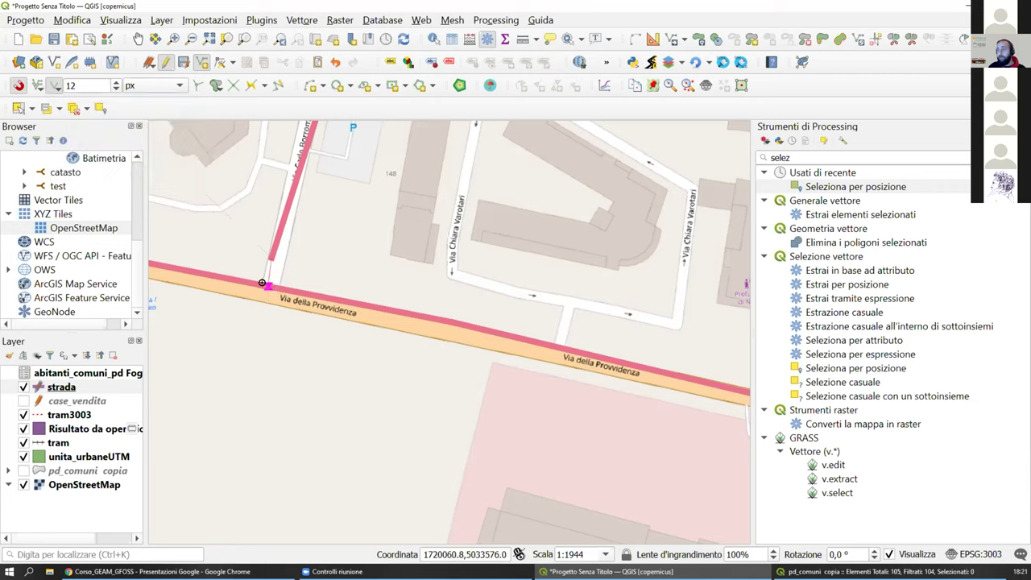
{"action": "right_click", "coordinate": [263, 282]}
{"action": "left_click", "coordinate": [483, 432]}
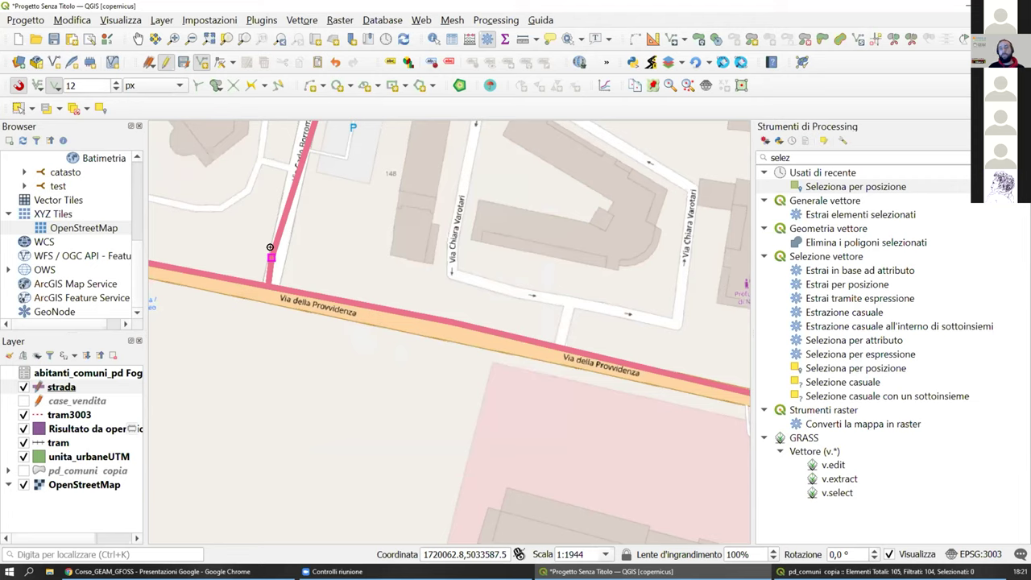
{"action": "scroll", "coordinate": [294, 215], "scroll_direction": "down", "scroll_amount": 2}
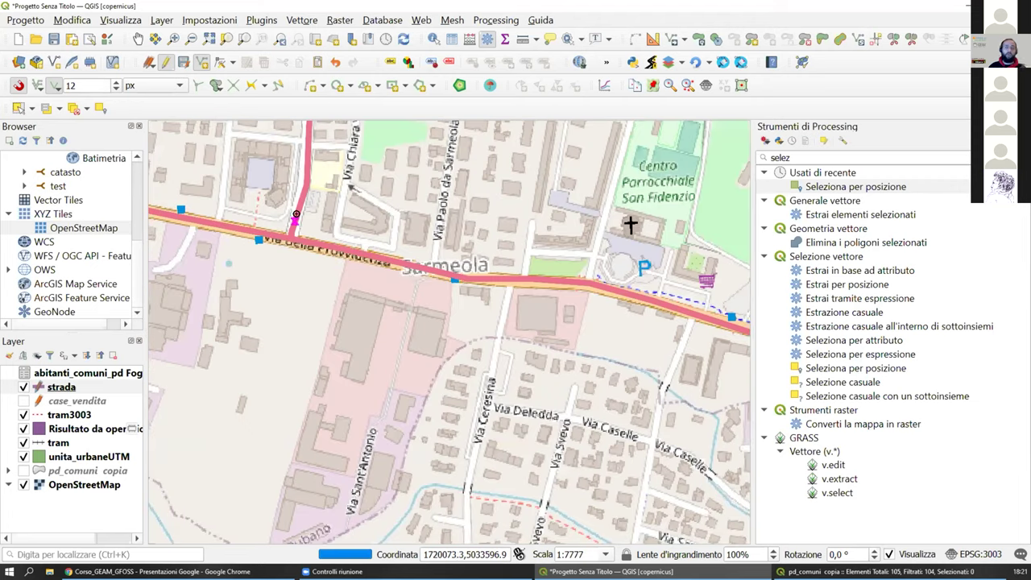
Step: Close the editing session of the strada layer
{"action": "scroll", "coordinate": [266, 213], "scroll_direction": "down", "scroll_amount": 1}
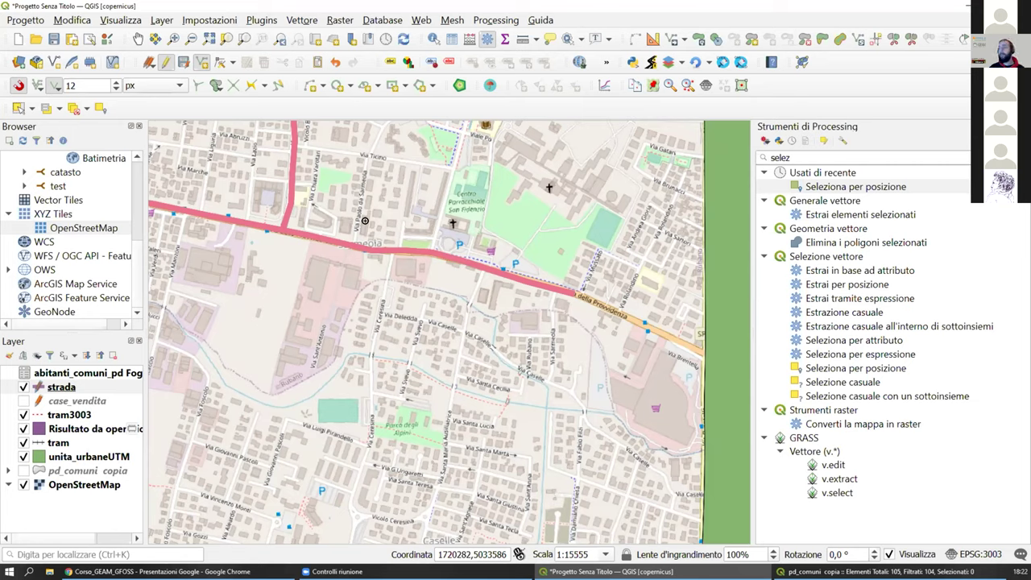
{"action": "scroll", "coordinate": [347, 228], "scroll_direction": "down", "scroll_amount": 2}
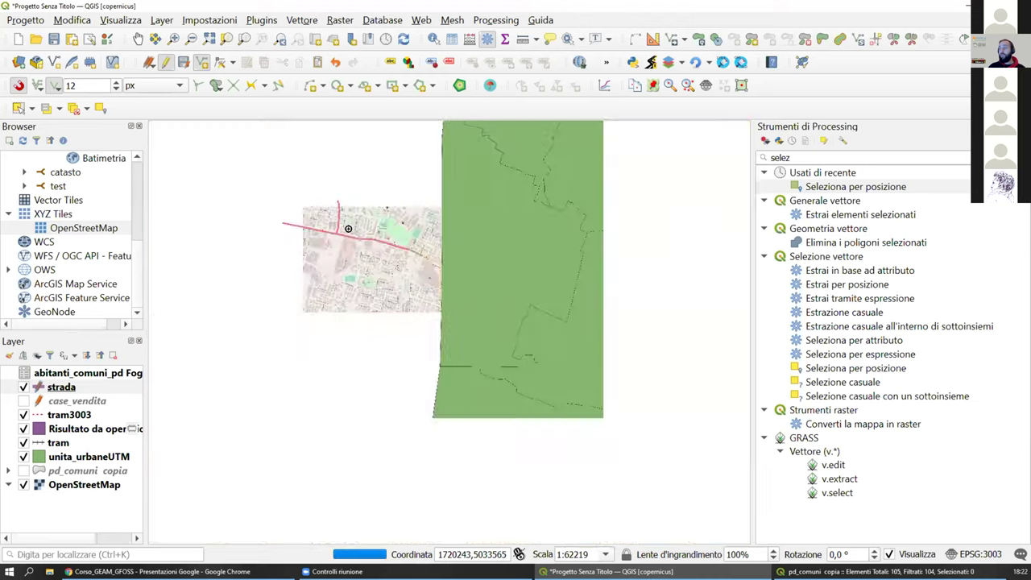
{"action": "left_click", "coordinate": [166, 63]}
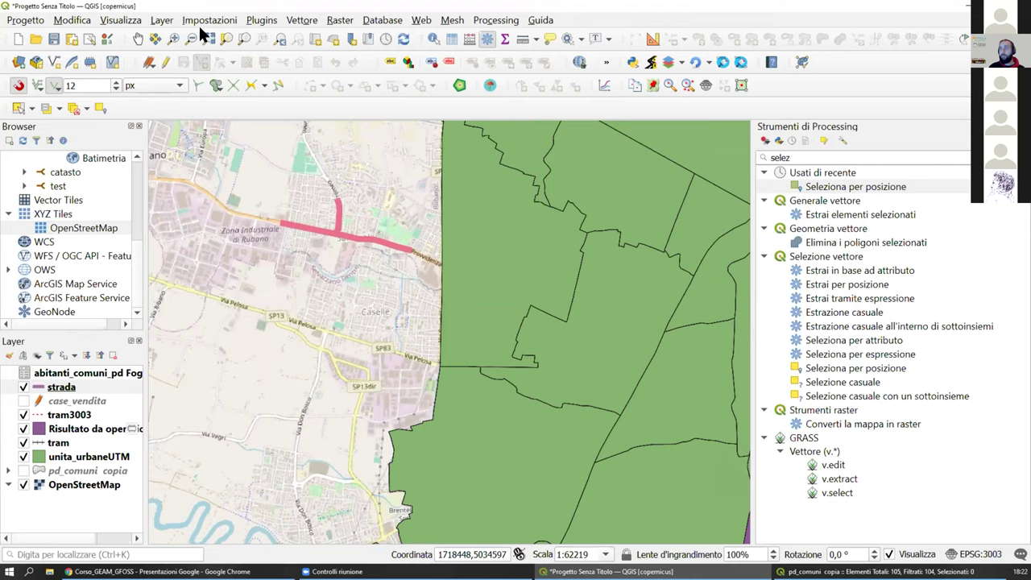
Step: Style the unita_urbaneUTM layer as categorized by the CODICE field with random colors, classify all its values and apply the style
{"action": "scroll", "coordinate": [347, 234], "scroll_direction": "down", "scroll_amount": 2}
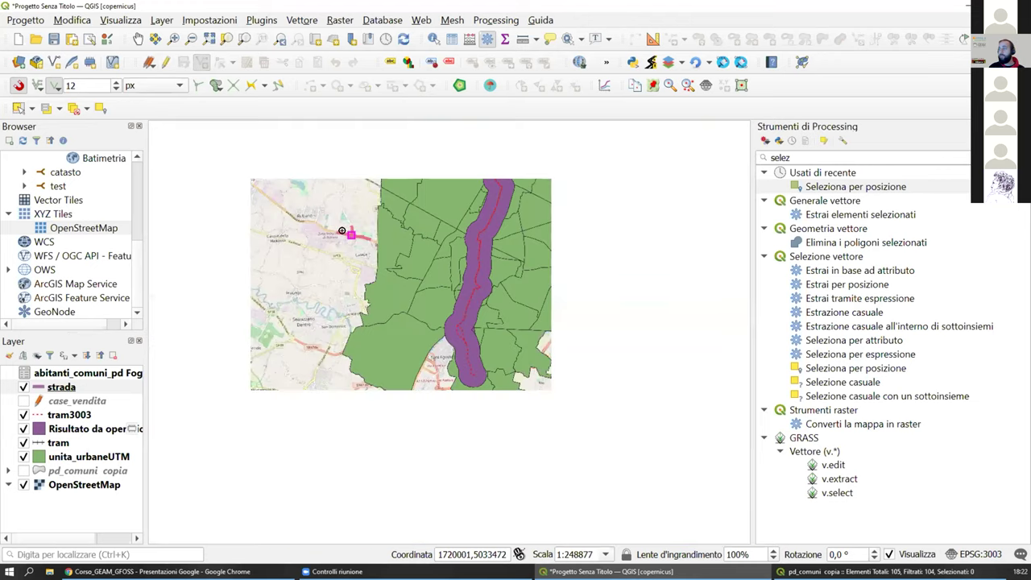
{"action": "right_click", "coordinate": [94, 457]}
{"action": "key", "text": "Escape"}
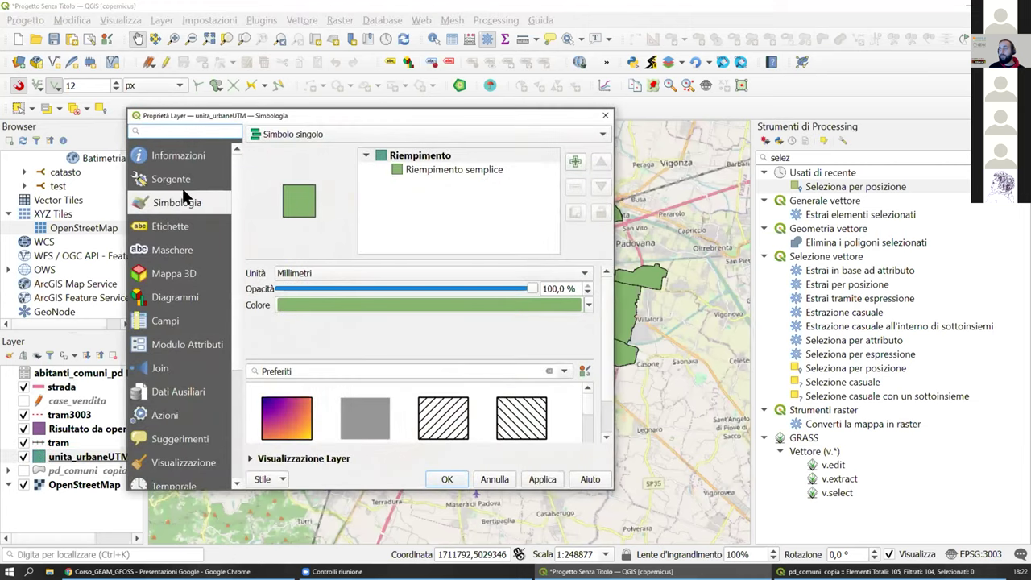
{"action": "left_click", "coordinate": [338, 134]}
{"action": "left_click", "coordinate": [343, 153]}
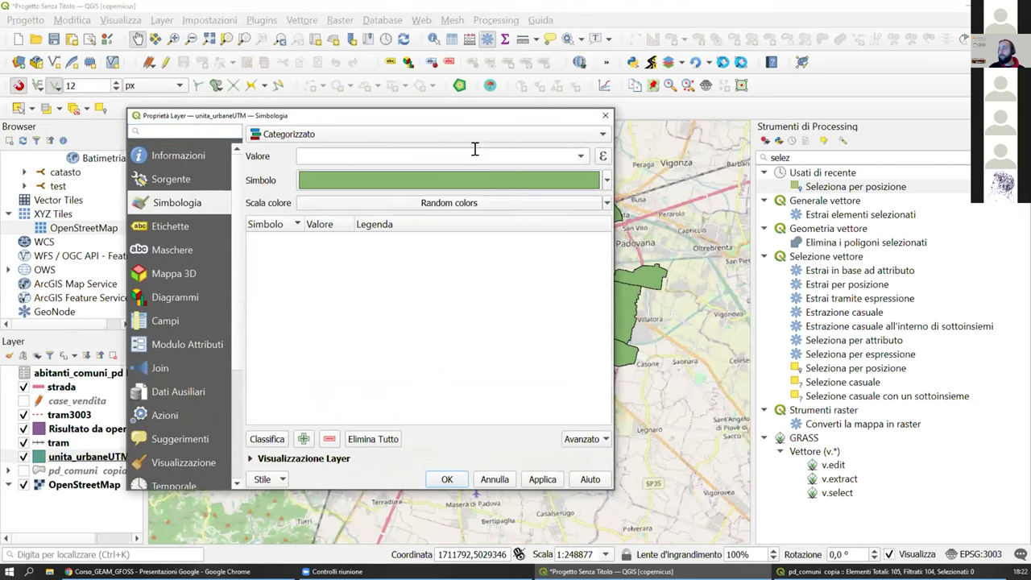
{"action": "left_click", "coordinate": [575, 153]}
{"action": "left_click", "coordinate": [438, 213]}
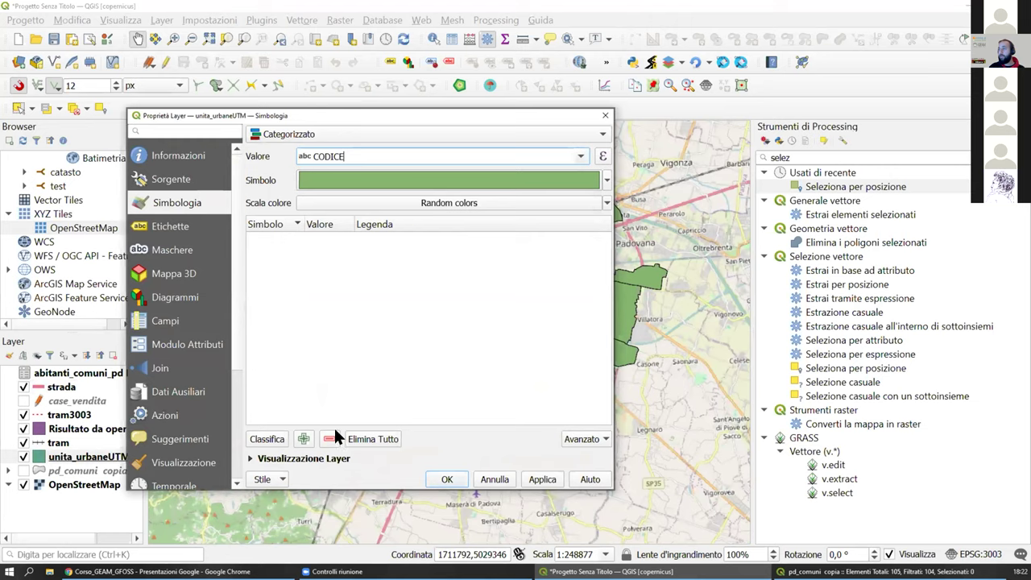
{"action": "left_click", "coordinate": [267, 439]}
{"action": "left_click", "coordinate": [540, 477]}
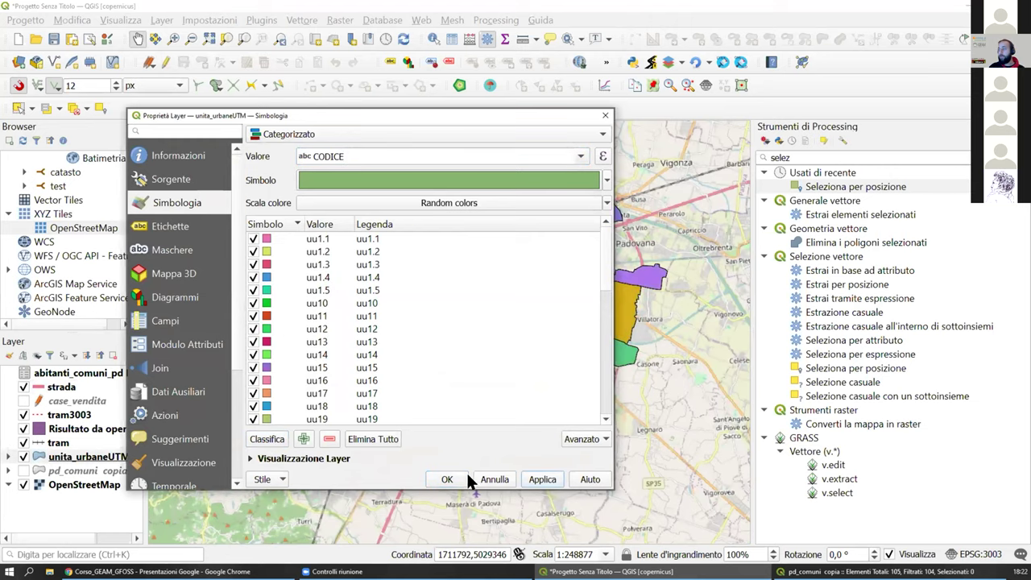
{"action": "left_click", "coordinate": [461, 478]}
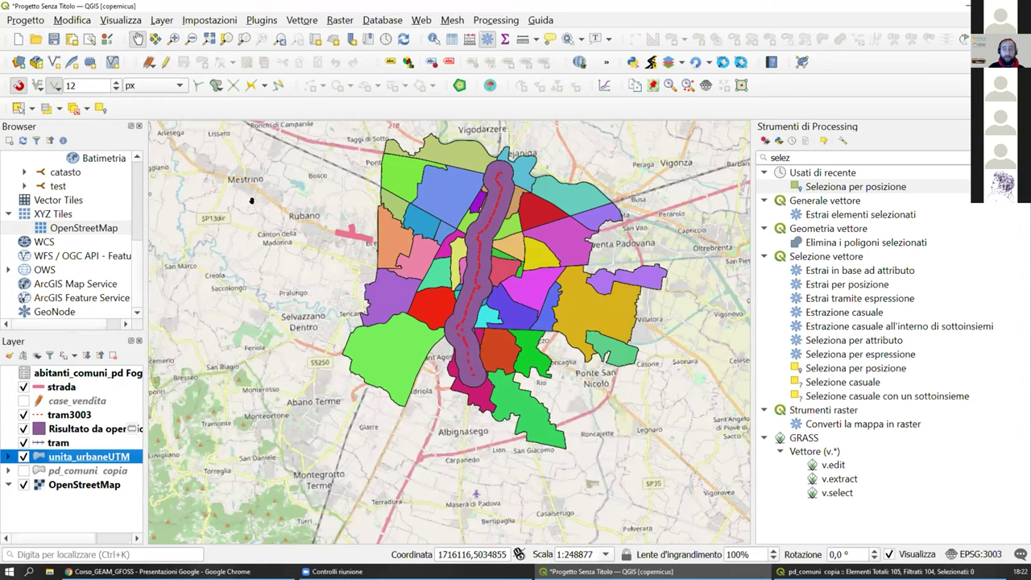
Step: Create a new print layout titled "mappa" and maximize its window
{"action": "left_click", "coordinate": [29, 20]}
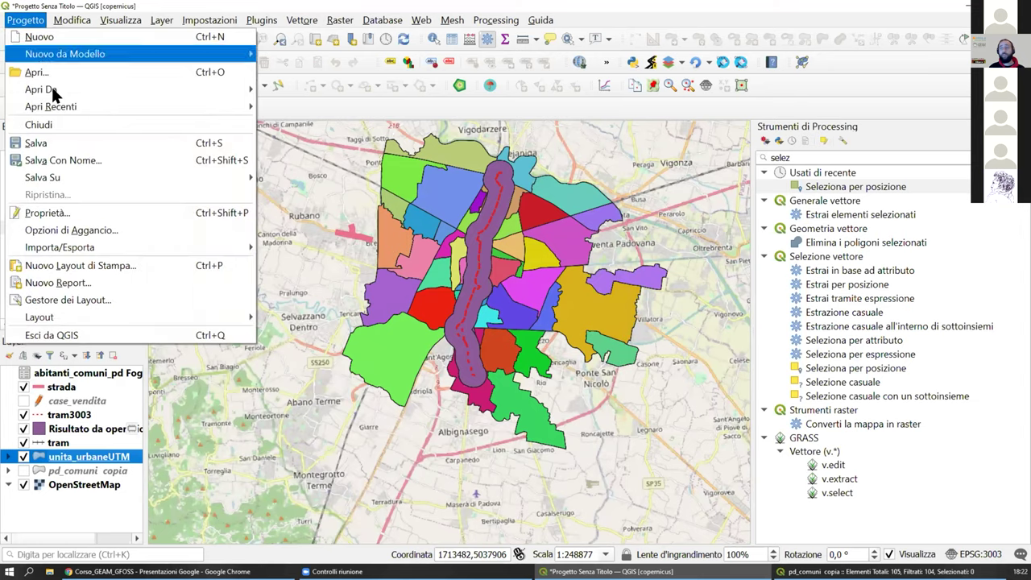
{"action": "left_click", "coordinate": [81, 263]}
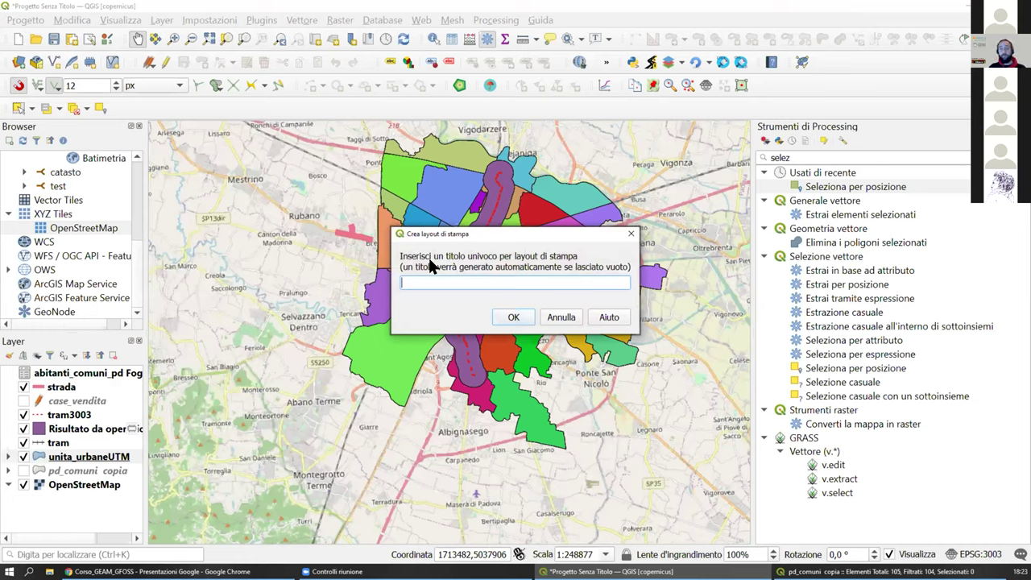
{"action": "type", "text": "esportaz"}
{"action": "key", "text": "BackSpace"}
{"action": "key", "text": "BackSpace"}
{"action": "key", "text": "BackSpace"}
{"action": "key", "text": "BackSpace"}
{"action": "key", "text": "BackSpace"}
{"action": "key", "text": "BackSpace"}
{"action": "key", "text": "BackSpace"}
{"action": "key", "text": "BackSpace"}
{"action": "type", "text": "mappa"}
{"action": "left_click", "coordinate": [501, 318]}
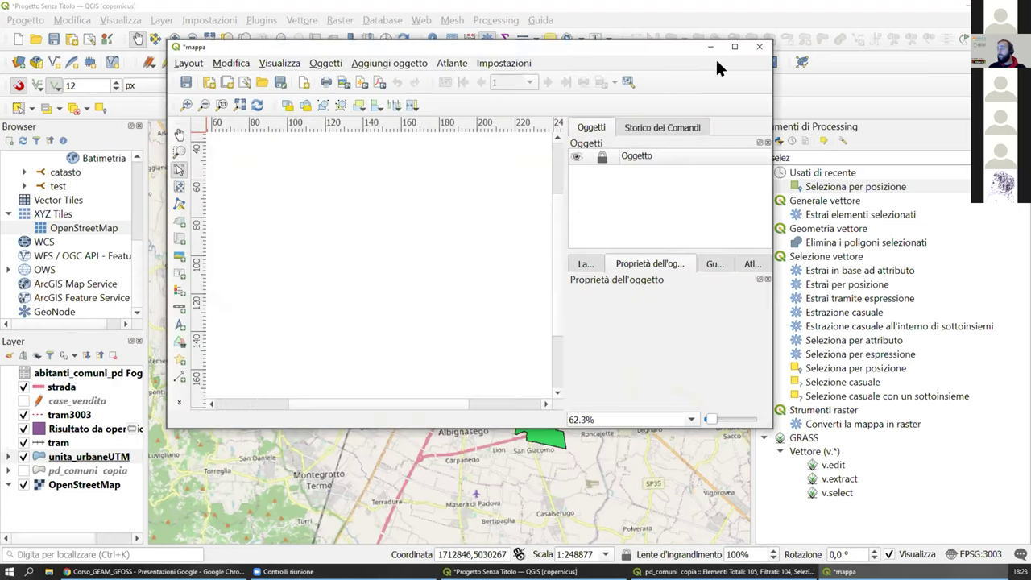
{"action": "left_click", "coordinate": [733, 50]}
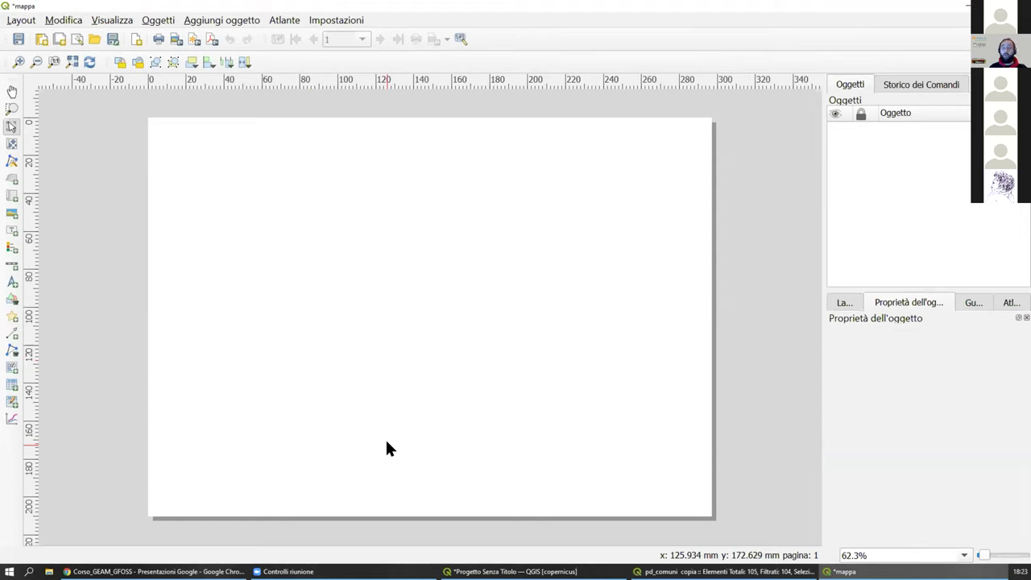
Step: Set the layout page to A3 size with vertical orientation
{"action": "right_click", "coordinate": [352, 314]}
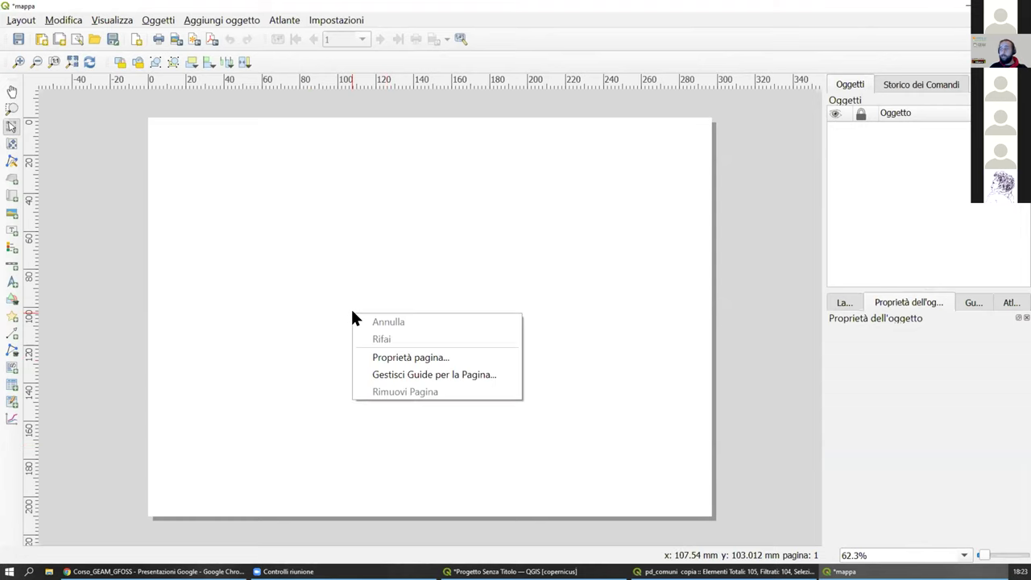
{"action": "right_click", "coordinate": [298, 282]}
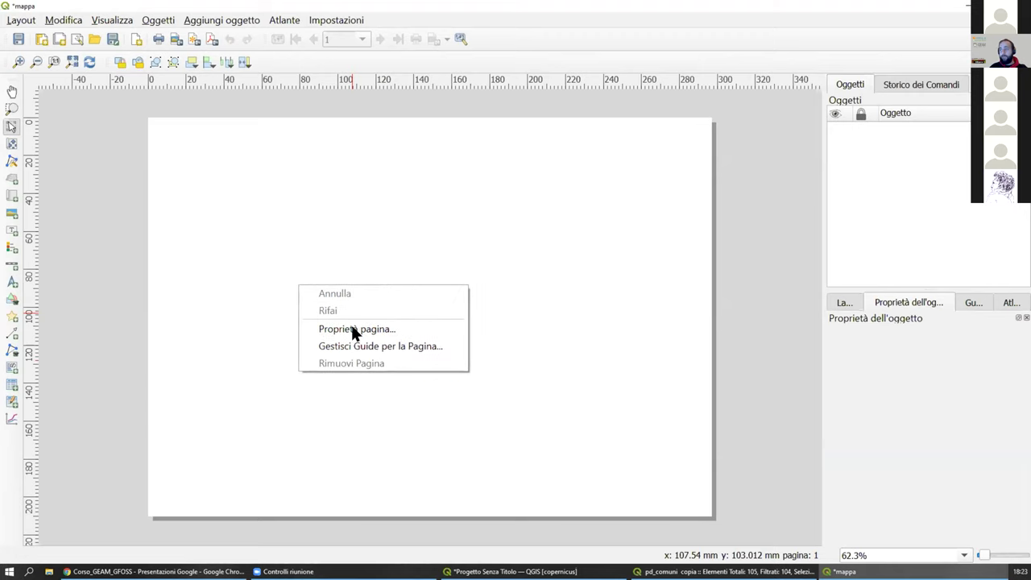
{"action": "left_click", "coordinate": [355, 325]}
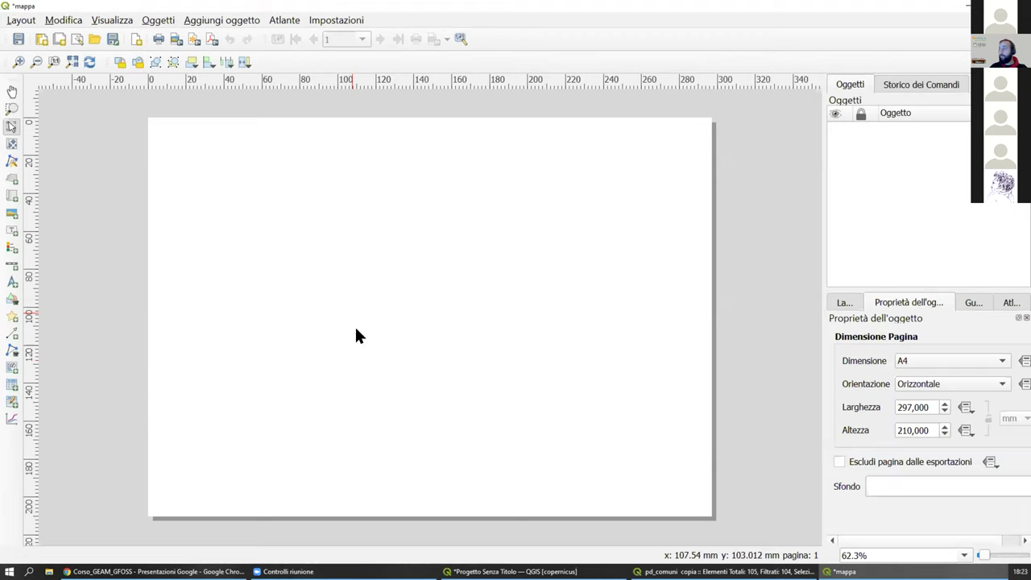
{"action": "left_click", "coordinate": [939, 365]}
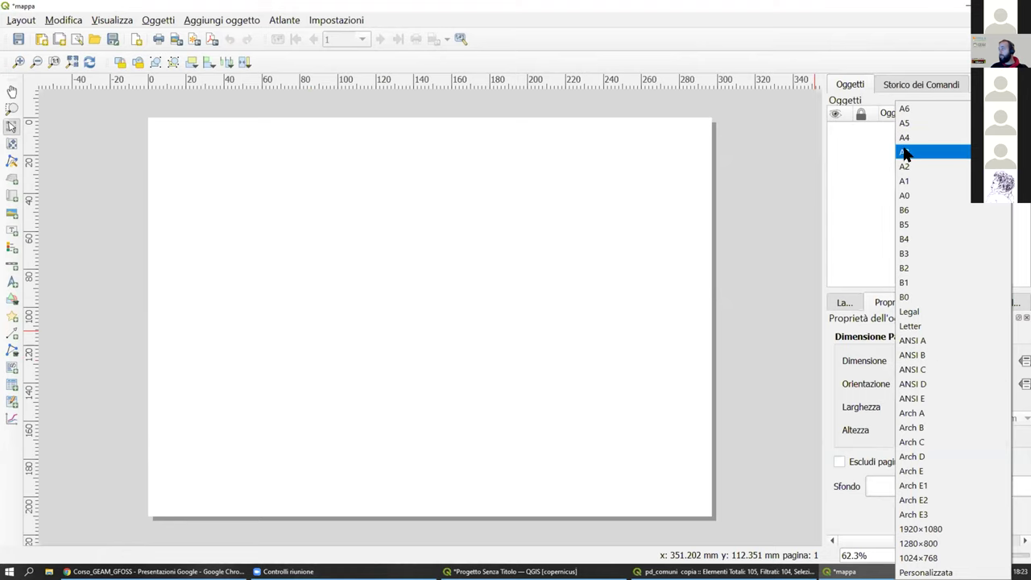
{"action": "left_click", "coordinate": [904, 151]}
{"action": "scroll", "coordinate": [611, 288], "scroll_direction": "down", "scroll_amount": 1}
{"action": "left_click", "coordinate": [913, 390]}
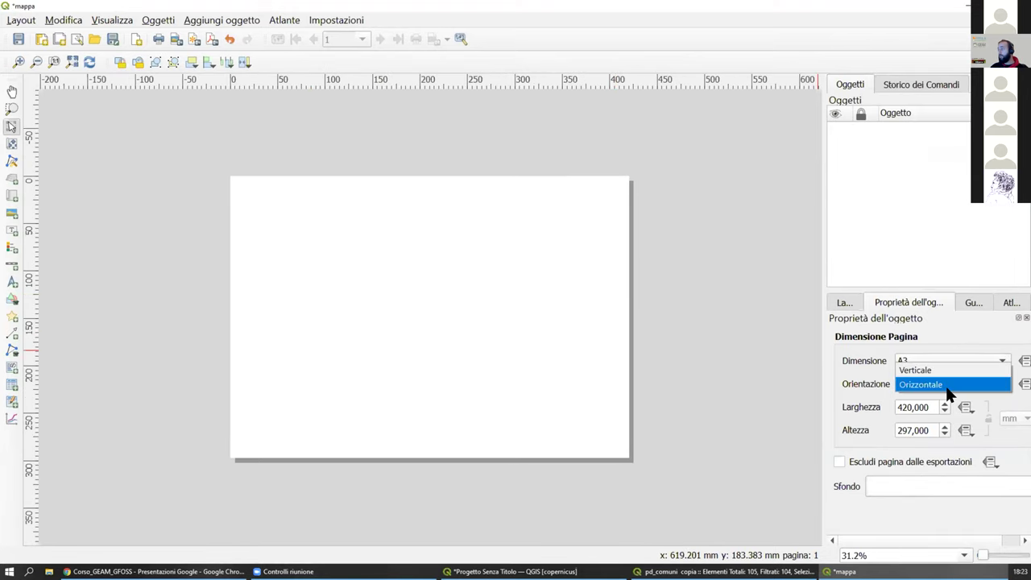
{"action": "left_click", "coordinate": [936, 372]}
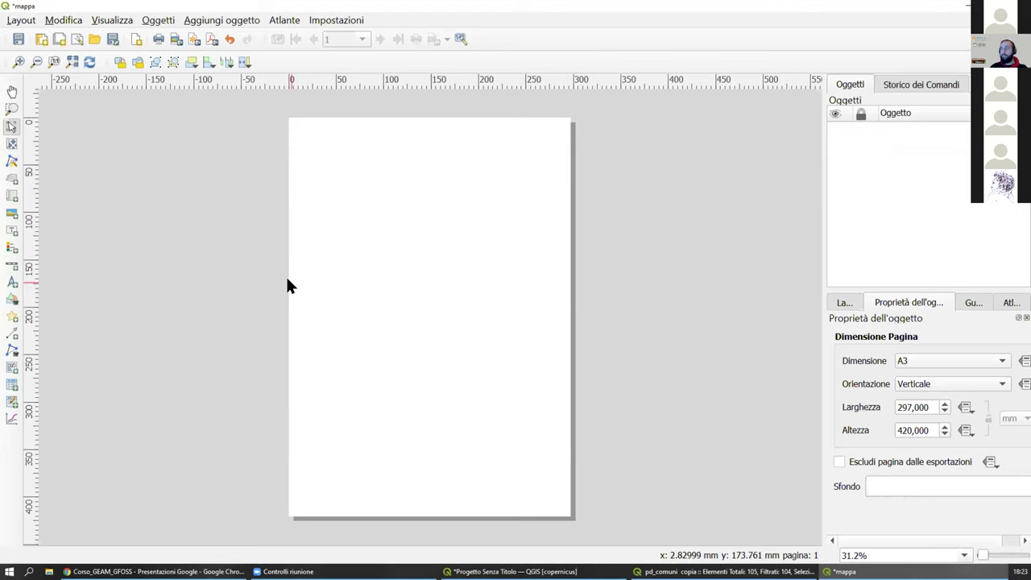
Step: Add a map to the layout covering nearly the whole page with a narrow margin, and select it
{"action": "left_click", "coordinate": [12, 196]}
{"action": "left_click_drag", "start_coordinate": [282, 116], "coordinate": [547, 487]}
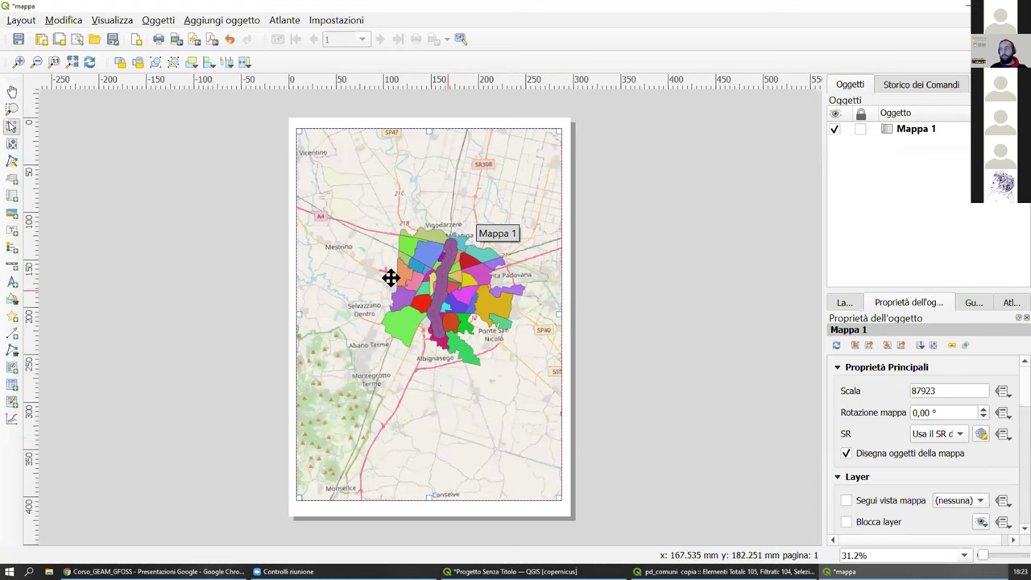
{"action": "left_click", "coordinate": [97, 288]}
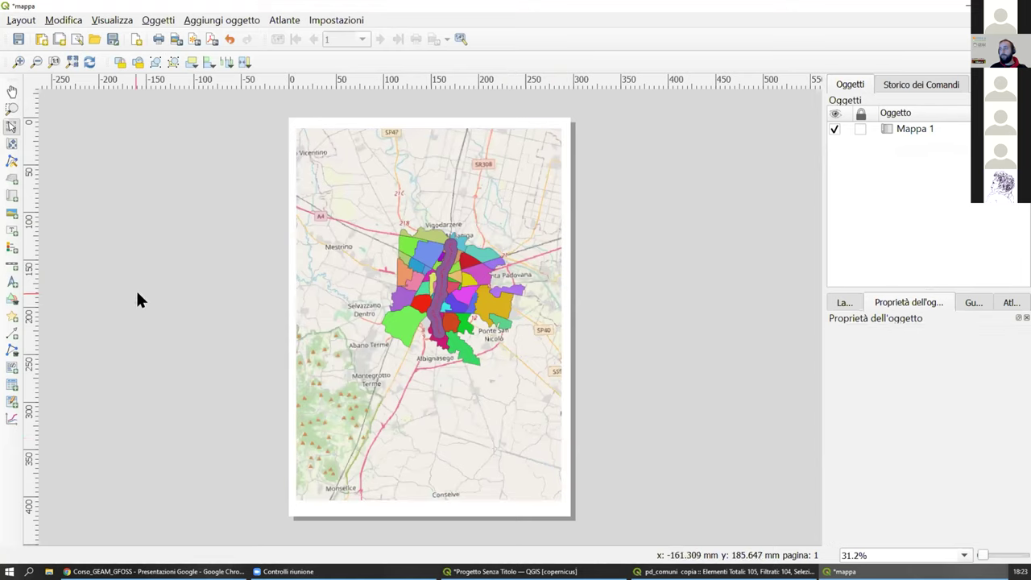
{"action": "left_click", "coordinate": [440, 303]}
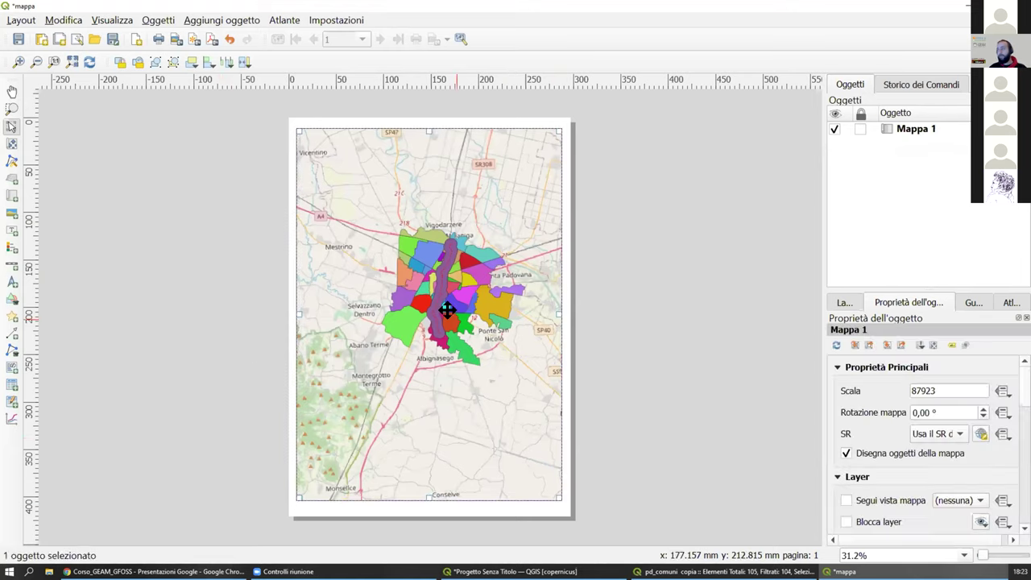
Step: Set the map item's scale to 90000
{"action": "left_click_drag", "start_coordinate": [824, 365], "coordinate": [735, 379]}
{"action": "double_click", "coordinate": [829, 390]}
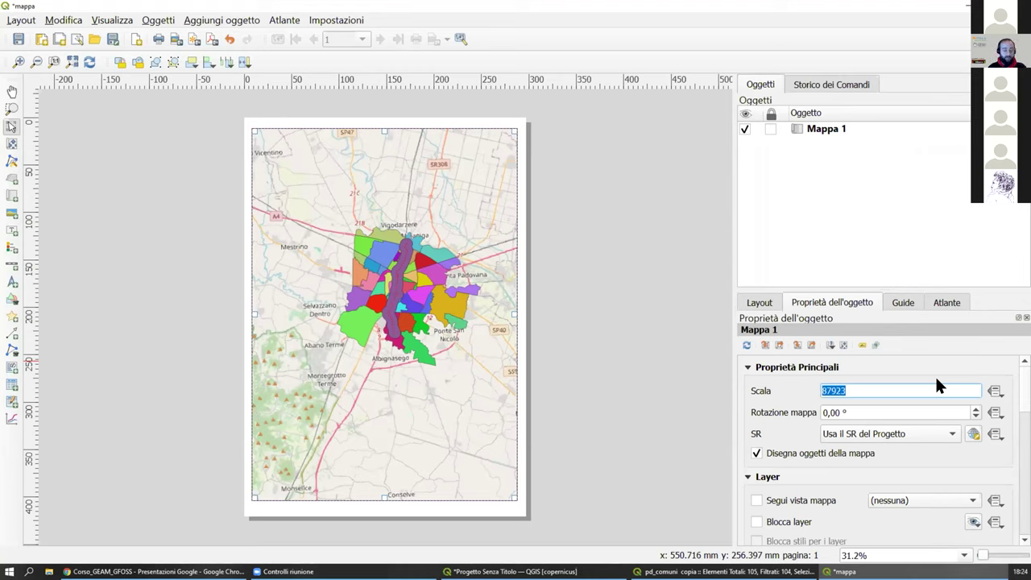
{"action": "type", "text": "90000"}
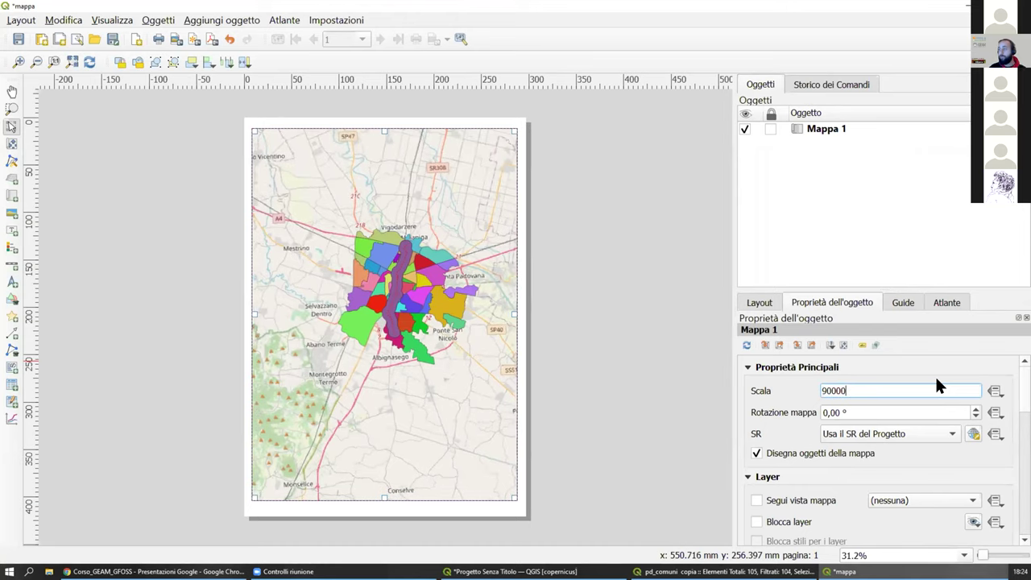
Step: Set the map item's scale to 50000 and shift its content westward so all the coloured urban units fit inside the frame
{"action": "double_click", "coordinate": [833, 389]}
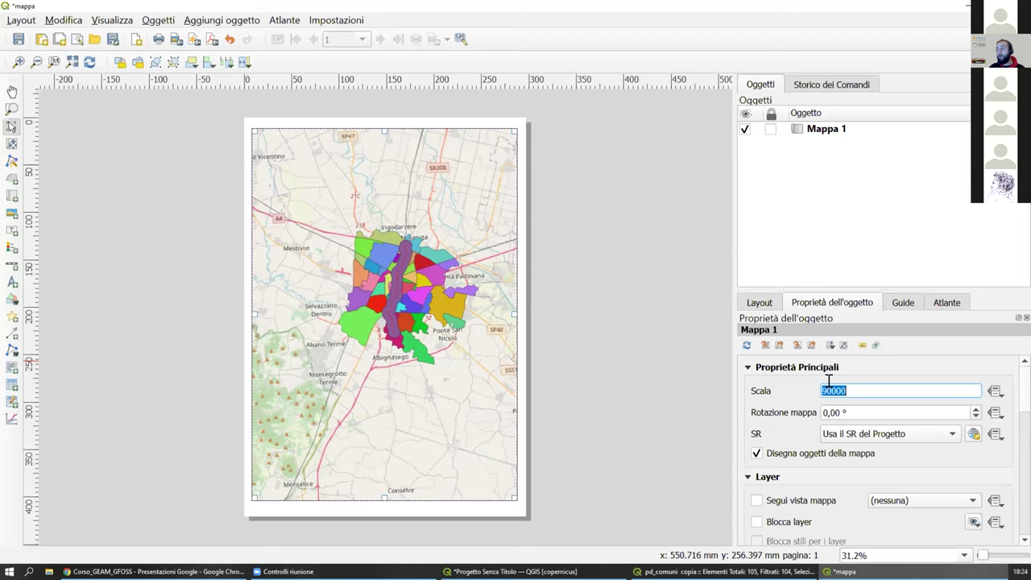
{"action": "type", "text": "50000"}
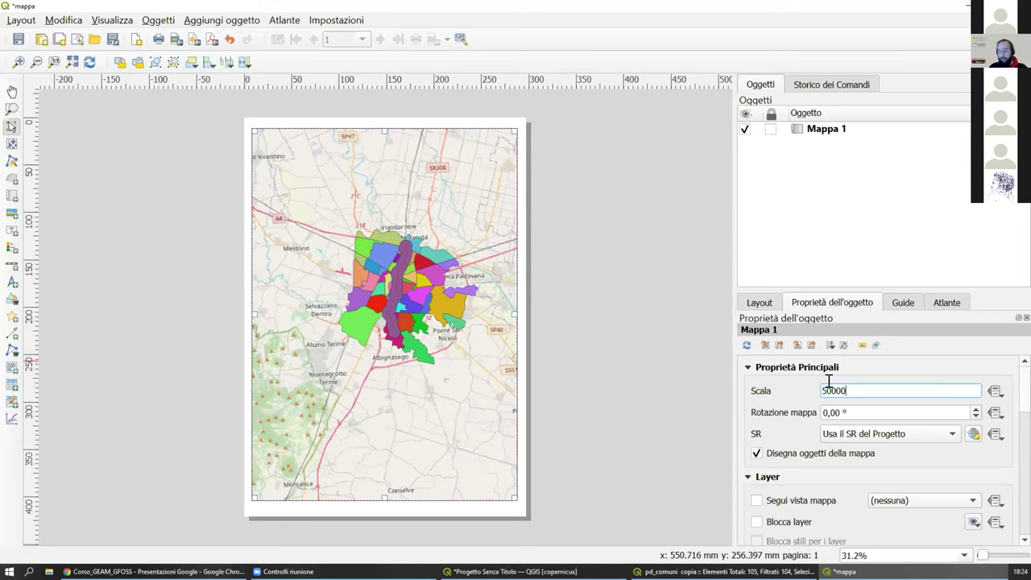
{"action": "key", "text": "Return"}
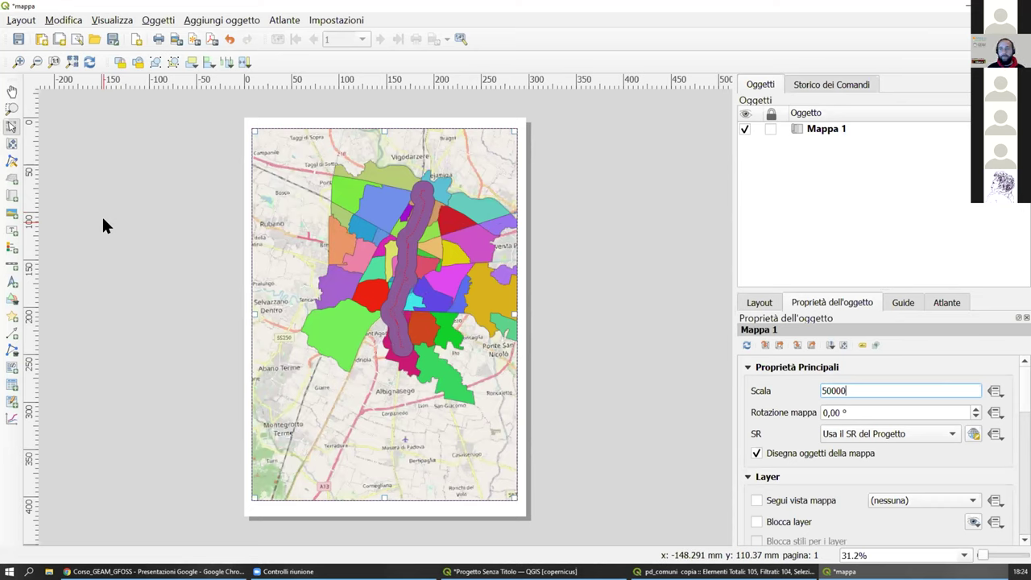
{"action": "left_click", "coordinate": [12, 144]}
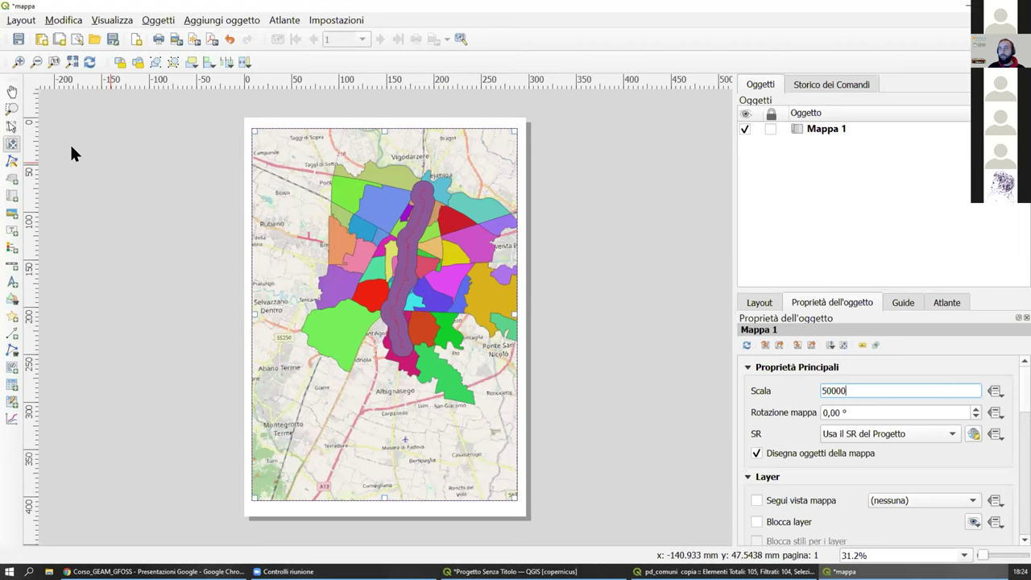
{"action": "left_click_drag", "start_coordinate": [444, 282], "coordinate": [408, 293]}
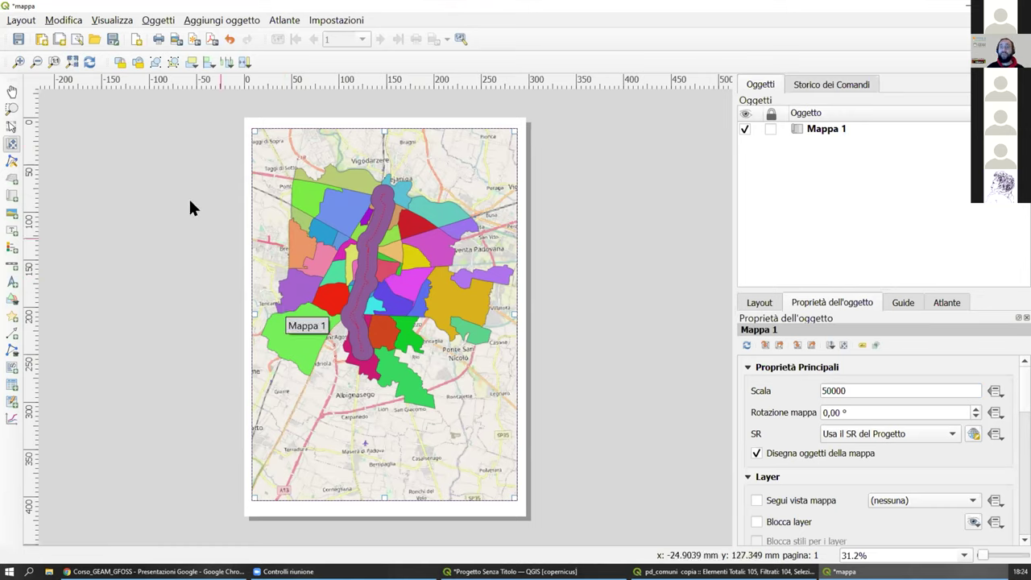
Step: Add a scale bar linked to Mappa 1 and place it against the left edge of the map's lower part
{"action": "left_click", "coordinate": [12, 264]}
{"action": "left_click_drag", "start_coordinate": [291, 449], "coordinate": [430, 460]}
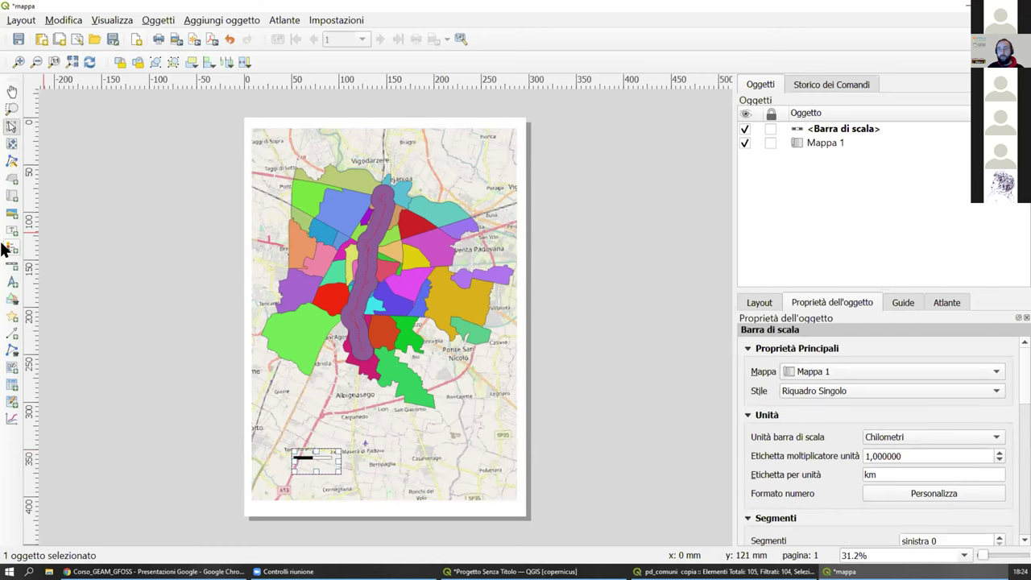
{"action": "left_click_drag", "start_coordinate": [304, 452], "coordinate": [246, 417]}
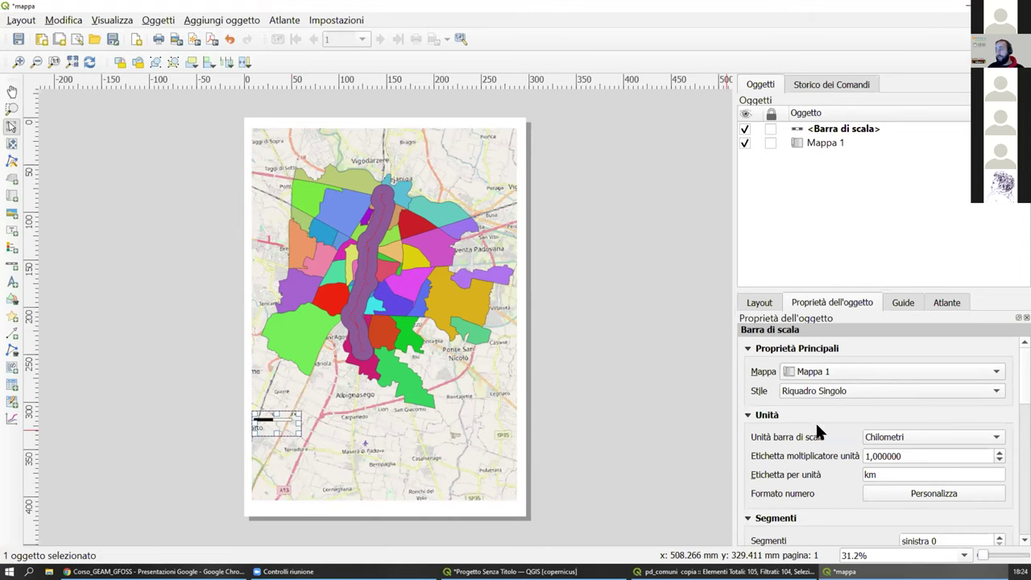
Step: Shorten the map frame from below to just above the scale bar and shift its content slightly down to recentre the urban units
{"action": "left_click", "coordinate": [385, 461]}
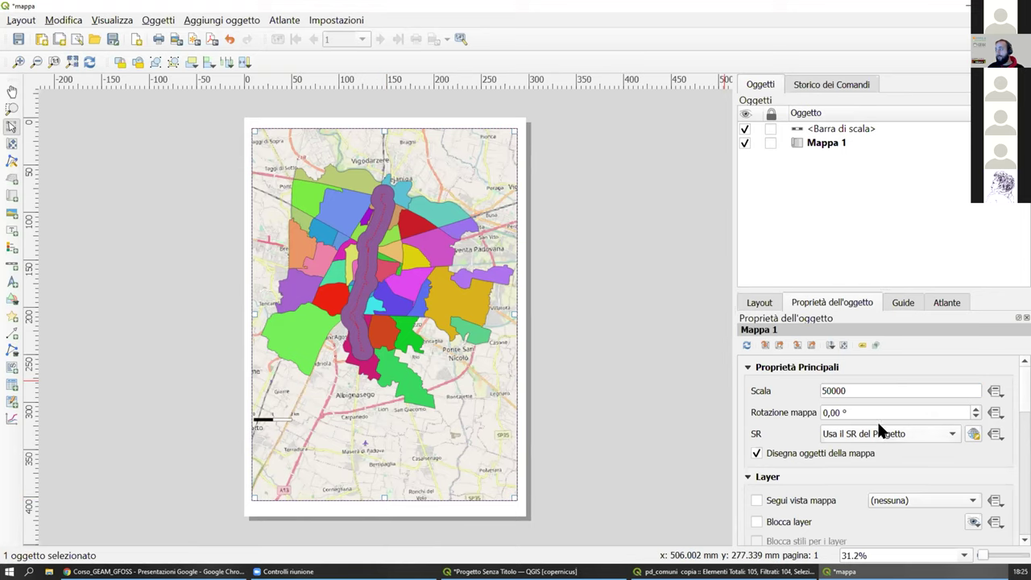
{"action": "left_click_drag", "start_coordinate": [376, 486], "coordinate": [376, 413]}
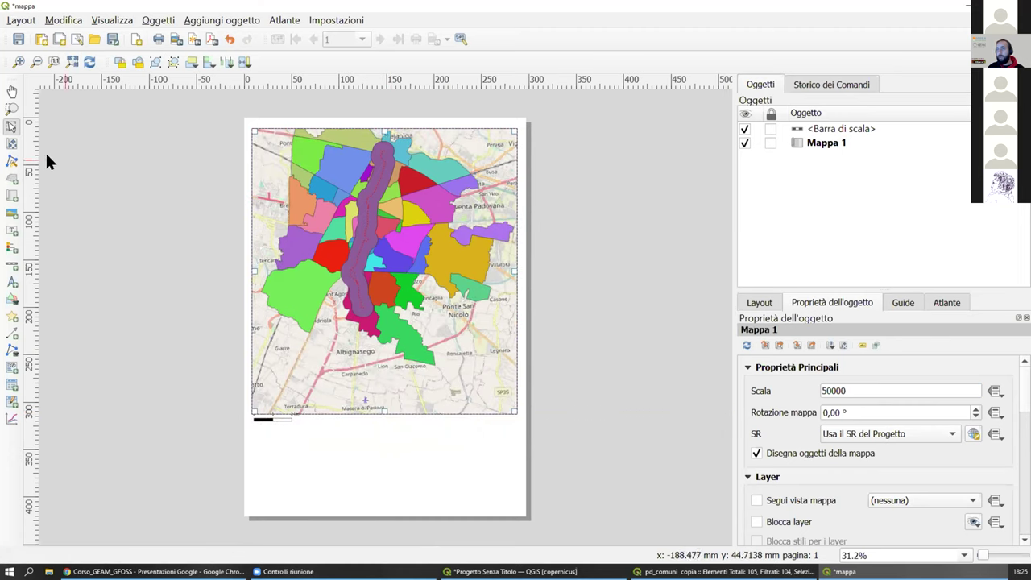
{"action": "left_click", "coordinate": [12, 144]}
{"action": "mouse_move", "coordinate": [356, 218]}
{"action": "left_mouse_down"}
{"action": "mouse_move", "coordinate": [370, 232]}
{"action": "mouse_move", "coordinate": [362, 220]}
{"action": "mouse_move", "coordinate": [360, 227]}
{"action": "left_mouse_up"}
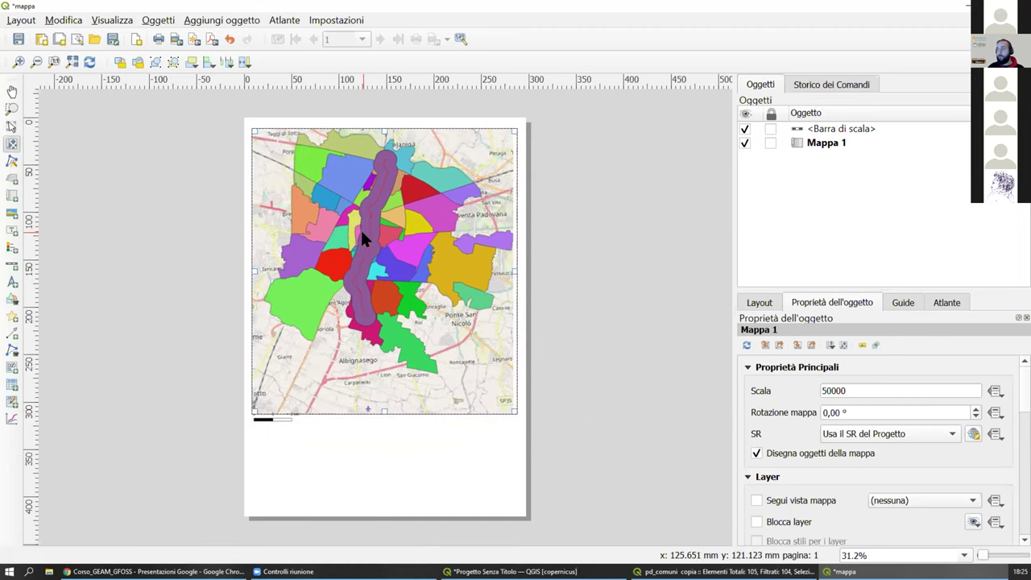
Step: Move the scale bar down into the blank space beneath the map, slightly in from the page's left margin
{"action": "left_click", "coordinate": [11, 127]}
{"action": "left_click", "coordinate": [275, 415]}
{"action": "left_click_drag", "start_coordinate": [266, 416], "coordinate": [279, 449]}
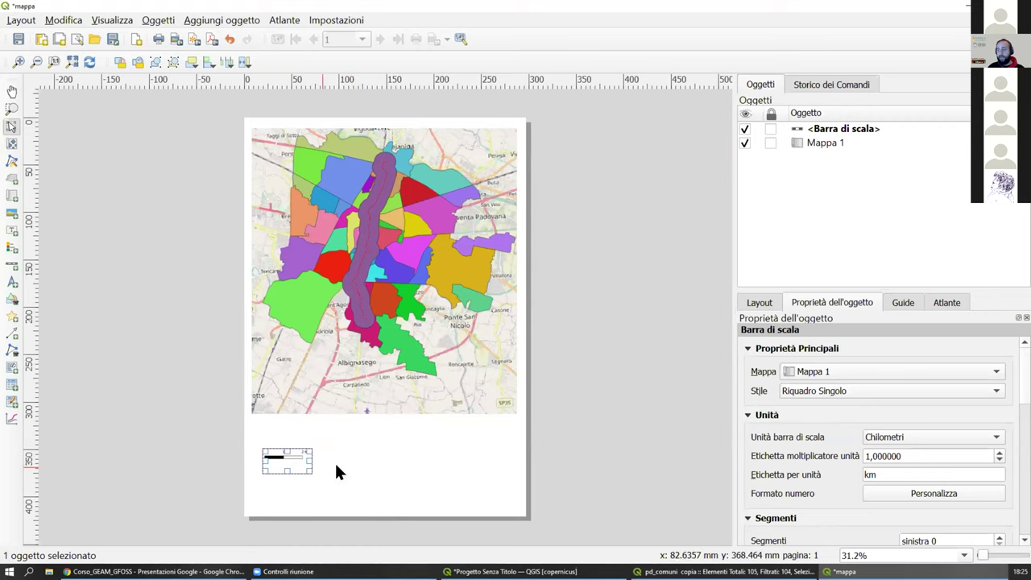